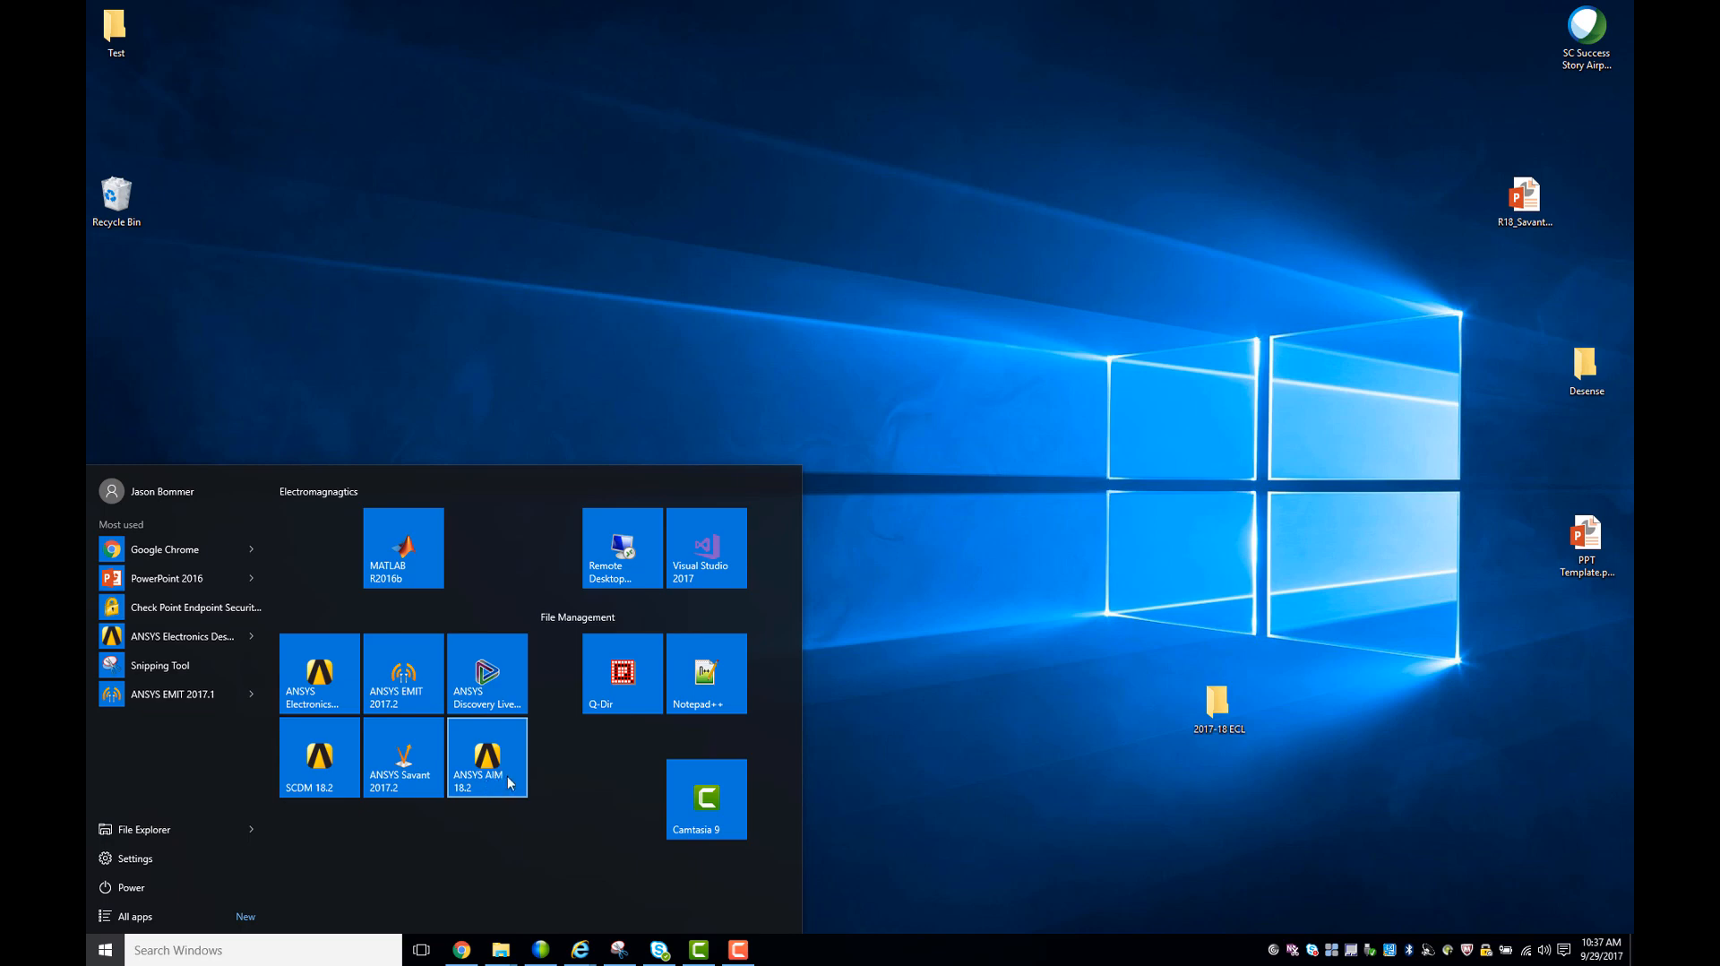
- Launch ANSYS AIM and start a Fluid Flow simulation that imports a geometry file with geometry modeling allowed
{"action": "left_click", "coordinate": [499, 784]}
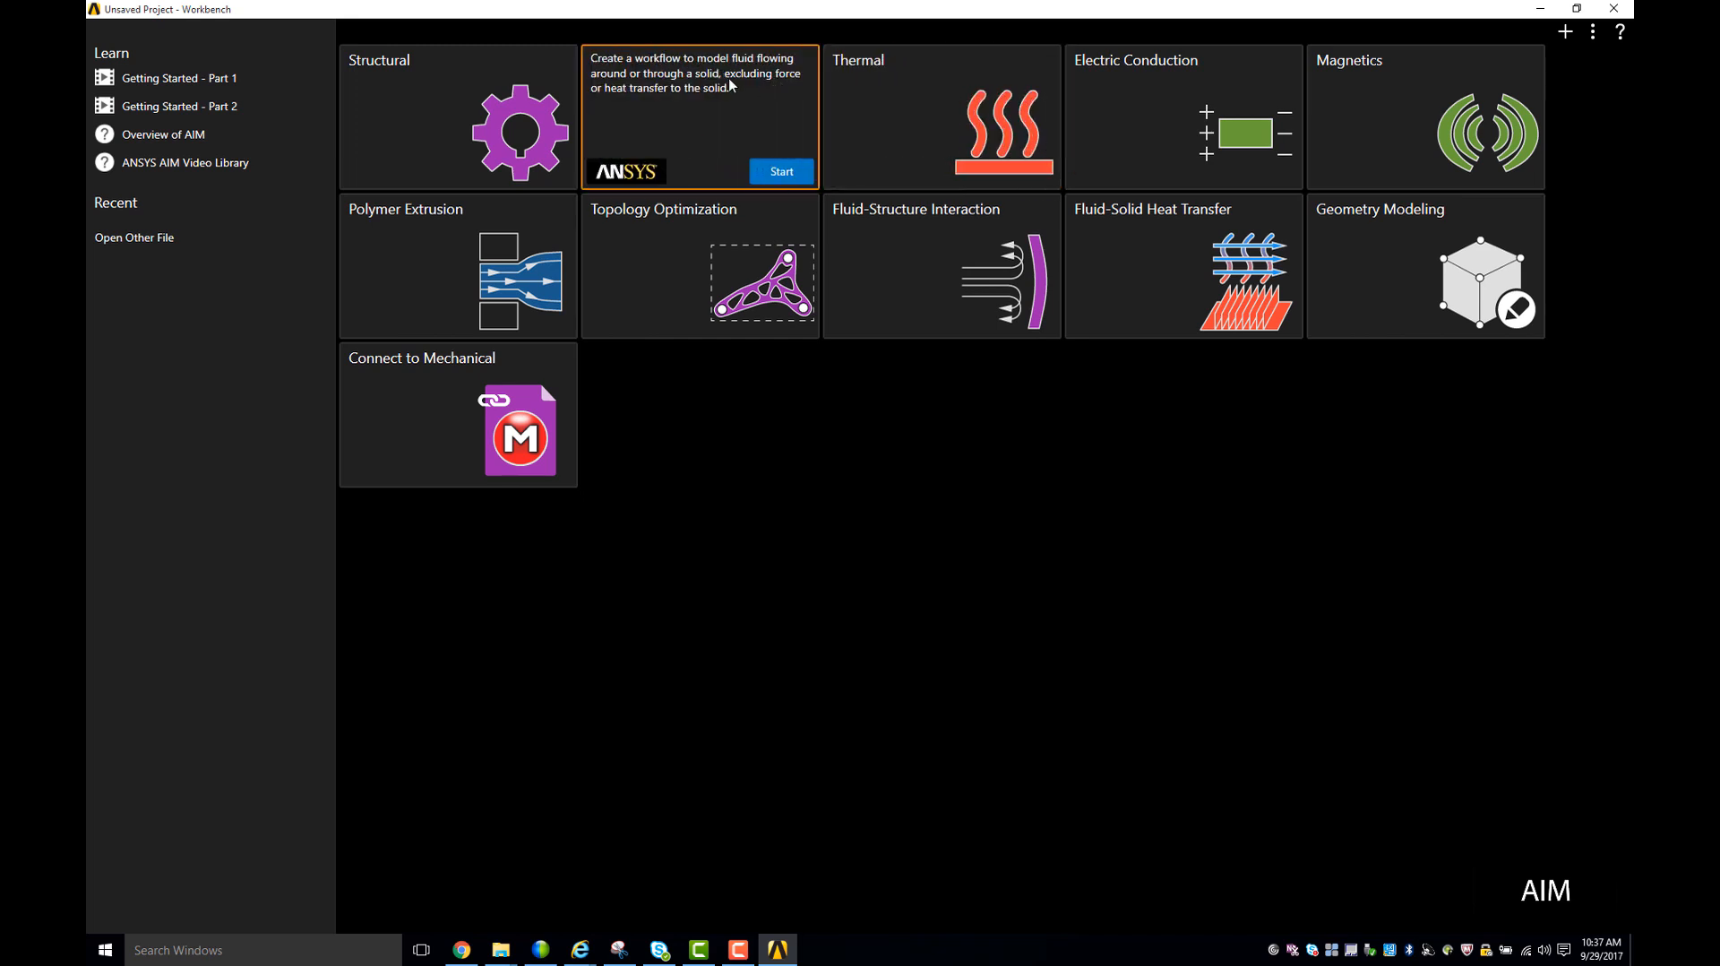
{"action": "left_click", "coordinate": [784, 172]}
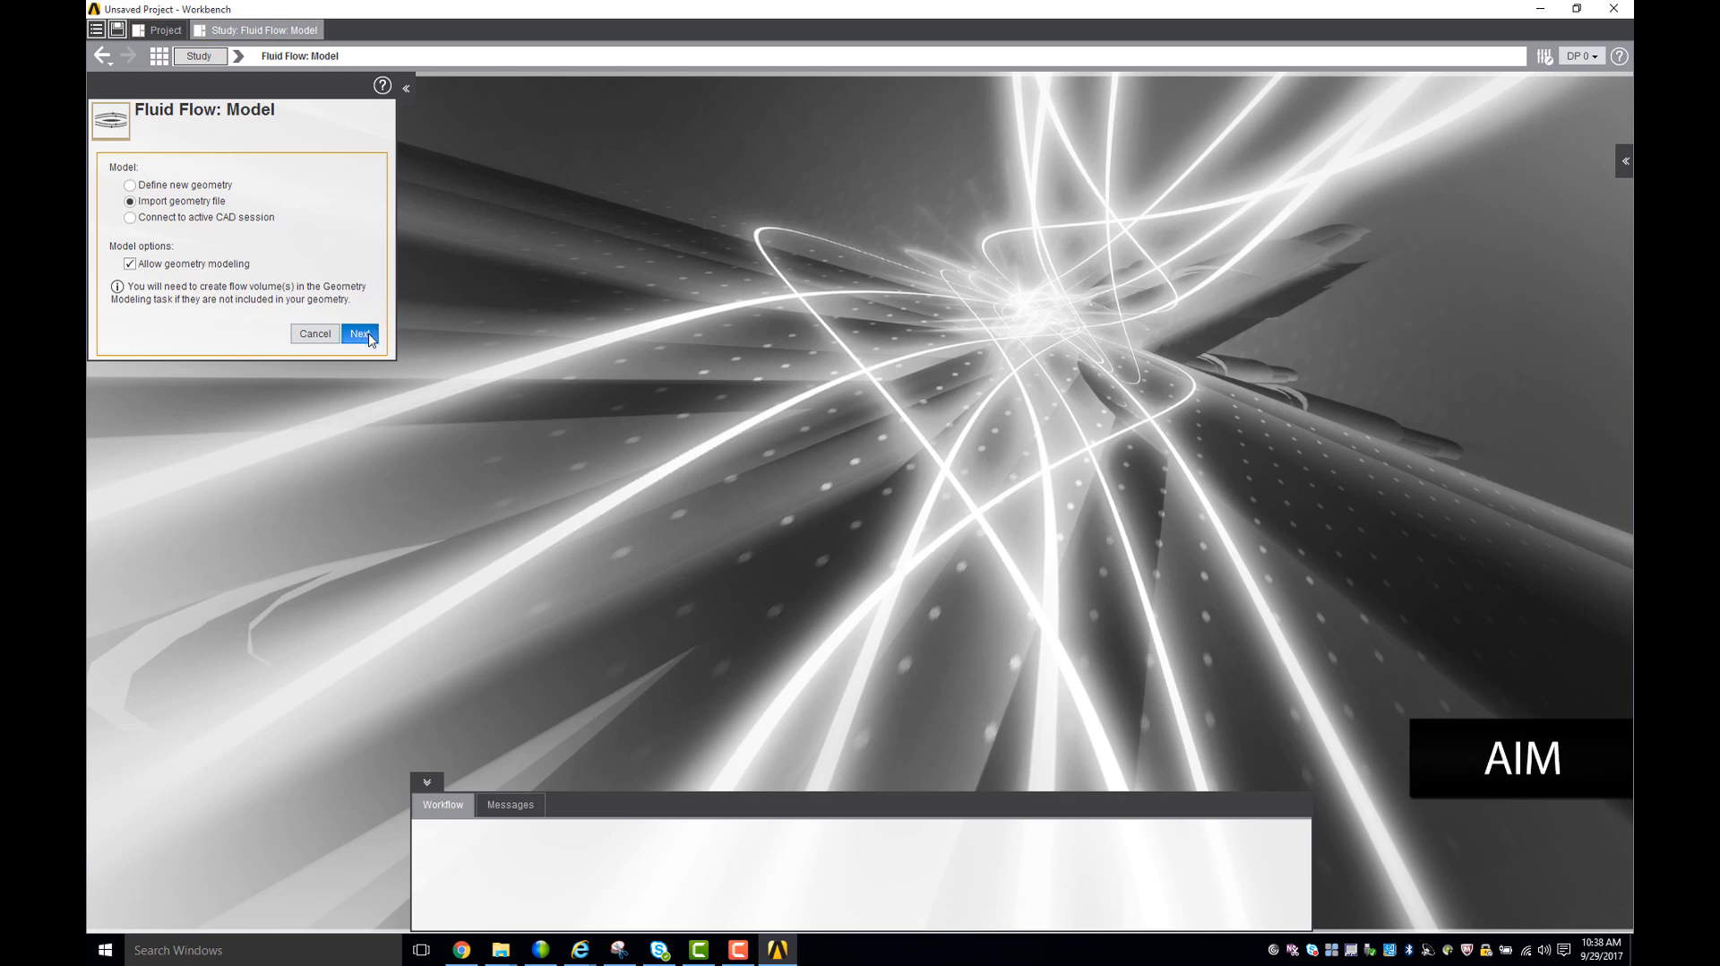
{"action": "left_click", "coordinate": [367, 335]}
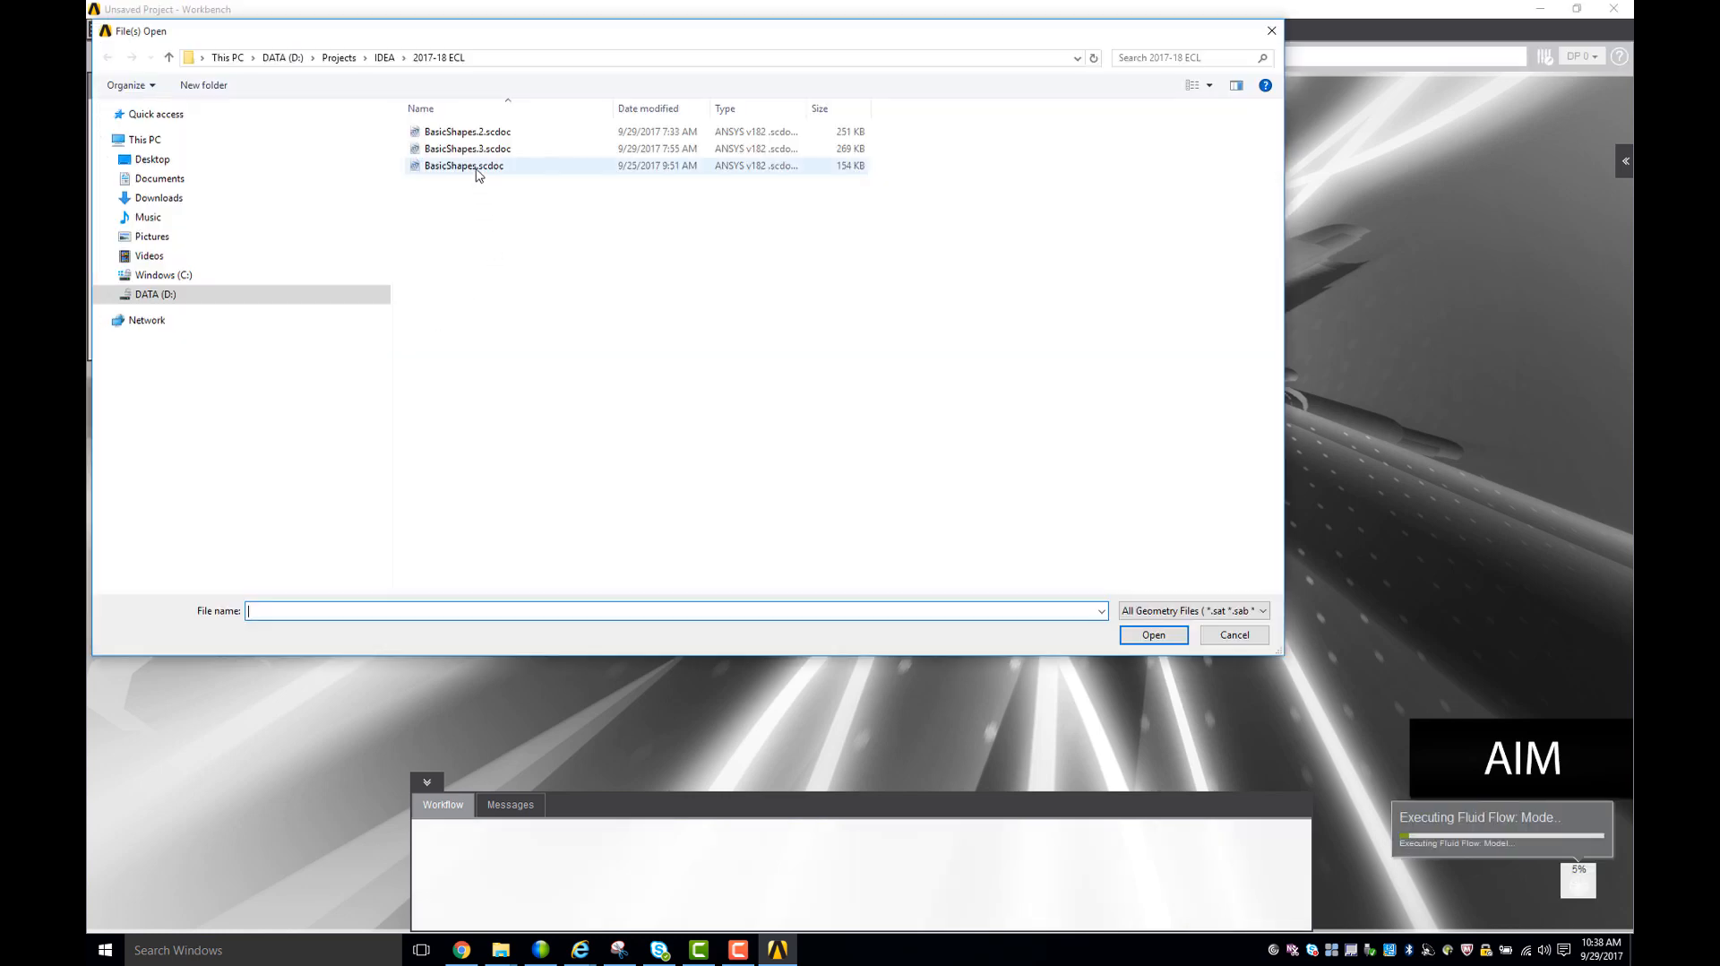
- Import BasicShapes.scdoc and finish the fluid flow setup with a steady/static calculation and no additional flow physics
{"action": "left_click", "coordinate": [478, 172]}
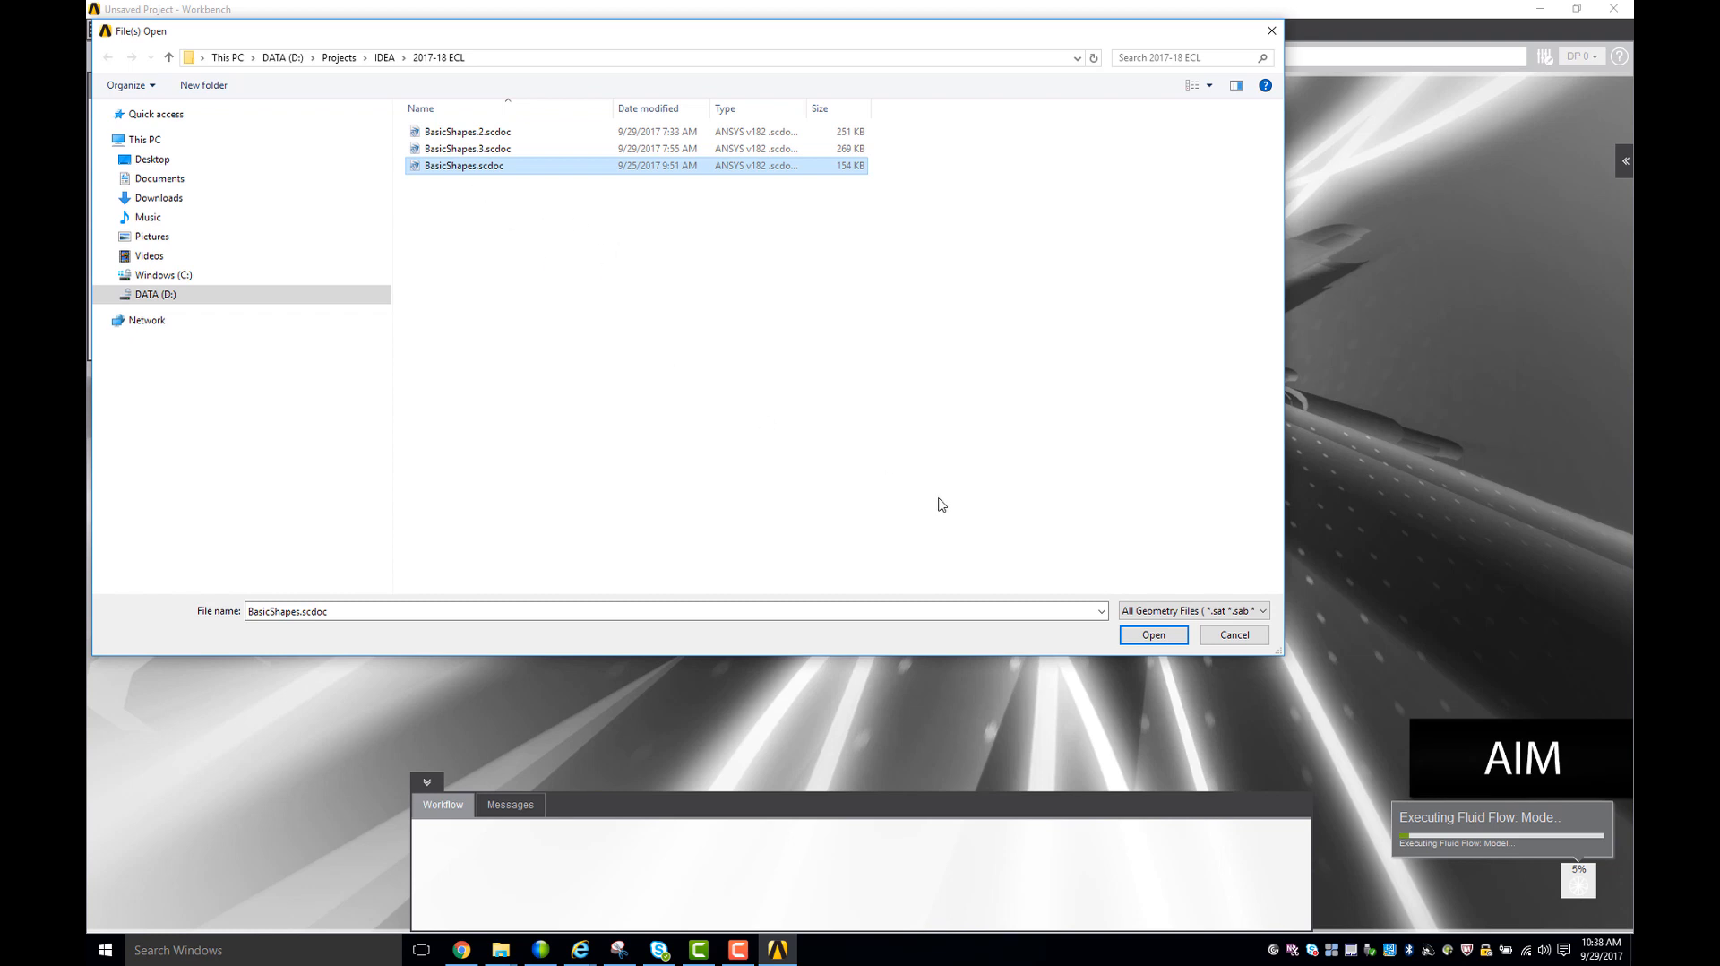
{"action": "left_click", "coordinate": [1155, 636]}
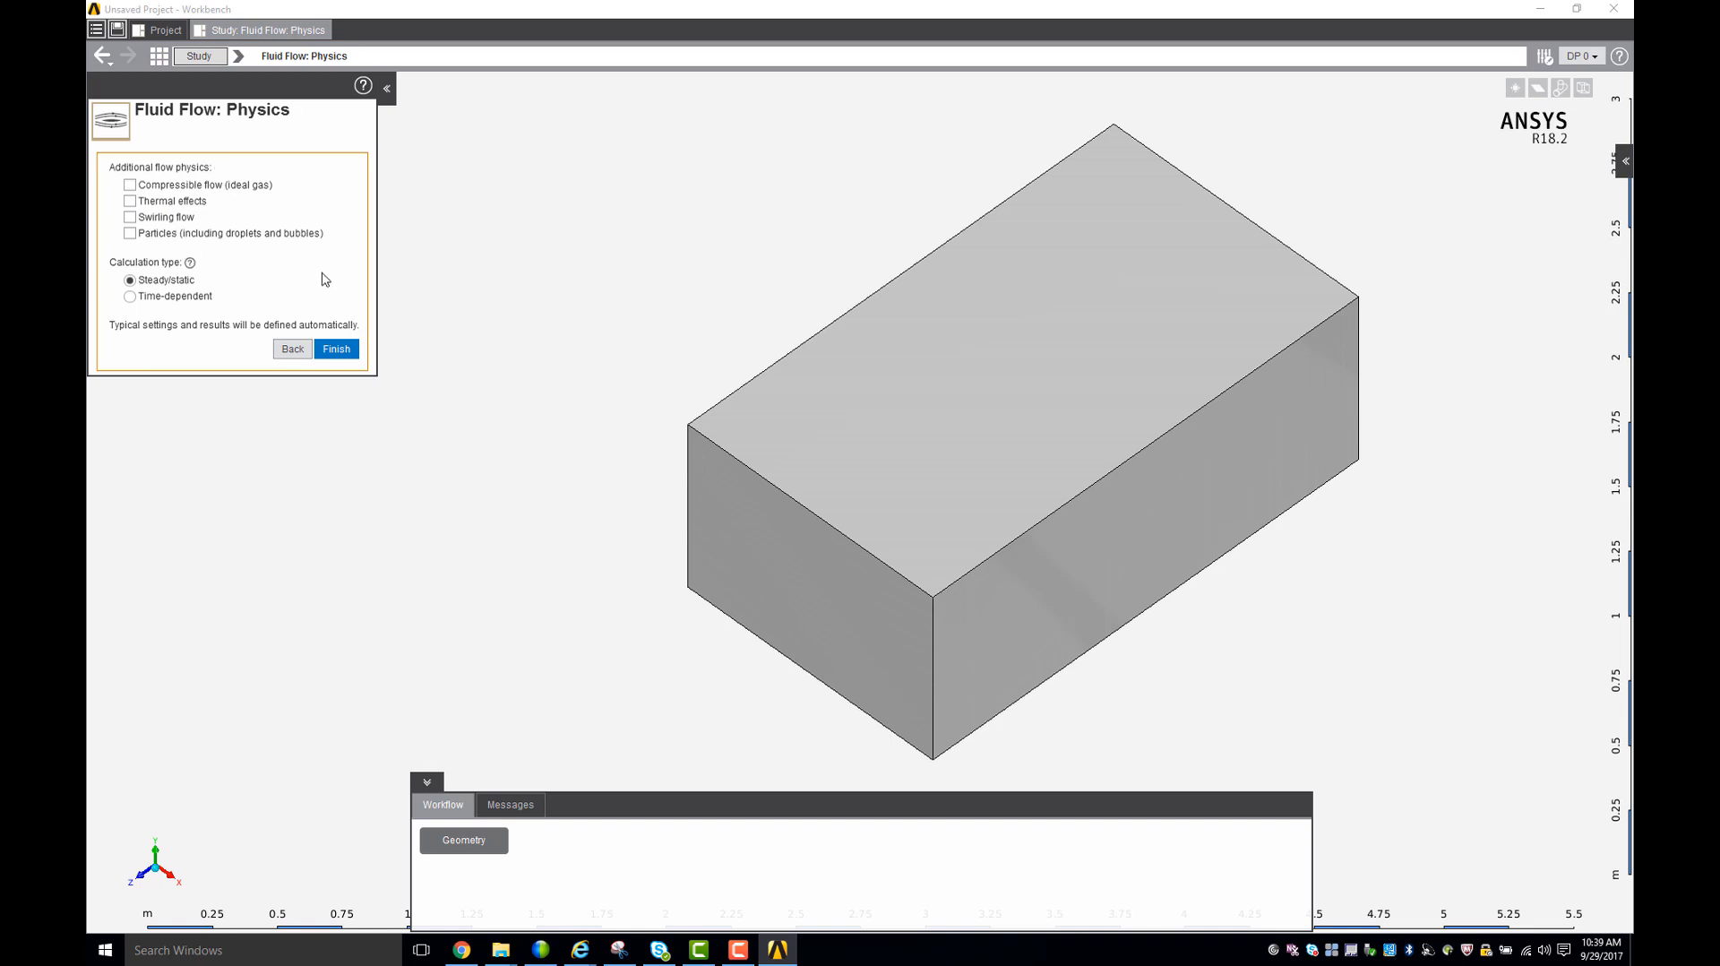
{"action": "left_click", "coordinate": [337, 351]}
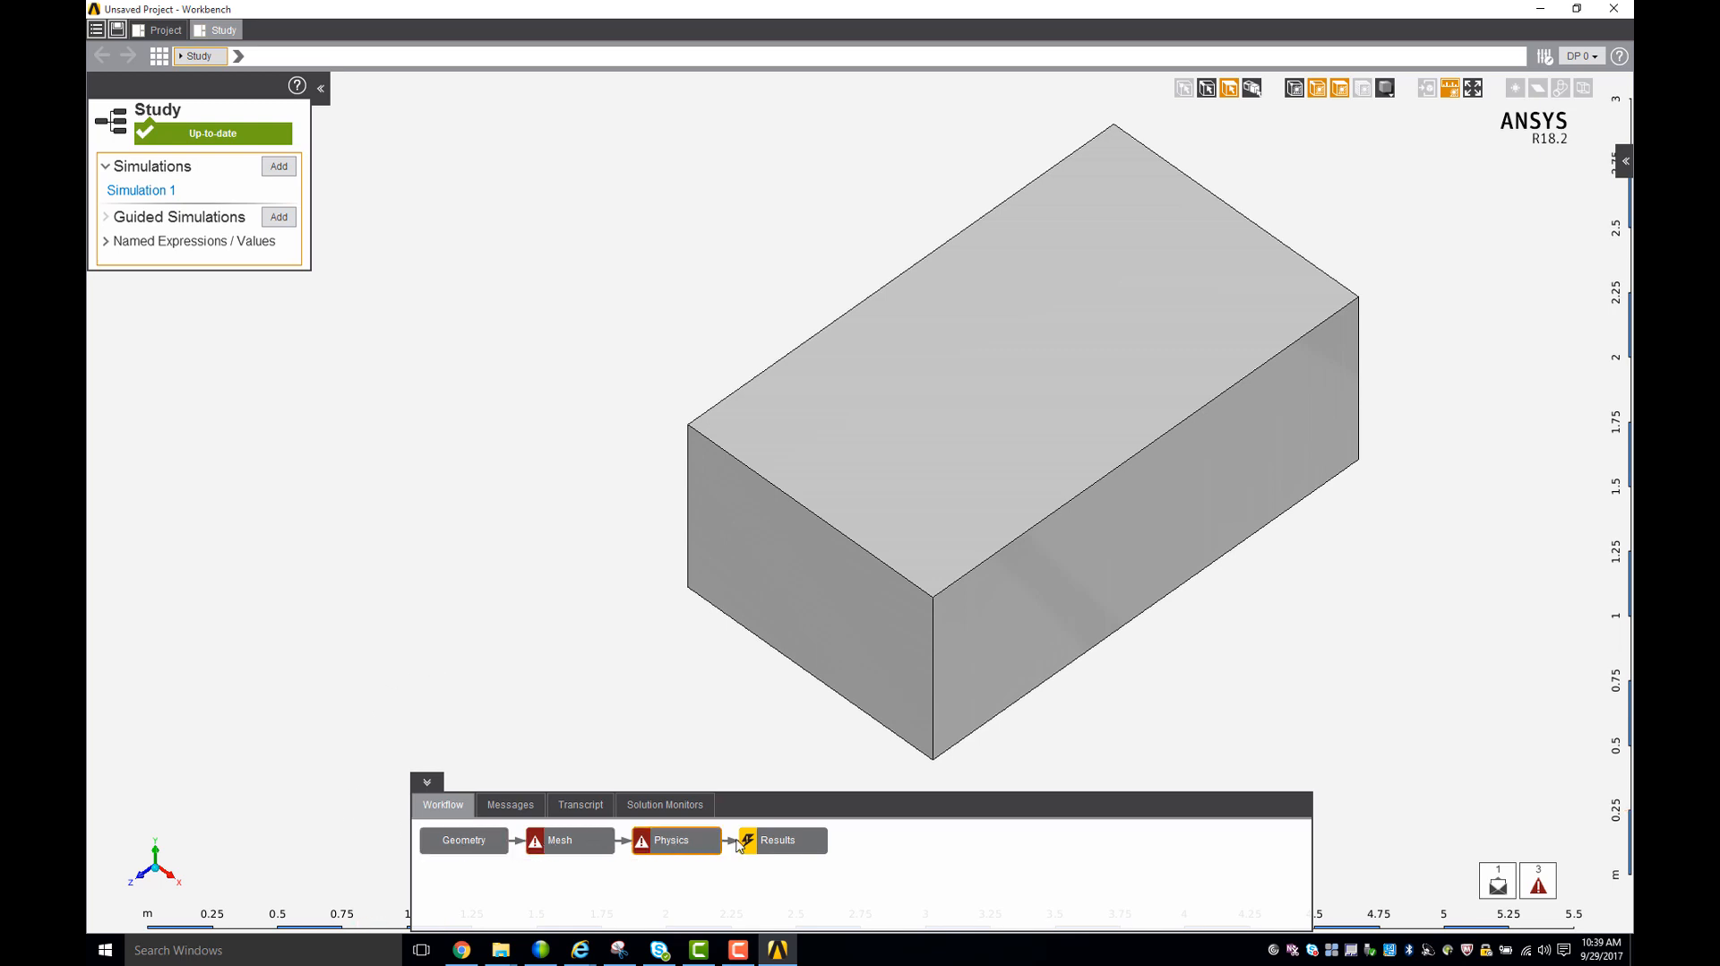
- Open the study's geometry for editing and dismiss the hint about closing the model editor
{"action": "left_click", "coordinate": [487, 846]}
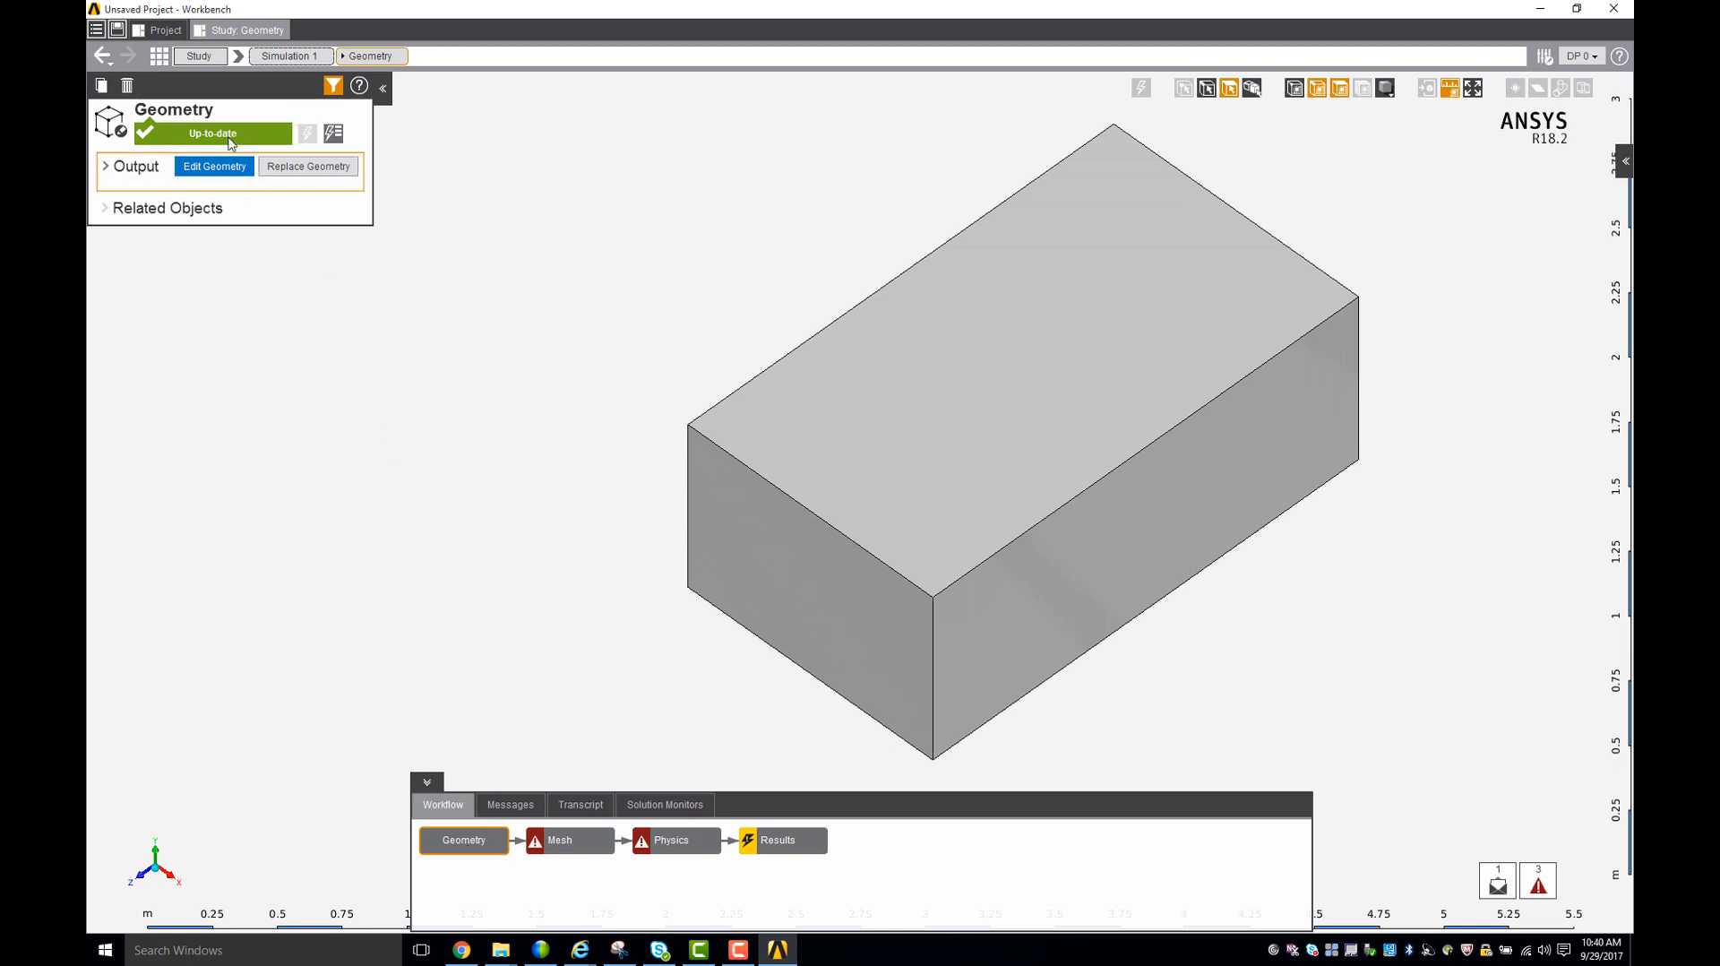
{"action": "left_click", "coordinate": [222, 169]}
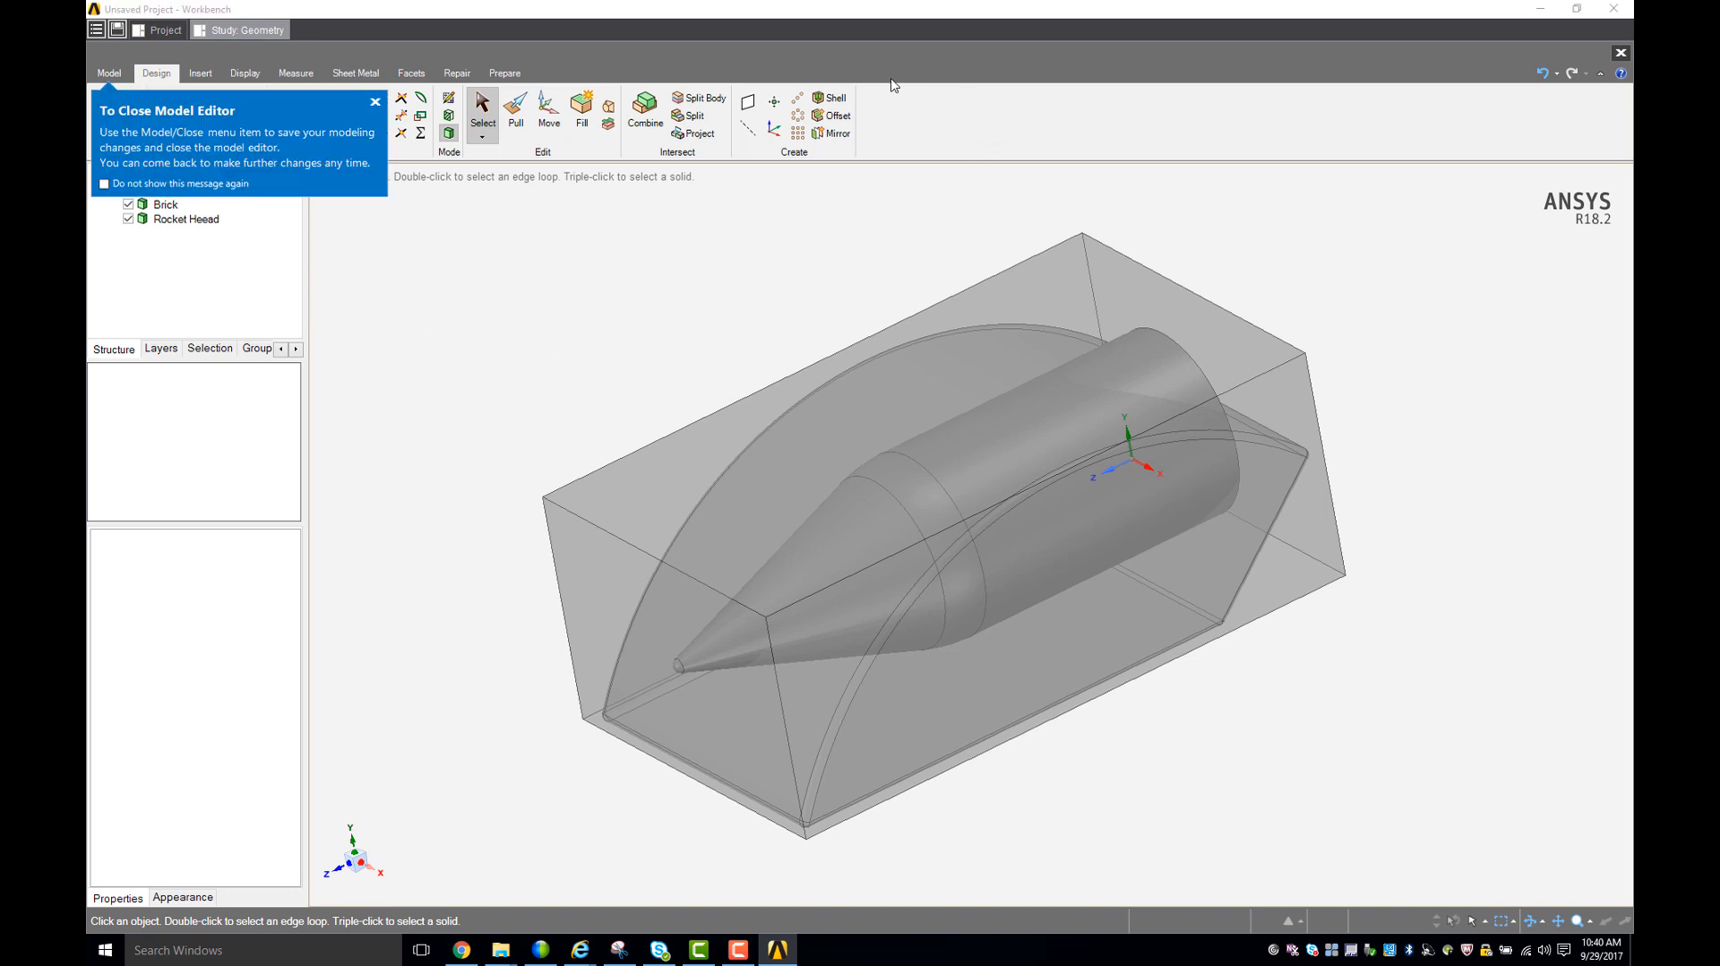
{"action": "left_click", "coordinate": [375, 102]}
- Examine the imported CarV3, Brick and Rocket Heead bodies from several angles
{"action": "mouse_move", "coordinate": [592, 309]}
{"action": "middle_mouse_down"}
{"action": "mouse_move", "coordinate": [615, 318]}
{"action": "mouse_move", "coordinate": [576, 279]}
{"action": "middle_mouse_up"}
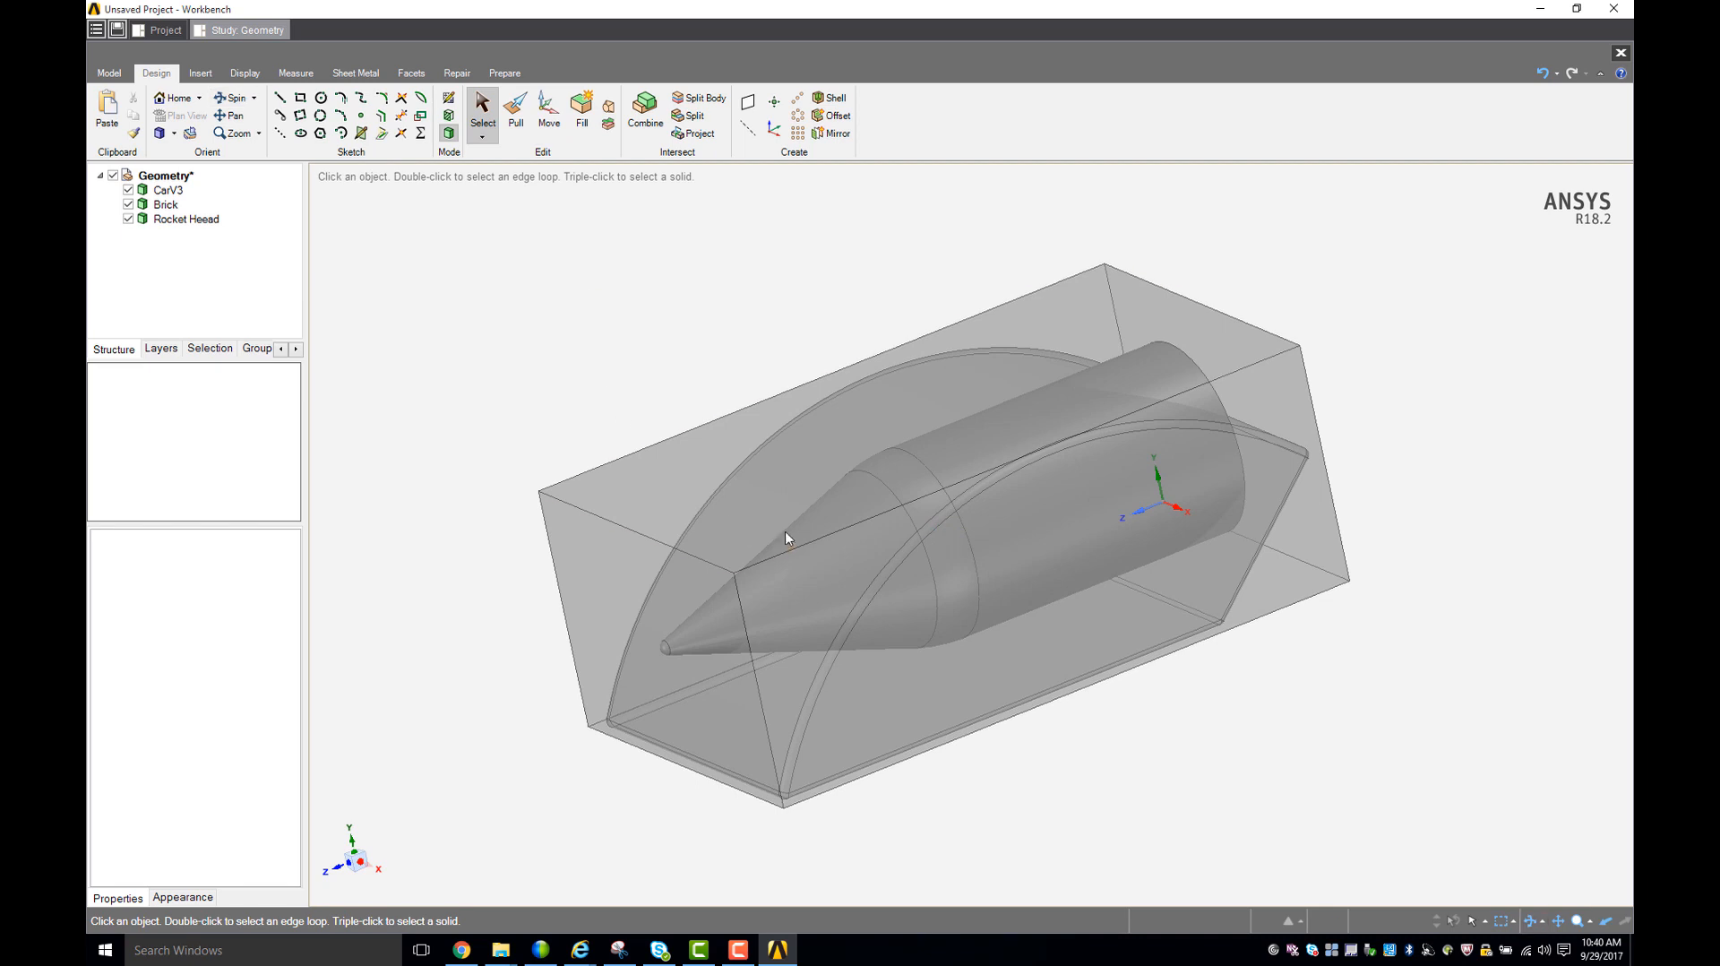
{"action": "left_click", "coordinate": [989, 524]}
{"action": "middle_click_drag", "start_coordinate": [991, 525], "coordinate": [1014, 557]}
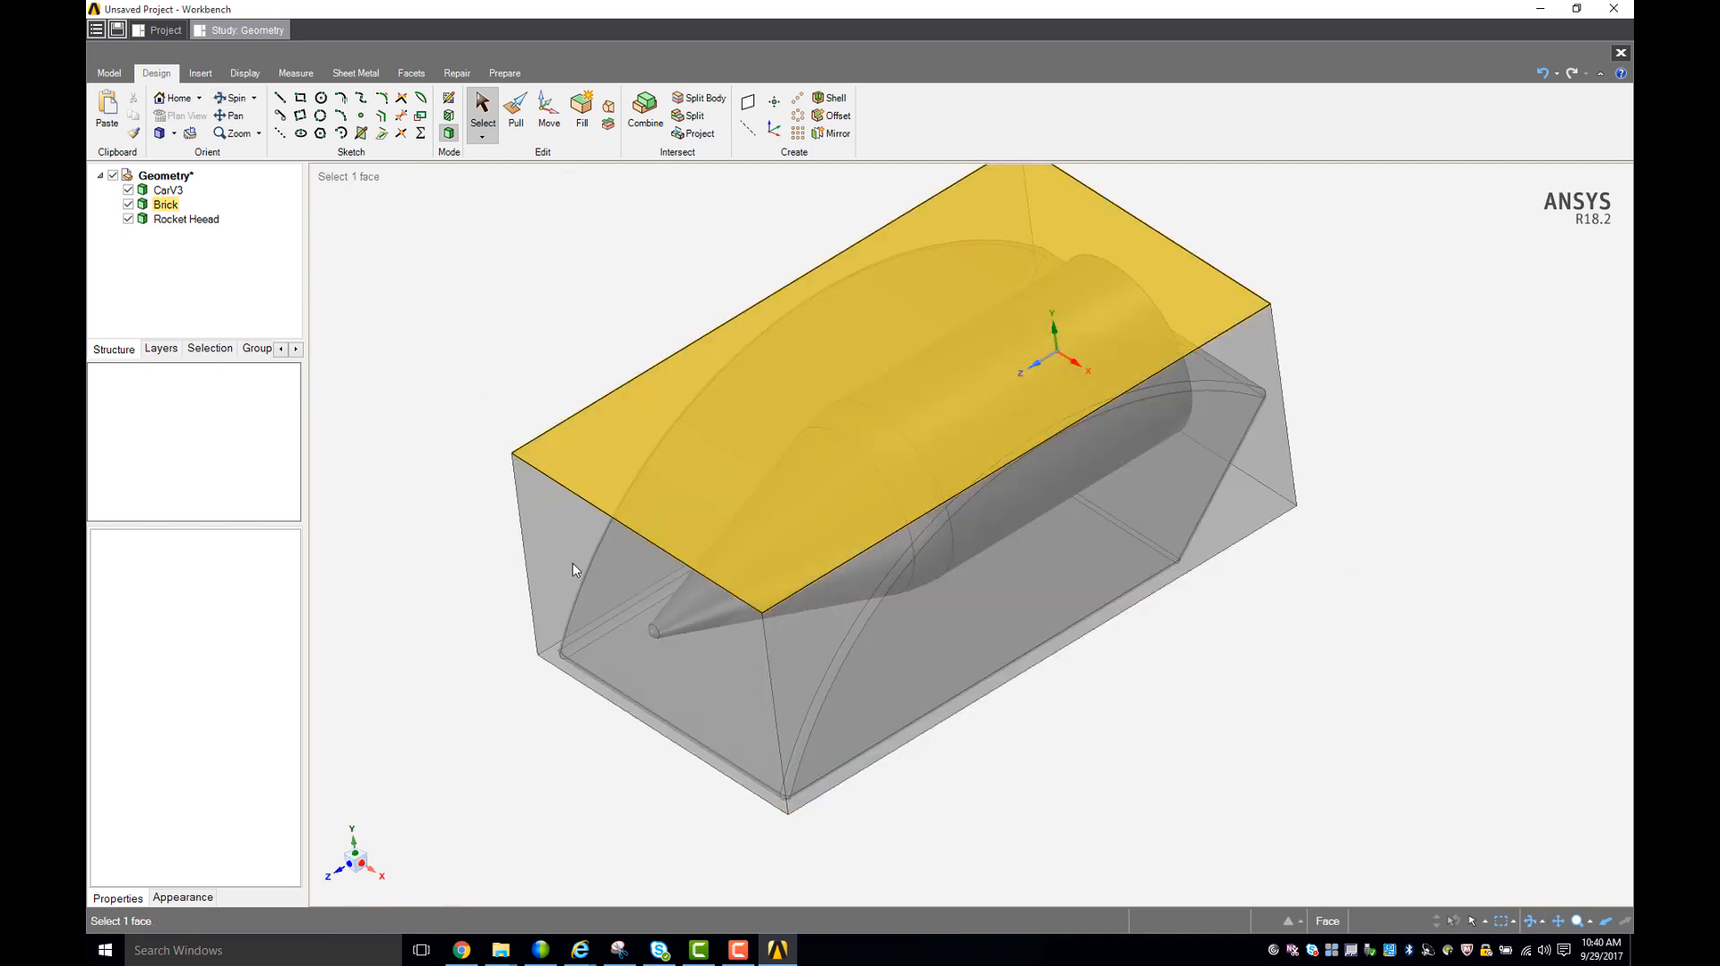
{"action": "middle_click_drag", "start_coordinate": [1140, 698], "coordinate": [1102, 659]}
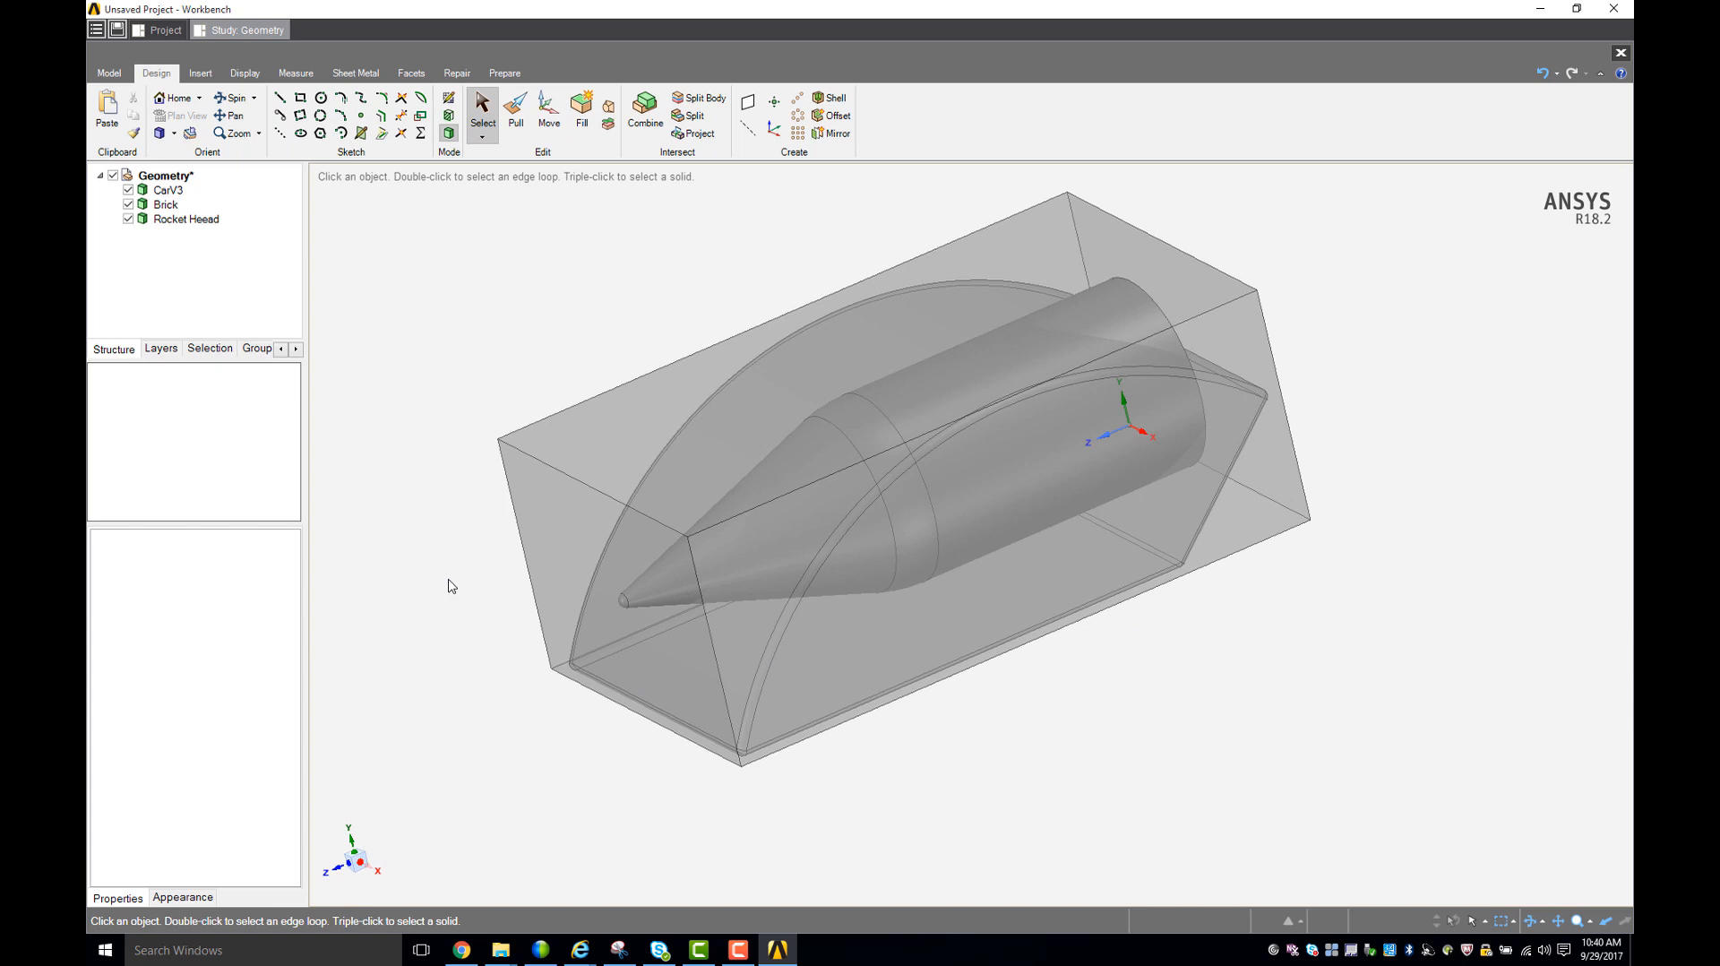
{"action": "middle_click_drag", "start_coordinate": [451, 586], "coordinate": [450, 548]}
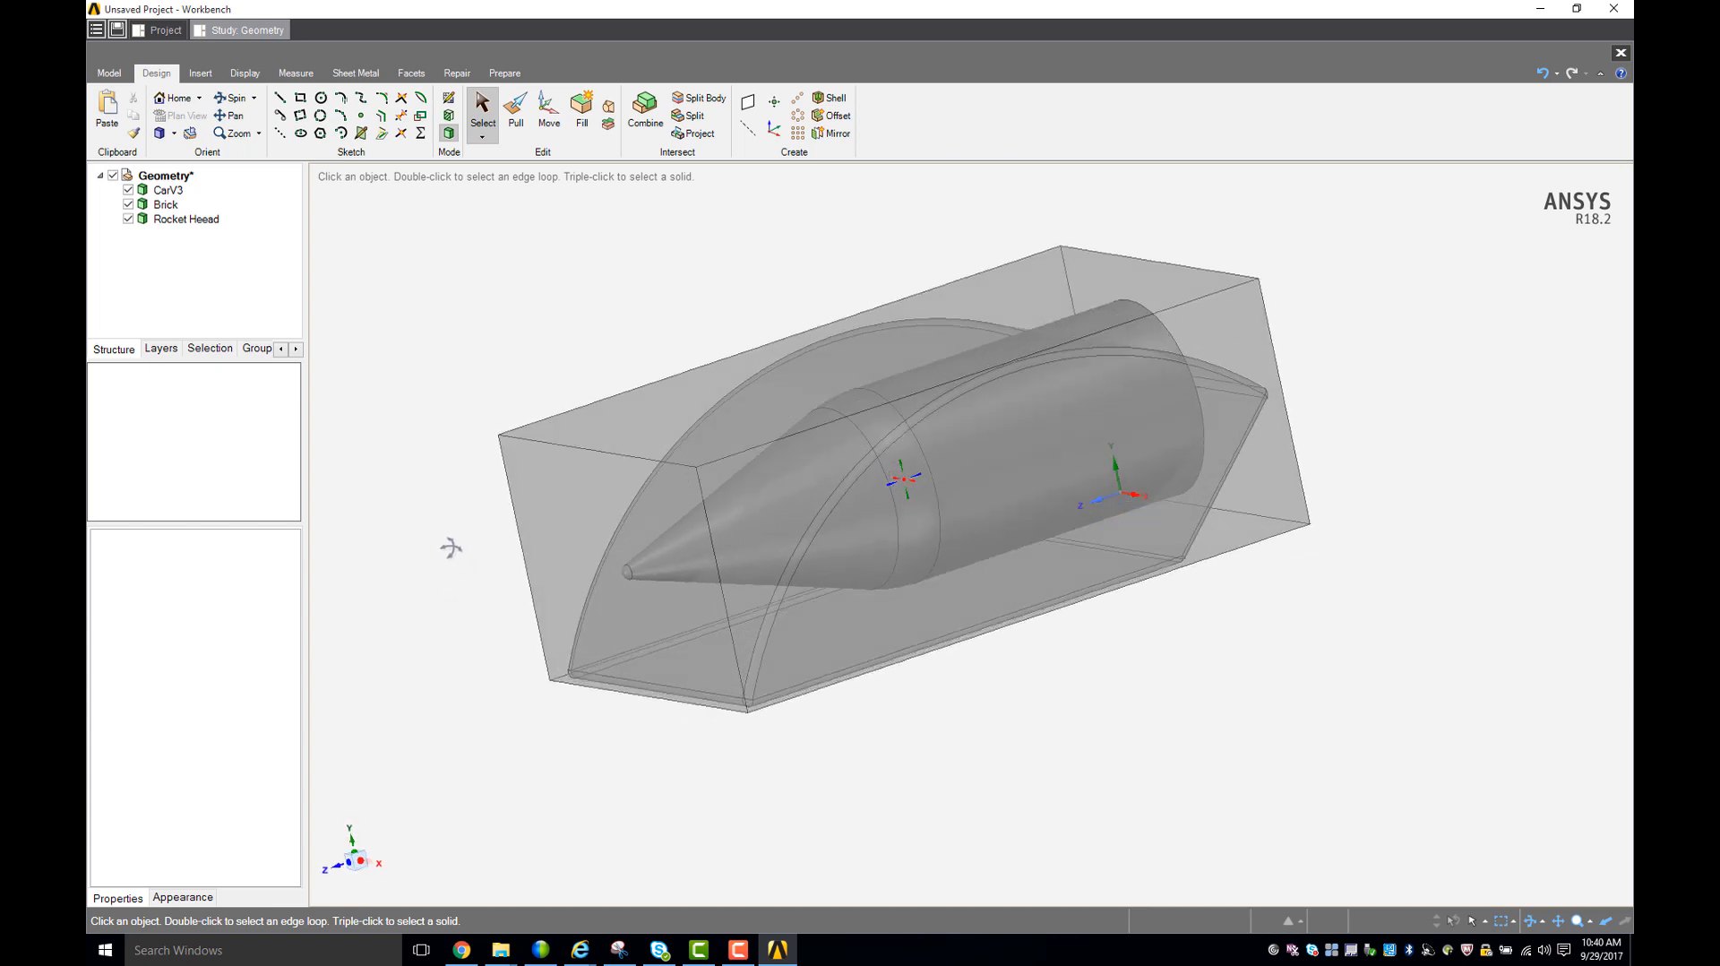
{"action": "middle_click_drag", "start_coordinate": [478, 363], "coordinate": [475, 435]}
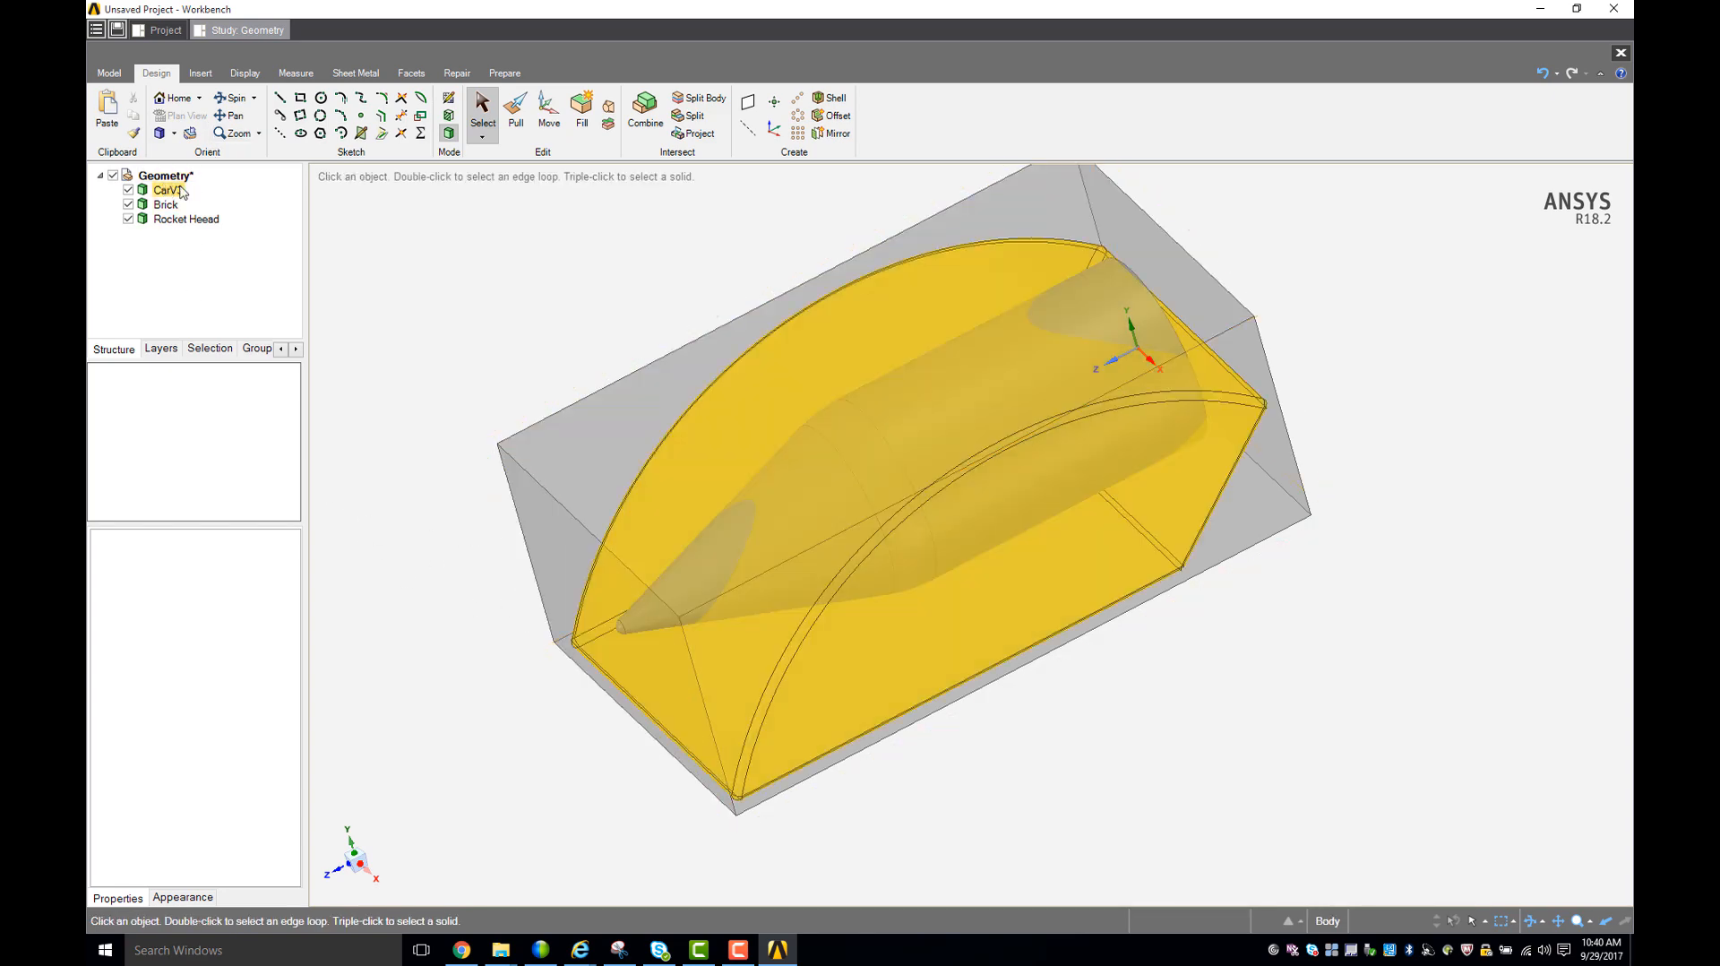
{"action": "left_click", "coordinate": [174, 221]}
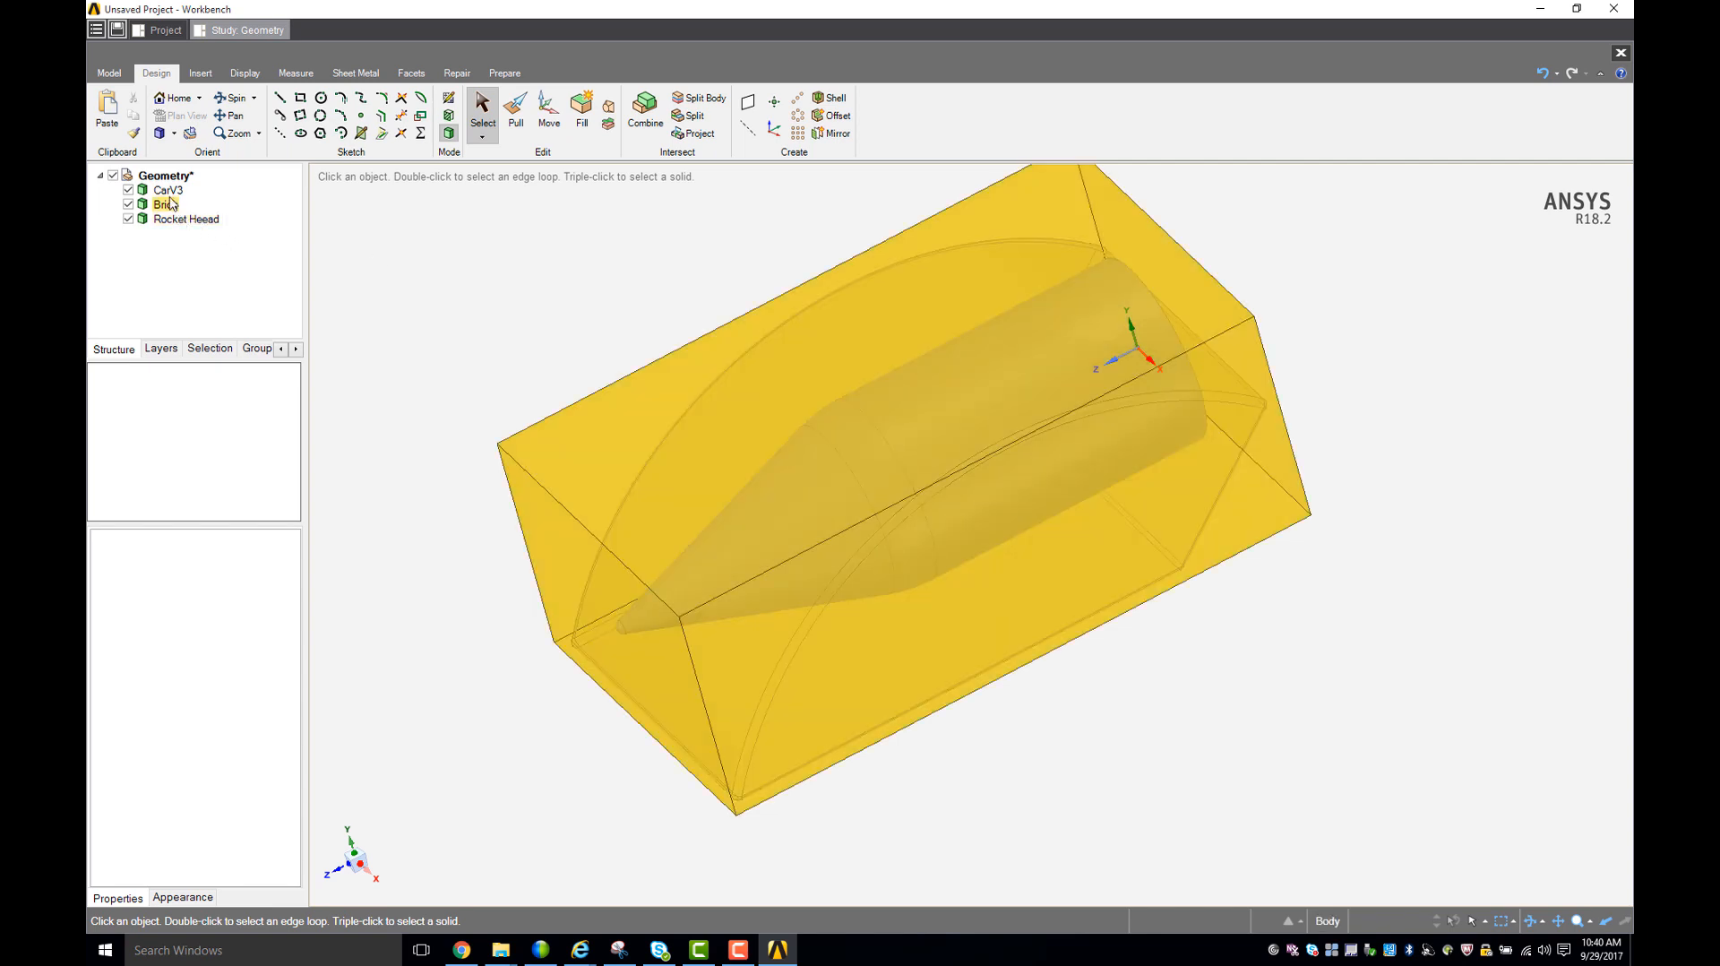
- Toggle the bodies' visibility so that Brick and Rocket Heead are hidden and only CarV3 is shown
{"action": "left_click", "coordinate": [129, 191]}
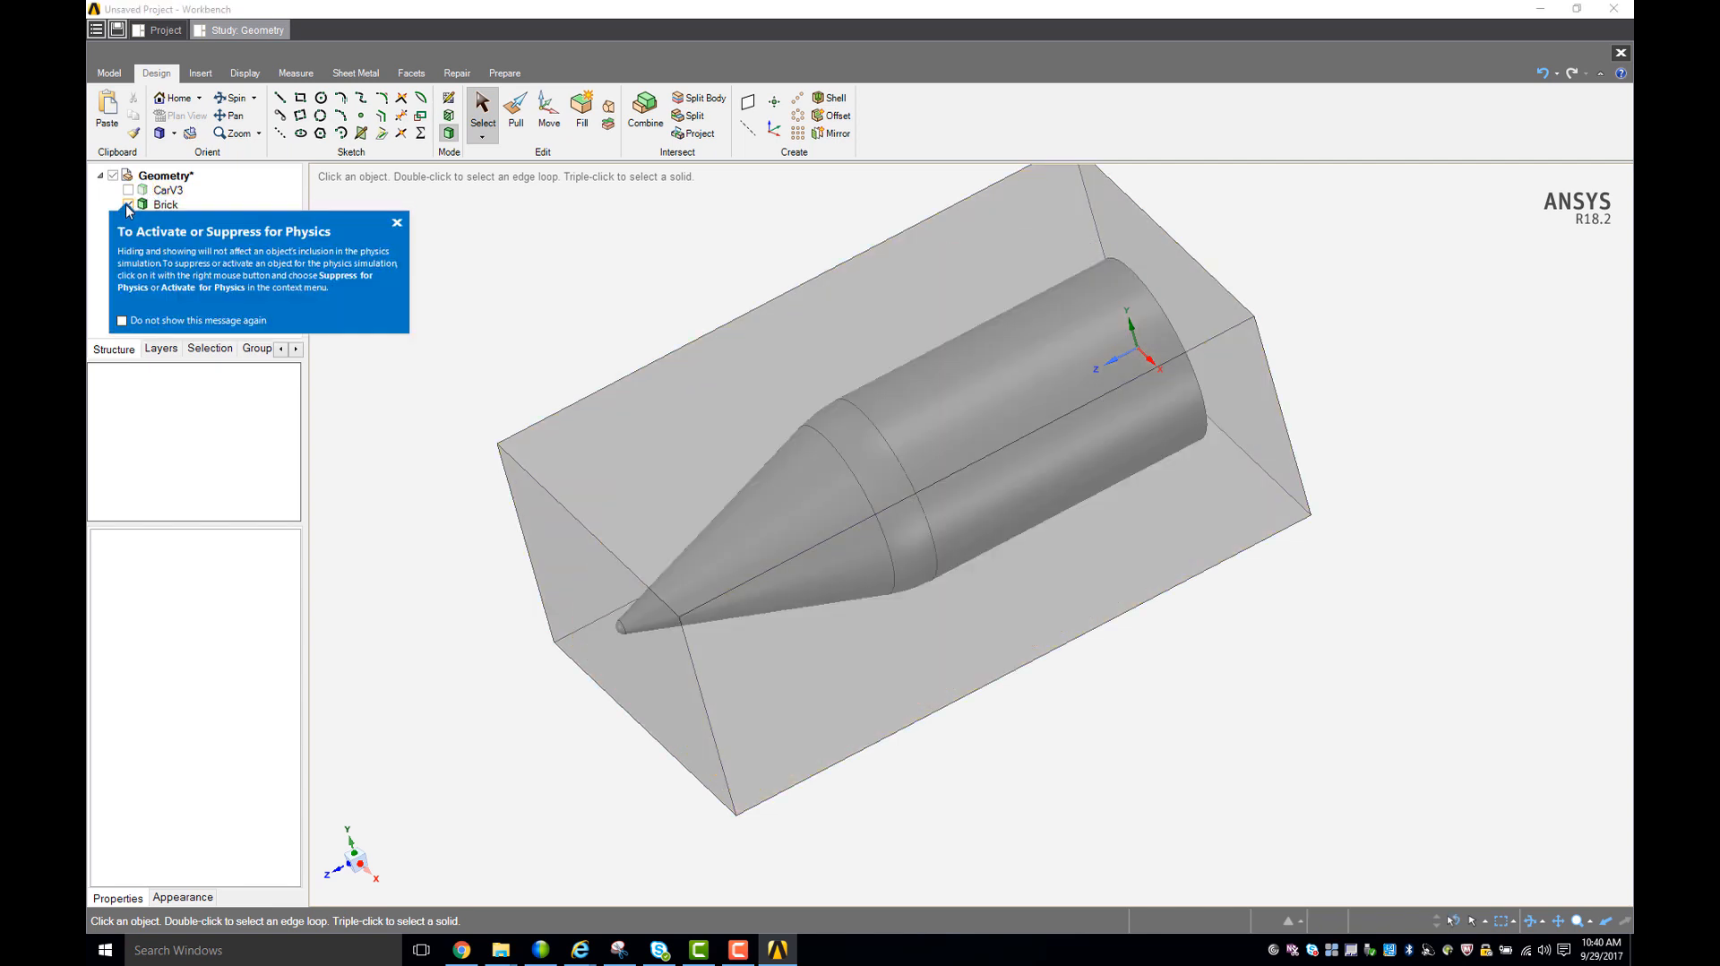
{"action": "left_click", "coordinate": [183, 179]}
{"action": "left_click", "coordinate": [130, 206]}
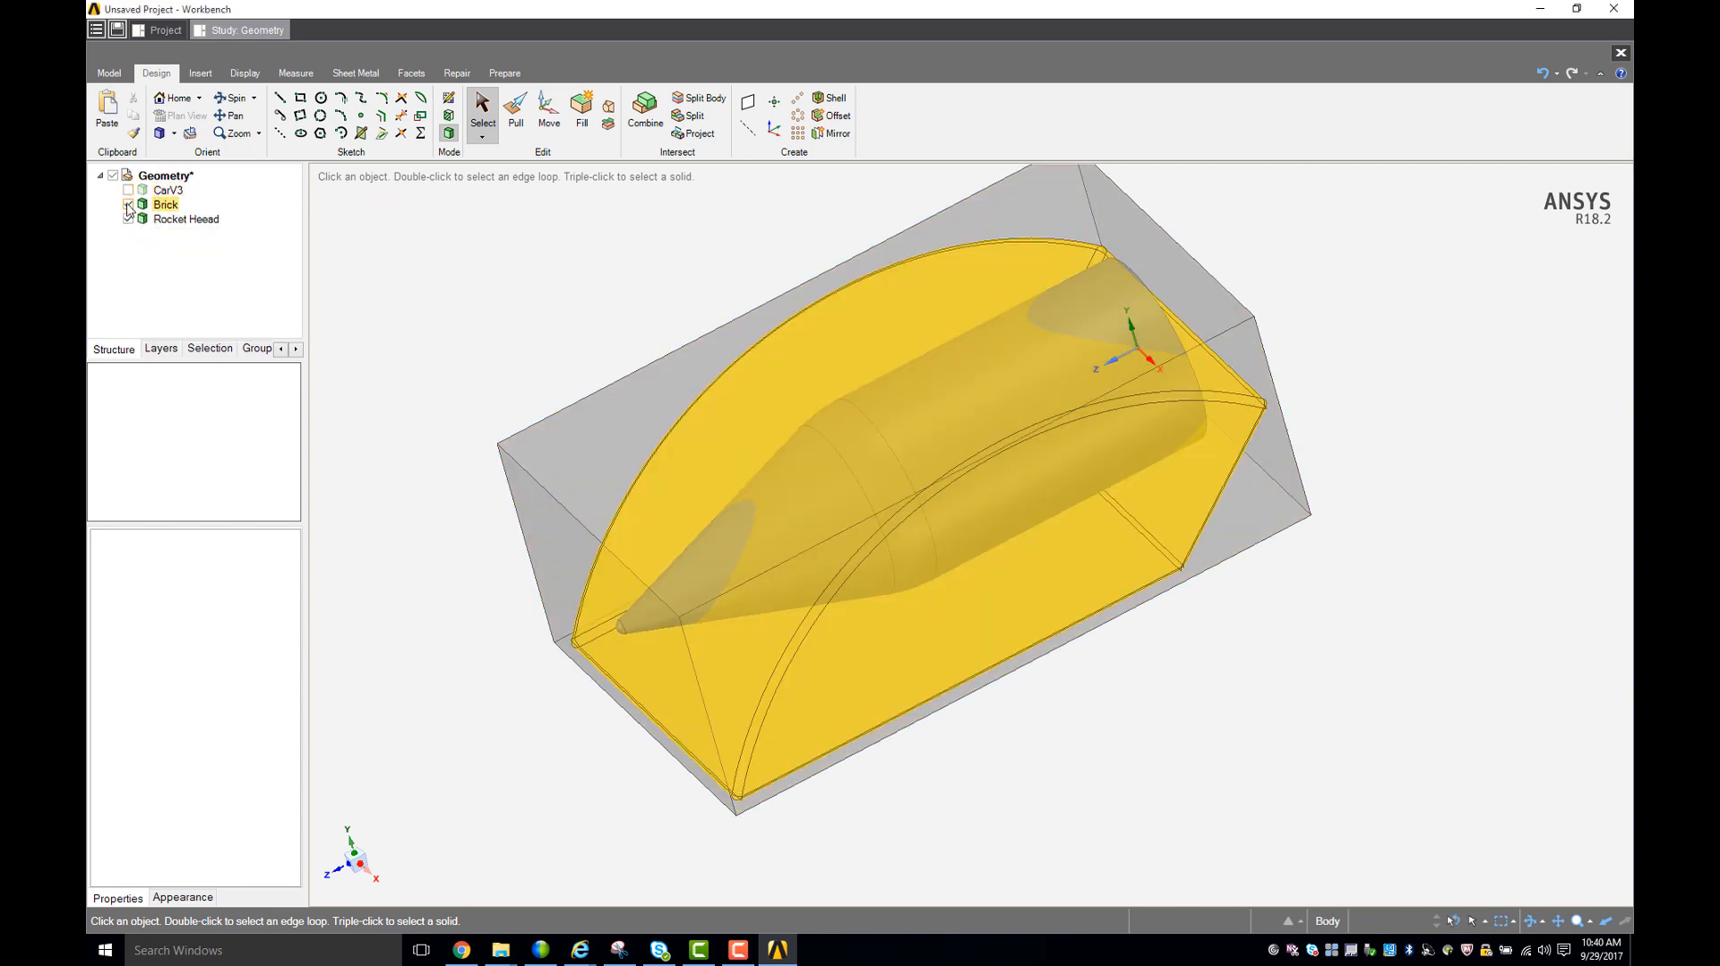
{"action": "left_click", "coordinate": [128, 205]}
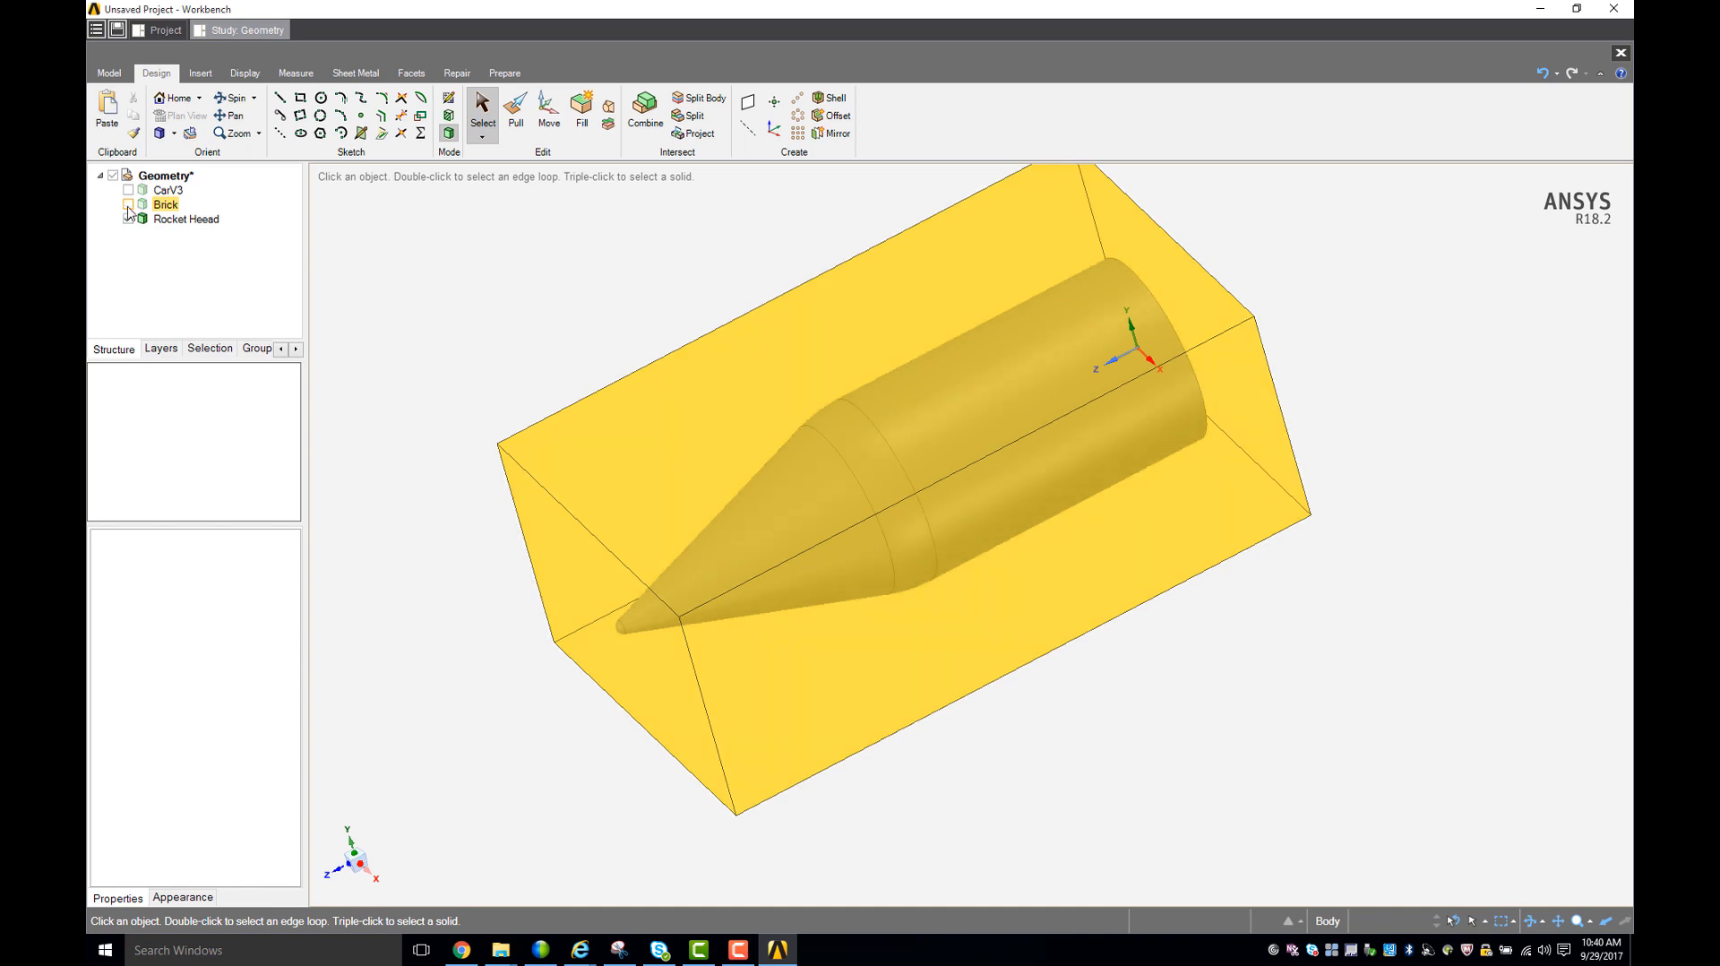
{"action": "left_click", "coordinate": [533, 280]}
{"action": "middle_click_drag", "start_coordinate": [557, 287], "coordinate": [744, 340]}
{"action": "left_click", "coordinate": [183, 219]}
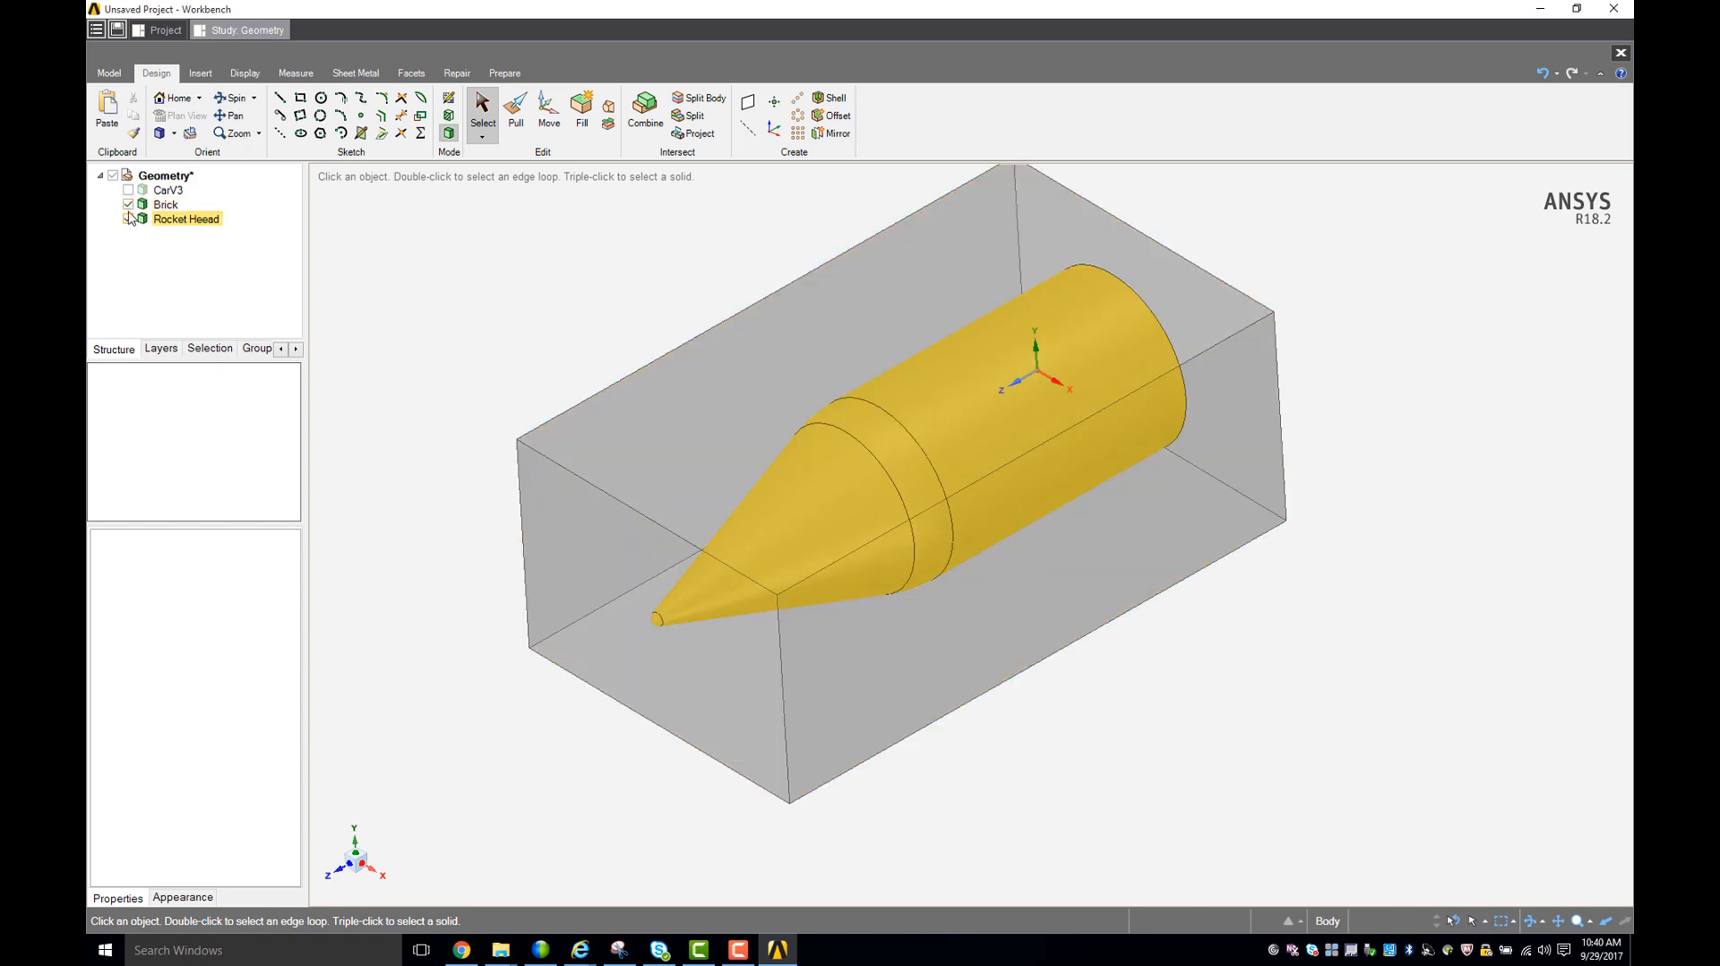
{"action": "left_click", "coordinate": [128, 219]}
{"action": "left_click", "coordinate": [128, 190]}
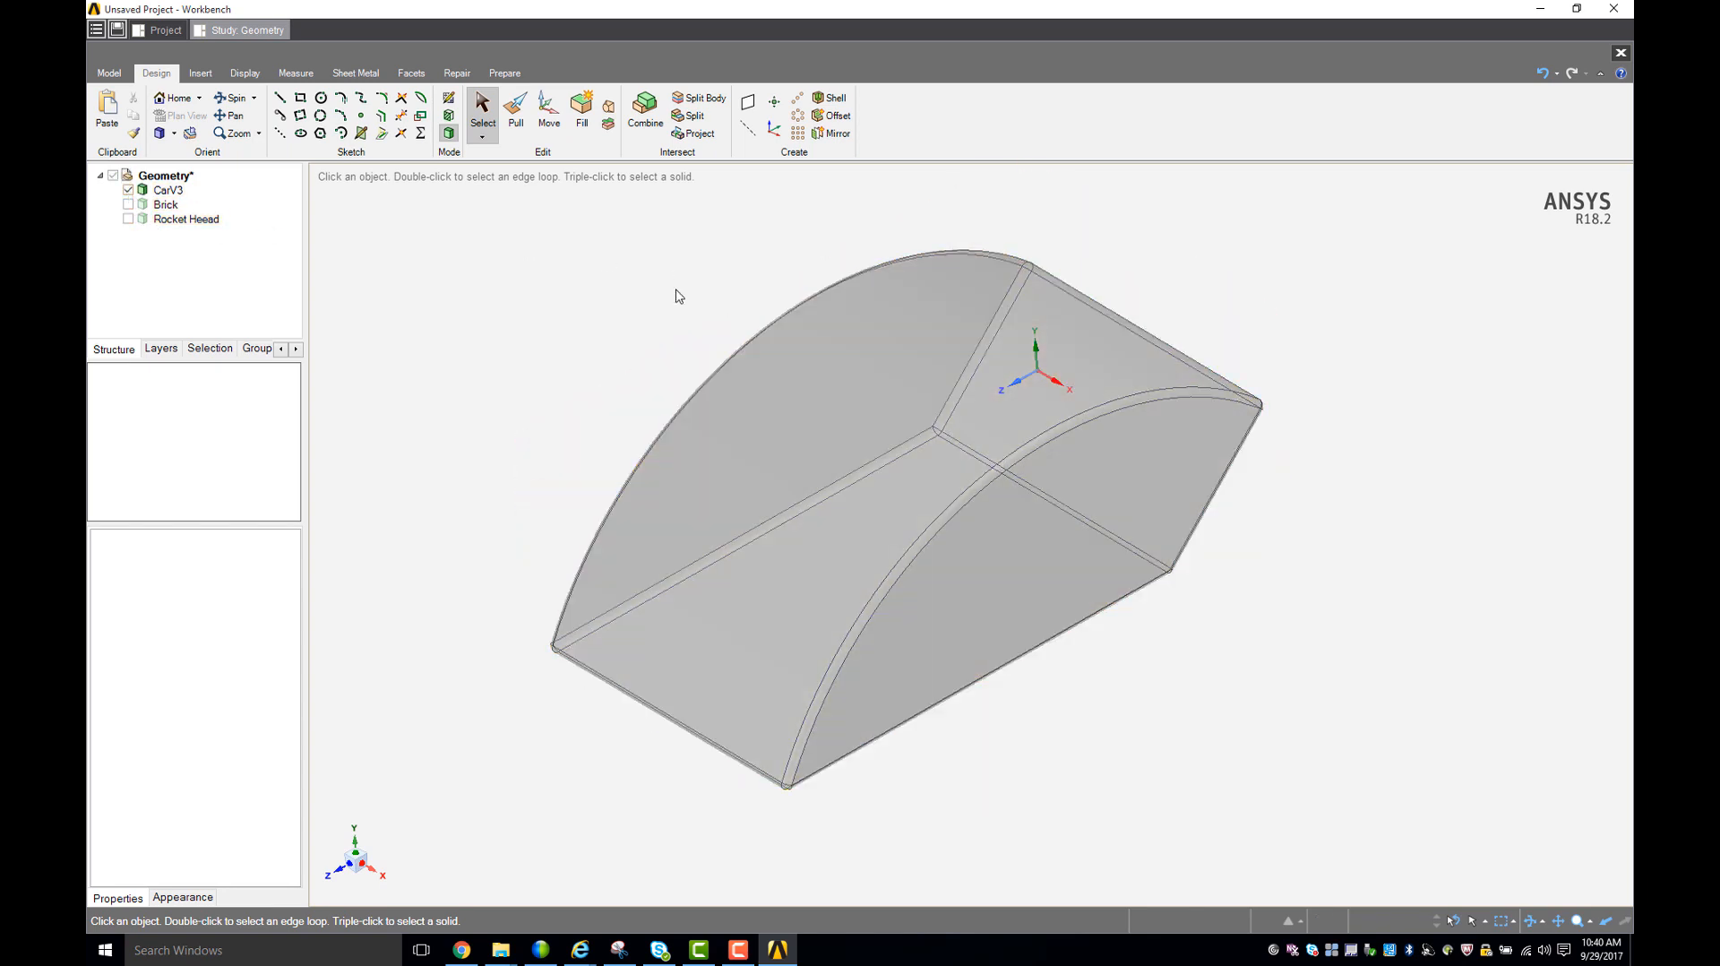
- Create a box enclosure around the CarV3 body with a 25% default cushion and symmetric dimensions
{"action": "middle_click_drag", "start_coordinate": [686, 315], "coordinate": [603, 364]}
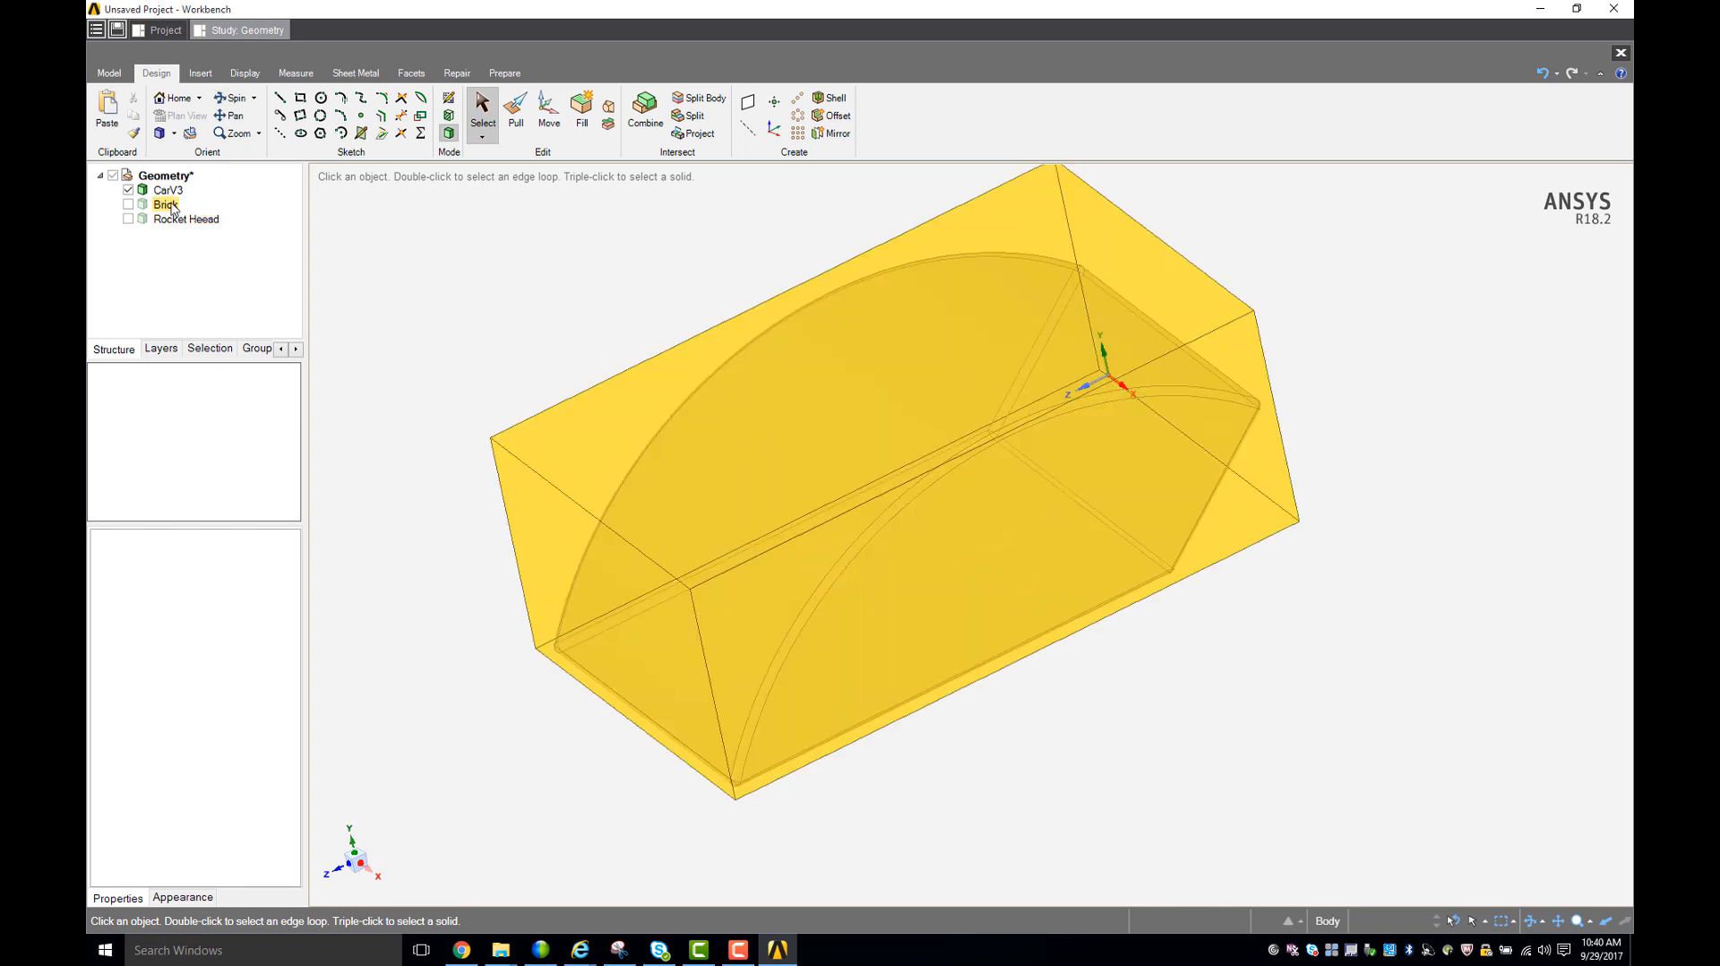
{"action": "left_click", "coordinate": [165, 191]}
{"action": "left_click", "coordinate": [696, 357]}
{"action": "scroll", "coordinate": [637, 333], "scroll_direction": "up", "scroll_amount": 1}
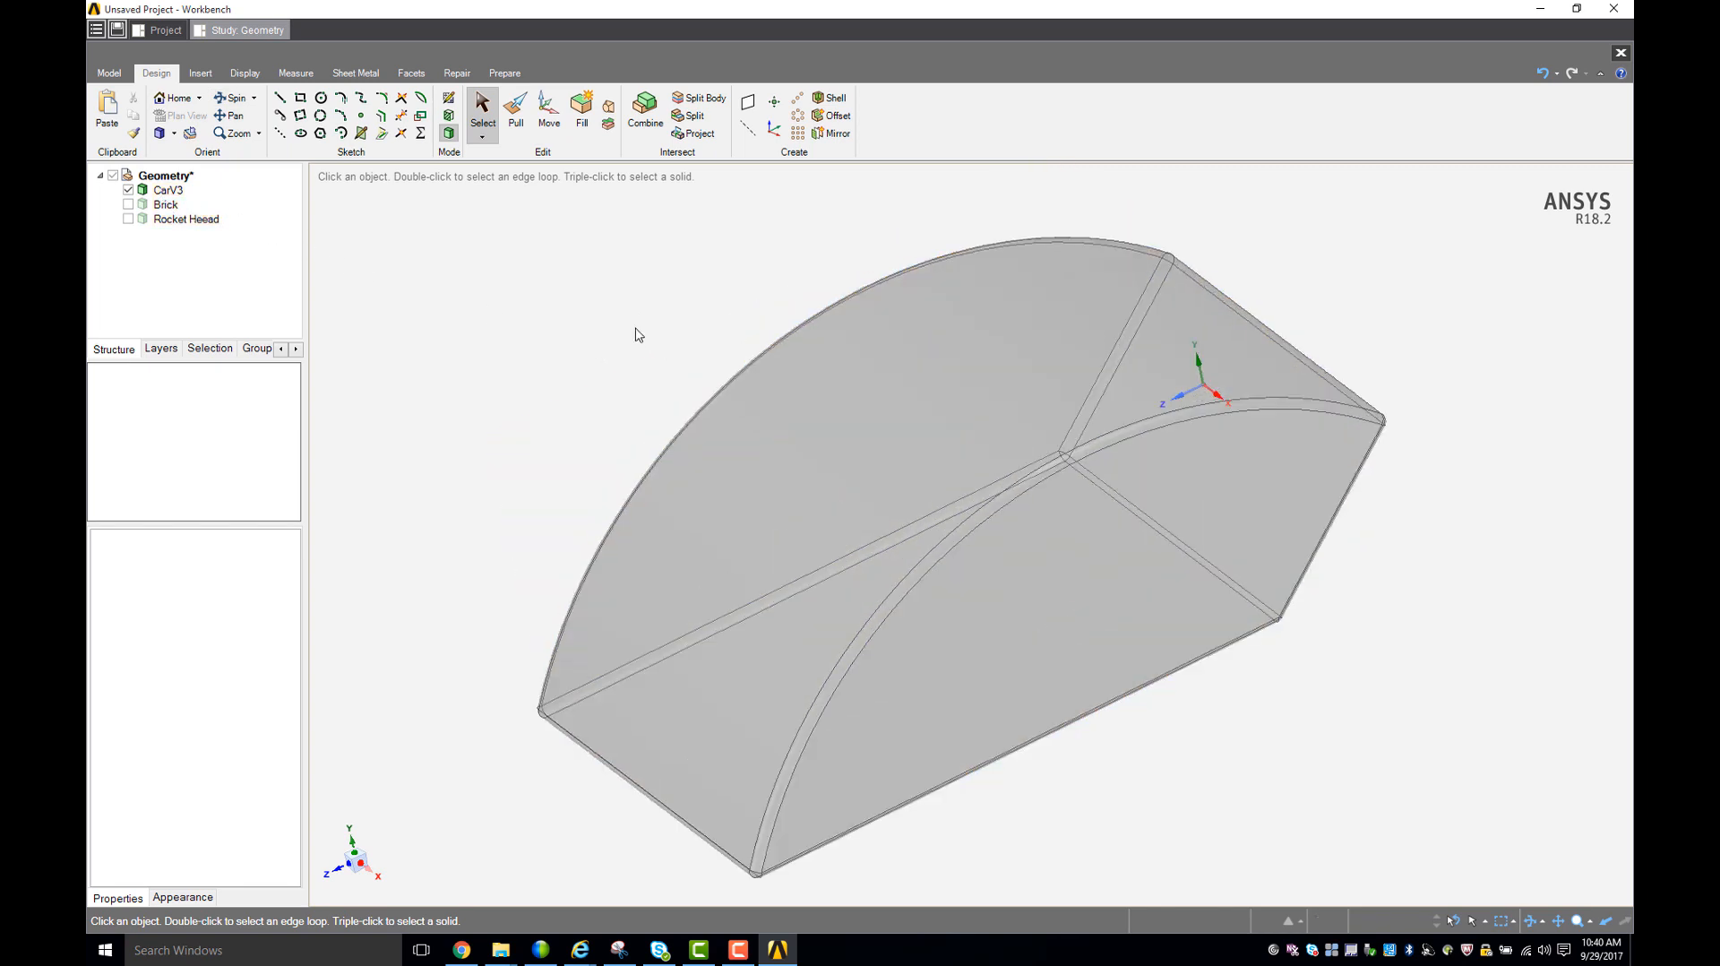
{"action": "scroll", "coordinate": [641, 334], "scroll_direction": "down", "scroll_amount": 2}
{"action": "scroll", "coordinate": [653, 336], "scroll_direction": "down", "scroll_amount": 2}
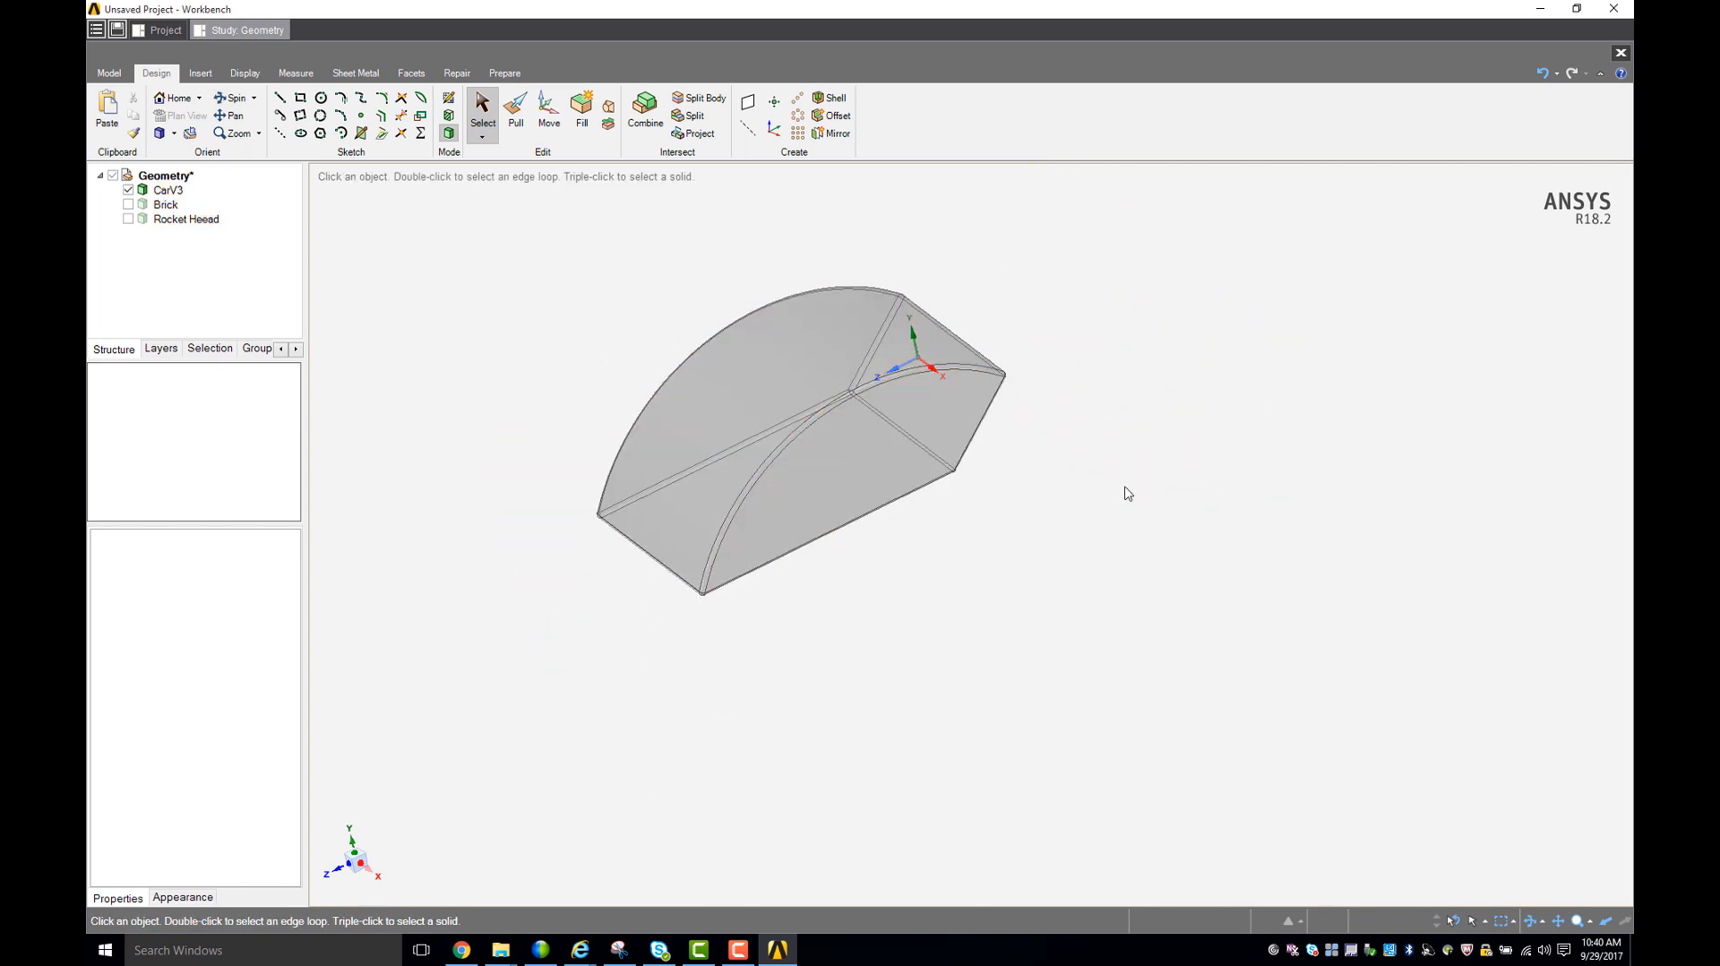
{"action": "left_click", "coordinate": [801, 371]}
{"action": "left_click", "coordinate": [505, 76]}
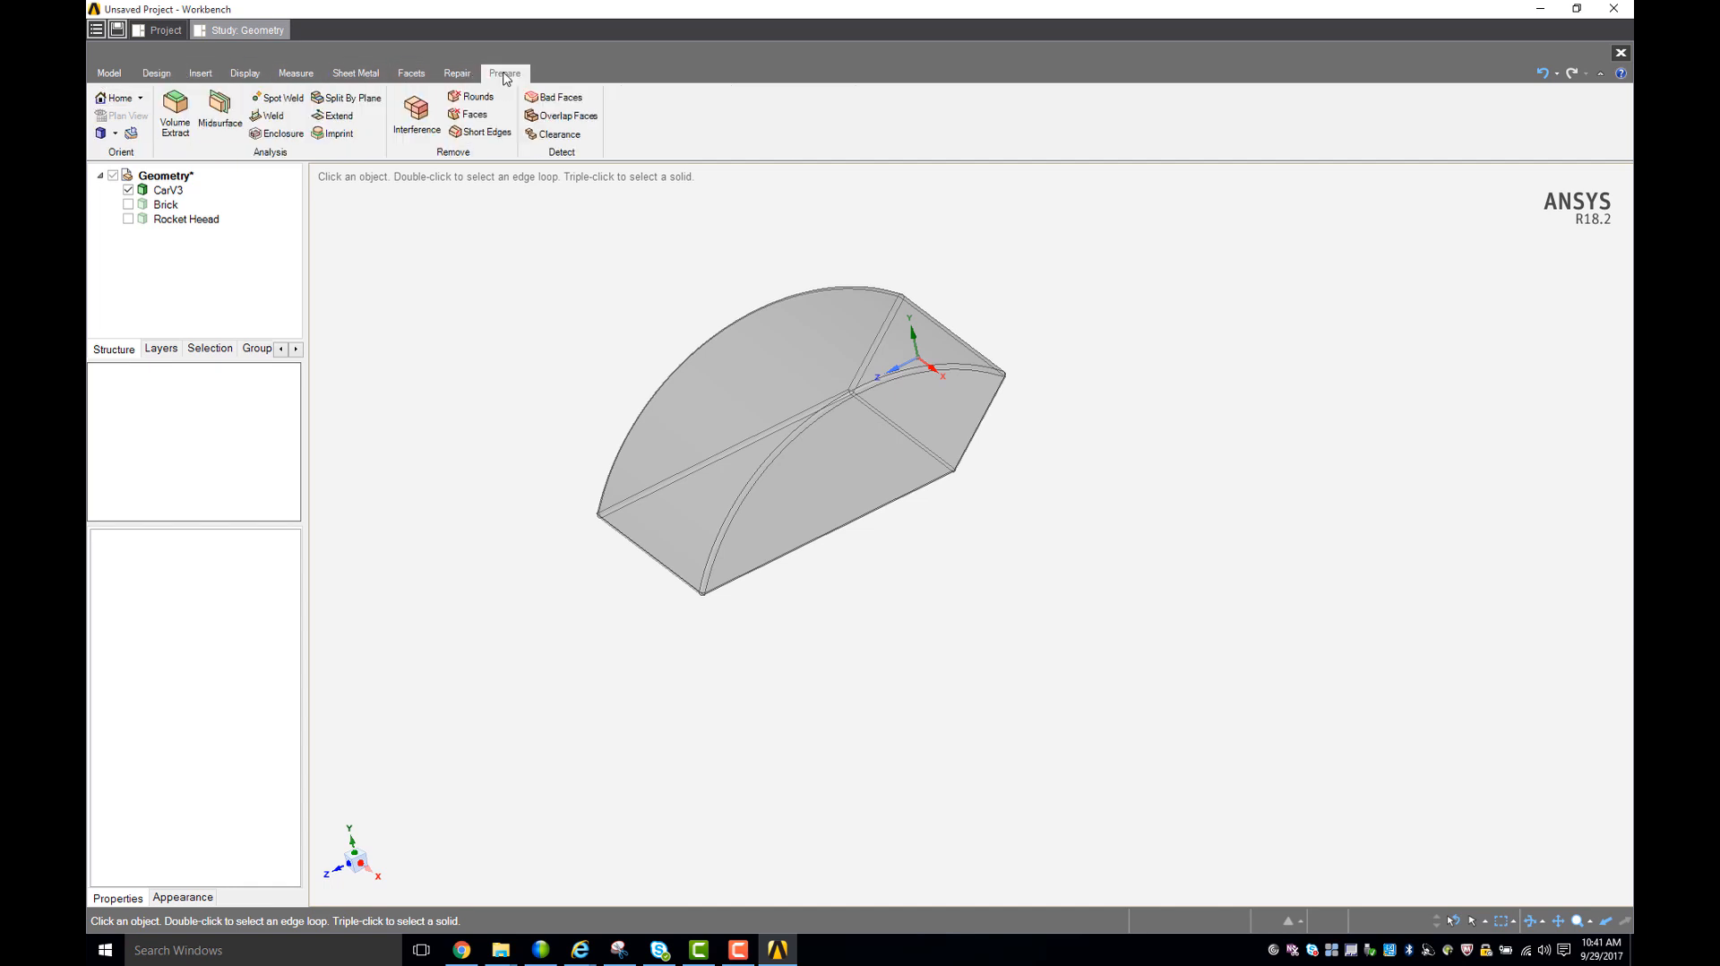
{"action": "left_click", "coordinate": [278, 134]}
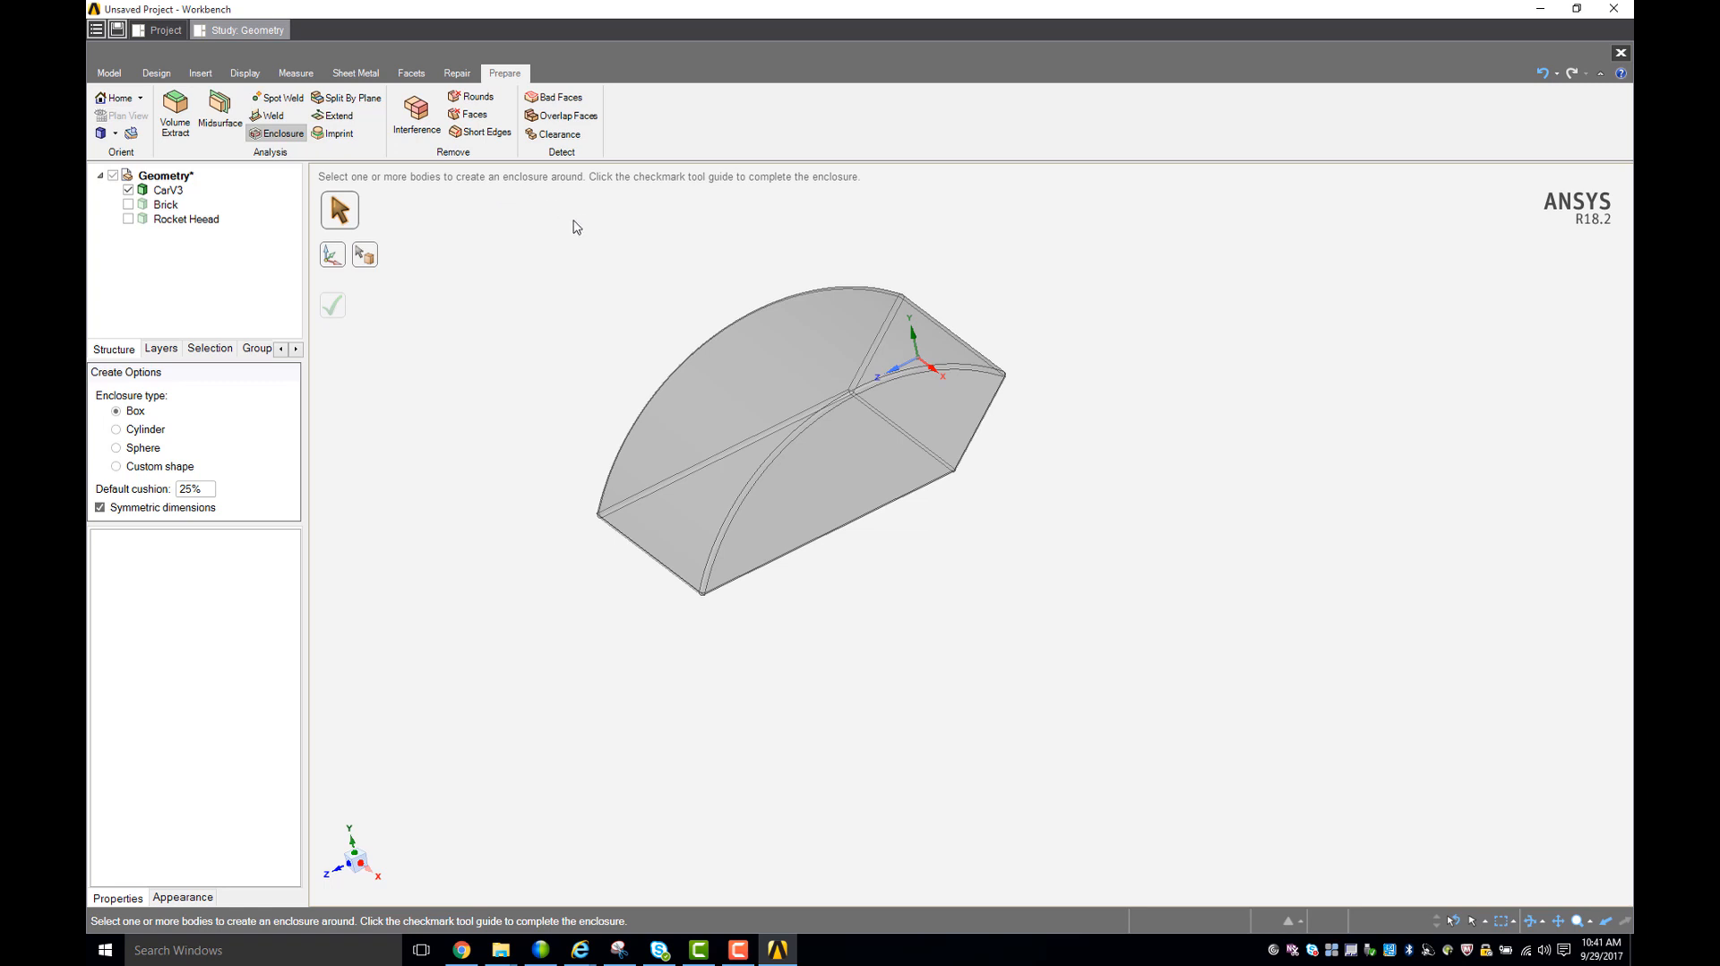
{"action": "left_click", "coordinate": [763, 383]}
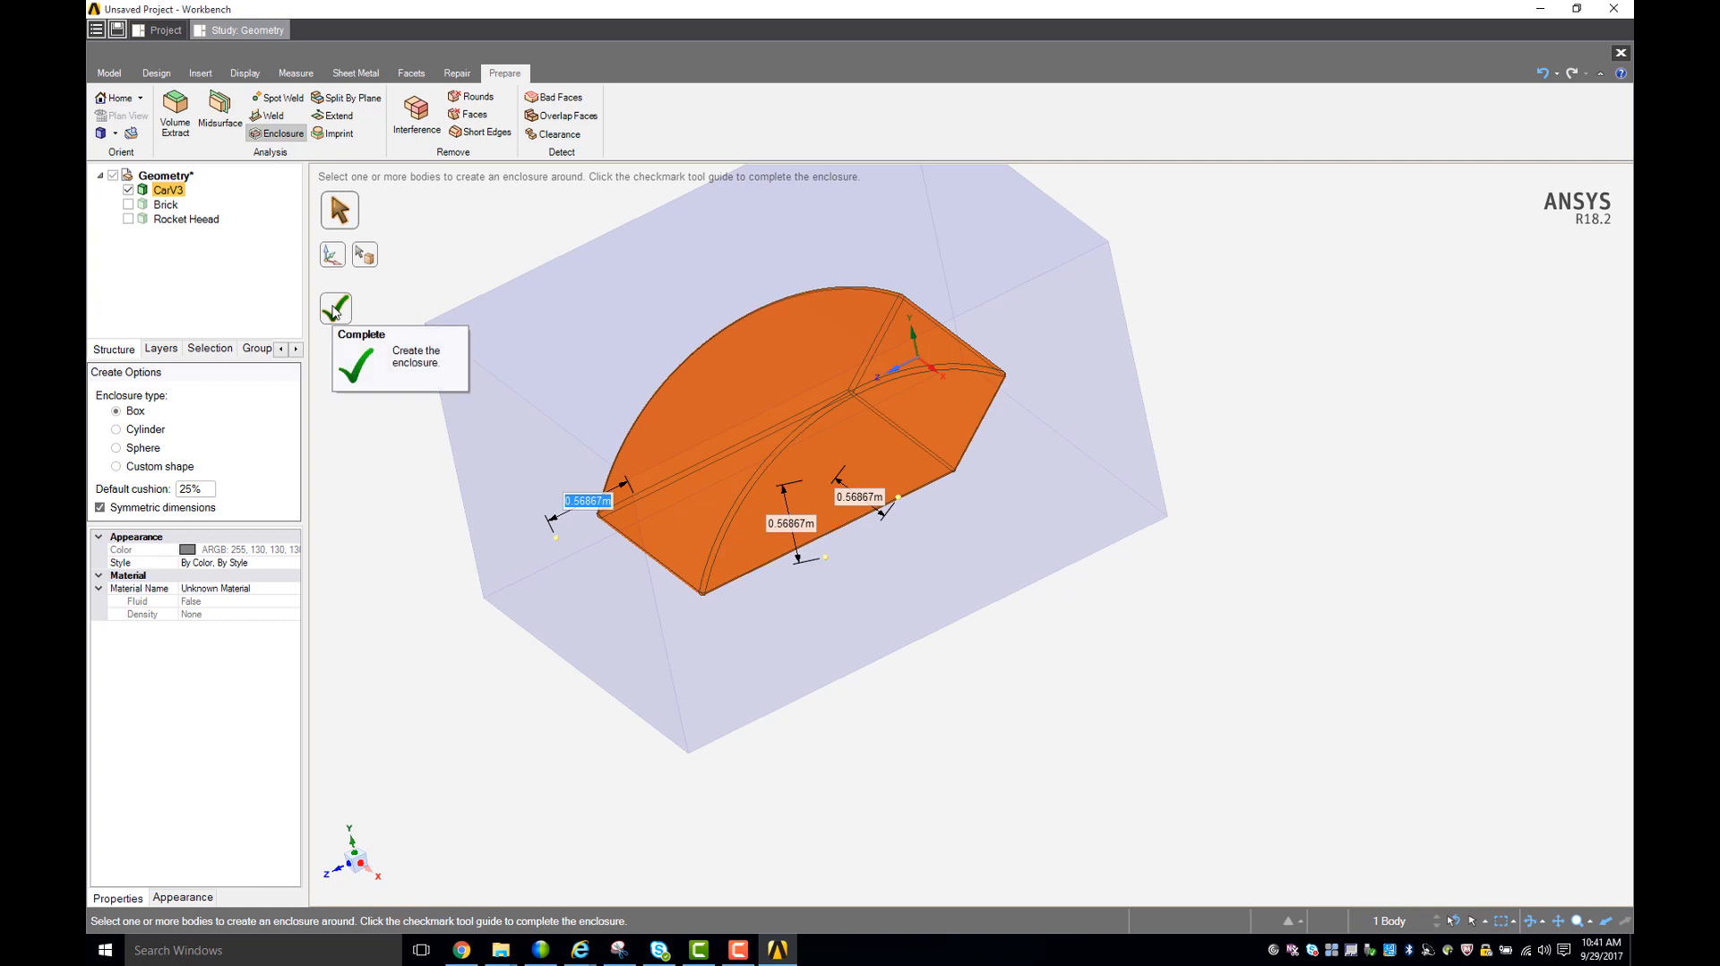
{"action": "left_click", "coordinate": [336, 309]}
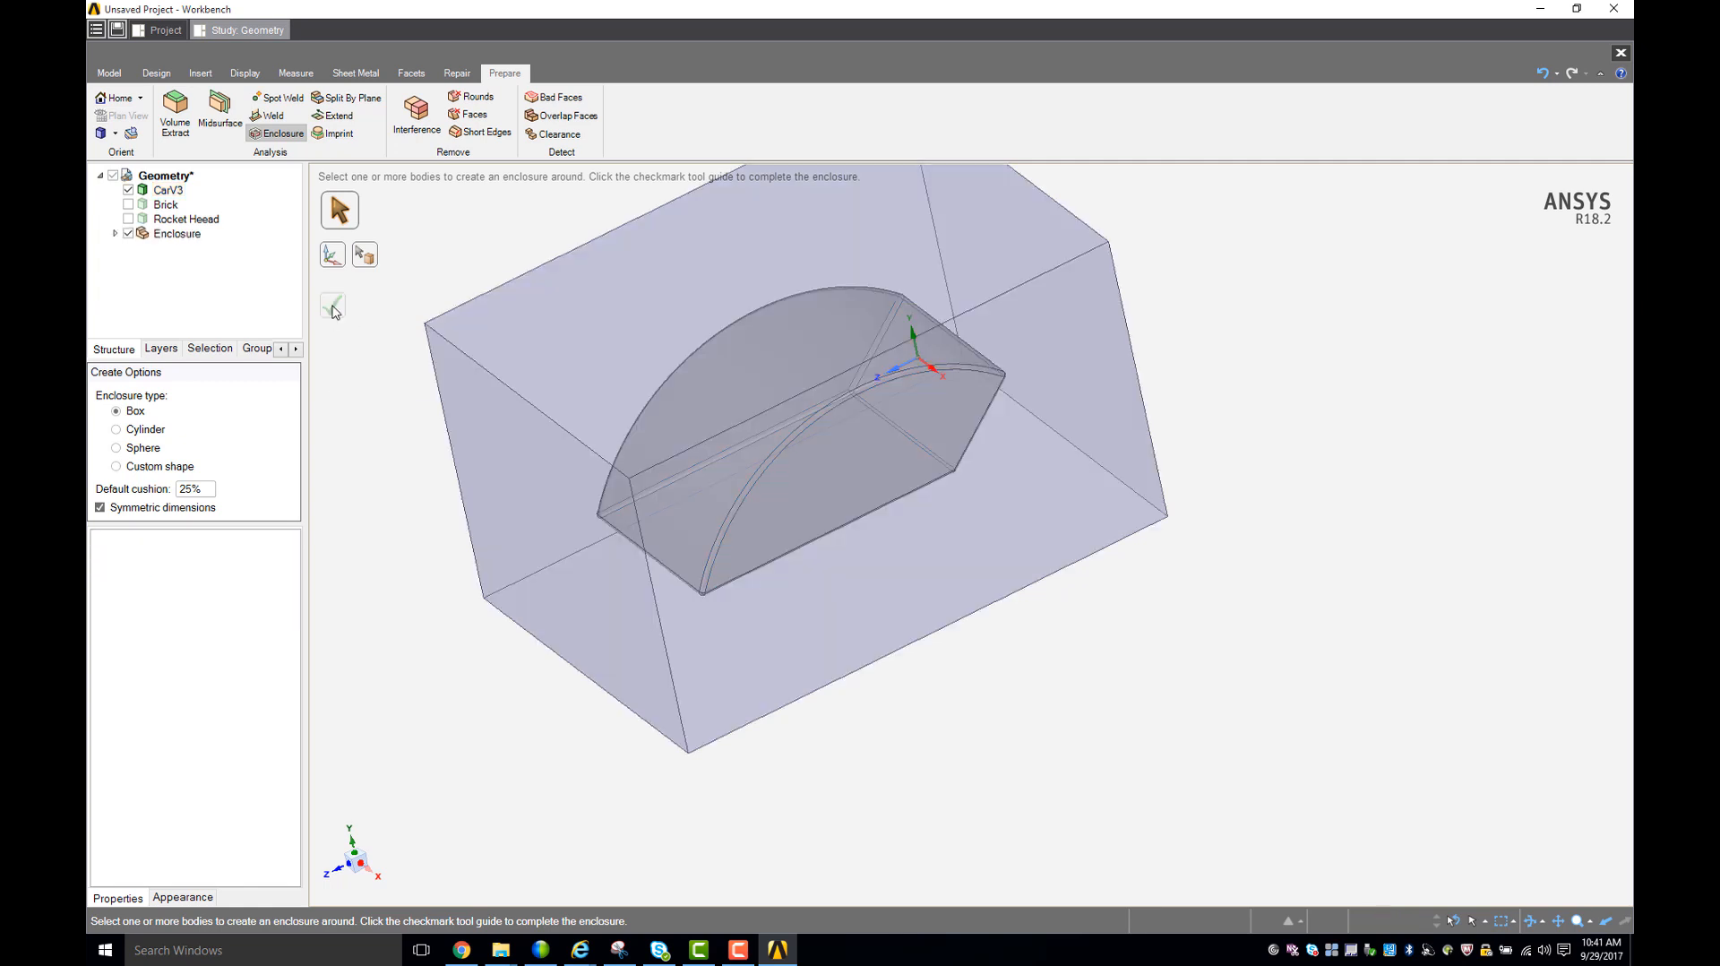
- Show the hidden Brick and Rocket Heead bodies again inside the enclosure
{"action": "middle_click_drag", "start_coordinate": [384, 495], "coordinate": [383, 469]}
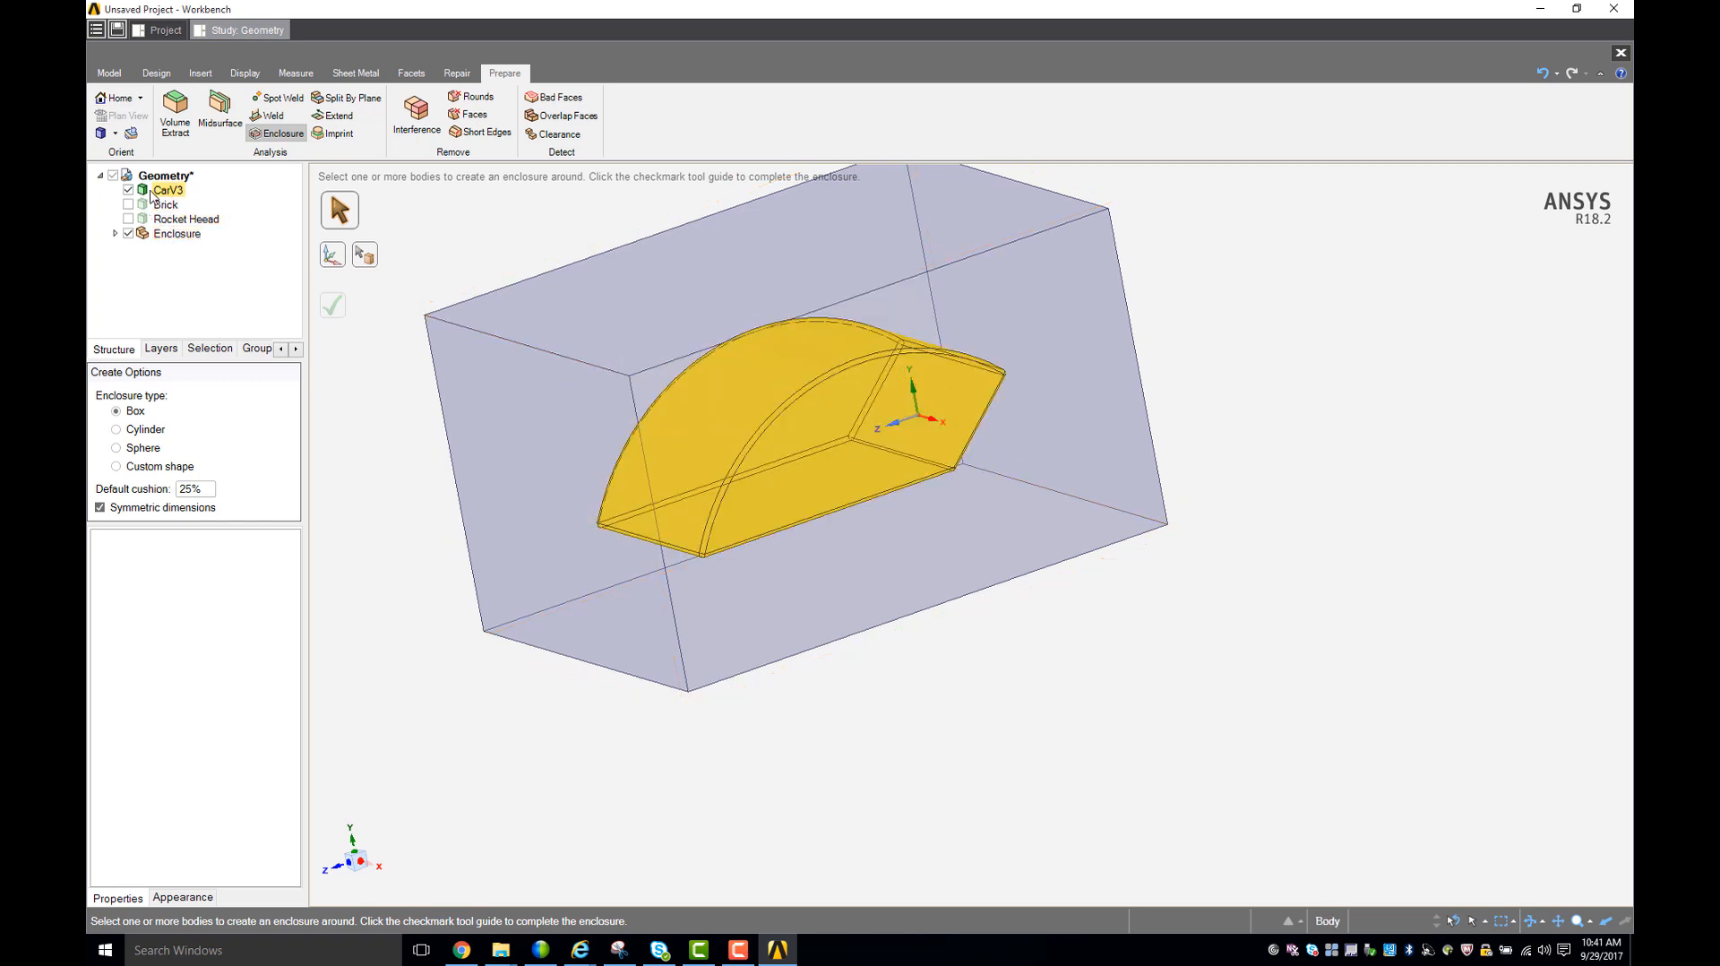
{"action": "left_click", "coordinate": [128, 204]}
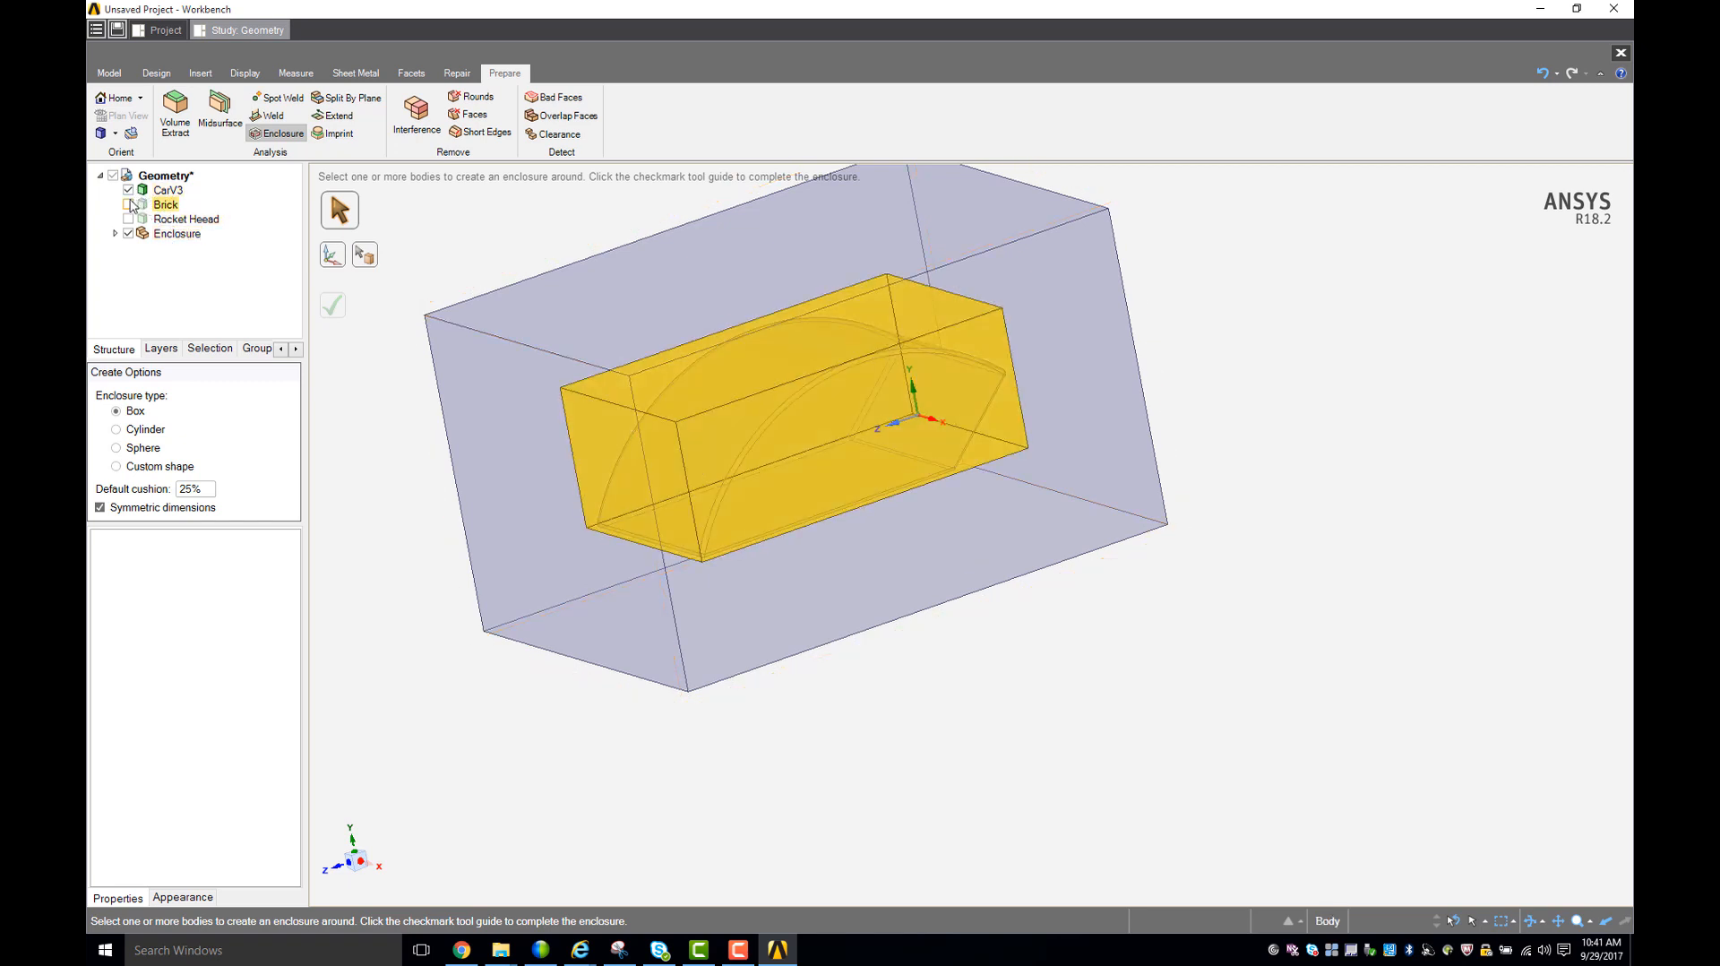
{"action": "left_click", "coordinate": [129, 220]}
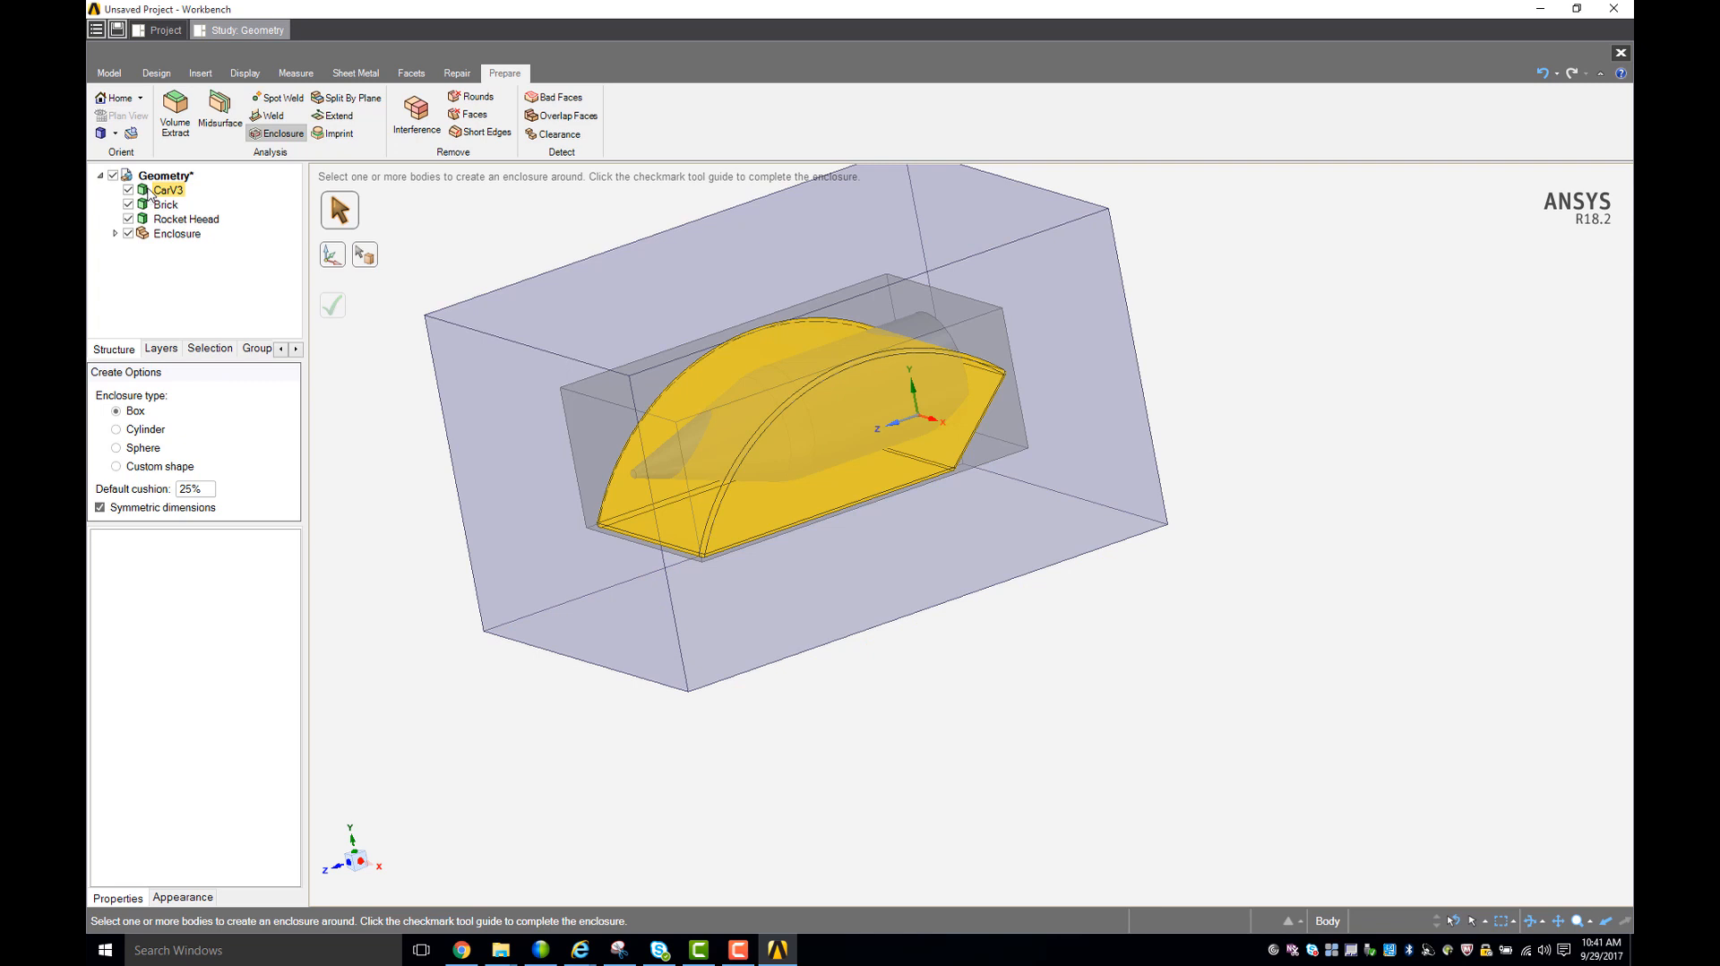
- Suppress the CarV3, Brick and Rocket Heead bodies for physics
{"action": "right_click", "coordinate": [149, 192]}
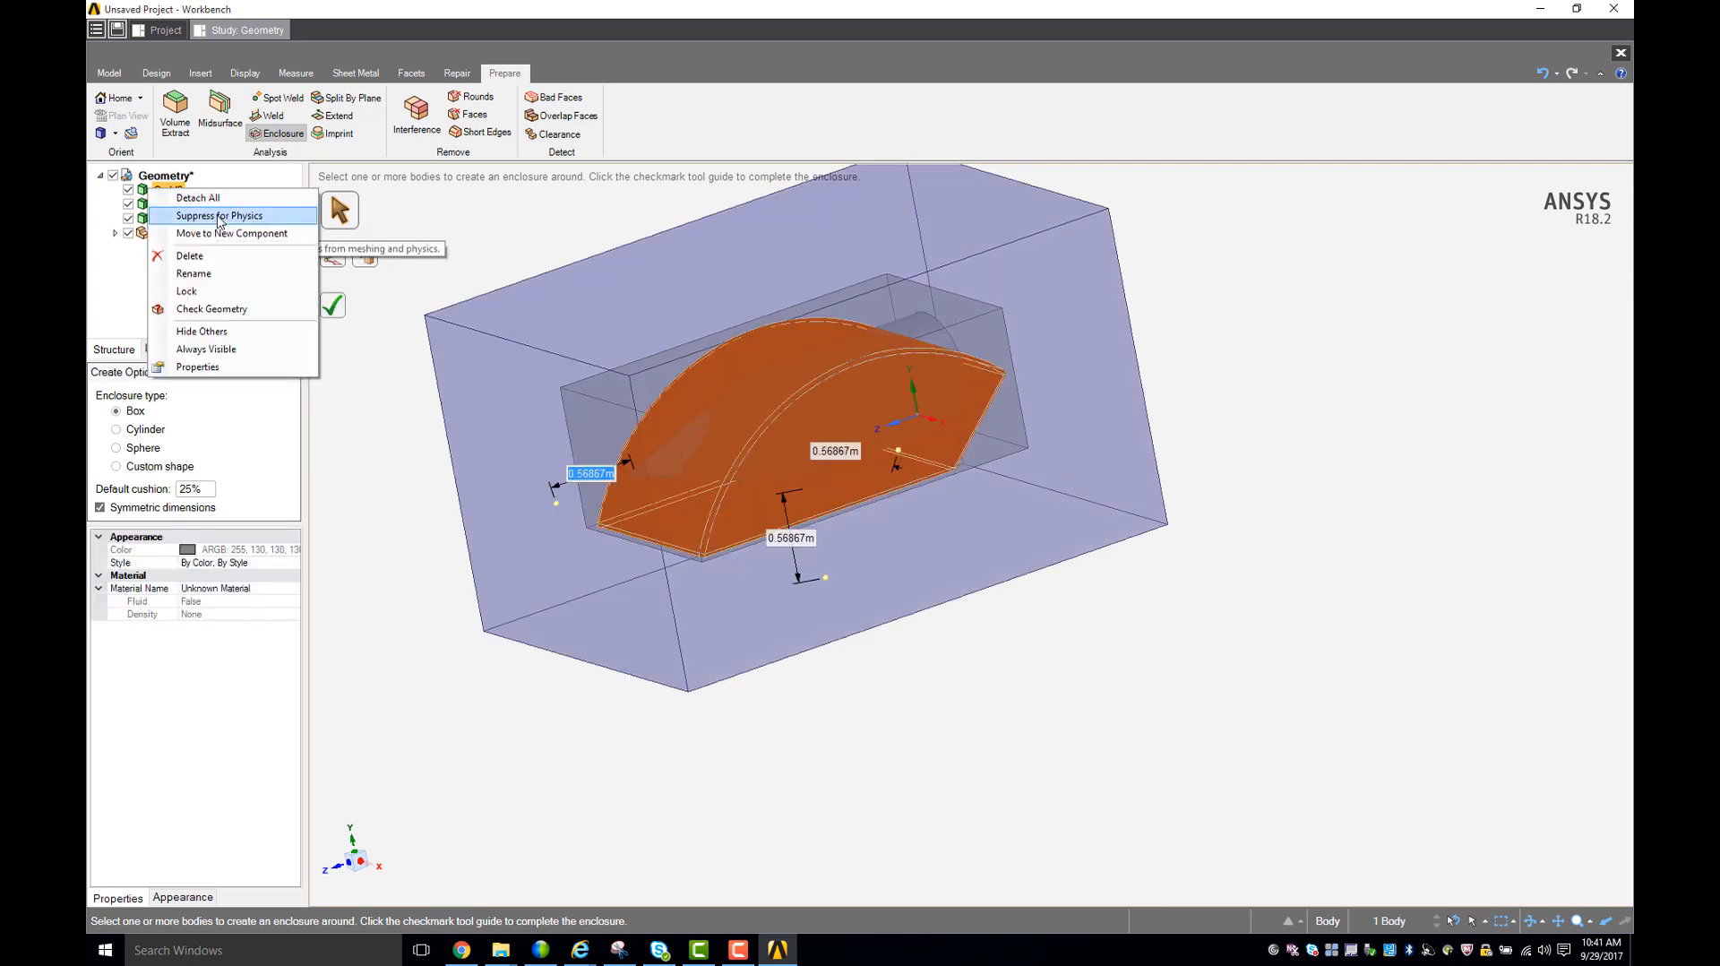
{"action": "left_click", "coordinate": [218, 216]}
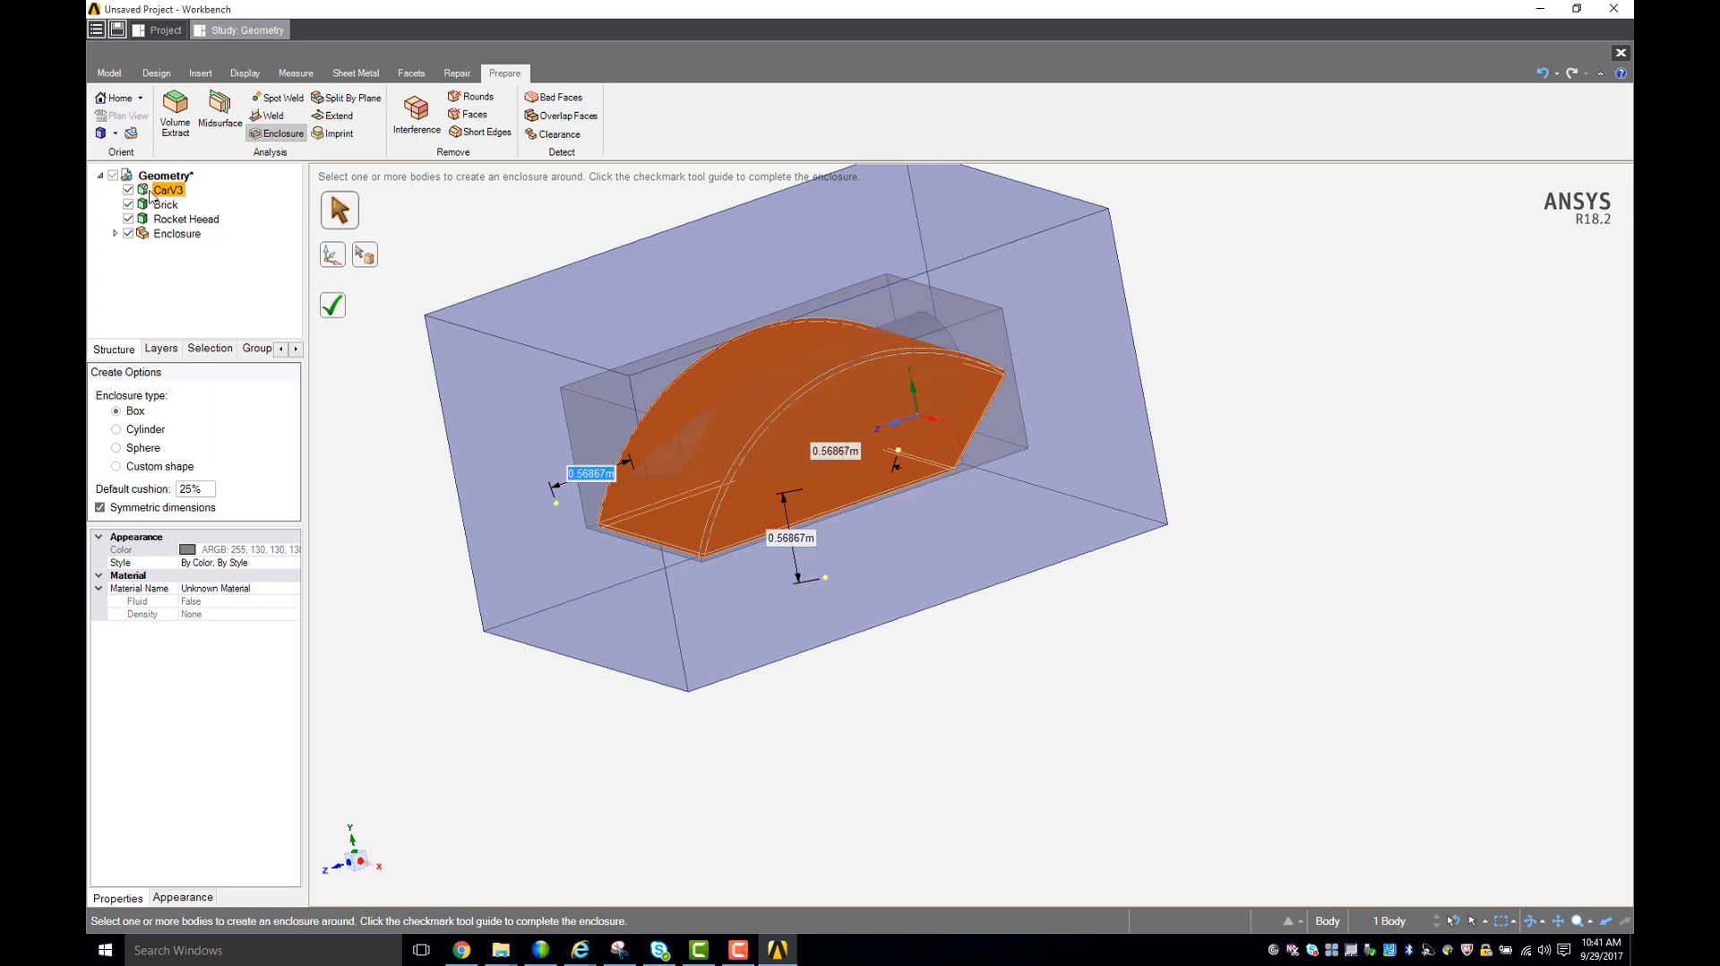
{"action": "right_click", "coordinate": [160, 204]}
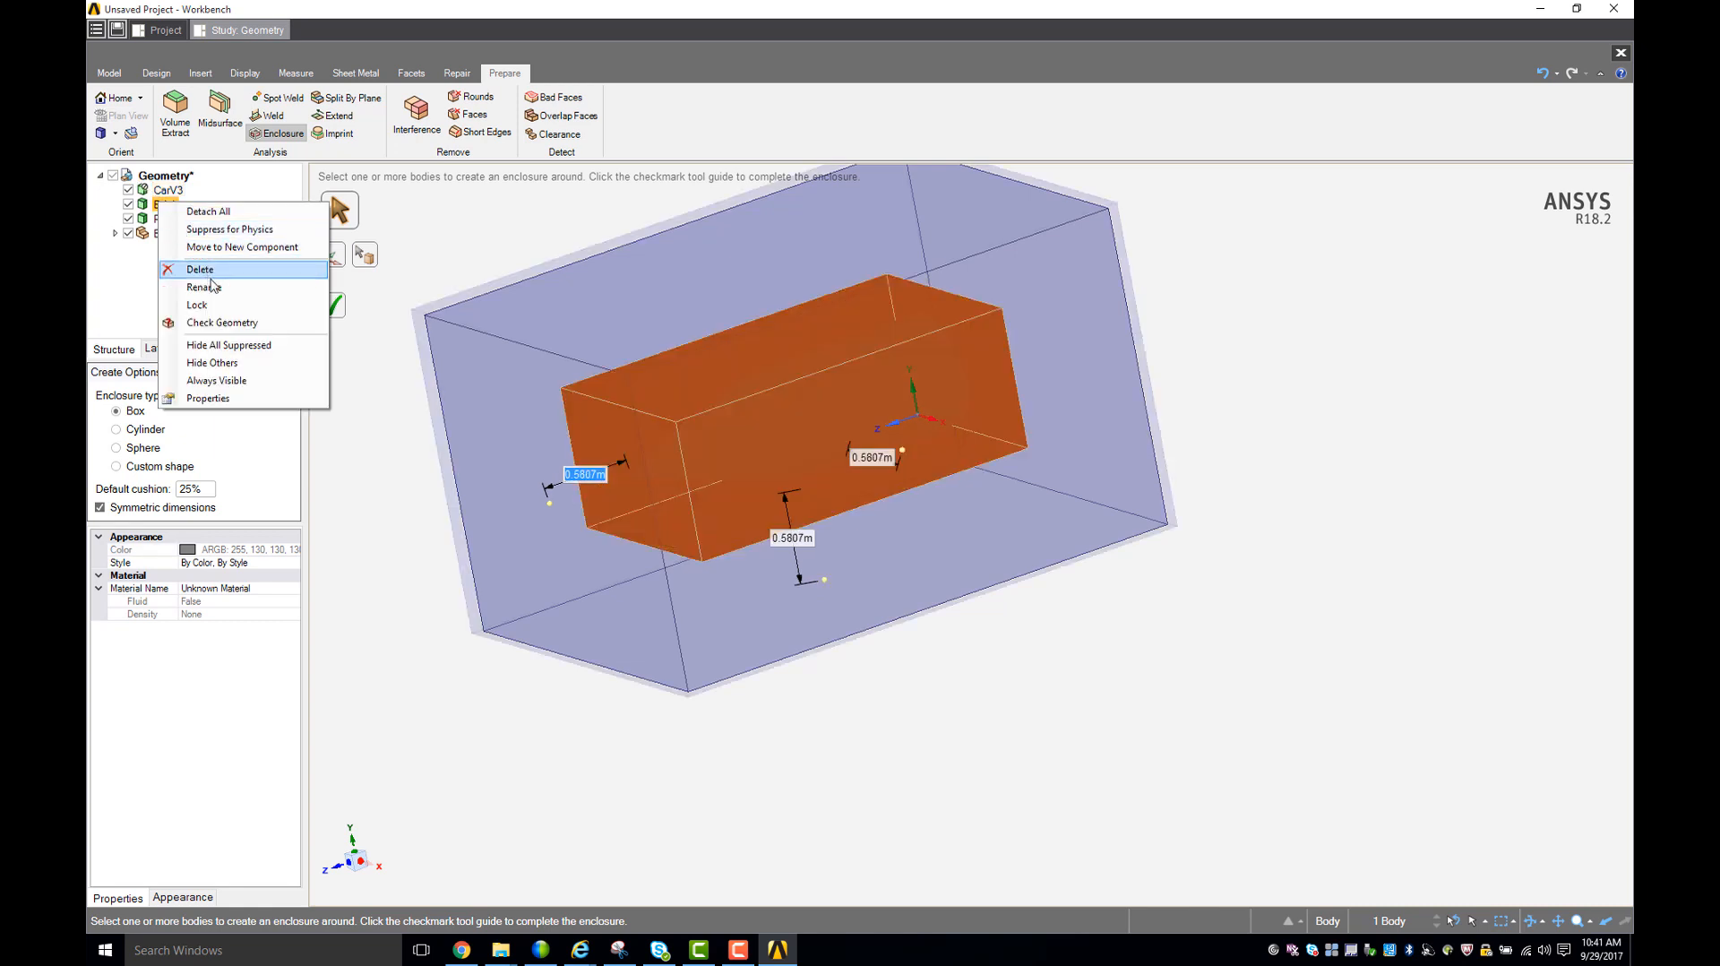
{"action": "left_click", "coordinate": [176, 220], "text": "ctrl"}
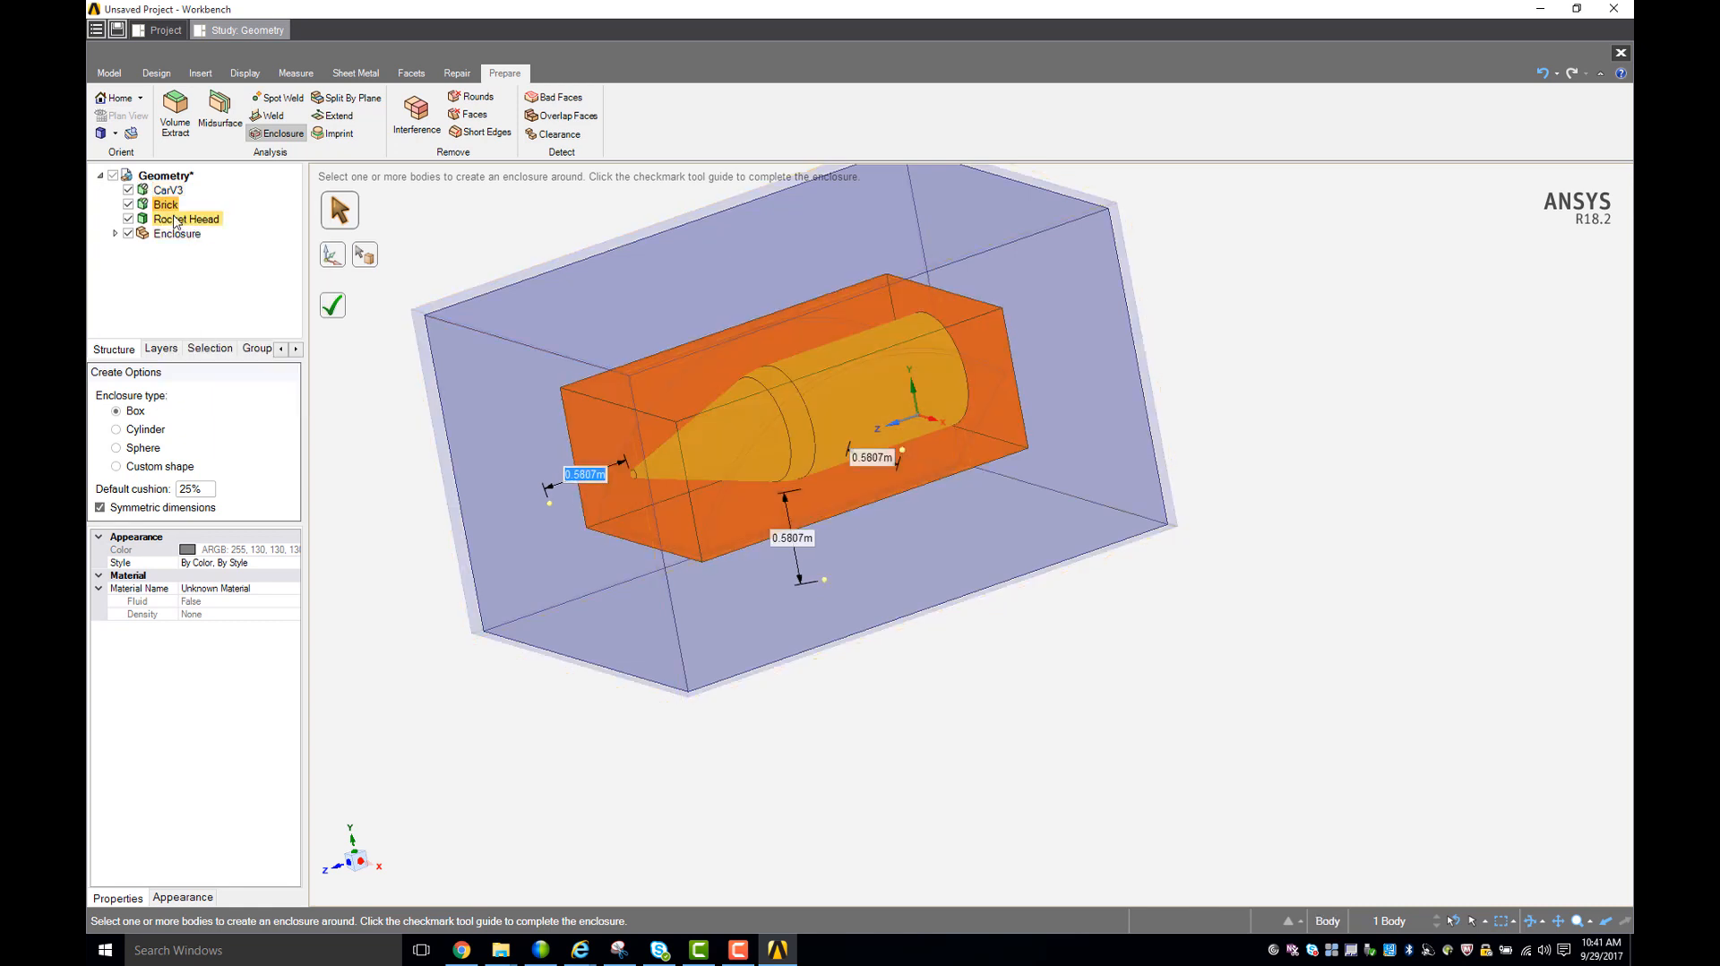
{"action": "right_click", "coordinate": [175, 216]}
{"action": "left_click", "coordinate": [206, 243]}
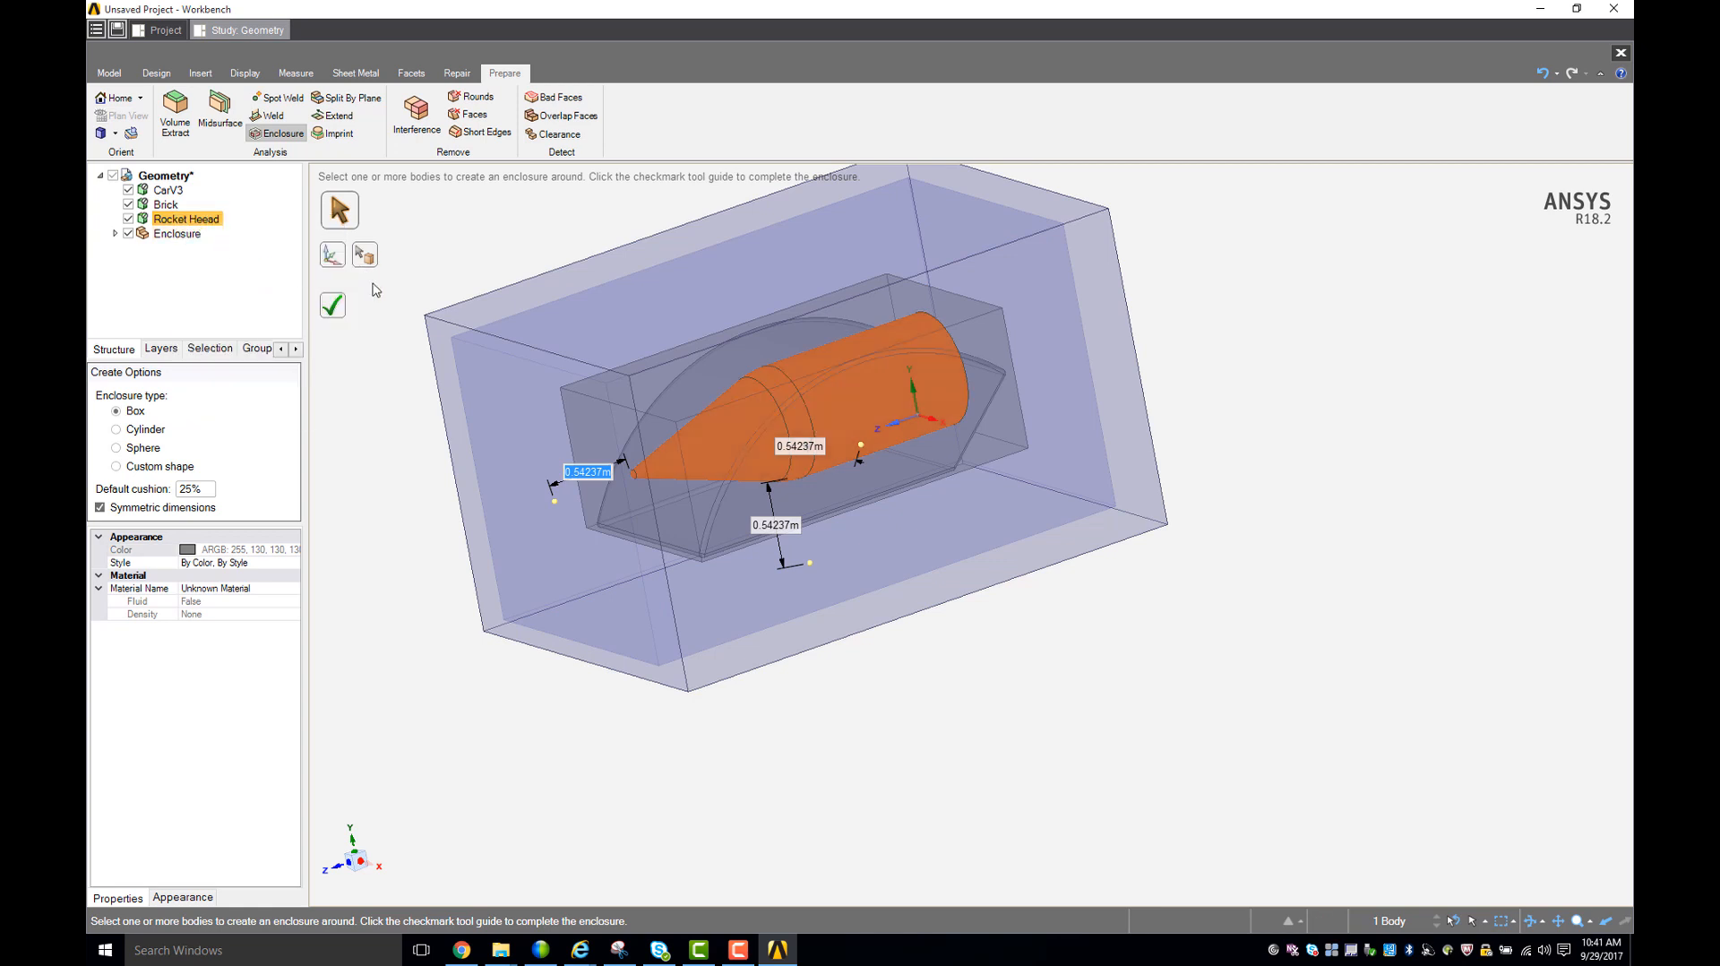
{"action": "left_click", "coordinate": [167, 191], "text": "ctrl"}
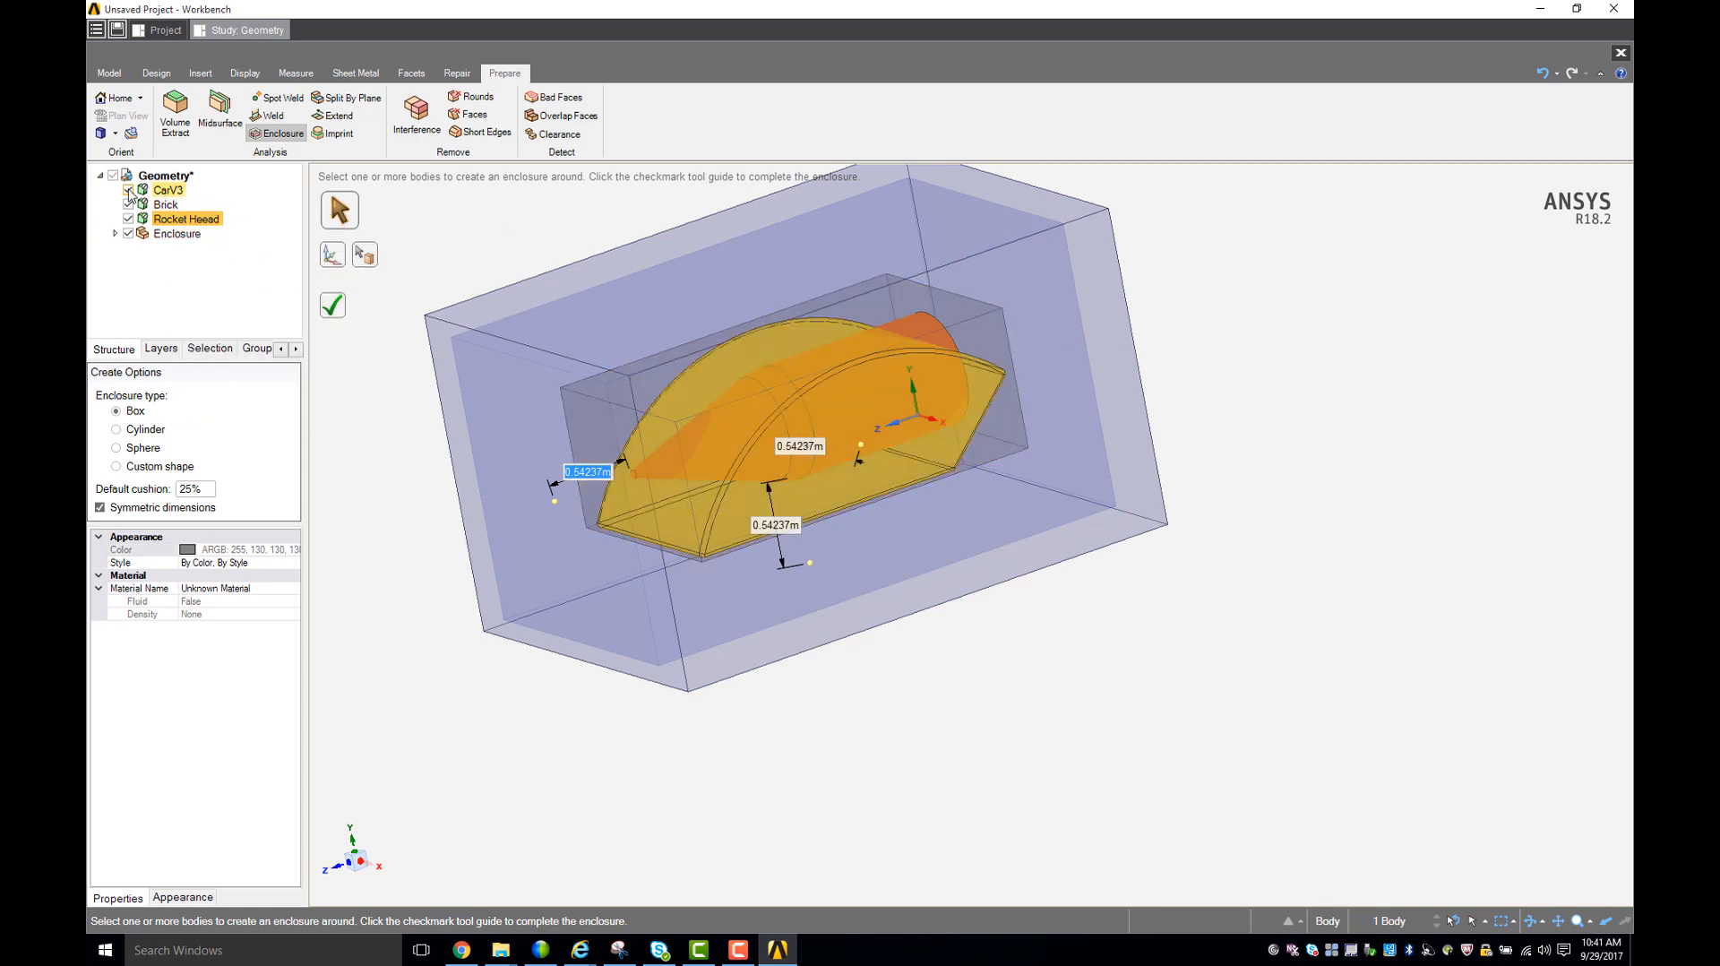
- Hide the CarV3, Brick and Rocket Heead bodies so that only the Enclosure is displayed
{"action": "left_click", "coordinate": [128, 191]}
{"action": "left_click", "coordinate": [128, 206]}
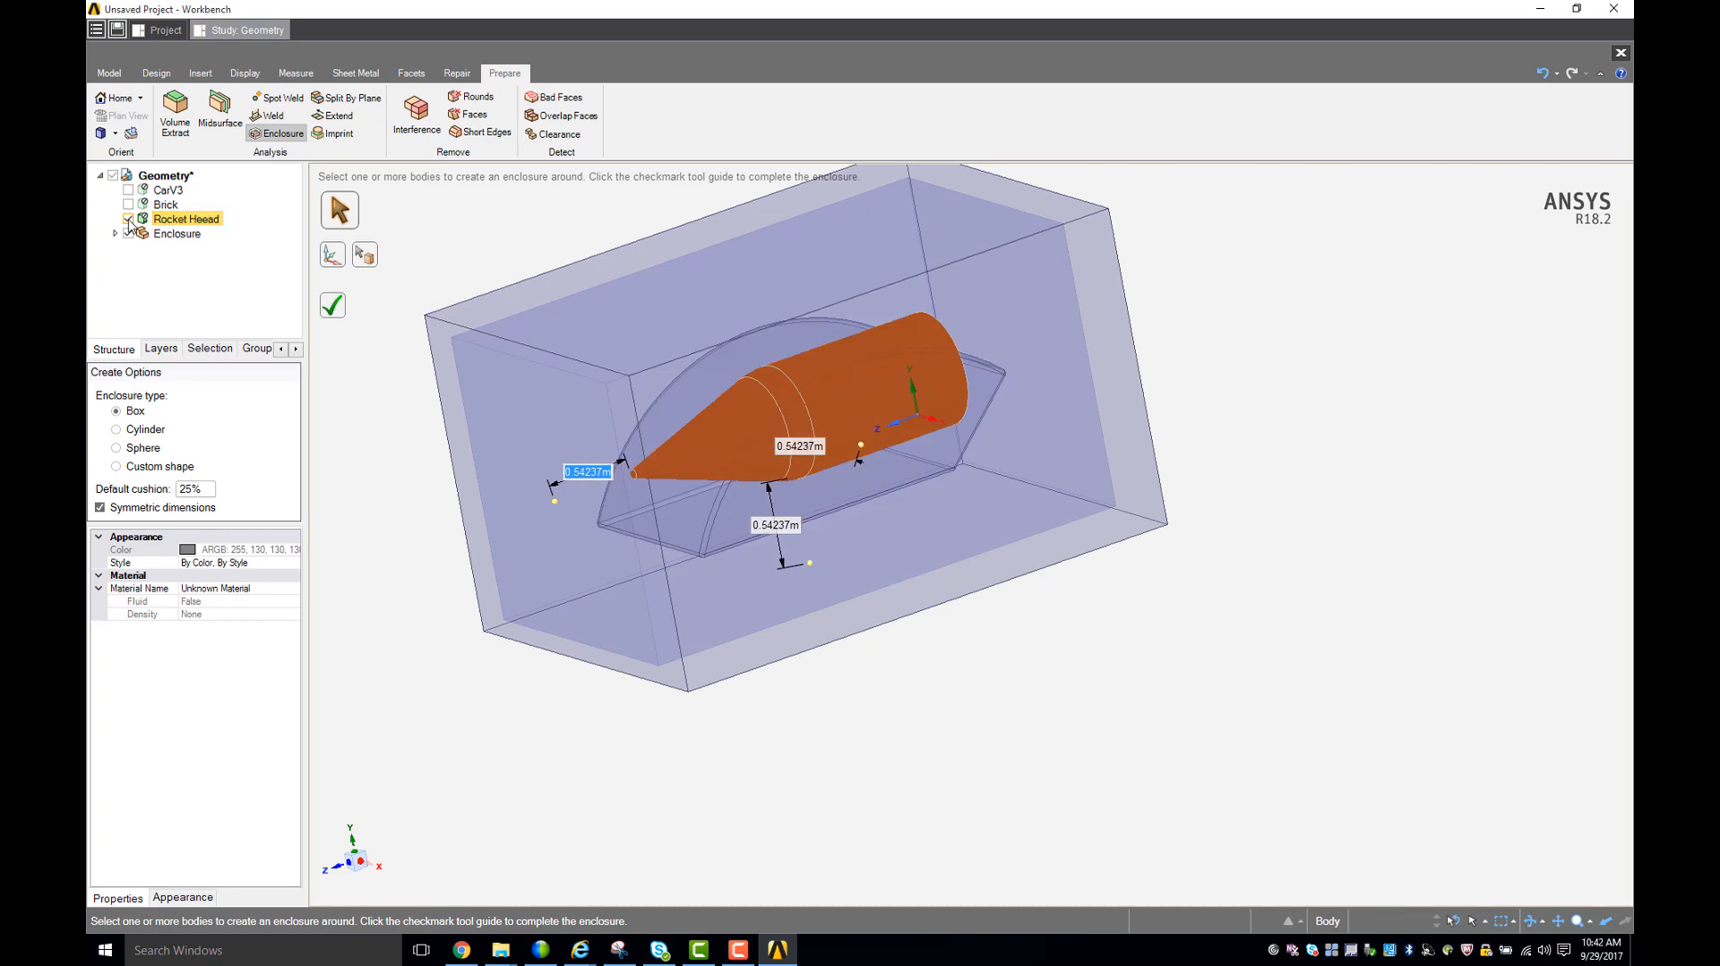
{"action": "left_click", "coordinate": [128, 218]}
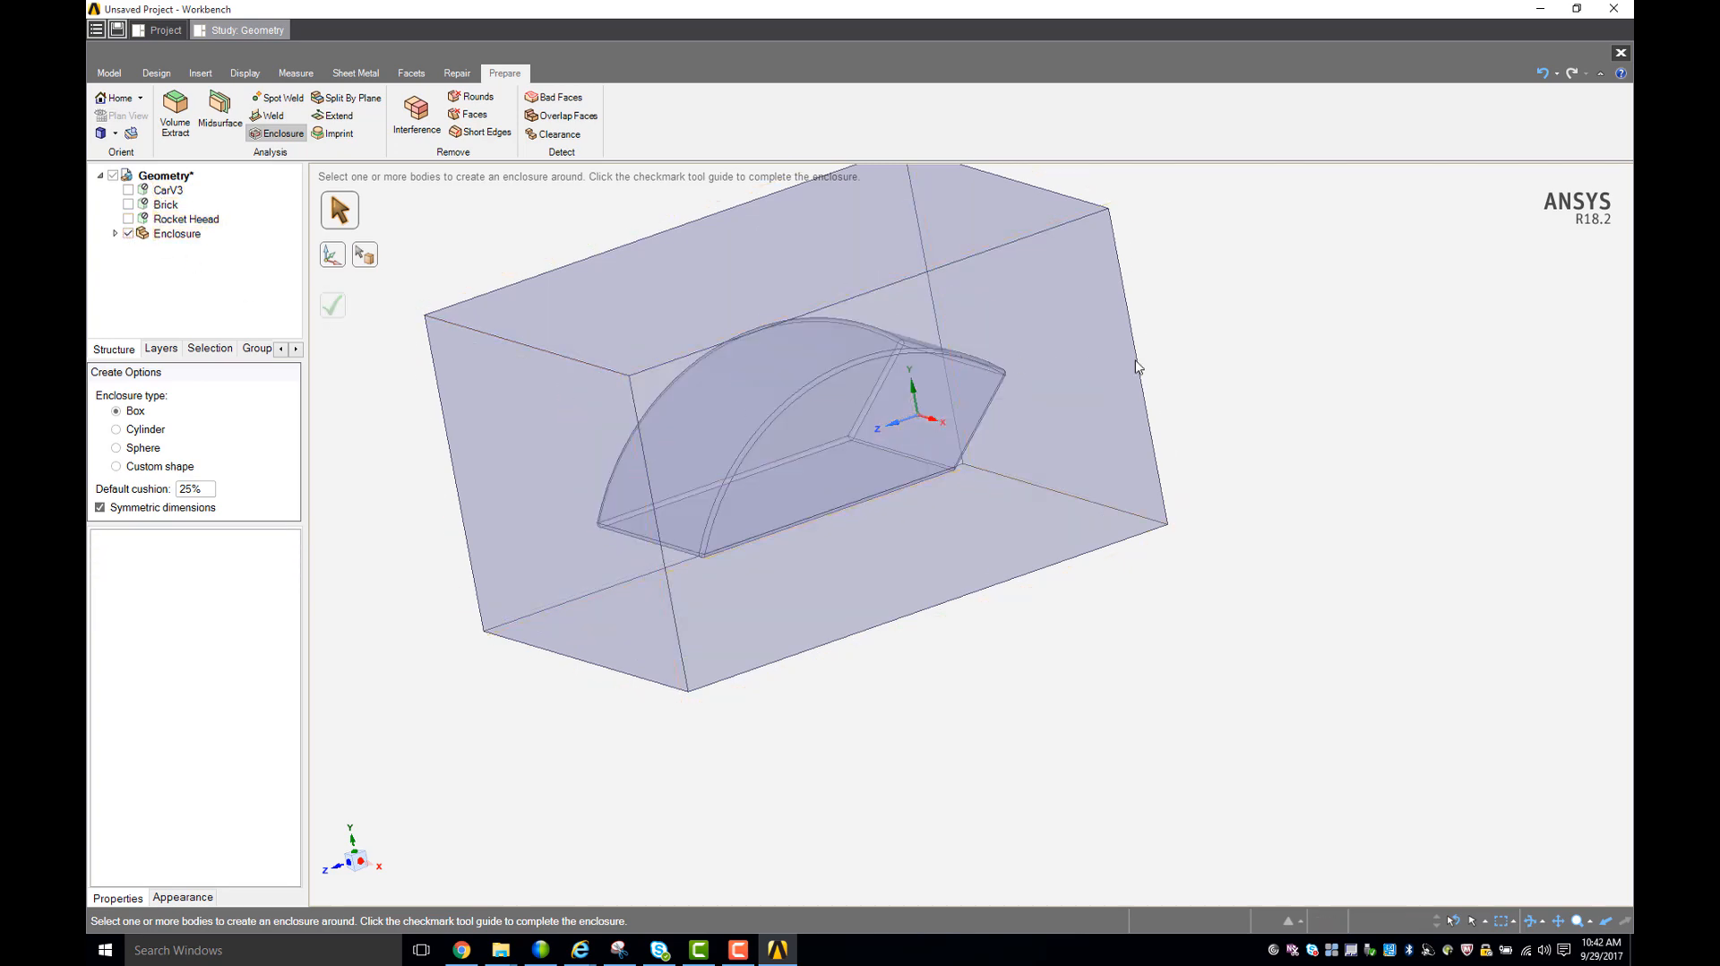
{"action": "middle_click_drag", "start_coordinate": [1136, 366], "coordinate": [1049, 530]}
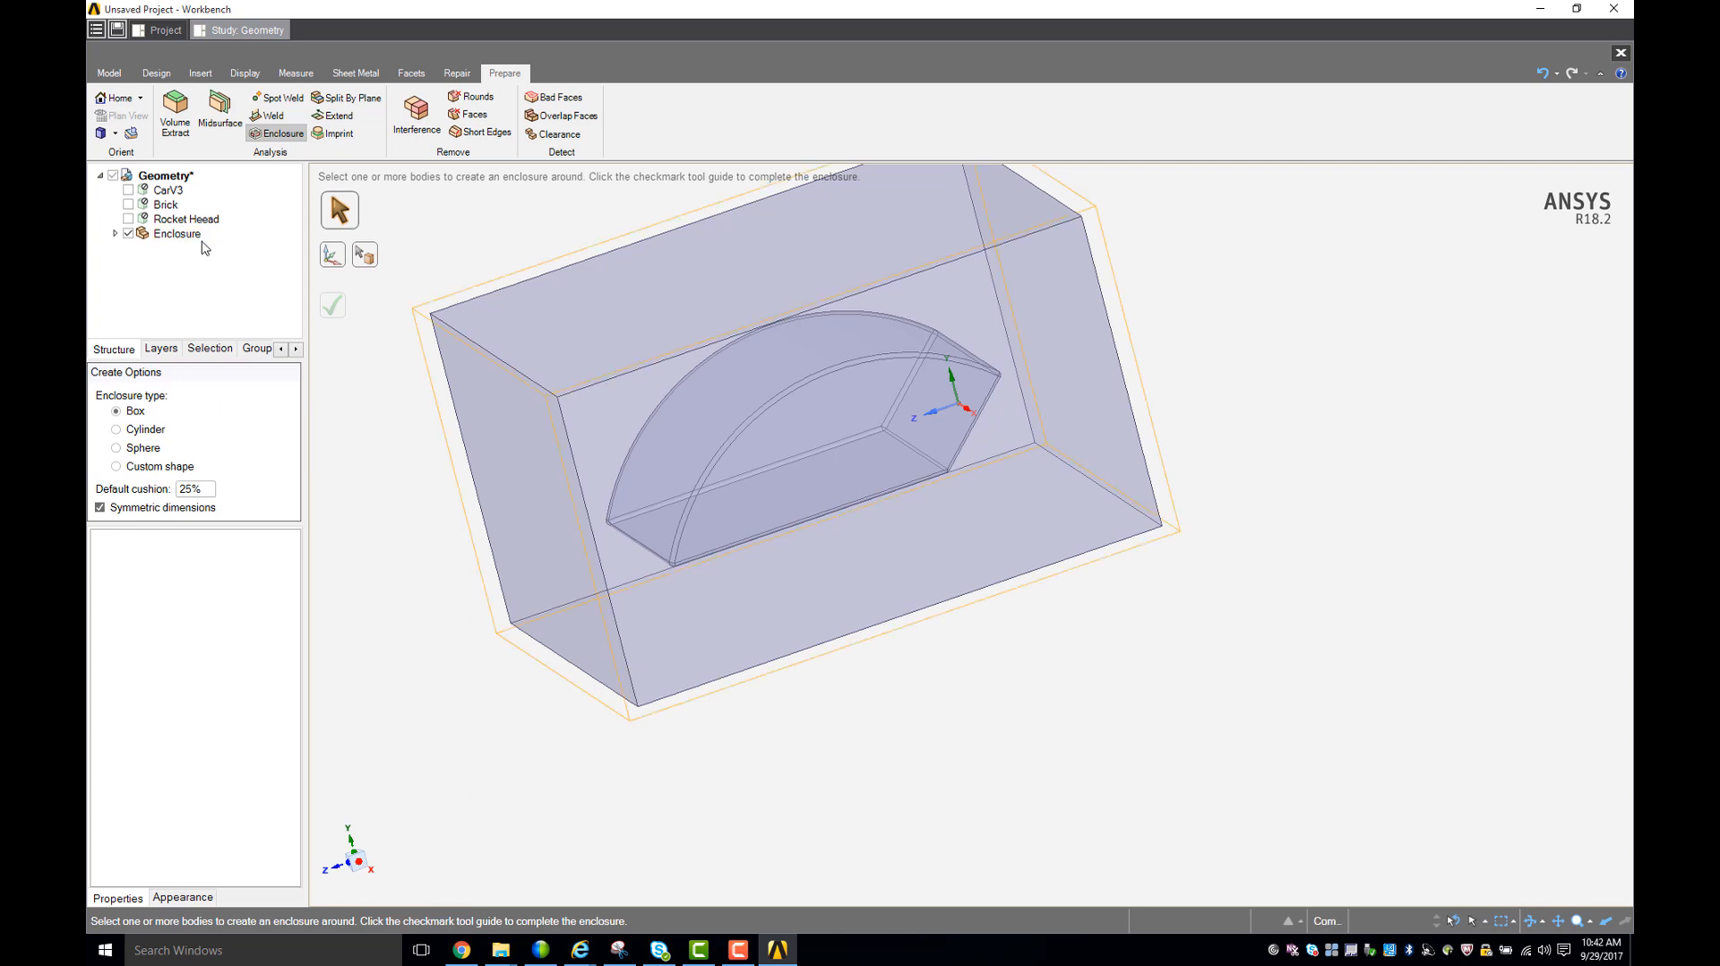
{"action": "middle_click_drag", "start_coordinate": [416, 496], "coordinate": [443, 497]}
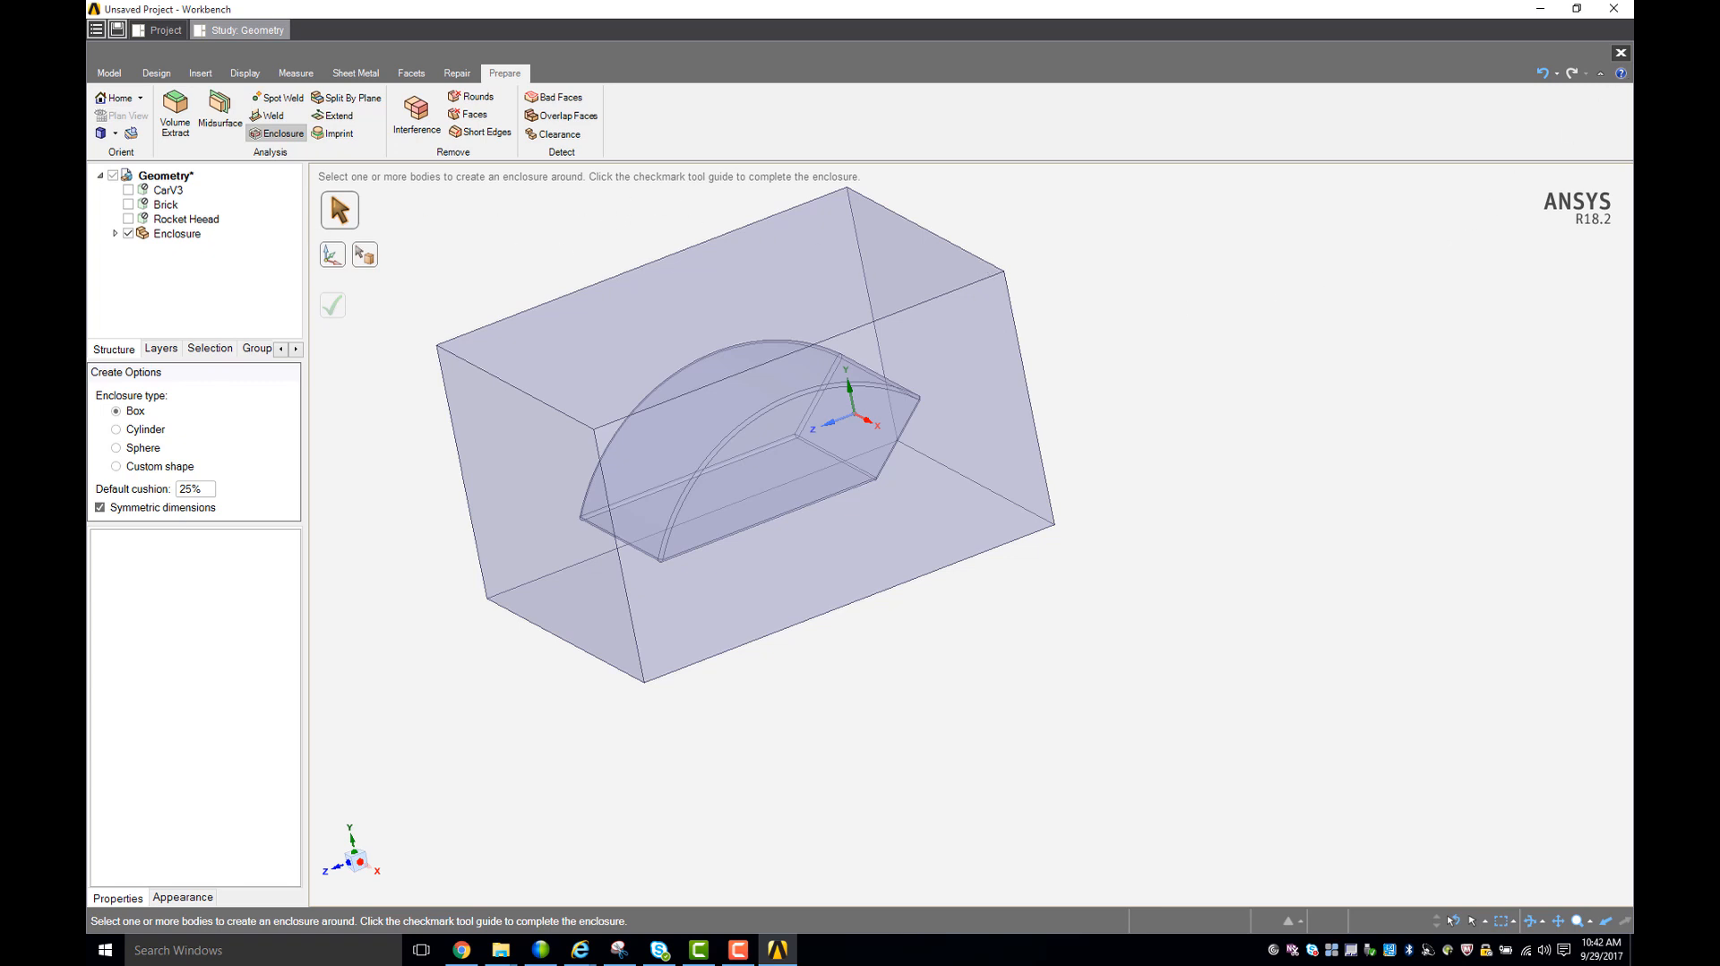
- Close the model editor, saving the enclosure changes back to the study's Geometry task
{"action": "left_click", "coordinate": [1620, 54]}
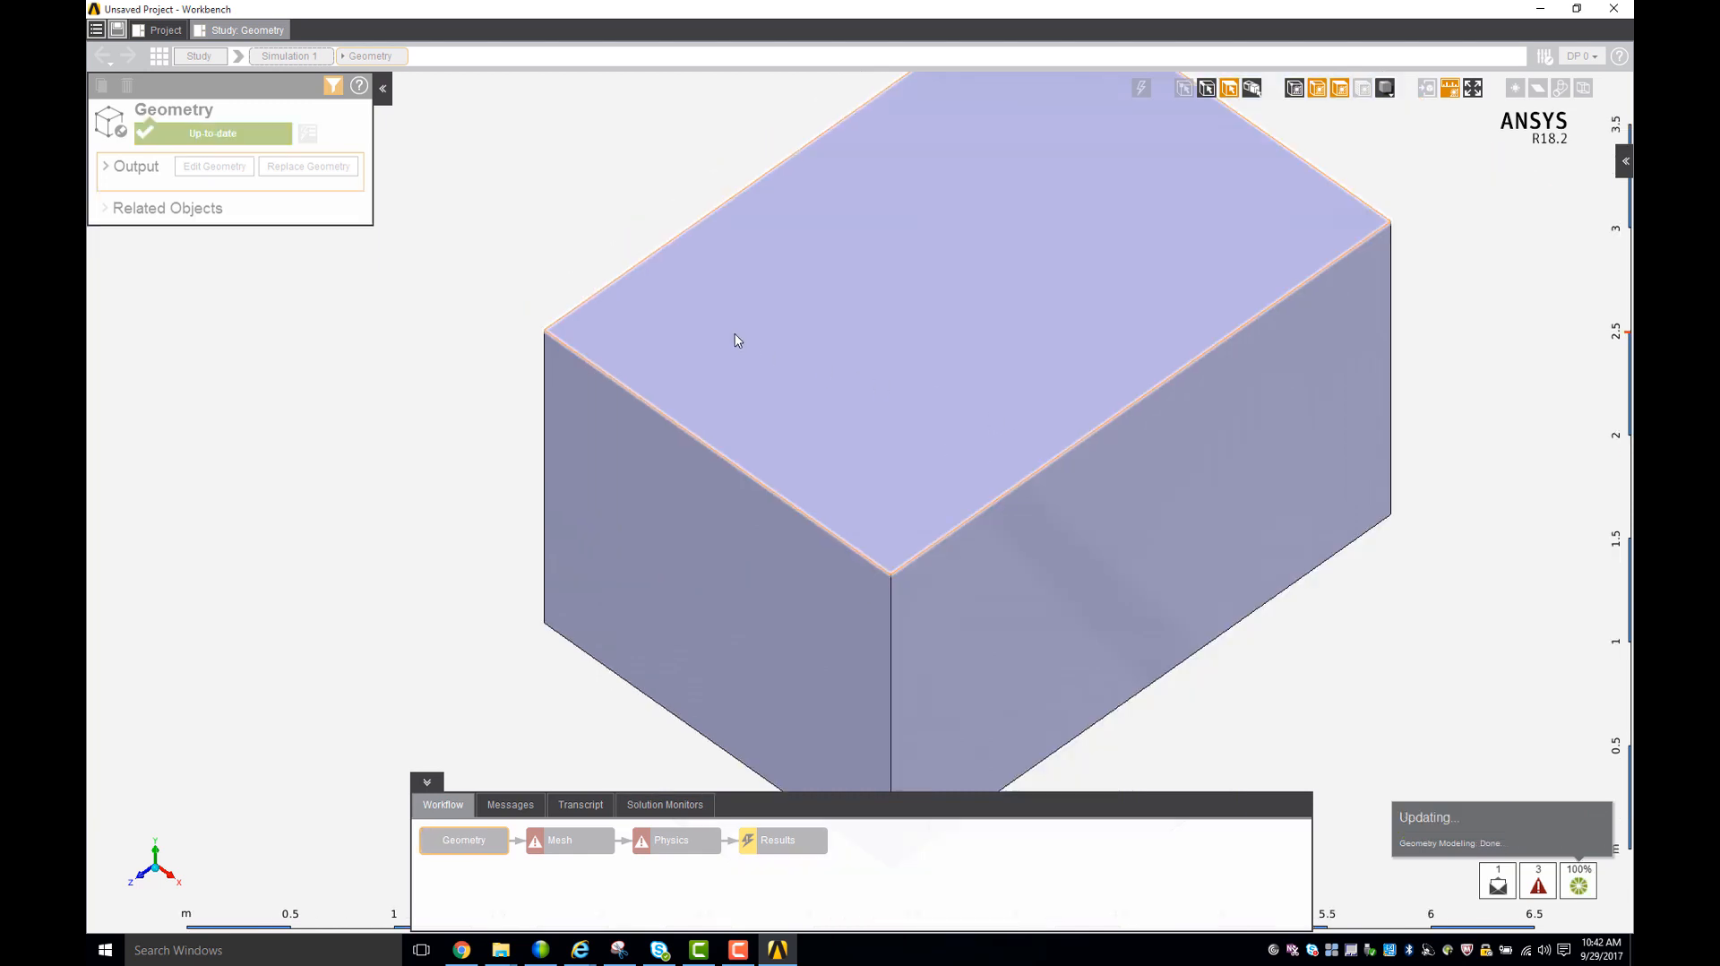
{"action": "scroll", "coordinate": [735, 337], "scroll_direction": "down", "scroll_amount": 3}
{"action": "middle_click_drag", "start_coordinate": [578, 432], "coordinate": [512, 389]}
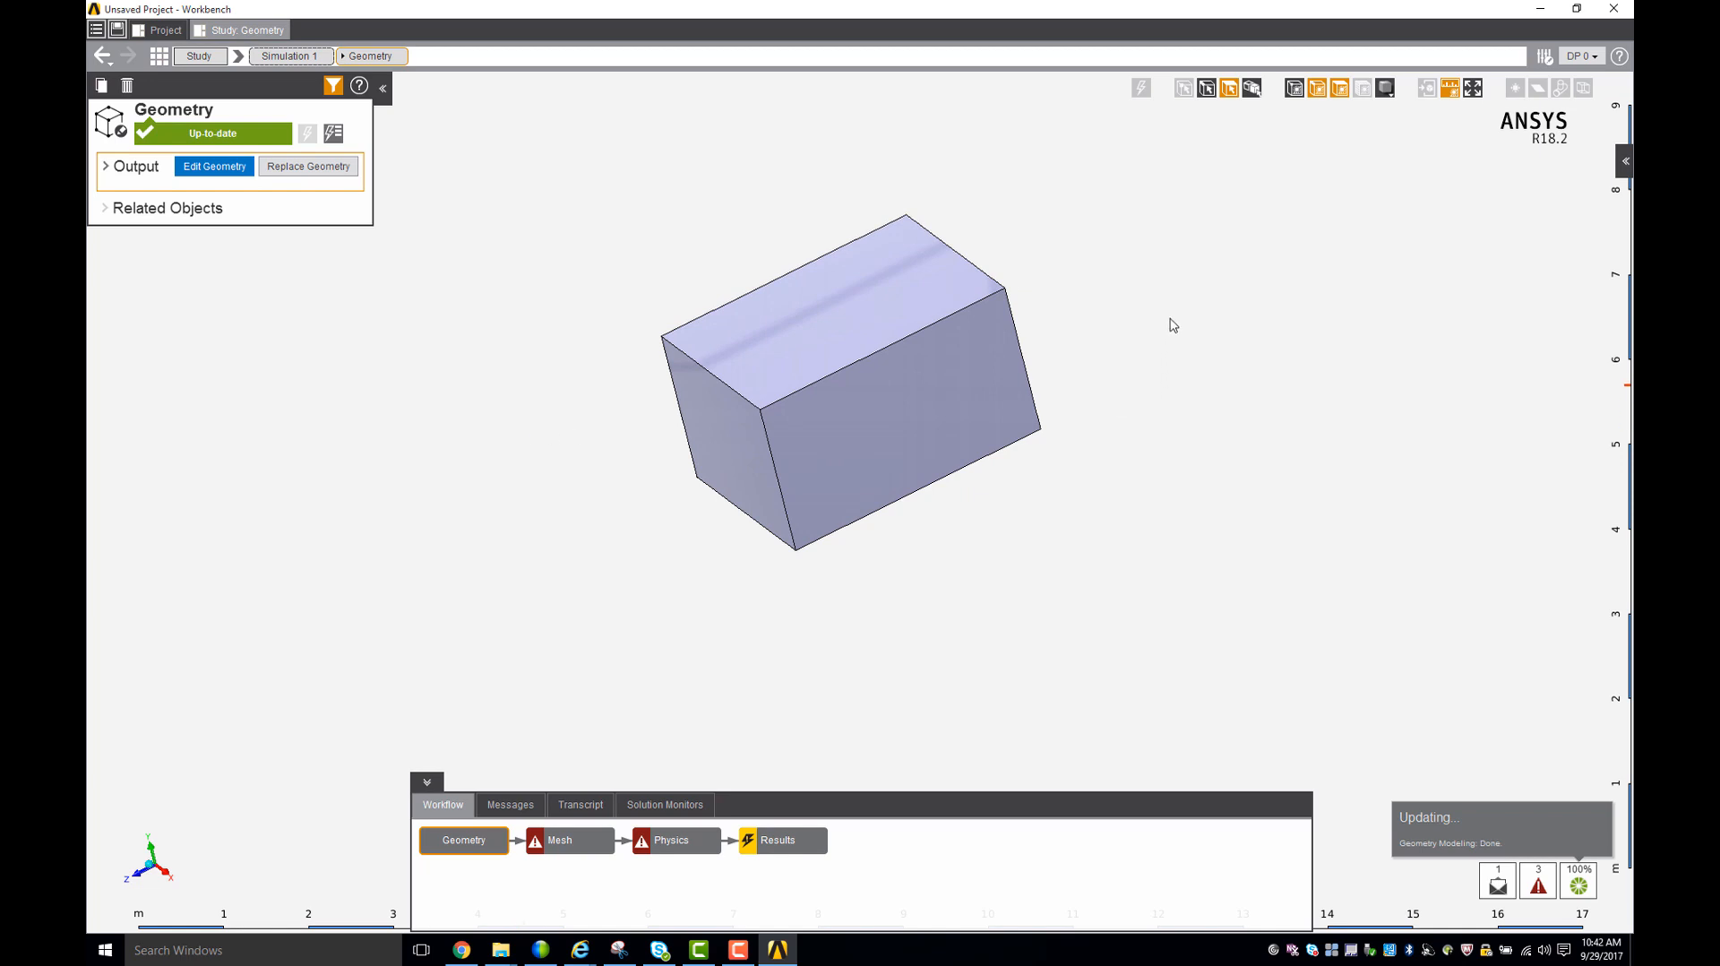
{"action": "middle_click_drag", "start_coordinate": [1171, 307], "coordinate": [1149, 259]}
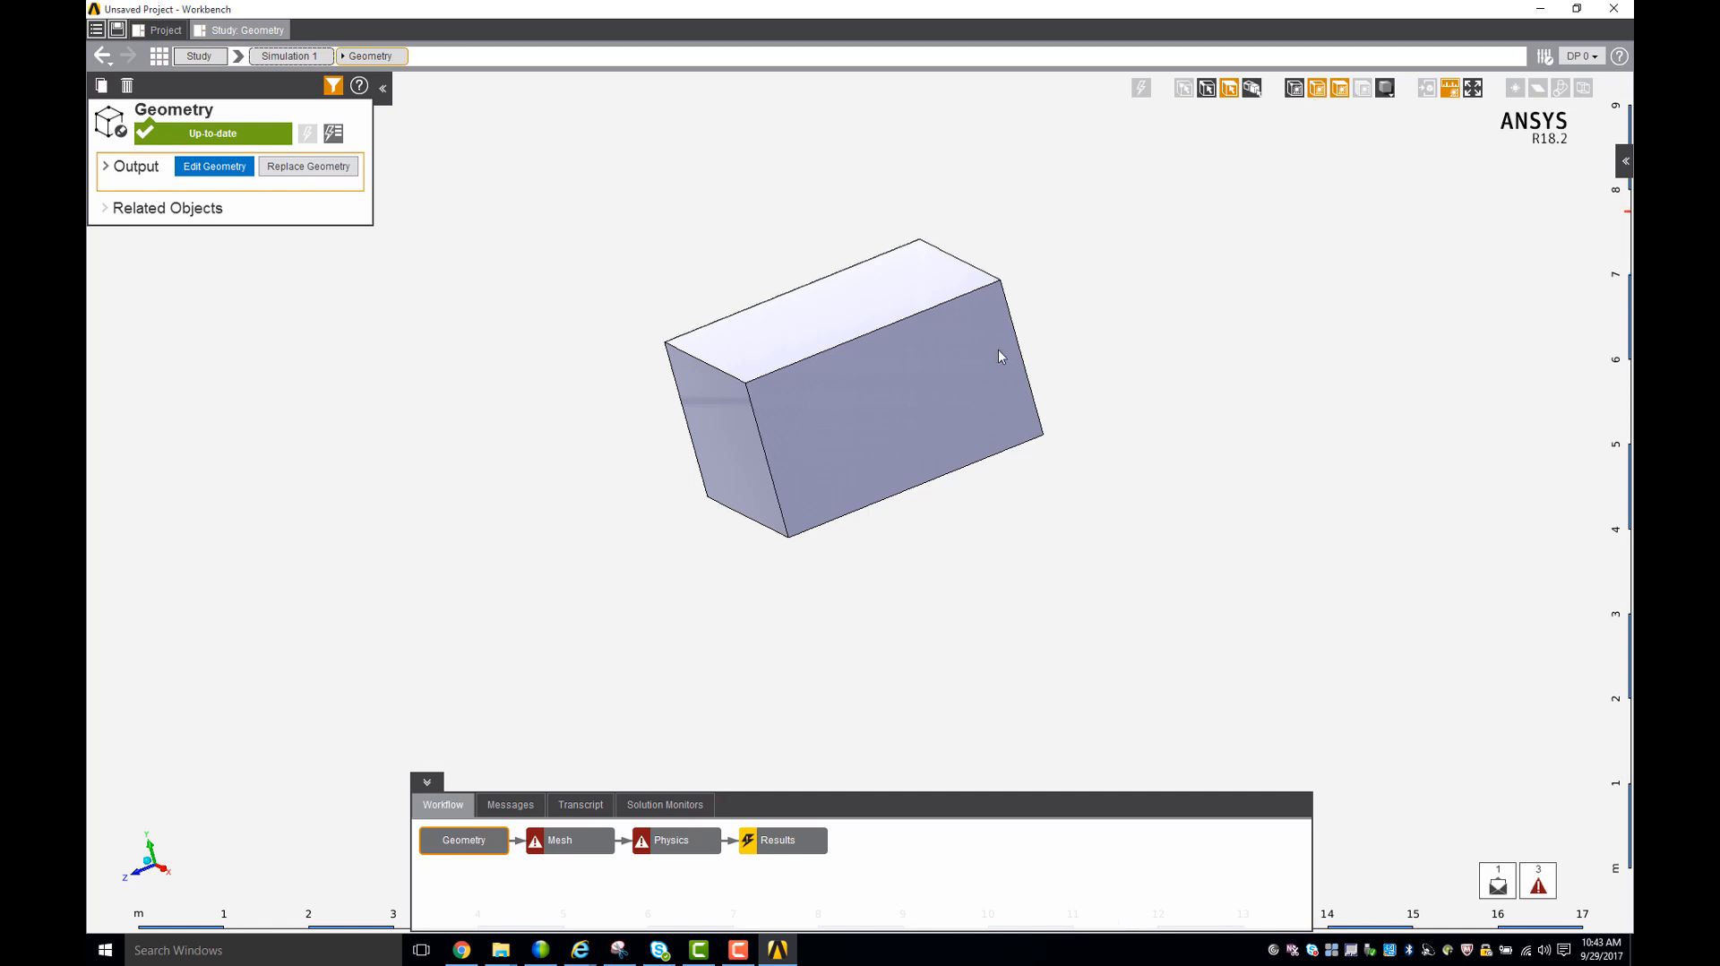
- Hide the enclosure's large side face and examine the car-shaped cavity inside the fluid volume
{"action": "right_click", "coordinate": [1166, 256]}
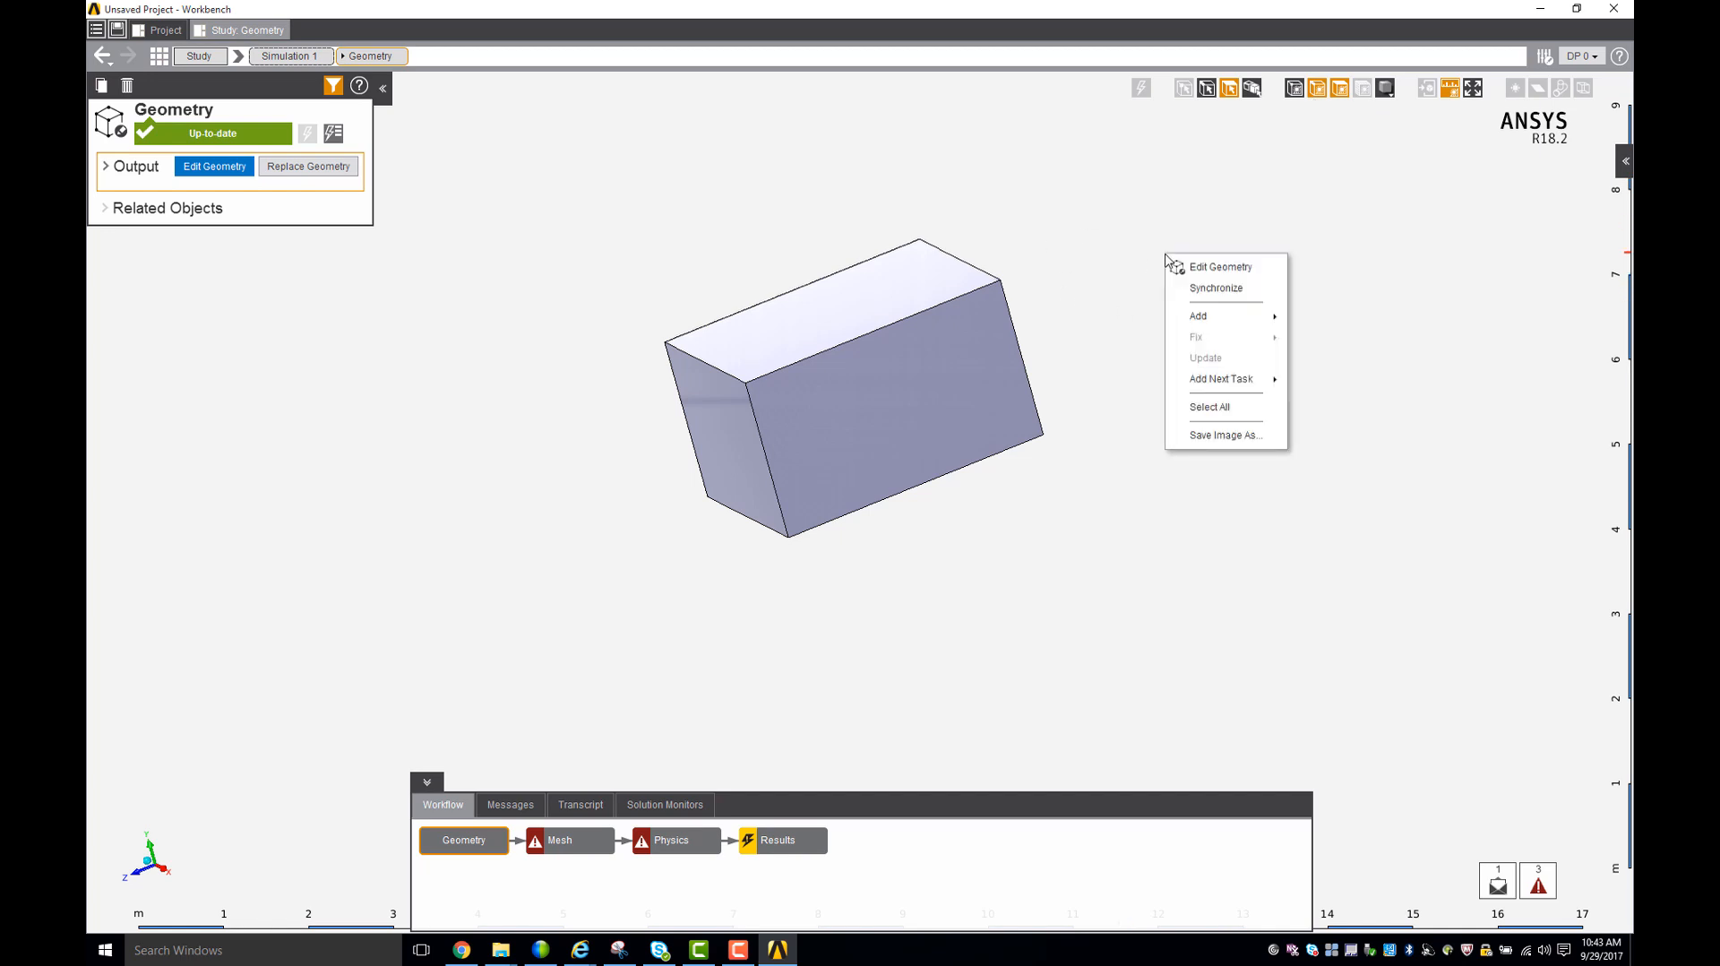
{"action": "left_click", "coordinate": [1140, 370]}
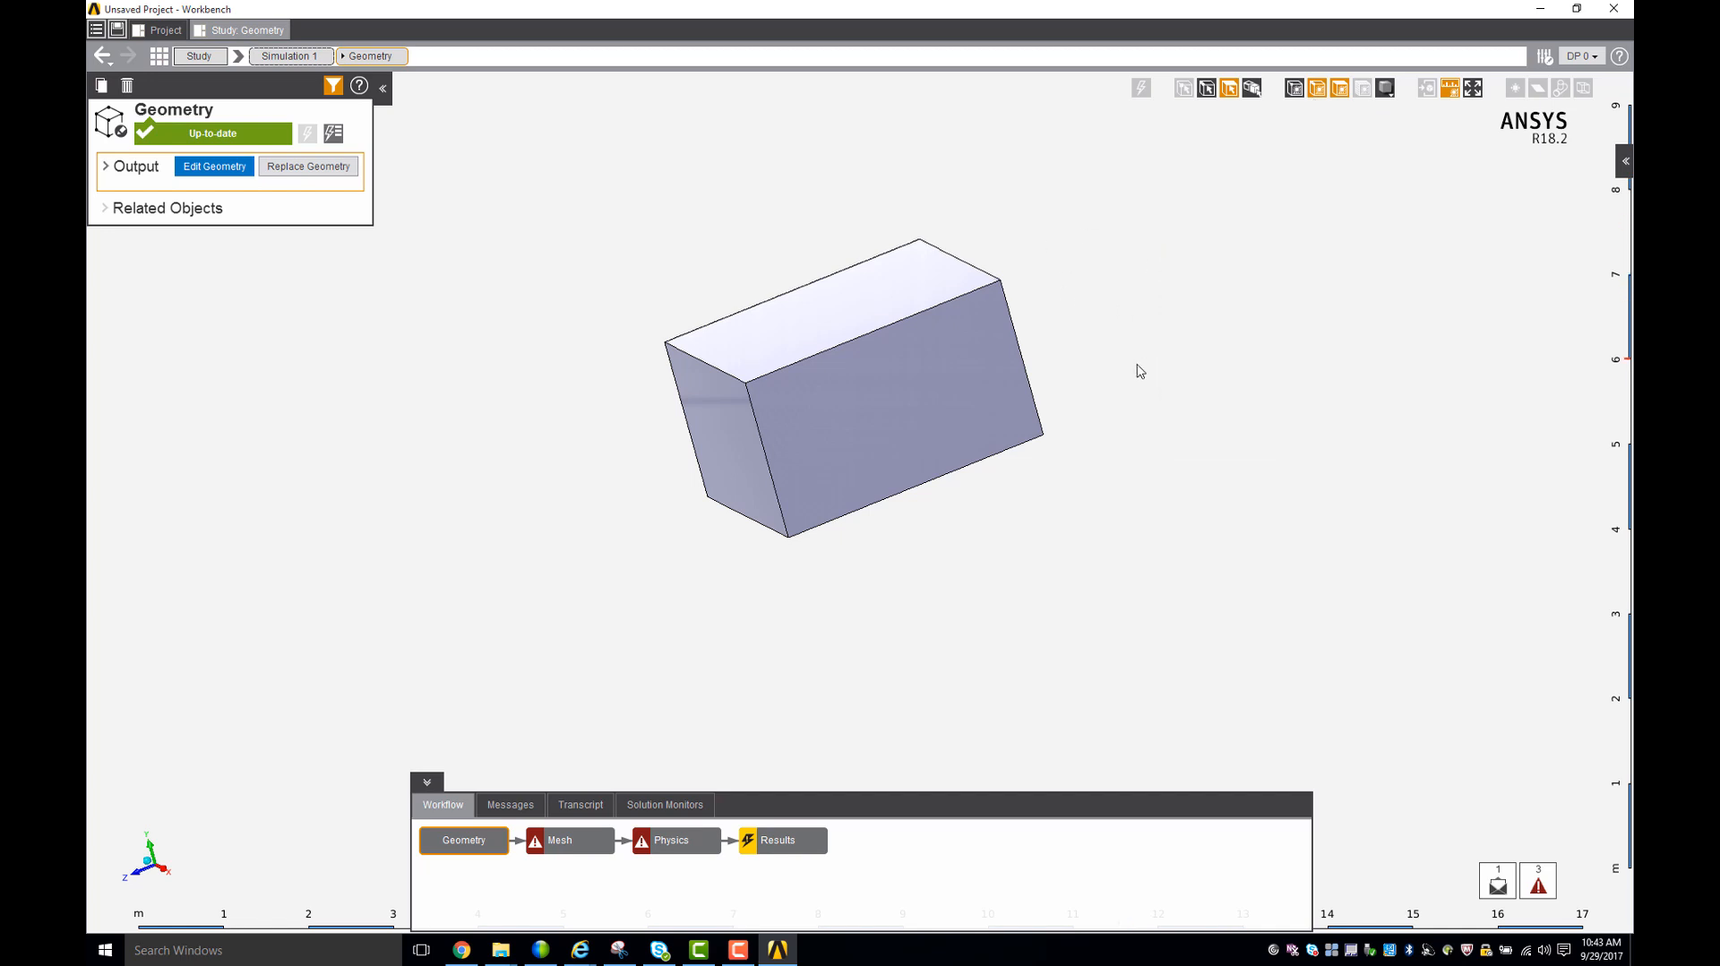
{"action": "middle_click_drag", "start_coordinate": [1156, 380], "coordinate": [945, 391]}
{"action": "left_click", "coordinate": [945, 390]}
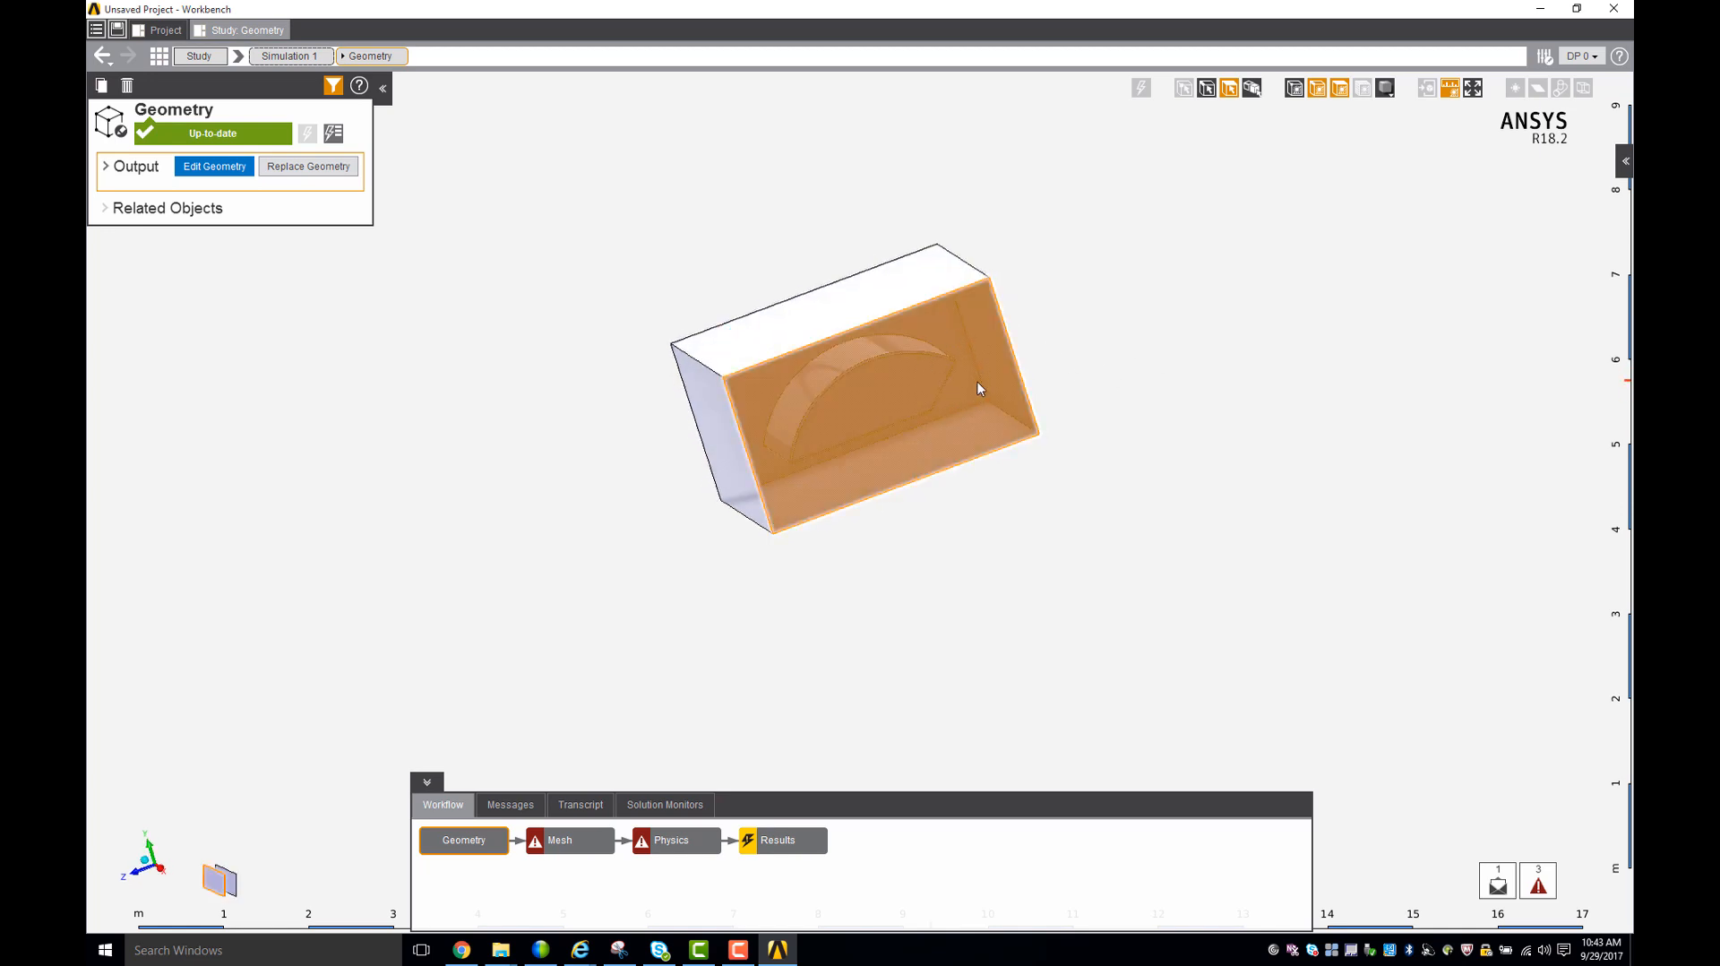
{"action": "right_click", "coordinate": [980, 387]}
{"action": "left_click", "coordinate": [1024, 563]}
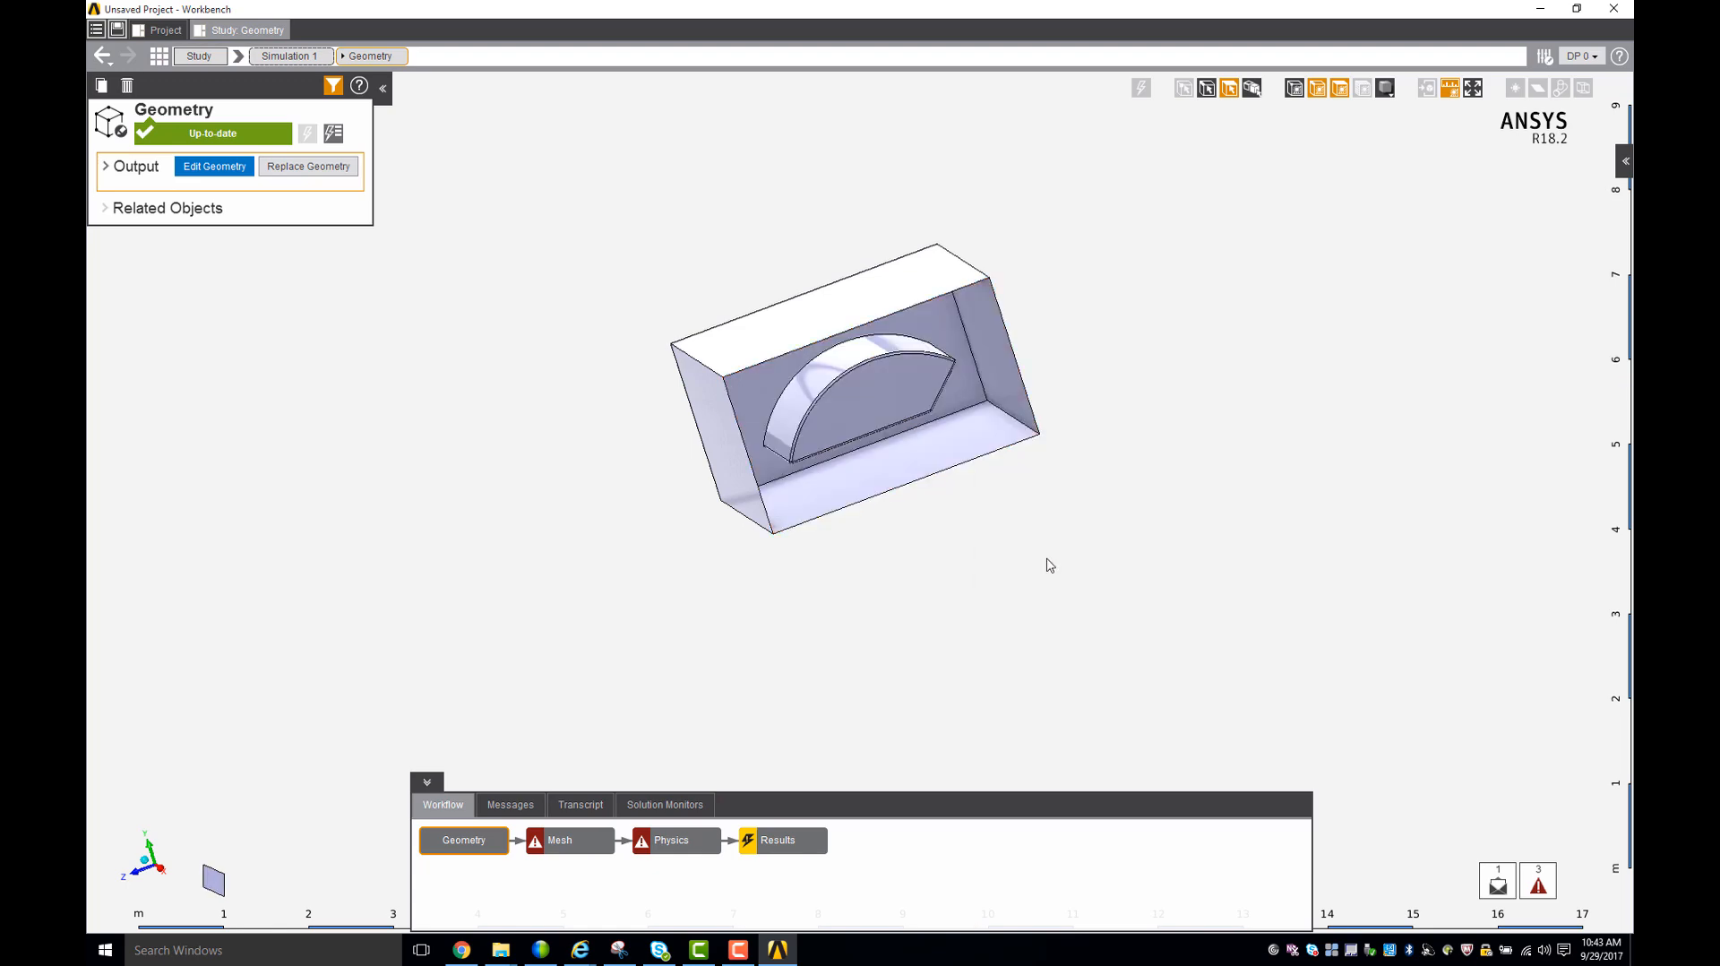
{"action": "middle_click_drag", "start_coordinate": [1045, 564], "coordinate": [1022, 613]}
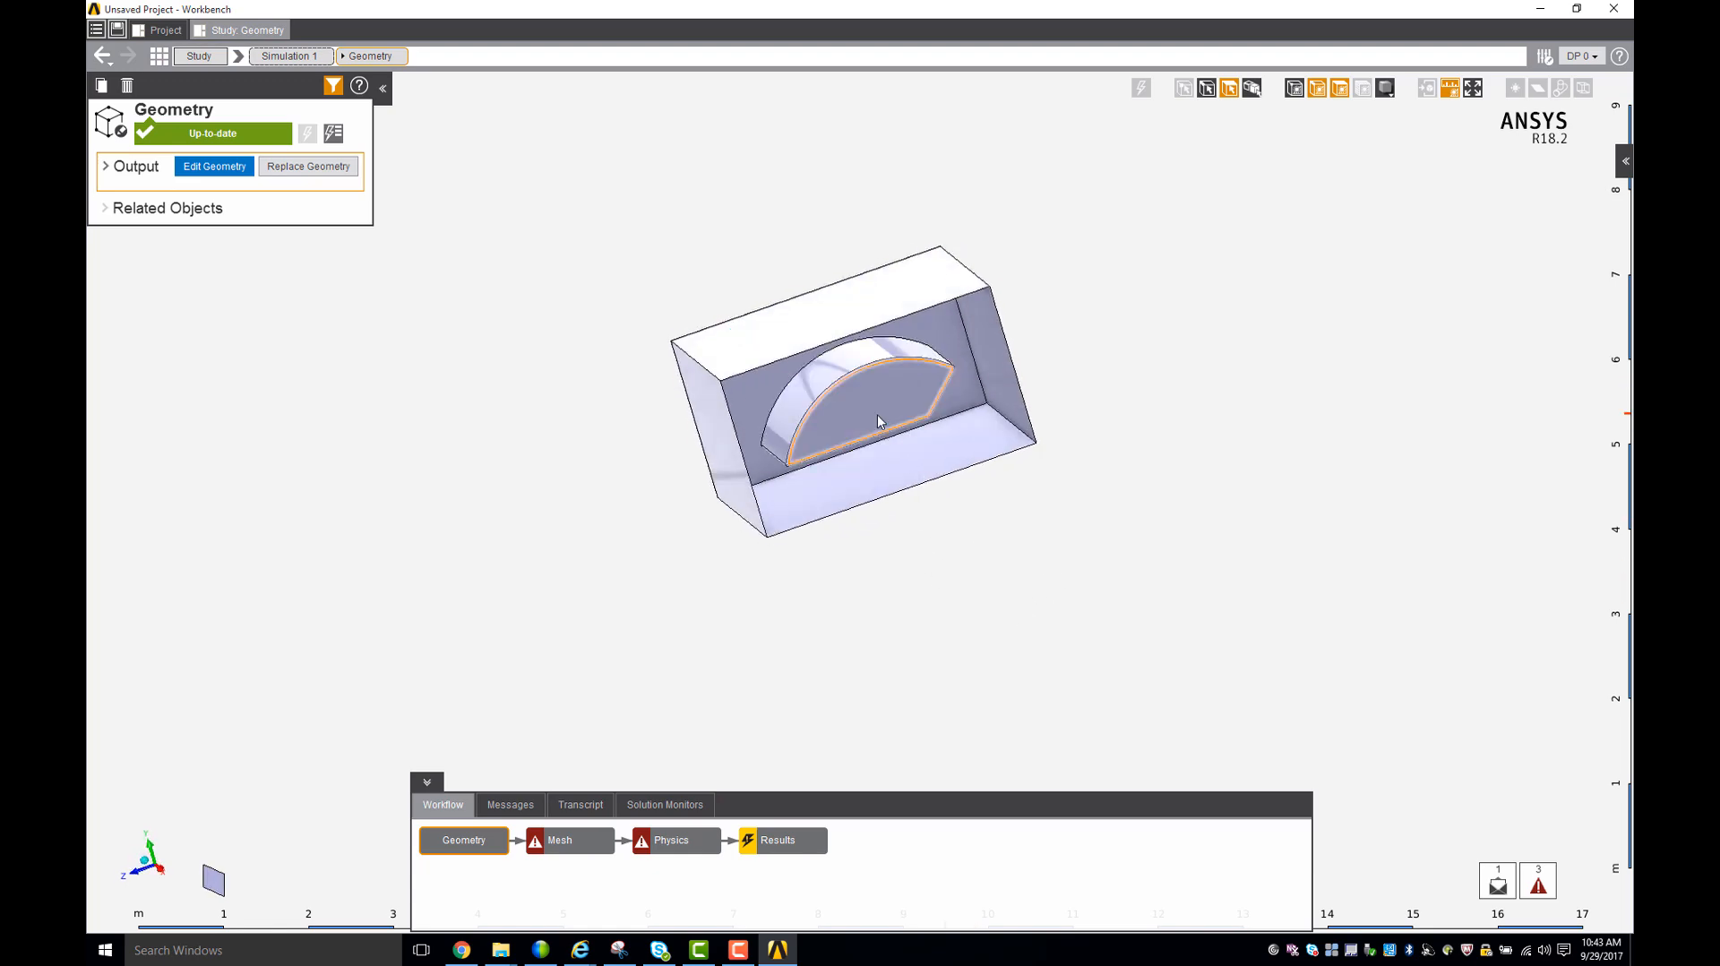
{"action": "scroll", "coordinate": [878, 412], "scroll_direction": "up", "scroll_amount": 2}
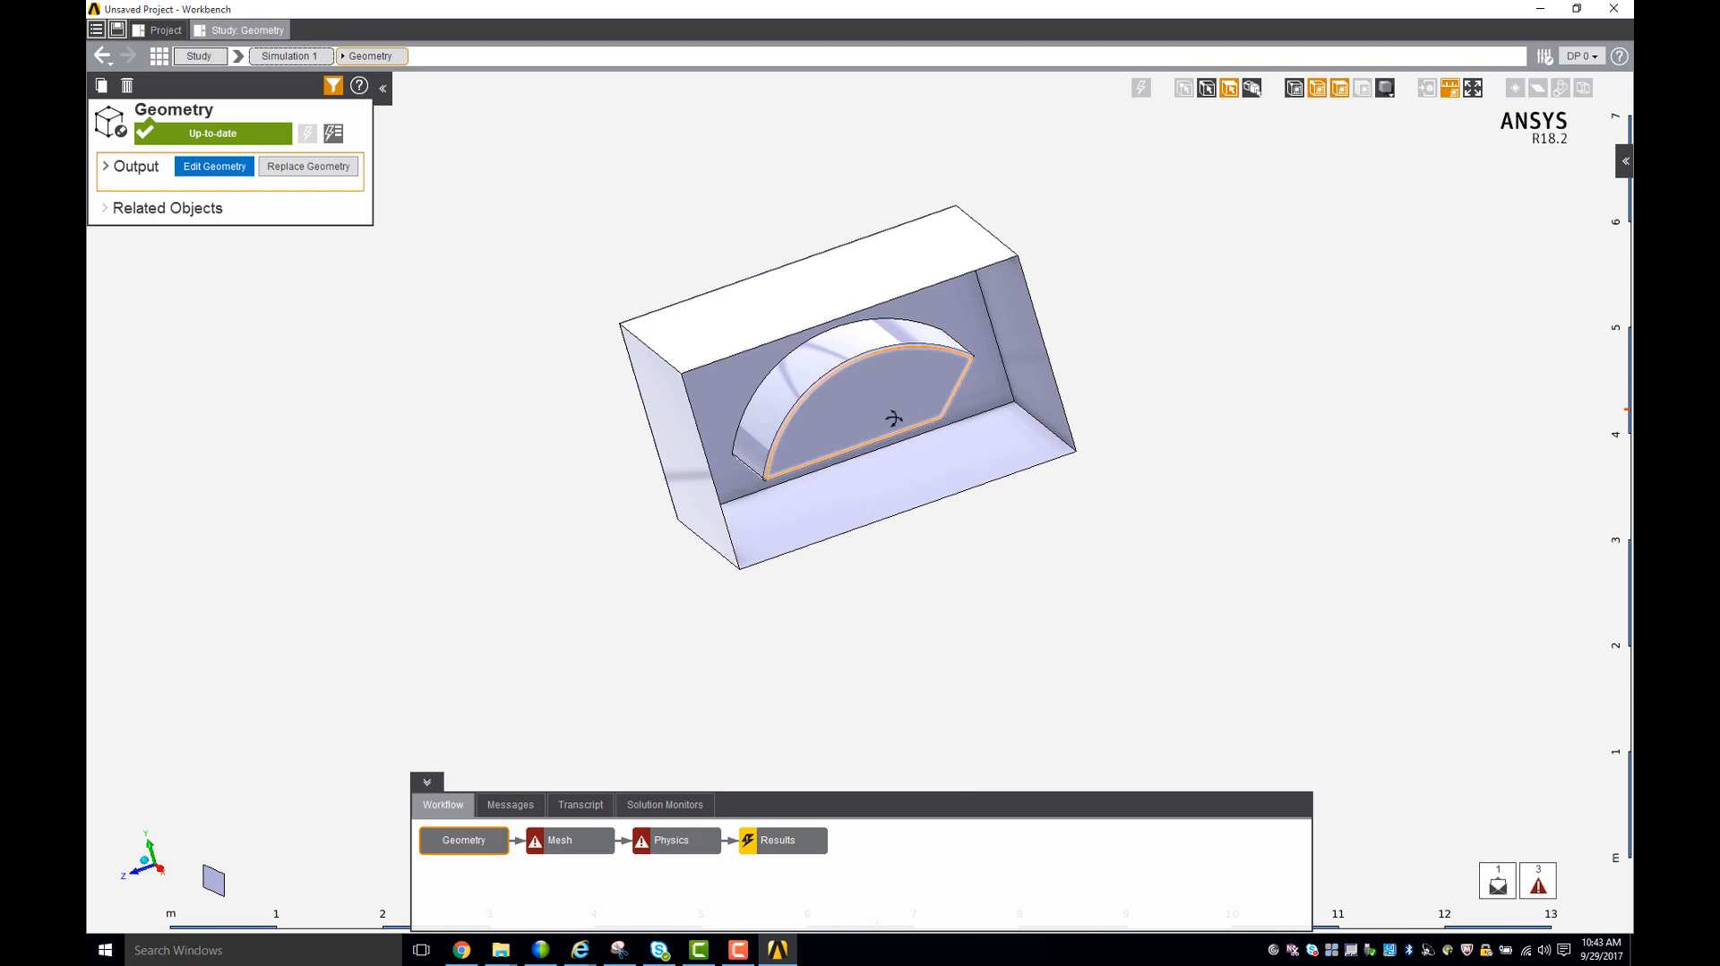
{"action": "middle_click_drag", "start_coordinate": [894, 414], "coordinate": [867, 464]}
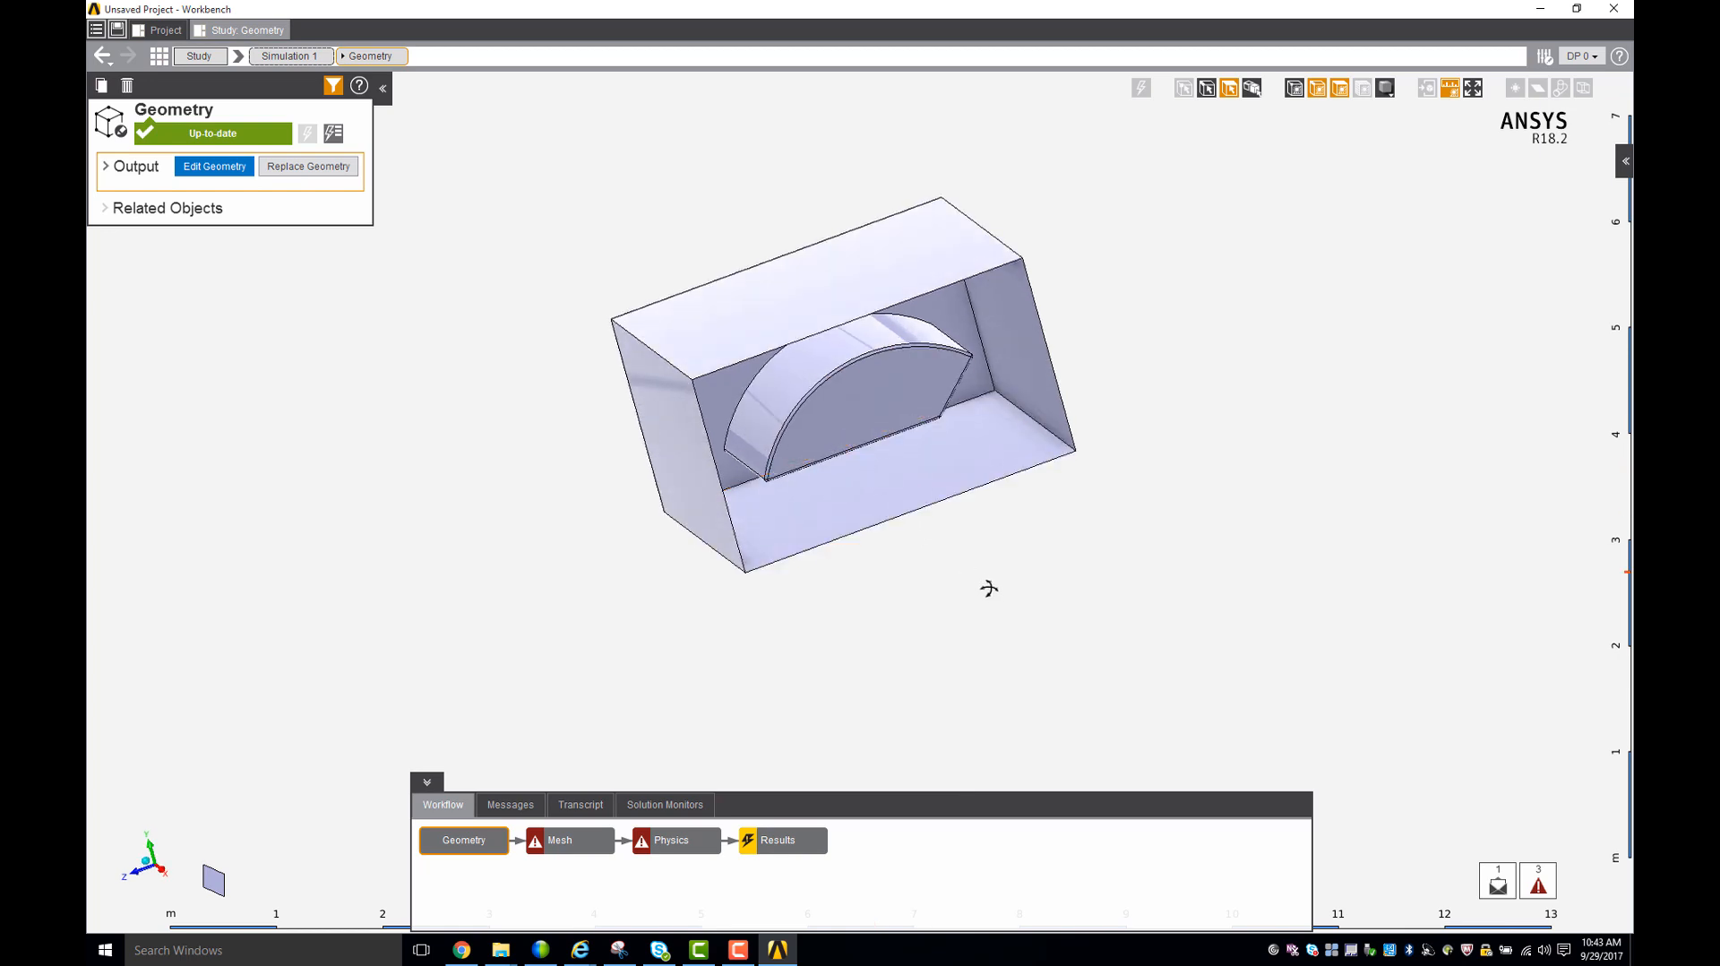
{"action": "middle_click_drag", "start_coordinate": [987, 588], "coordinate": [971, 511]}
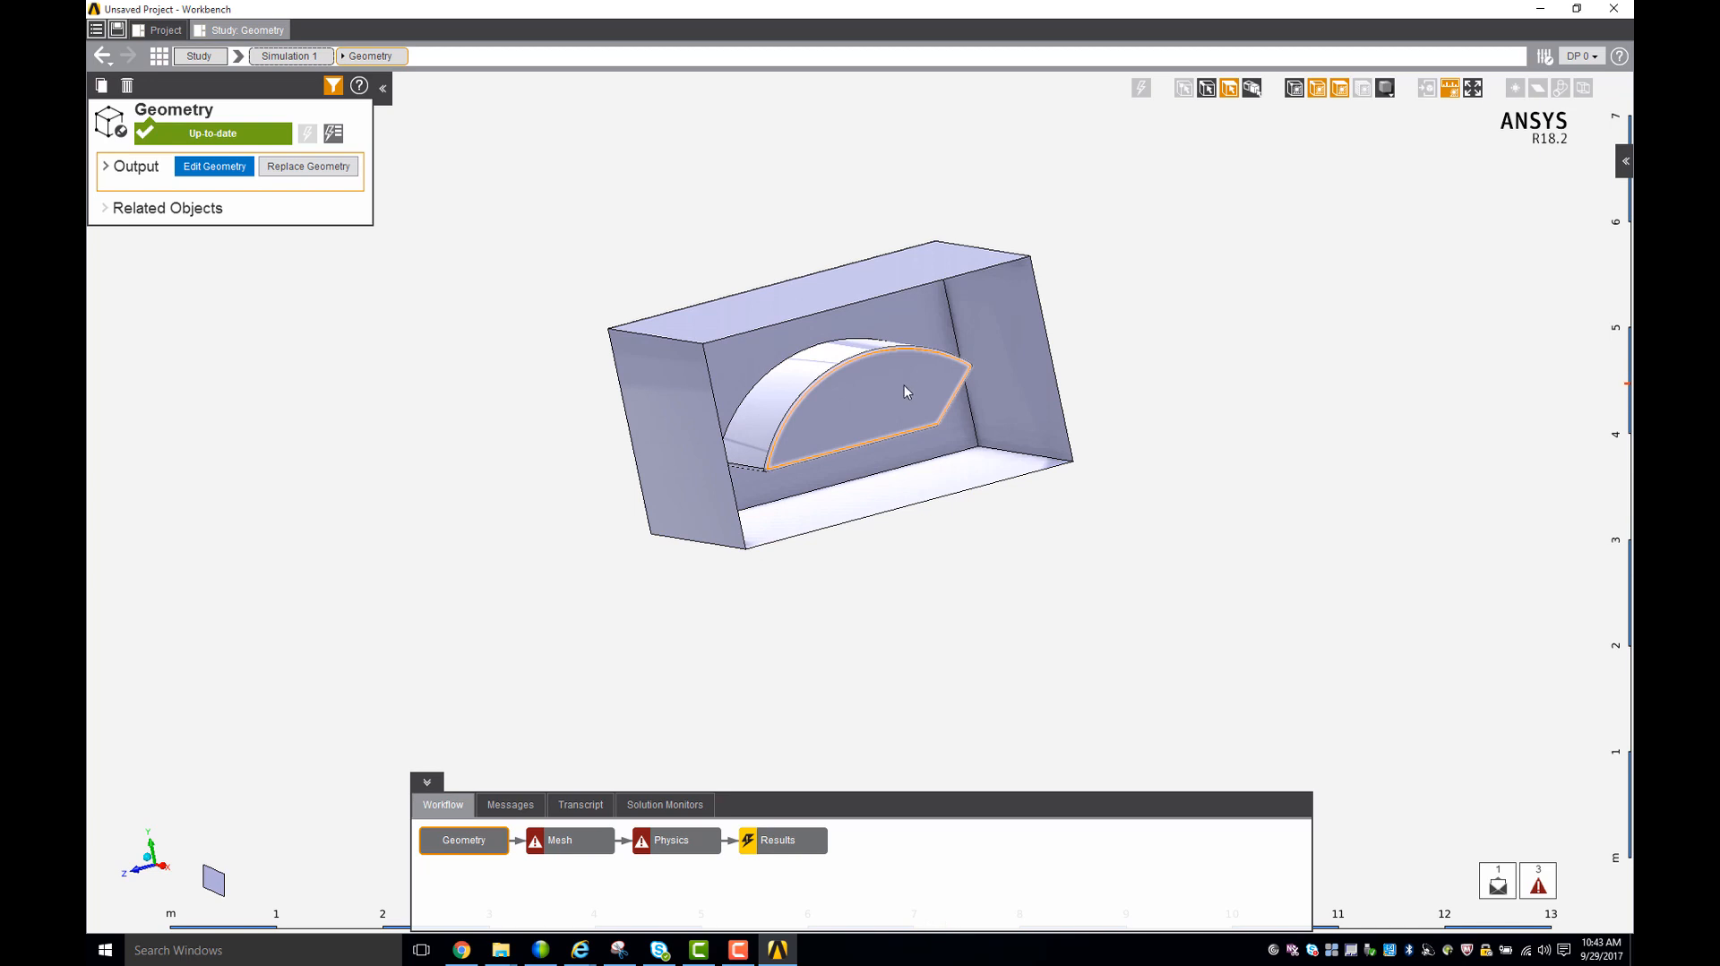
- Show all hidden faces of the enclosure again
{"action": "right_click", "coordinate": [1111, 422]}
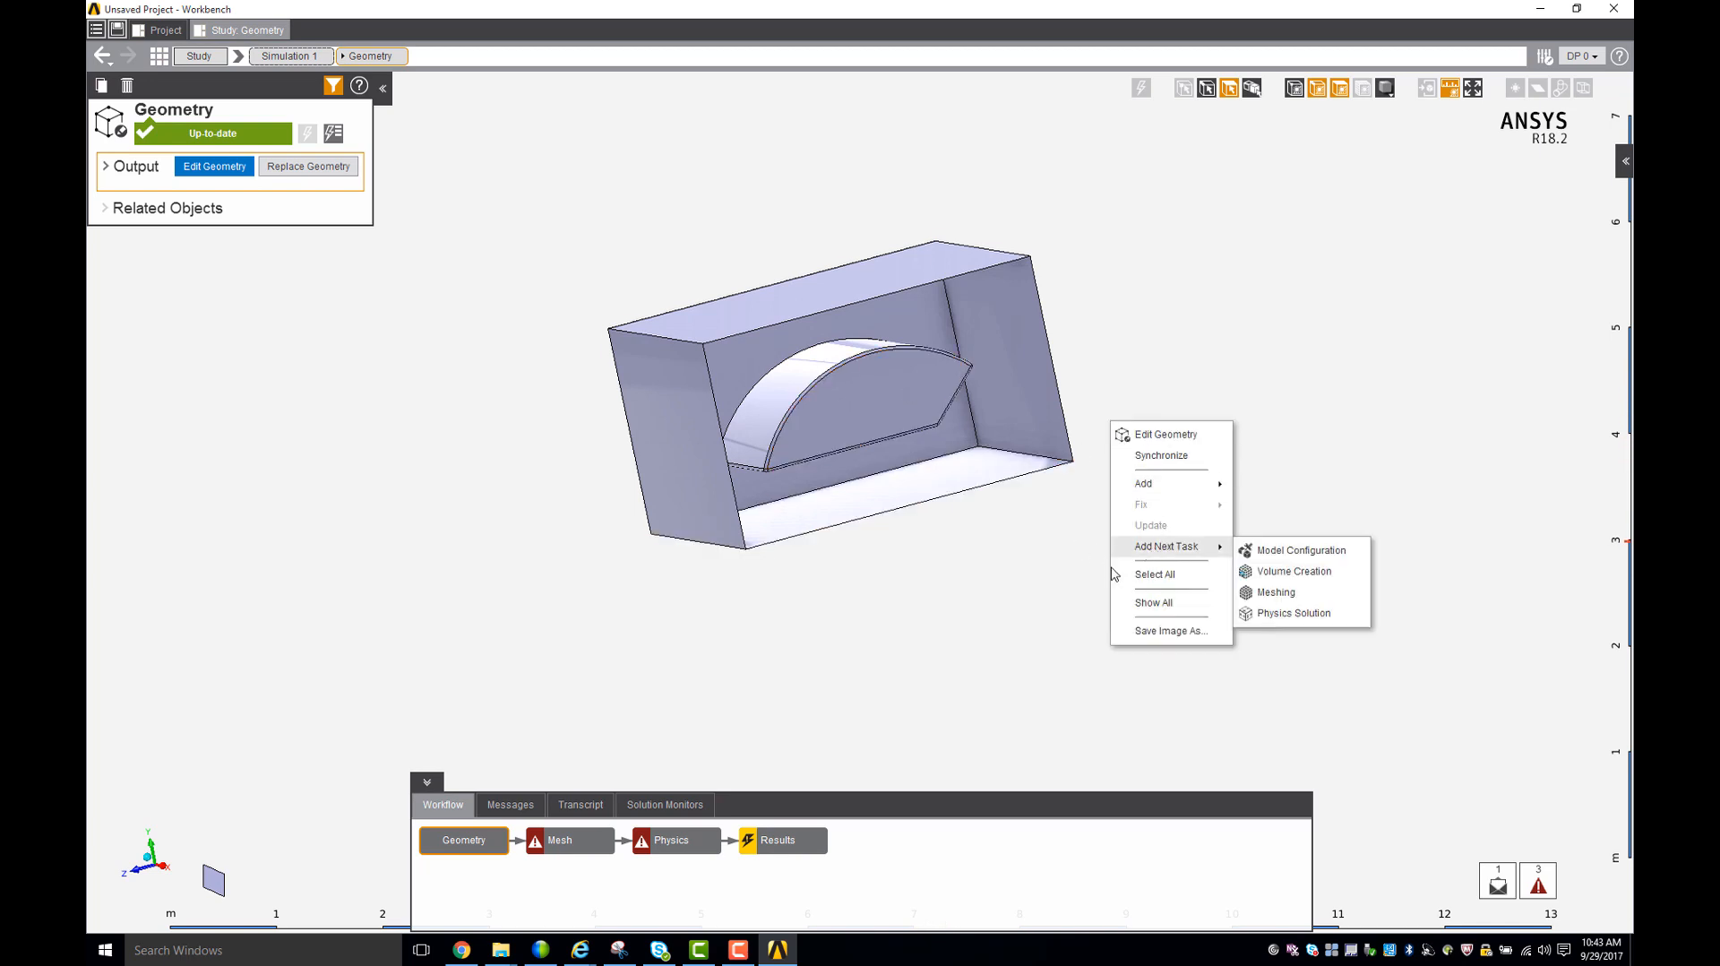
{"action": "left_click", "coordinate": [1181, 602]}
{"action": "middle_click_drag", "start_coordinate": [1266, 526], "coordinate": [1222, 565]}
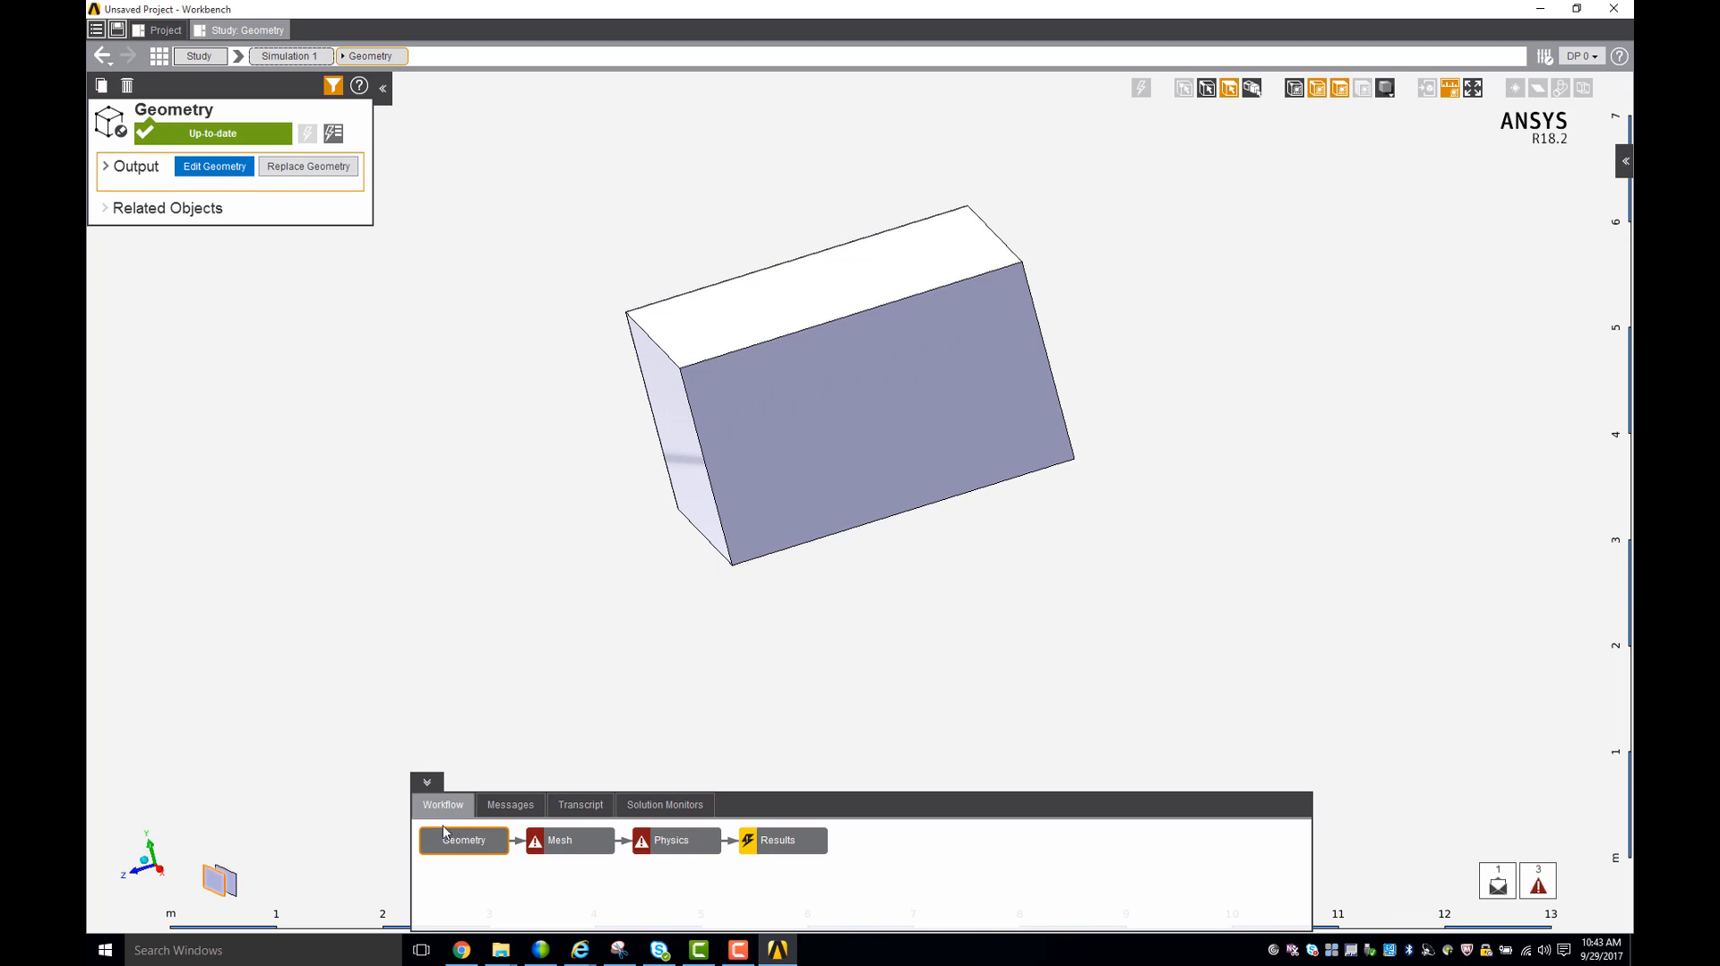
- Open the Boundary Layer 1 control from the Mesh task's mesh controls
{"action": "left_click", "coordinate": [578, 851]}
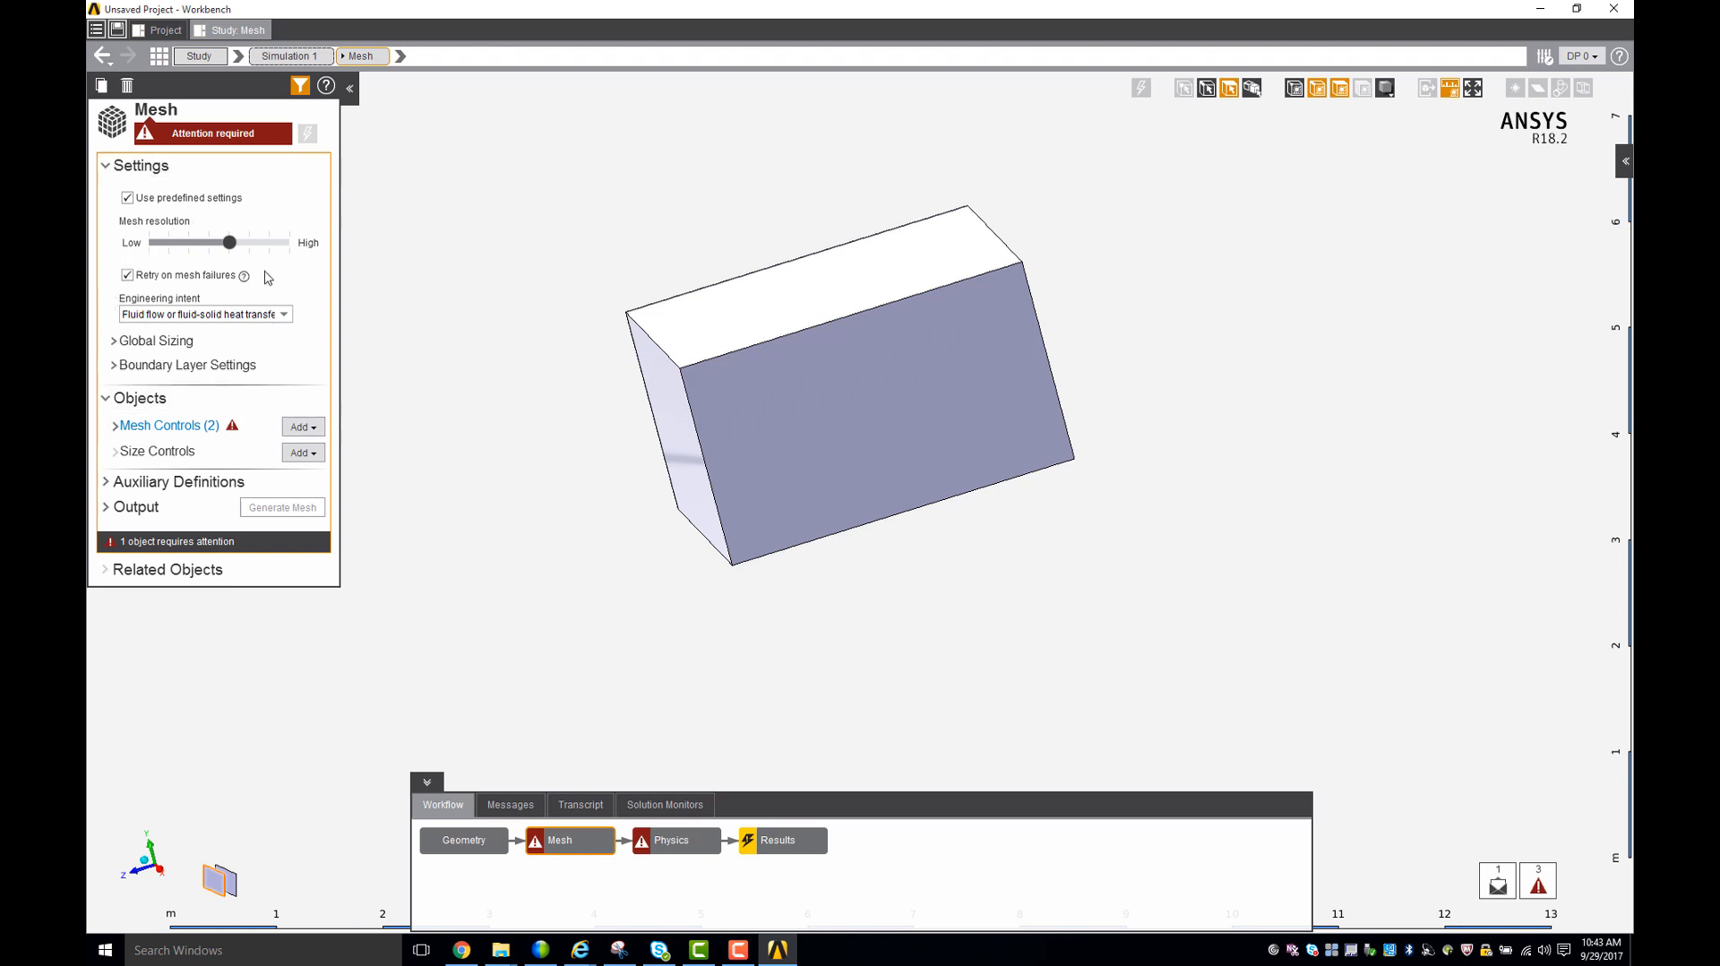
{"action": "left_click", "coordinate": [153, 426]}
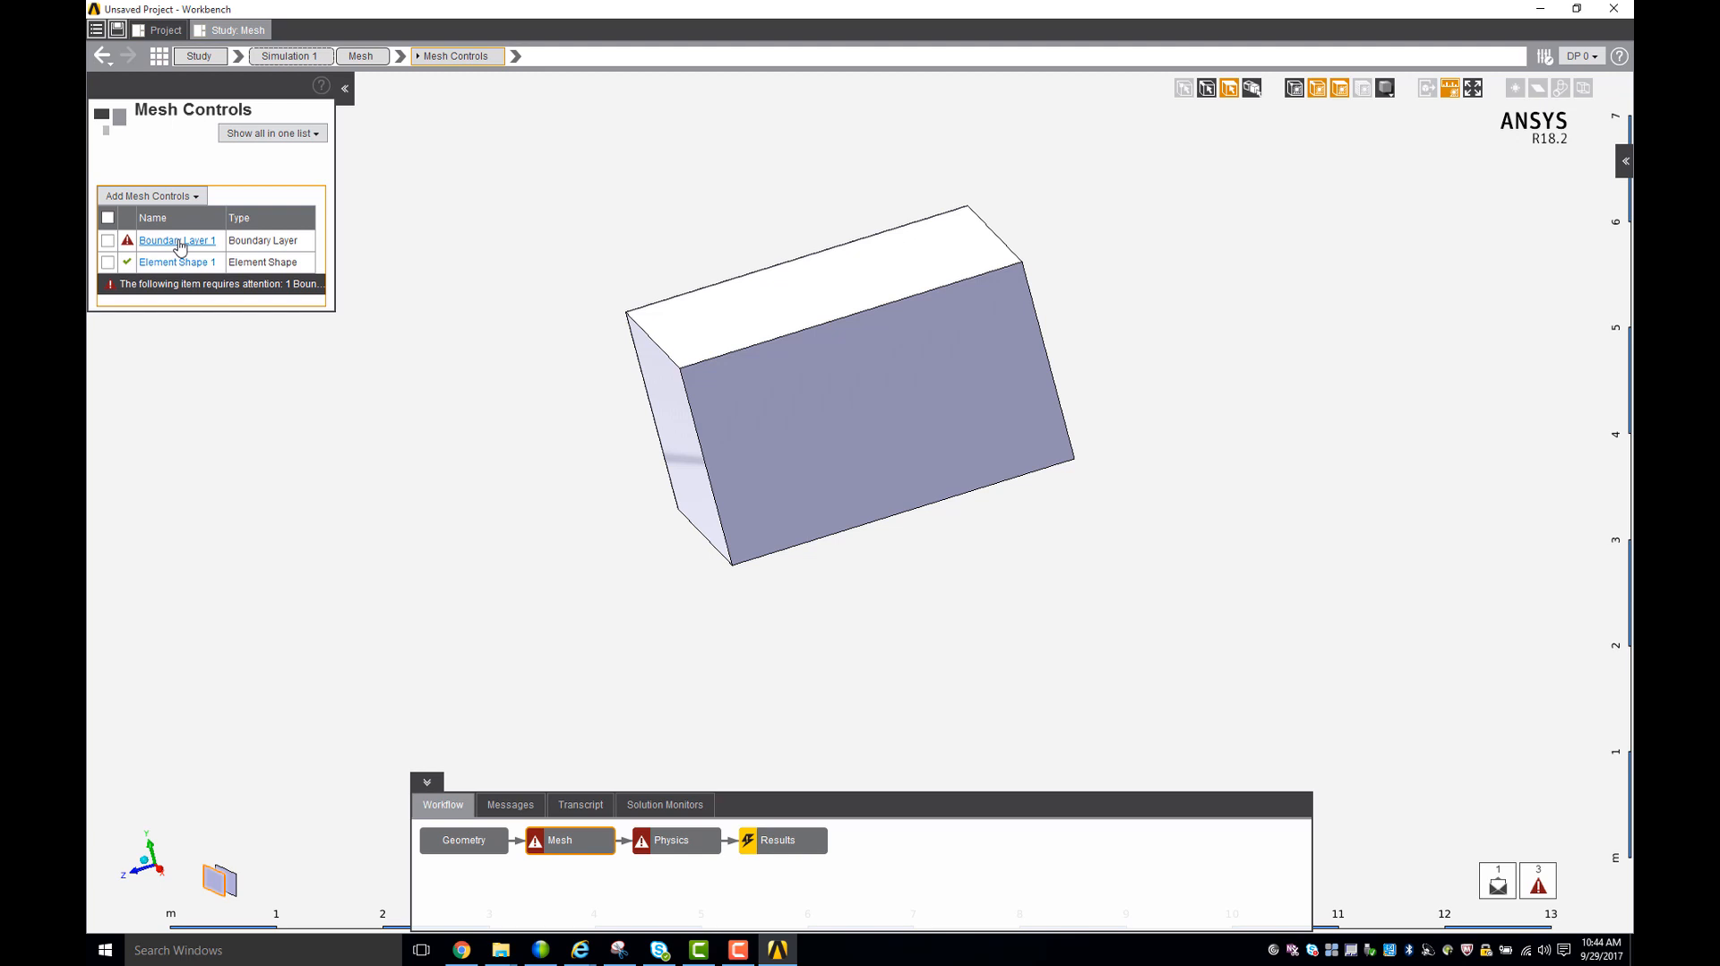
{"action": "left_click", "coordinate": [177, 241]}
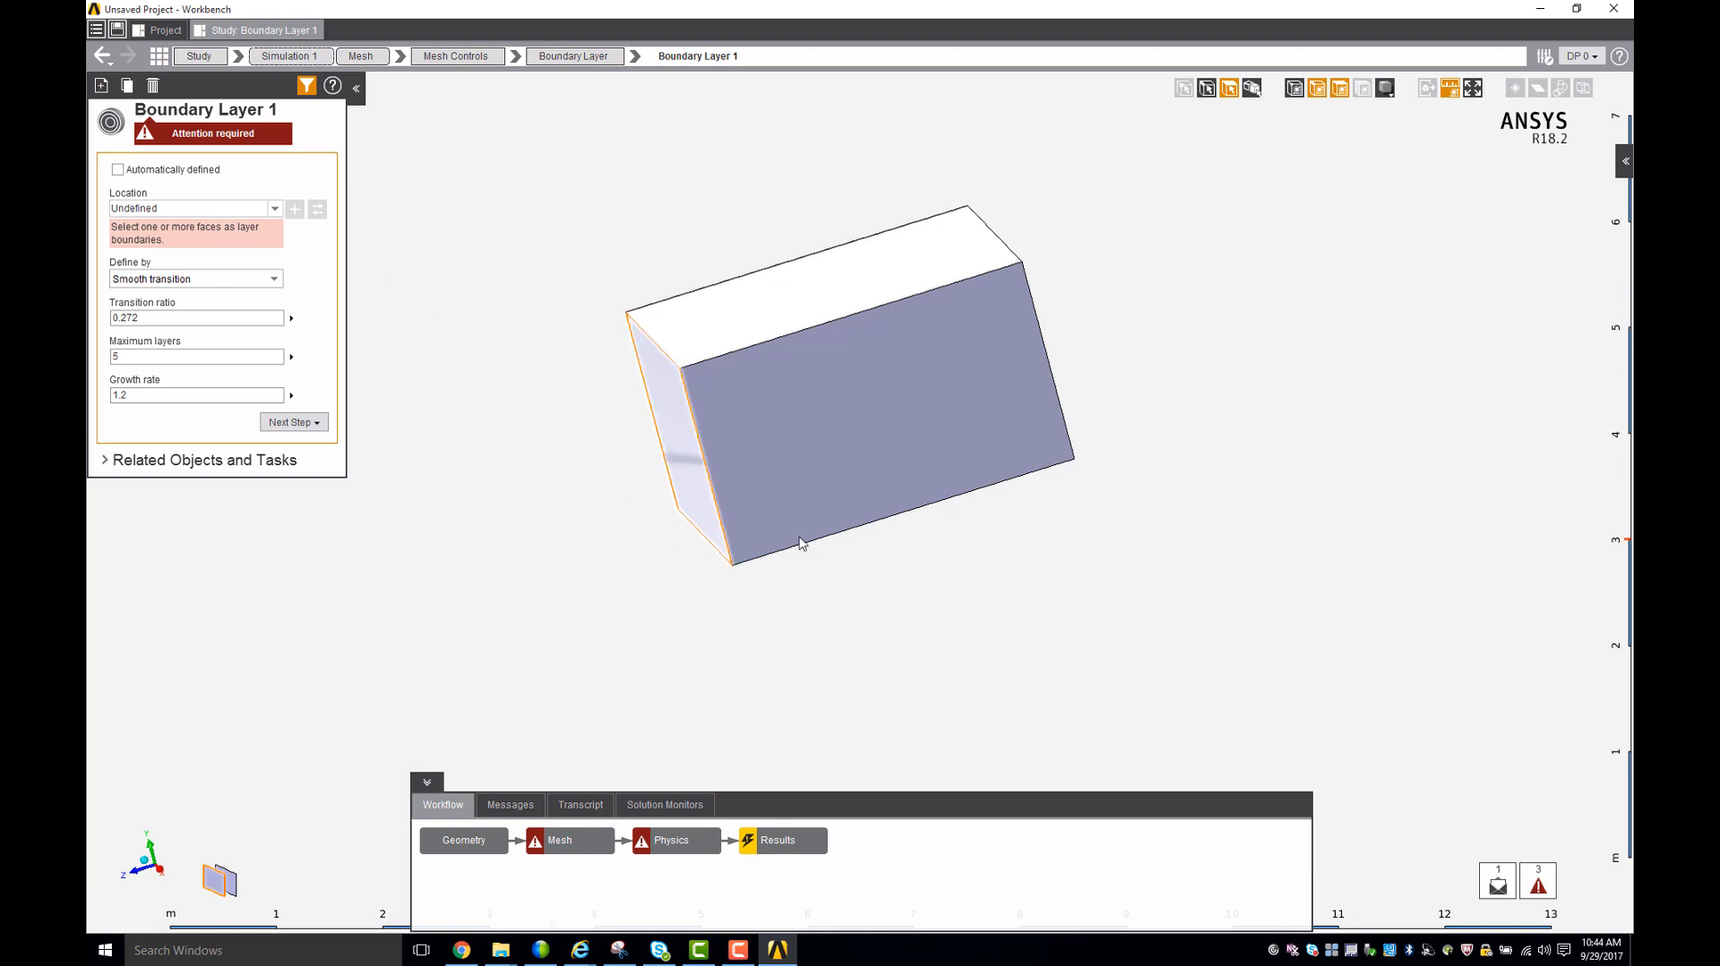
- Hide the enclosure's large side face to expose the car faces for selection
{"action": "left_click", "coordinate": [886, 448]}
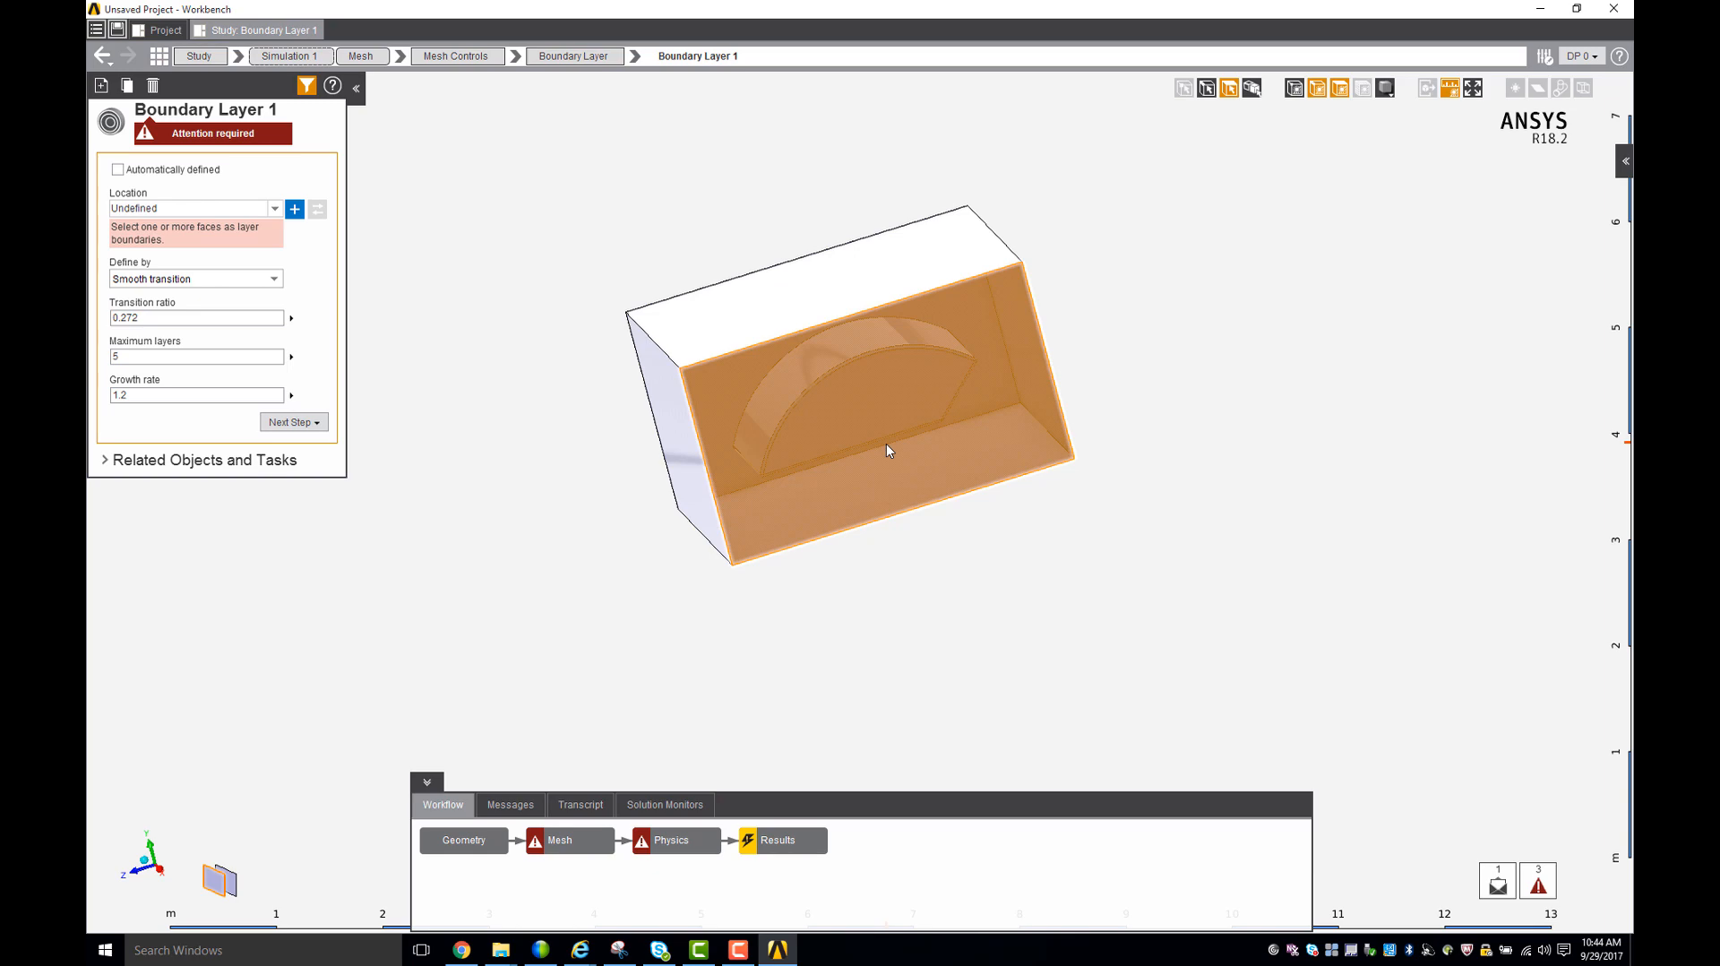
{"action": "right_click", "coordinate": [887, 448]}
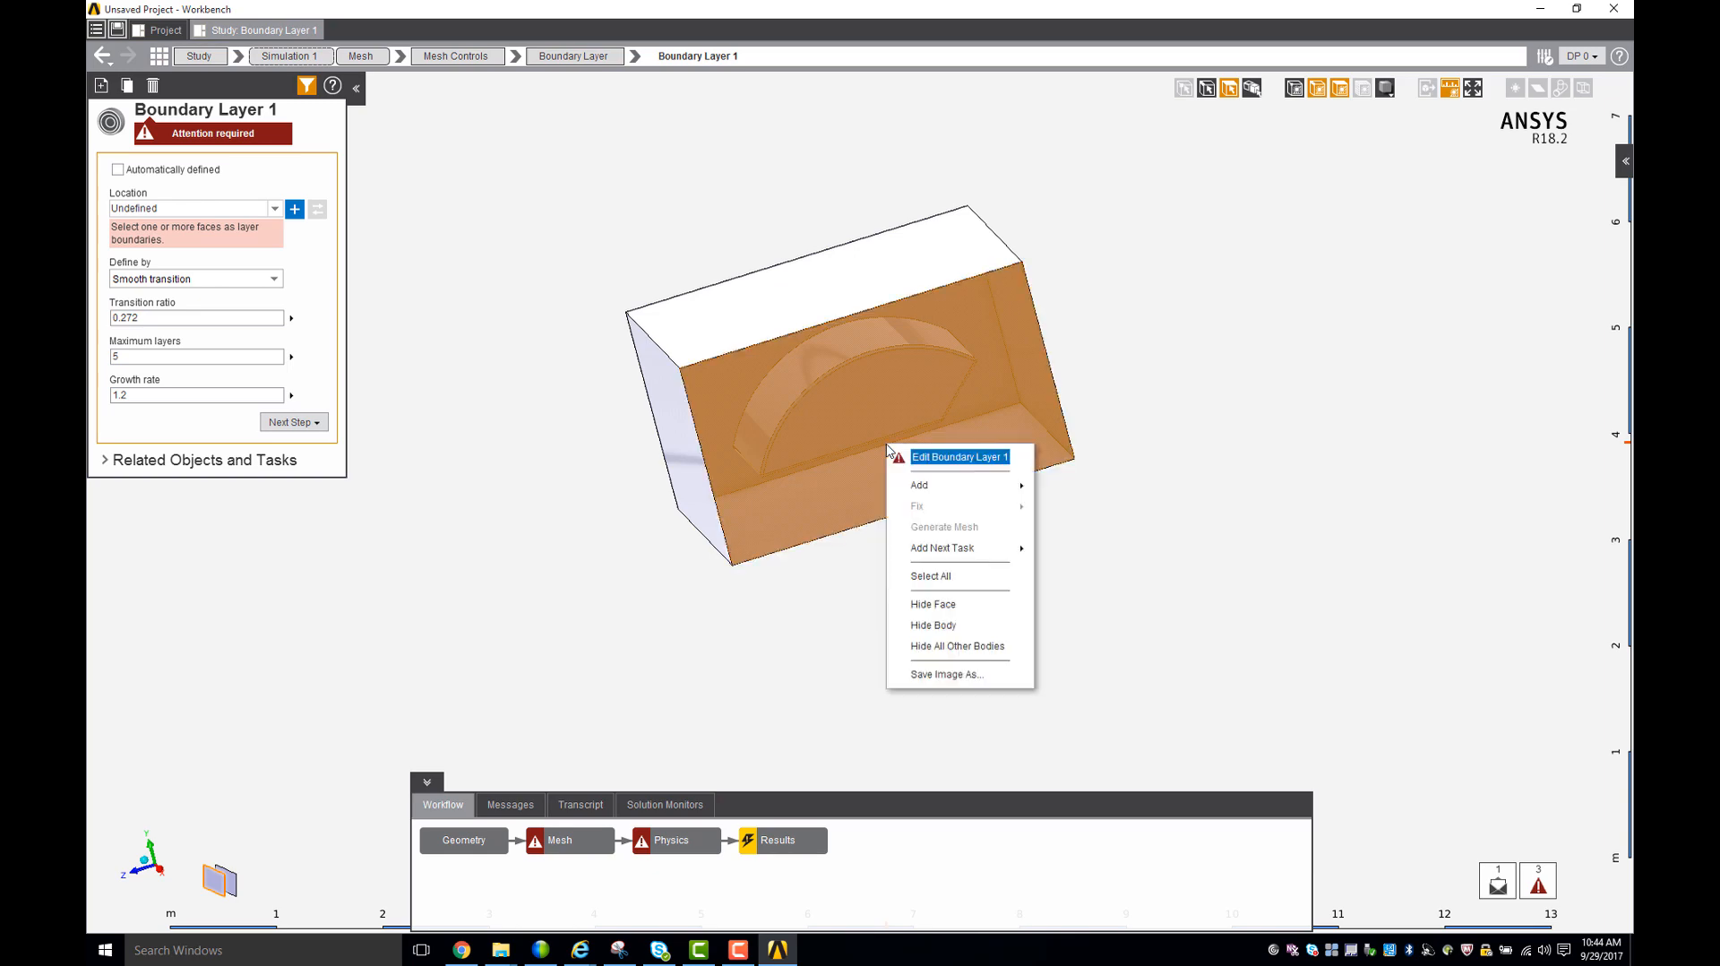
{"action": "left_click", "coordinate": [953, 607]}
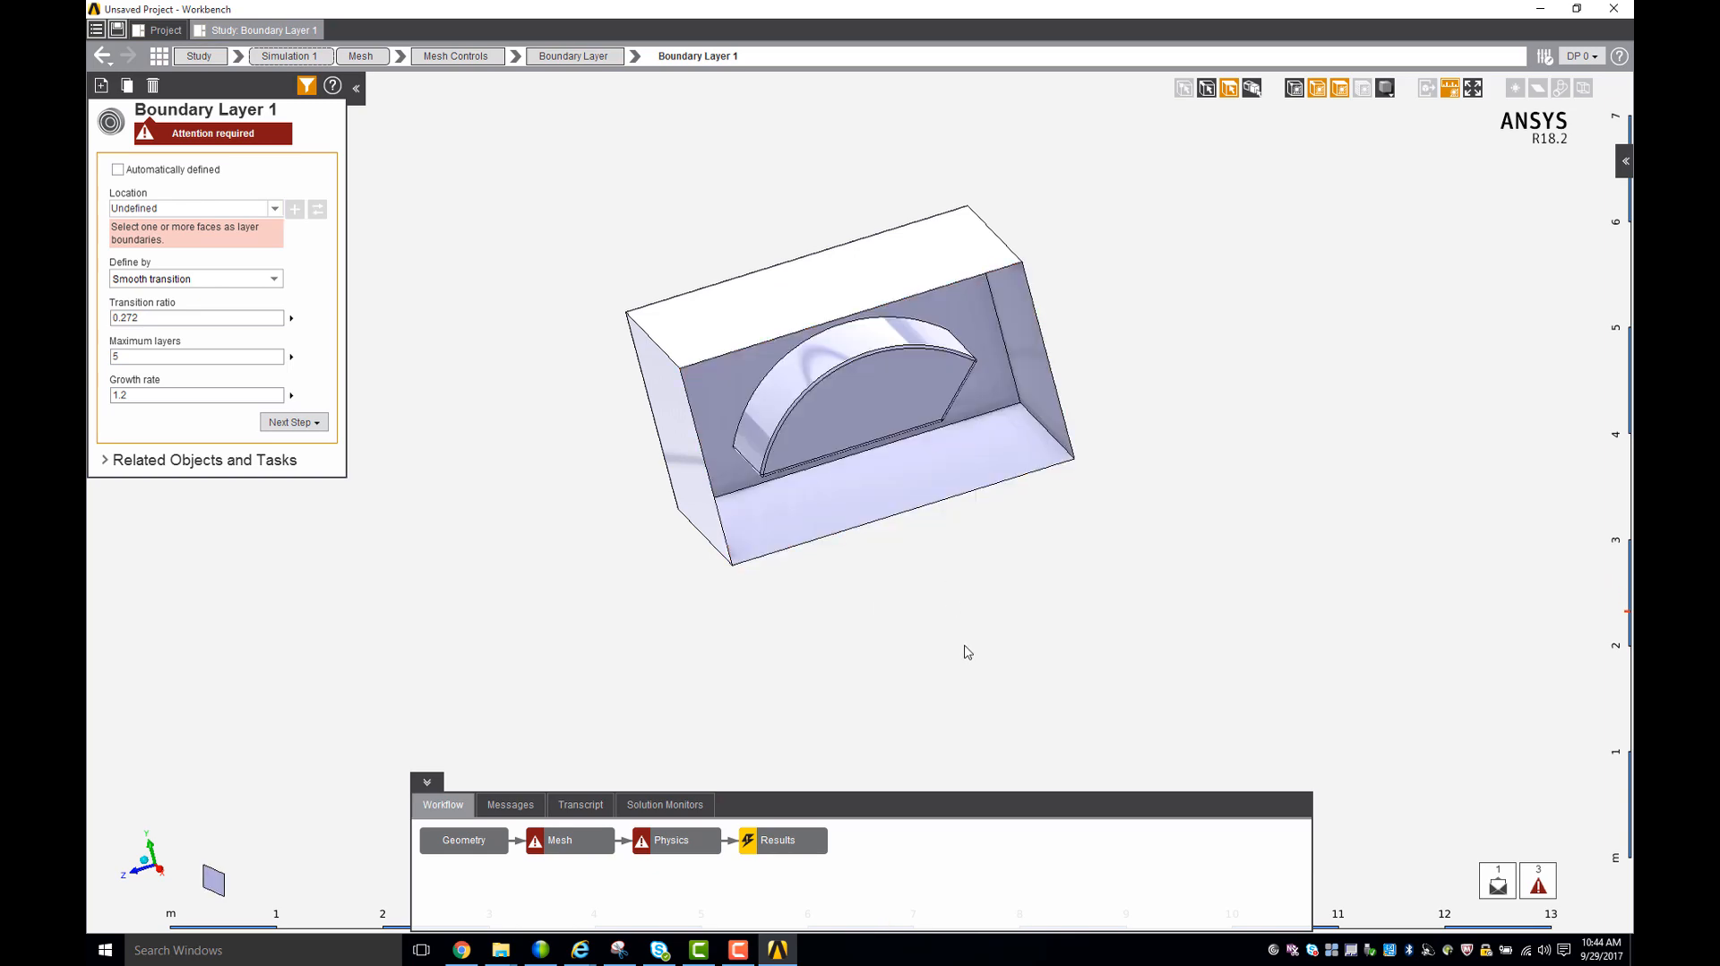
- Select all faces of the car cavity inside the enclosure and add them as the location of Boundary Layer 1
{"action": "middle_click_drag", "start_coordinate": [967, 652], "coordinate": [930, 223]}
{"action": "middle_click_drag", "start_coordinate": [595, 262], "coordinate": [807, 177]}
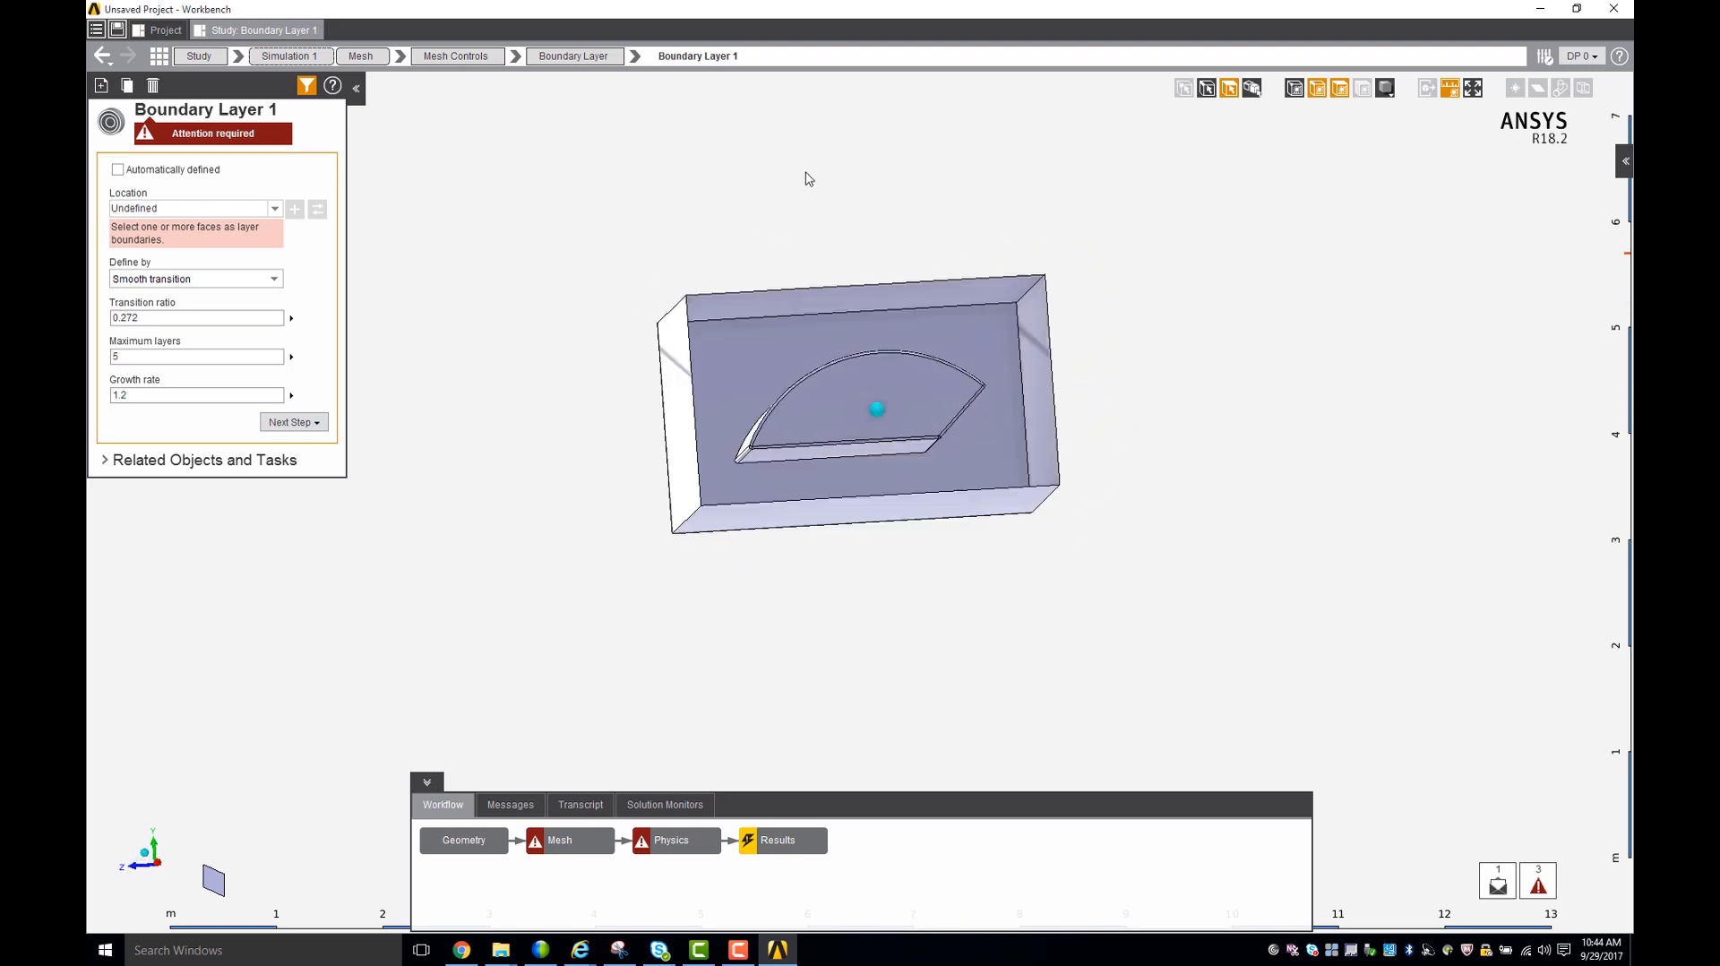
{"action": "middle_click_drag", "start_coordinate": [929, 672], "coordinate": [833, 690]}
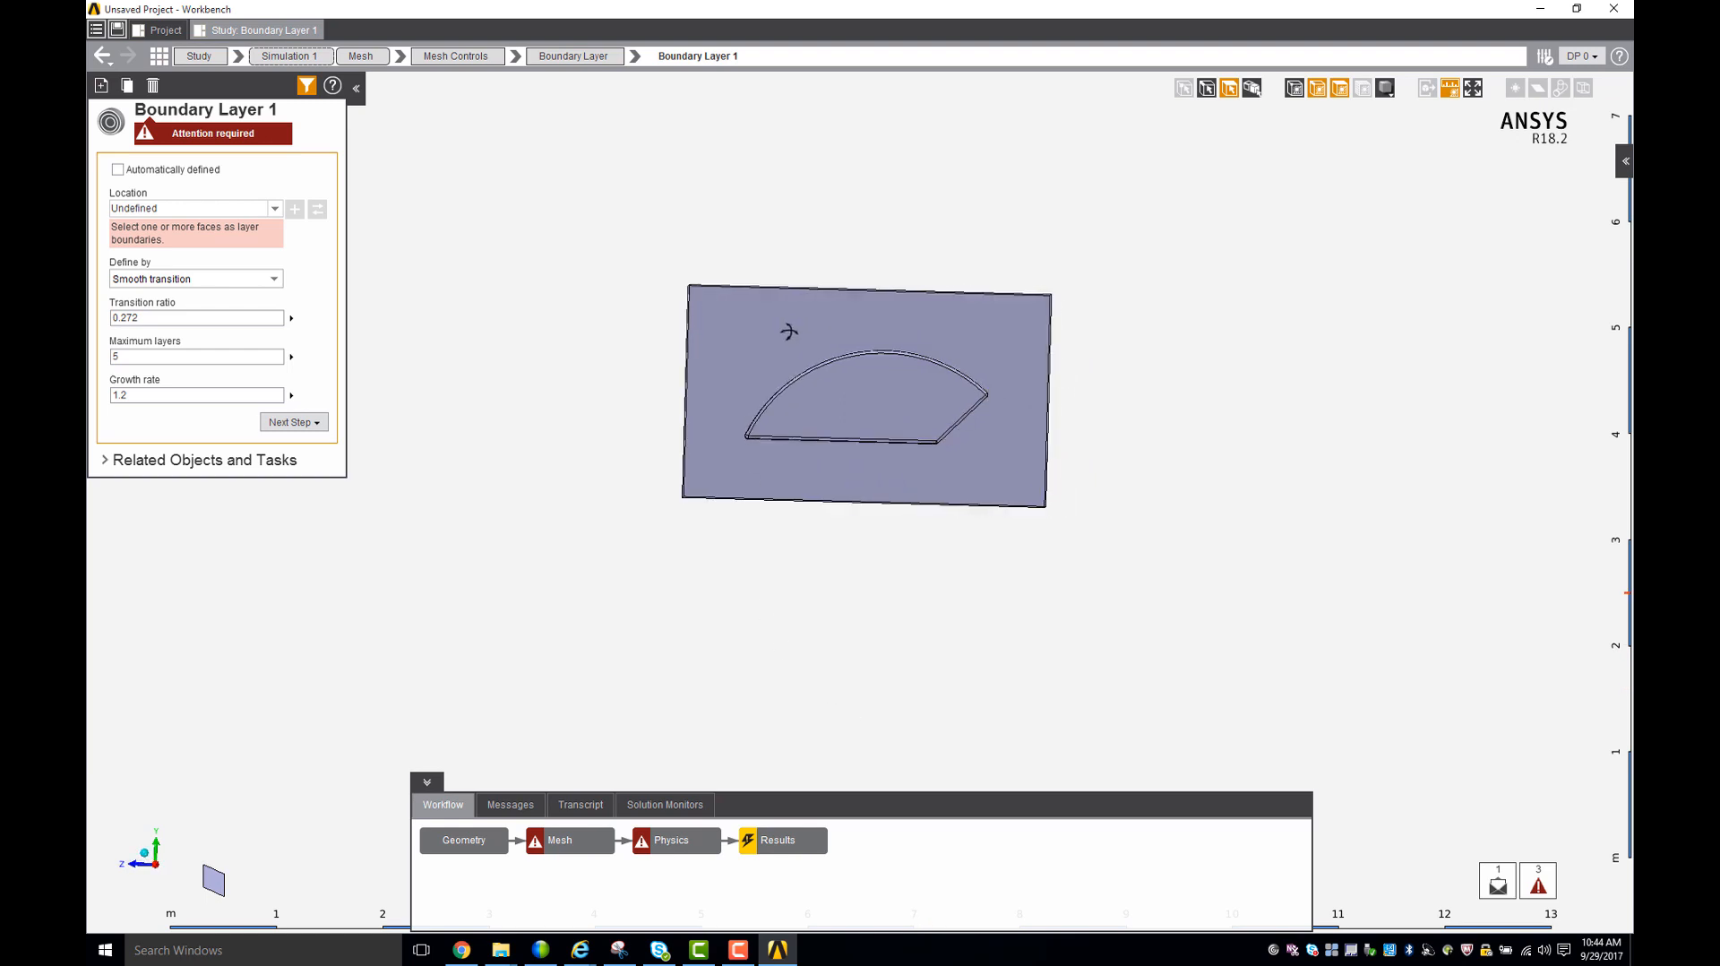
{"action": "left_click_drag", "start_coordinate": [734, 329], "coordinate": [1007, 462]}
{"action": "middle_click_drag", "start_coordinate": [831, 571], "coordinate": [896, 615]}
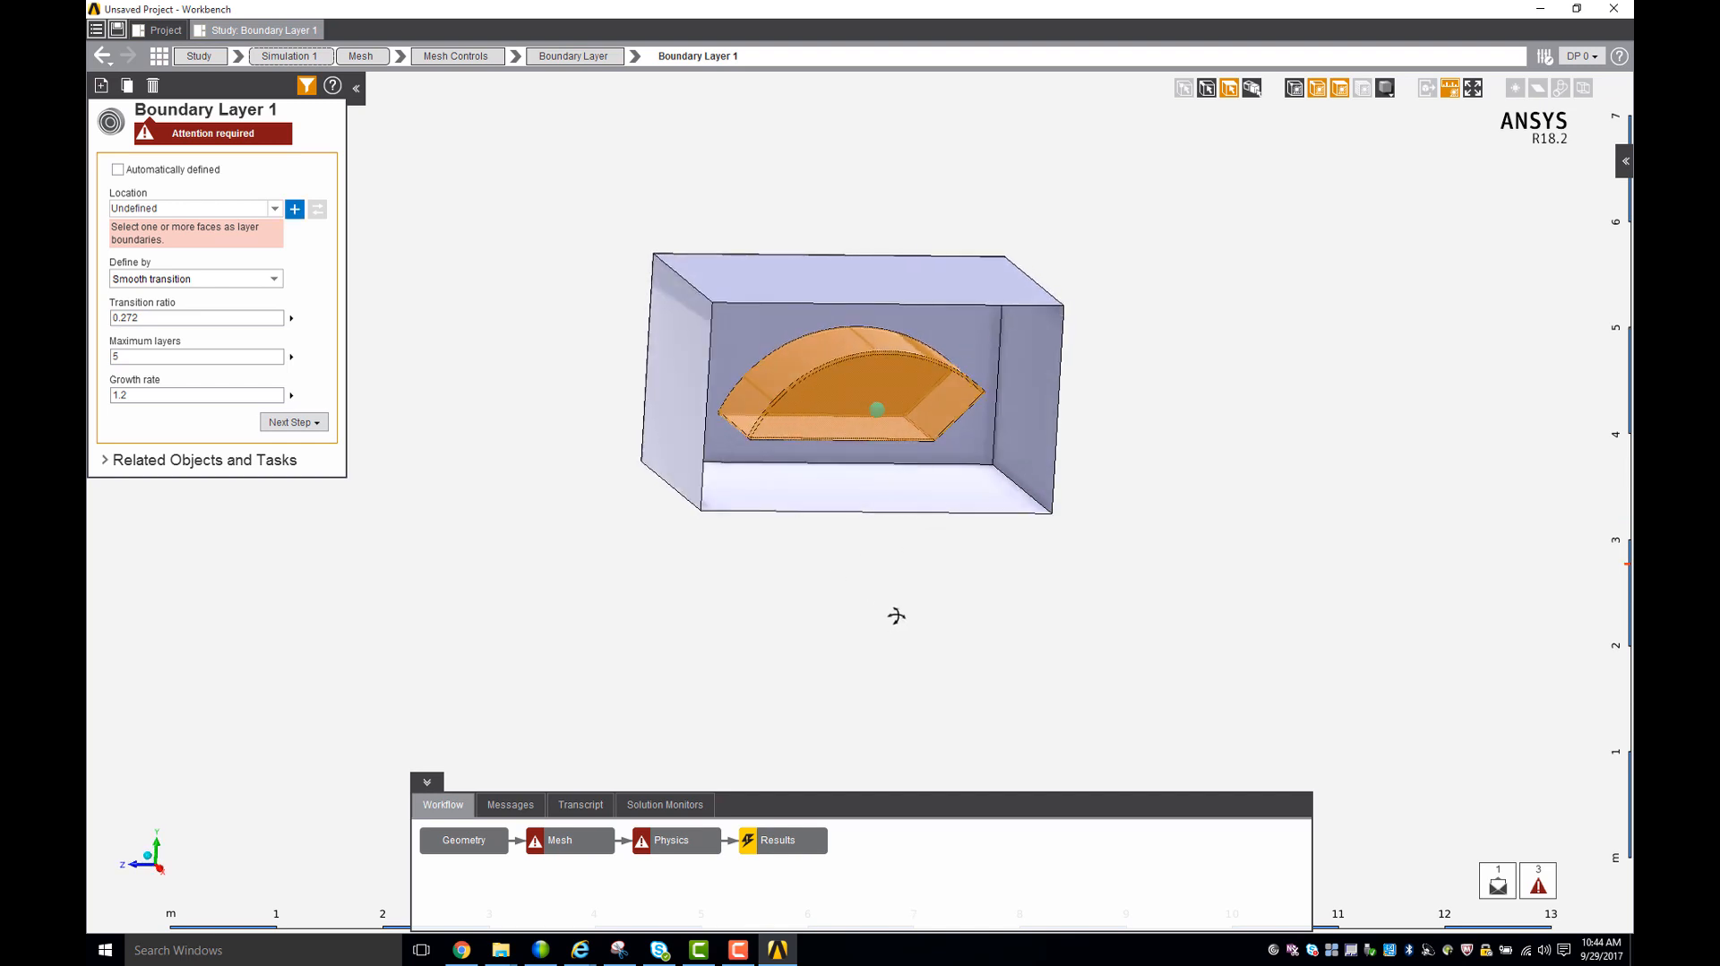
{"action": "middle_click_drag", "start_coordinate": [1137, 561], "coordinate": [896, 528]}
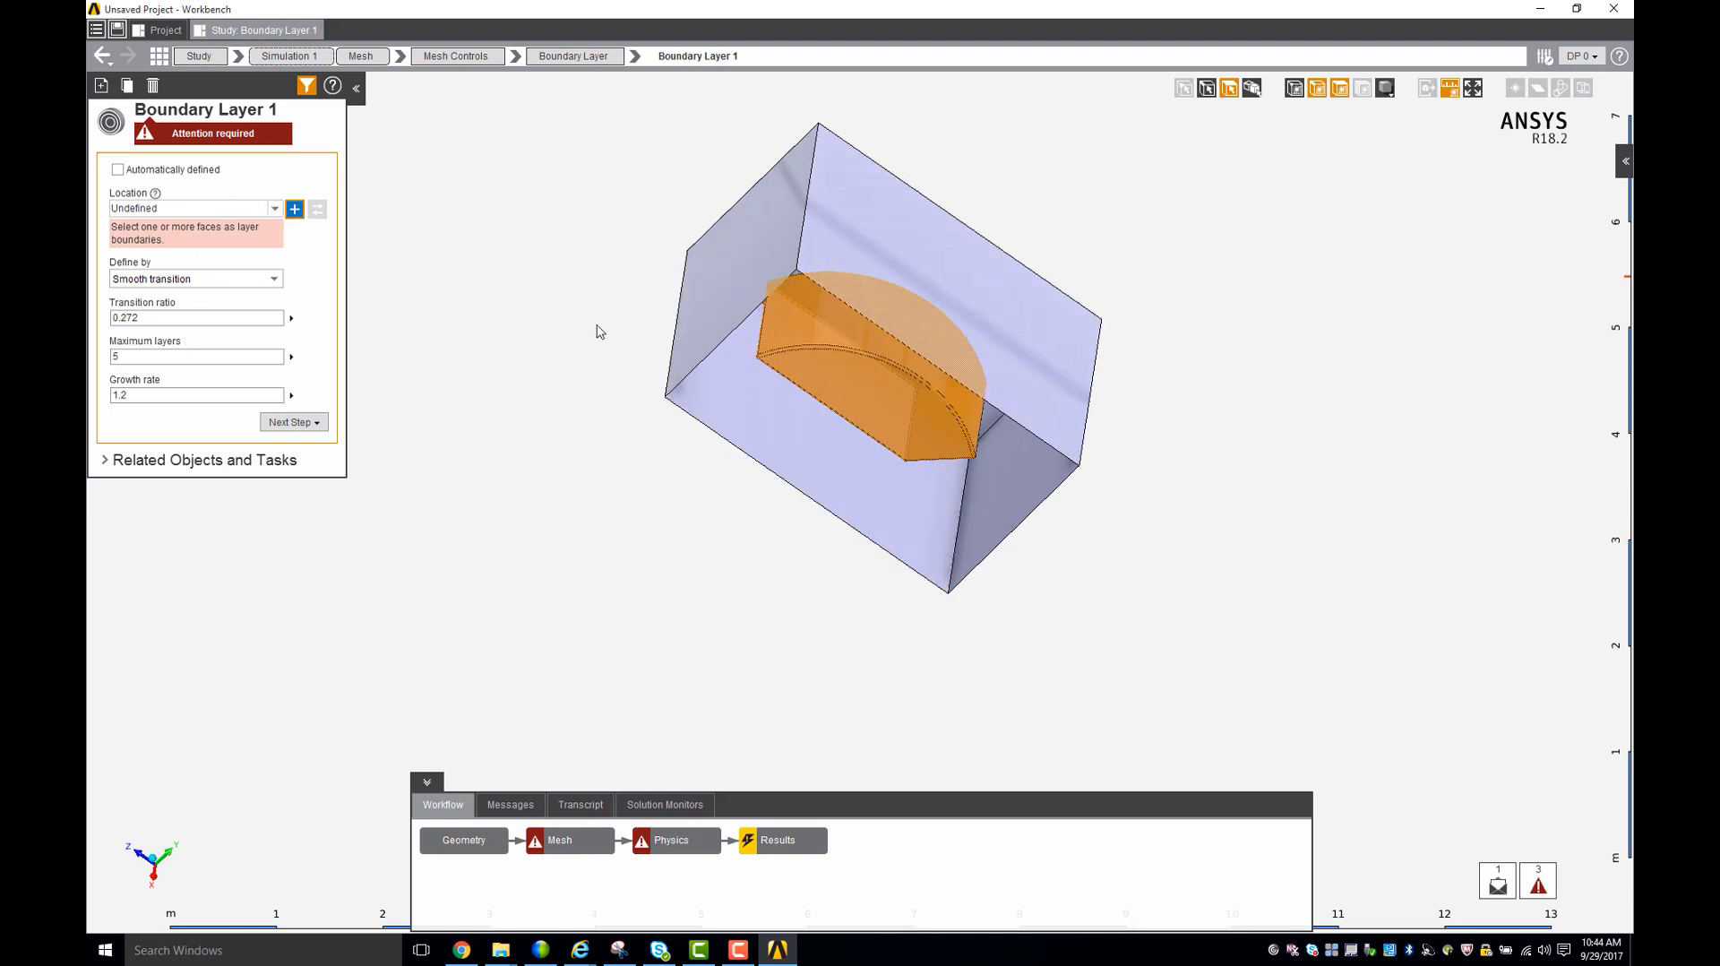
{"action": "left_click", "coordinate": [868, 371]}
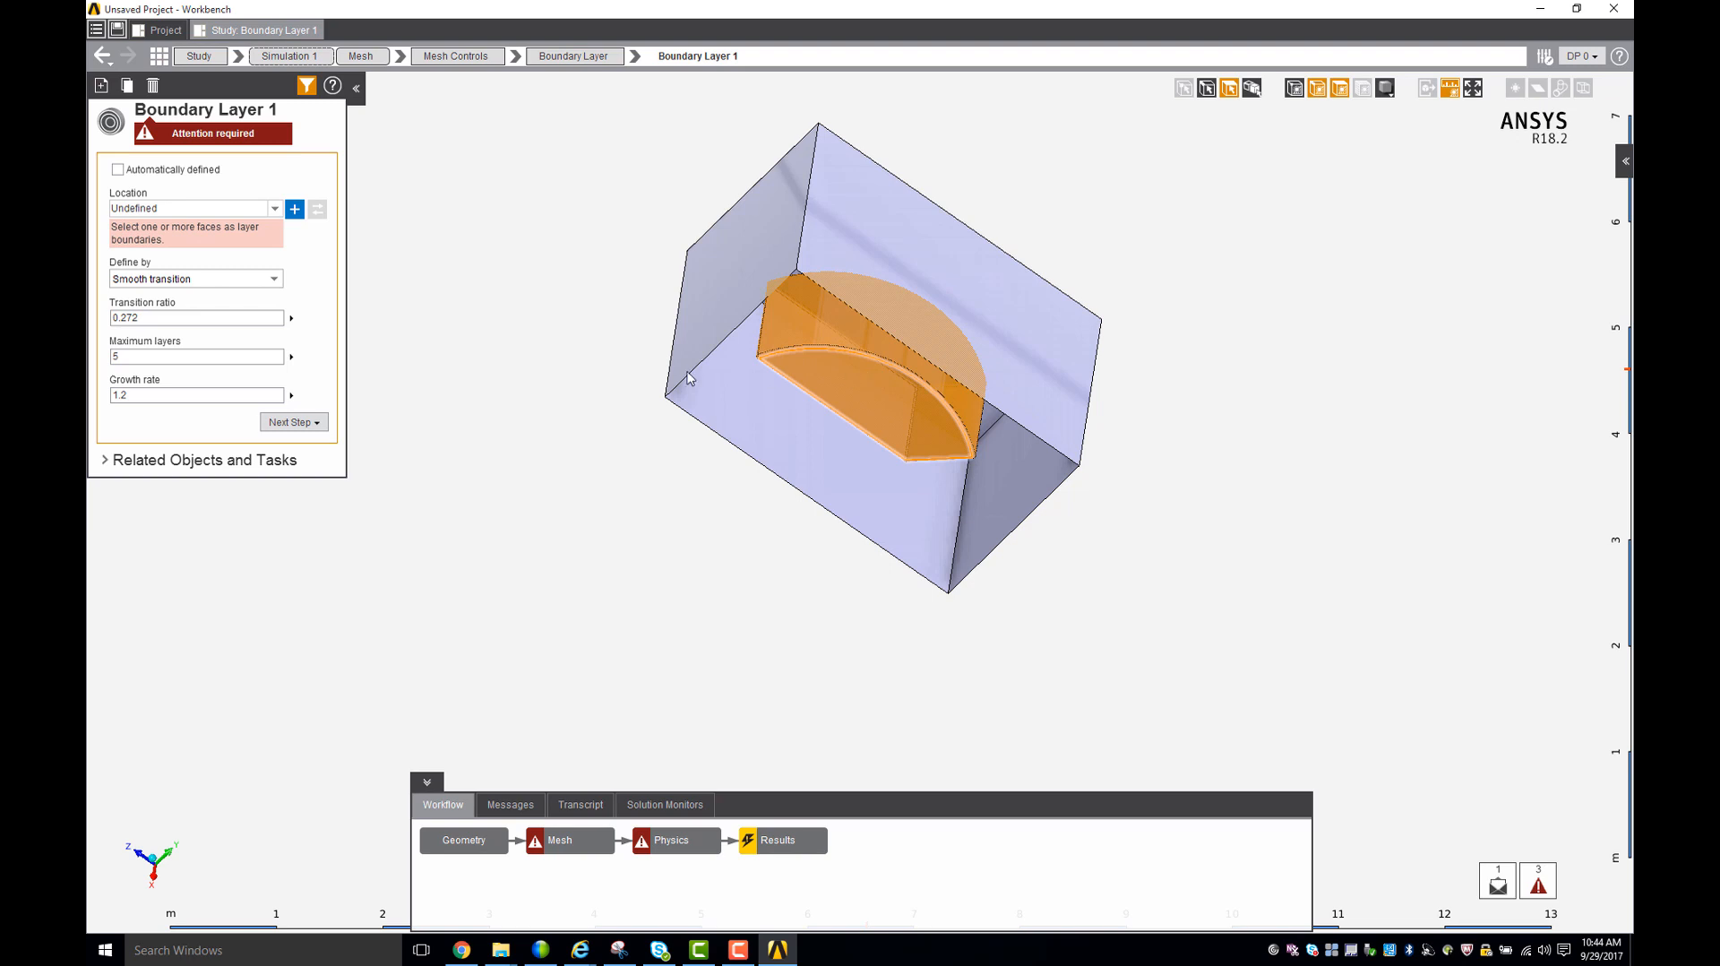
{"action": "left_click", "coordinate": [294, 211]}
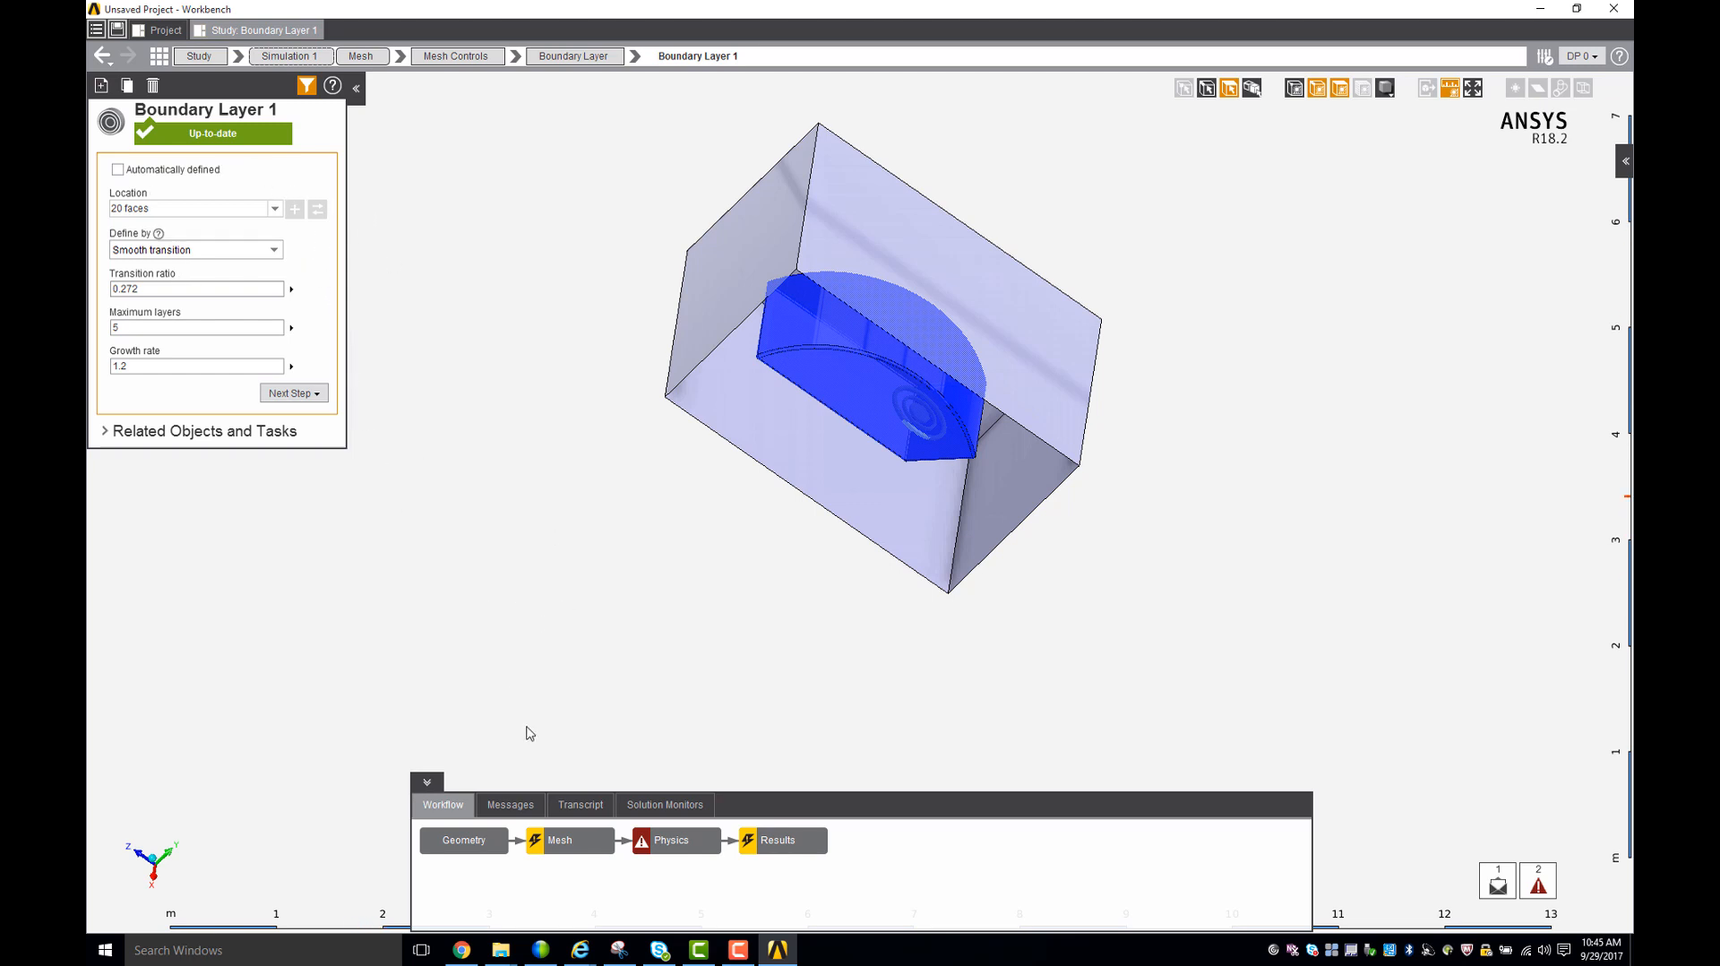
- Return to the Mesh task and generate the mesh with the predefined settings
{"action": "left_click", "coordinate": [359, 58]}
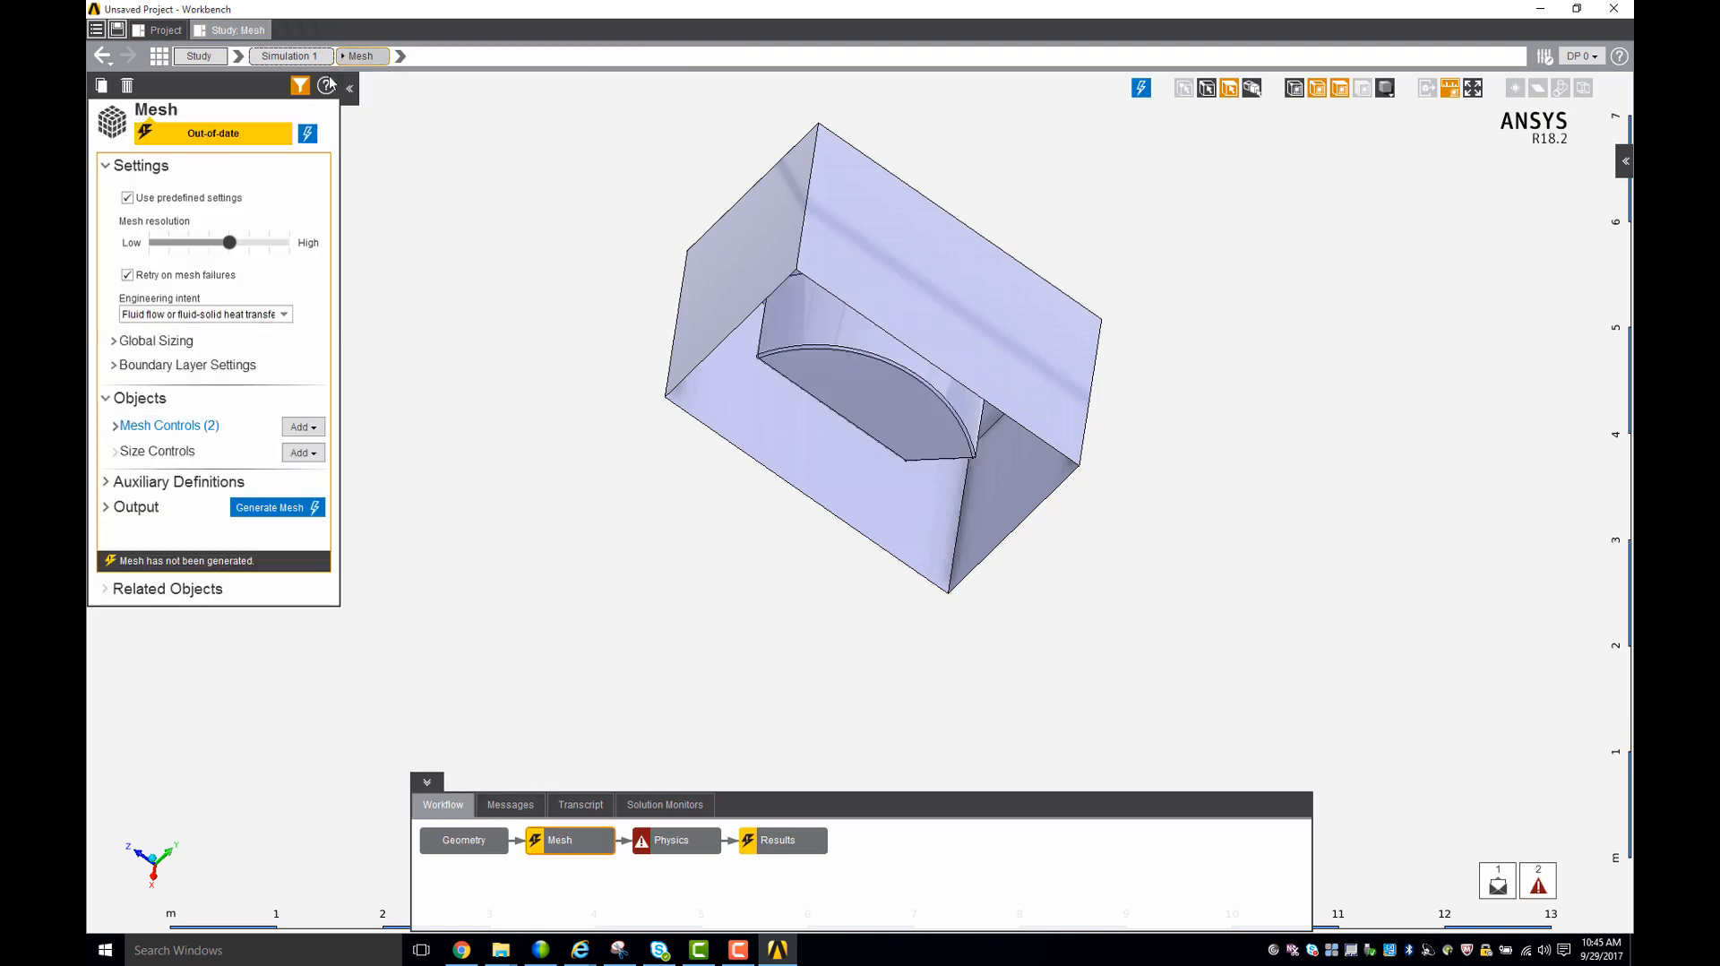
{"action": "left_click", "coordinate": [273, 508]}
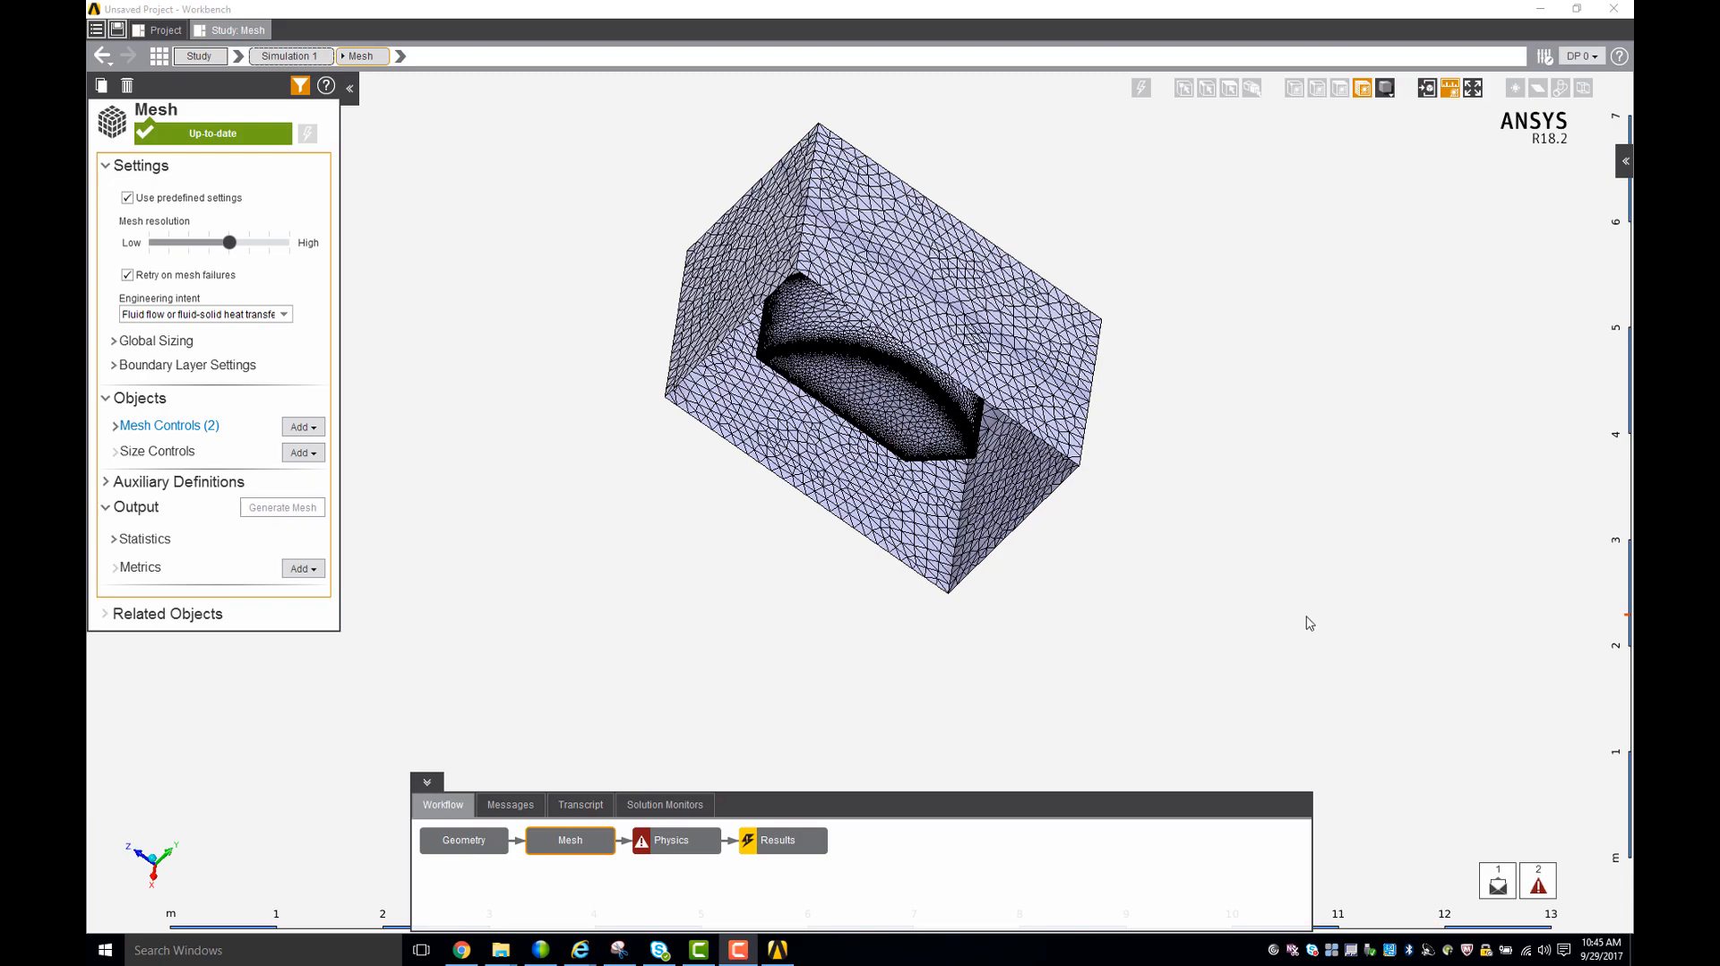
- Examine the generated mesh from several angles and close up along the curved edge of the car body
{"action": "middle_click_drag", "start_coordinate": [1305, 621], "coordinate": [1162, 568]}
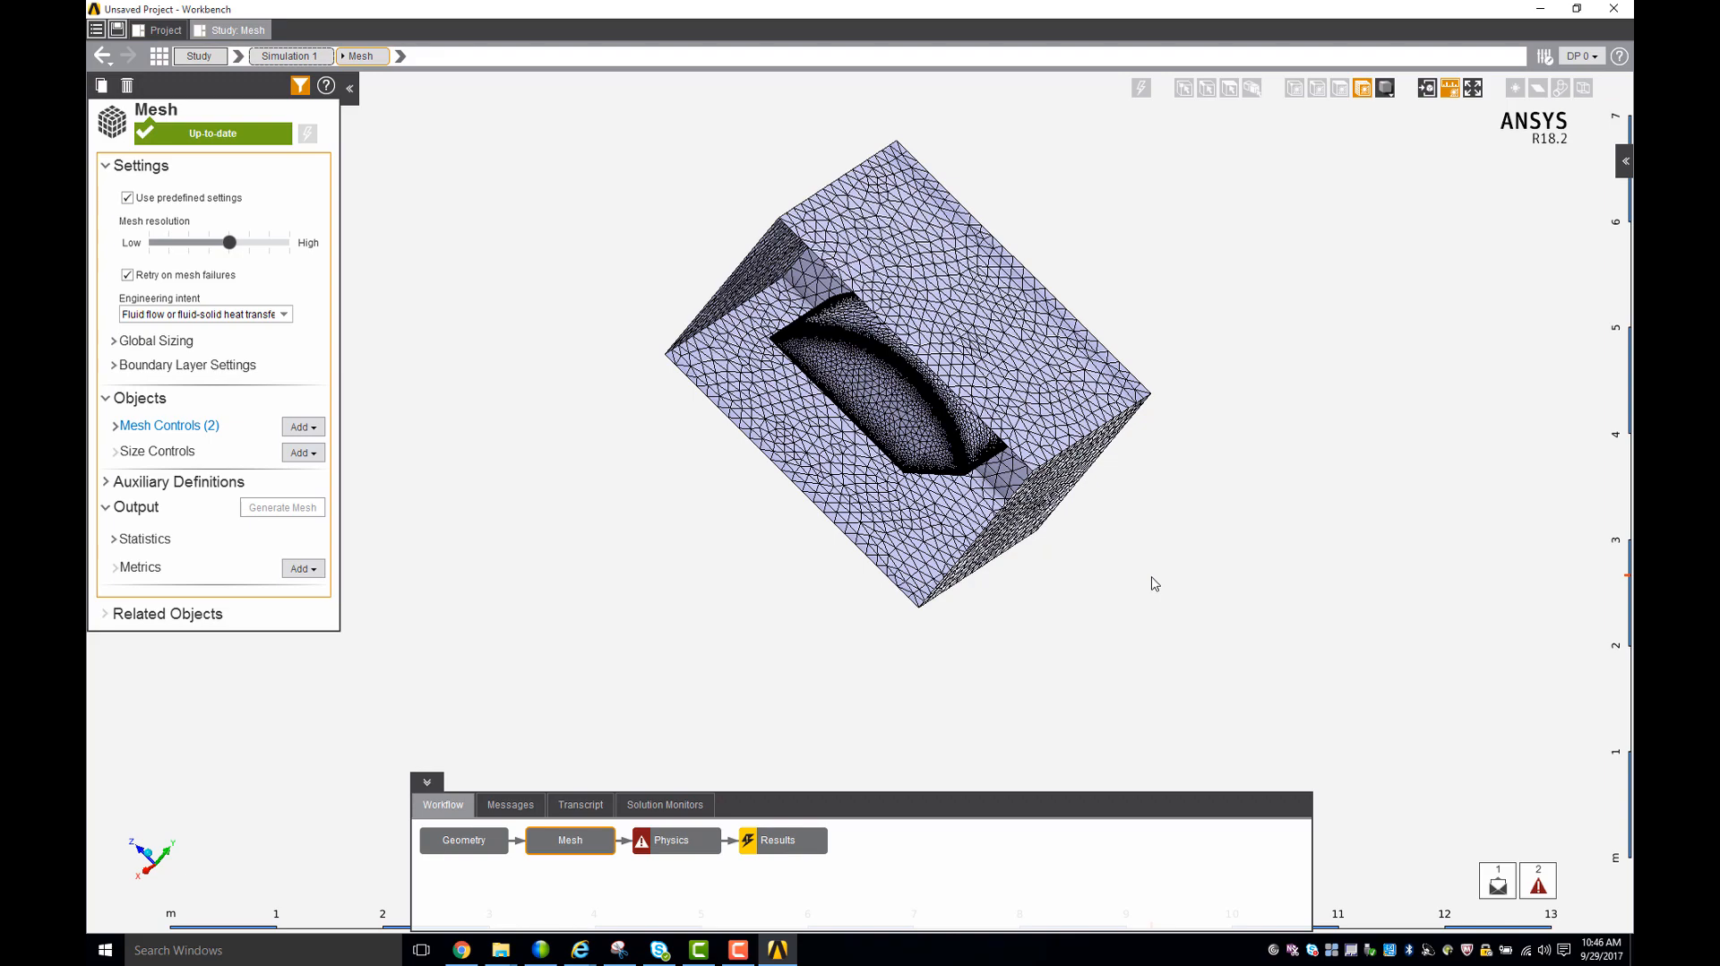
{"action": "middle_click_drag", "start_coordinate": [1153, 583], "coordinate": [1057, 625]}
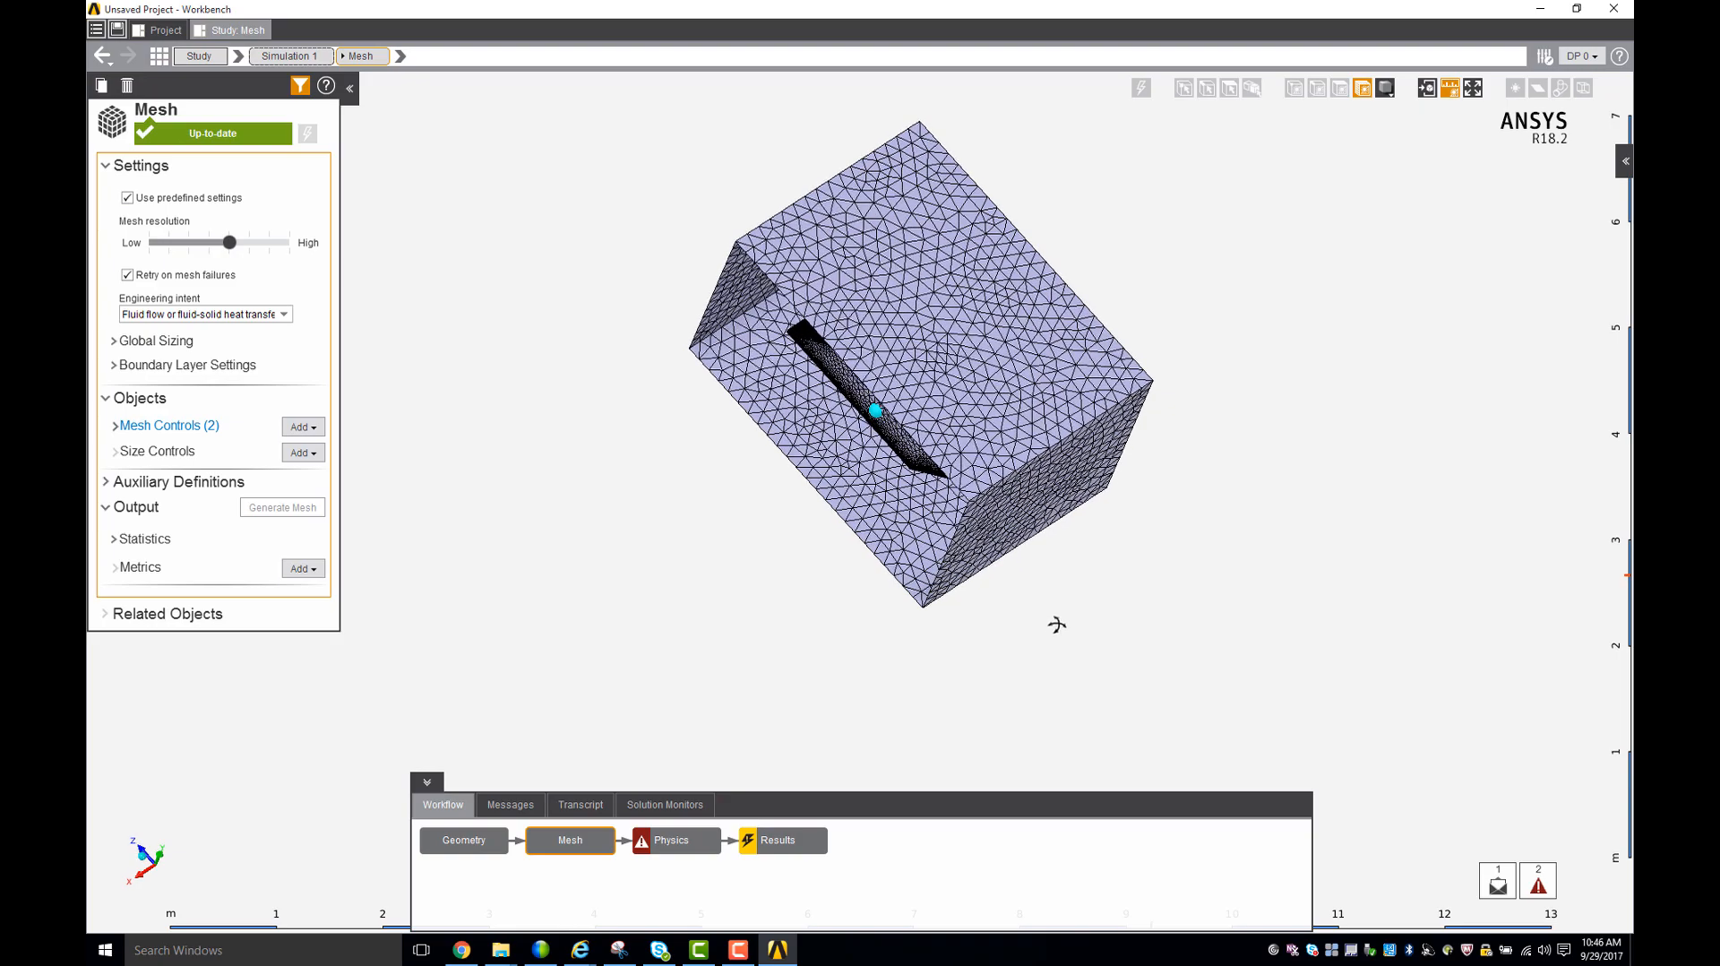
{"action": "middle_click_drag", "start_coordinate": [1152, 553], "coordinate": [1209, 520]}
{"action": "scroll", "coordinate": [925, 330], "scroll_direction": "down", "scroll_amount": 2}
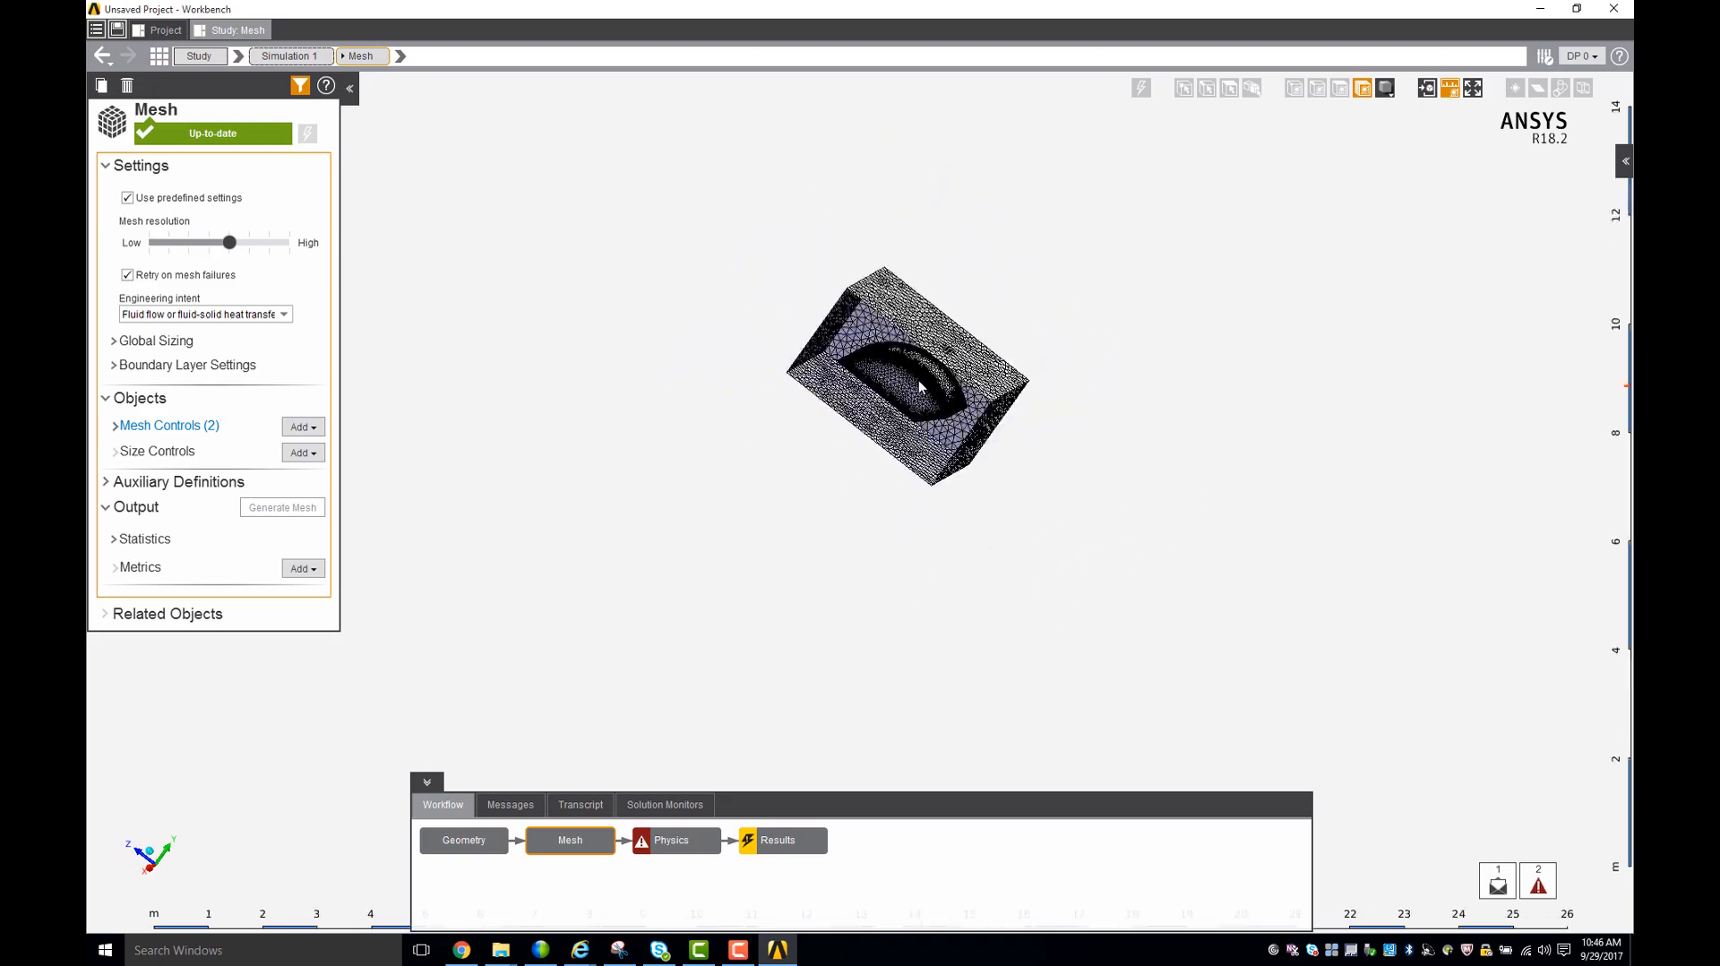
{"action": "scroll", "coordinate": [923, 383], "scroll_direction": "up", "scroll_amount": 8}
{"action": "scroll", "coordinate": [908, 347], "scroll_direction": "up", "scroll_amount": 6}
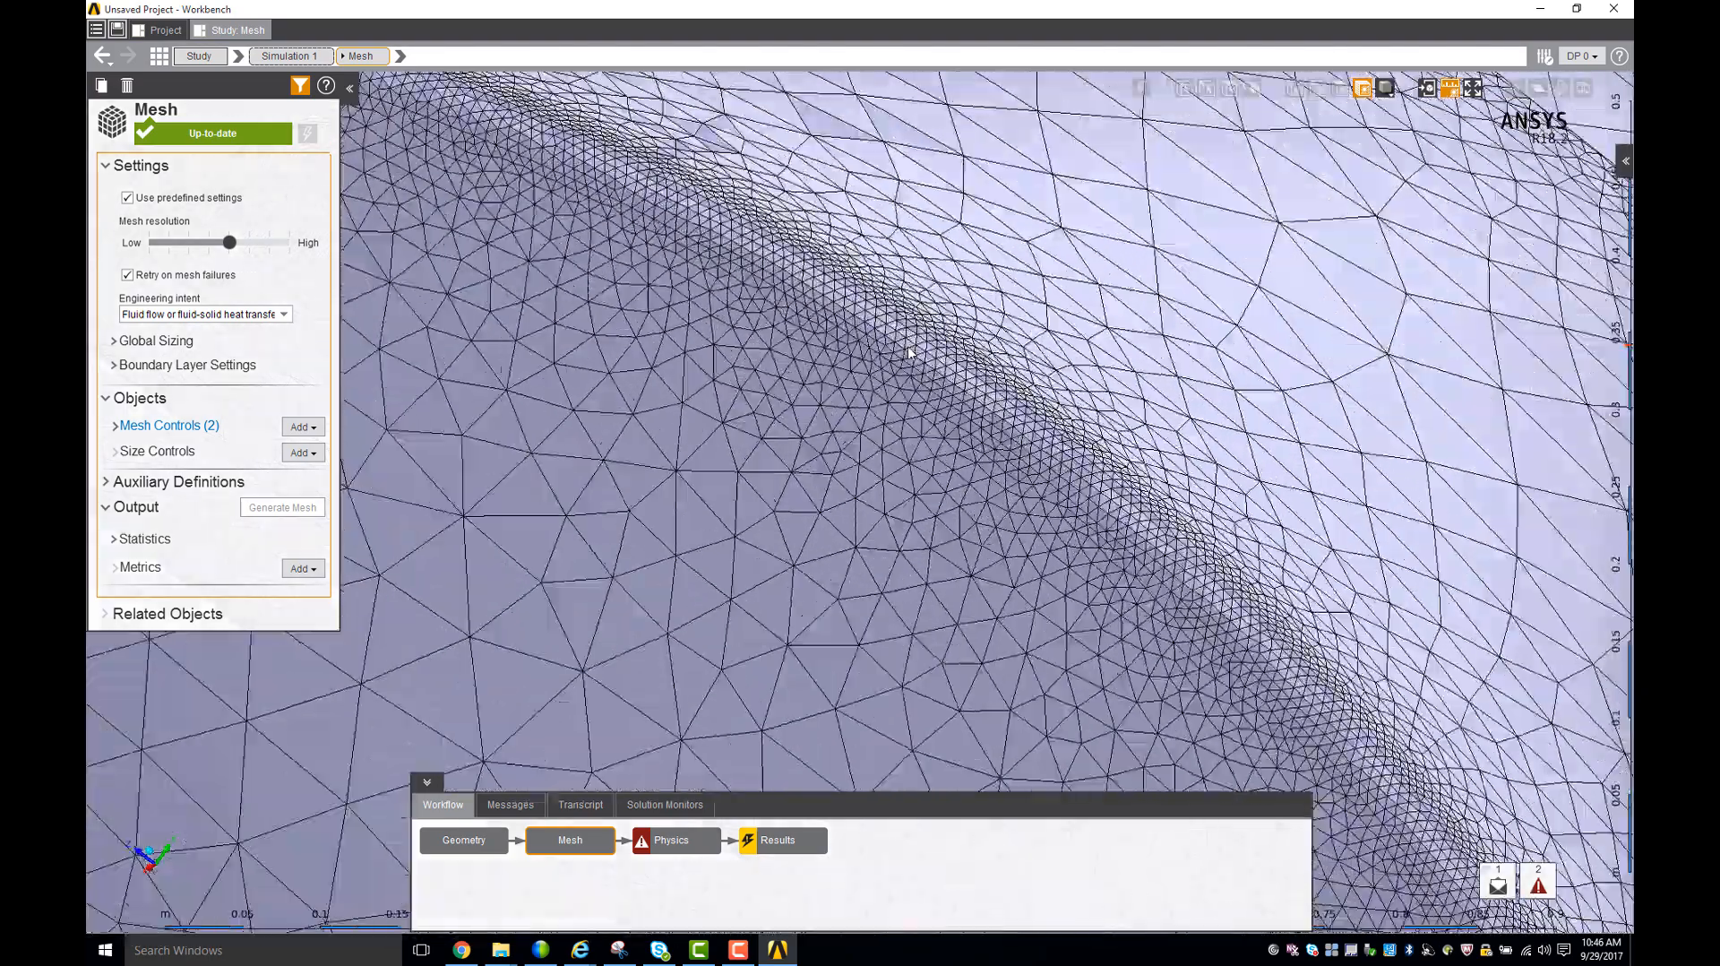
{"action": "middle_click_drag", "start_coordinate": [908, 341], "coordinate": [842, 381]}
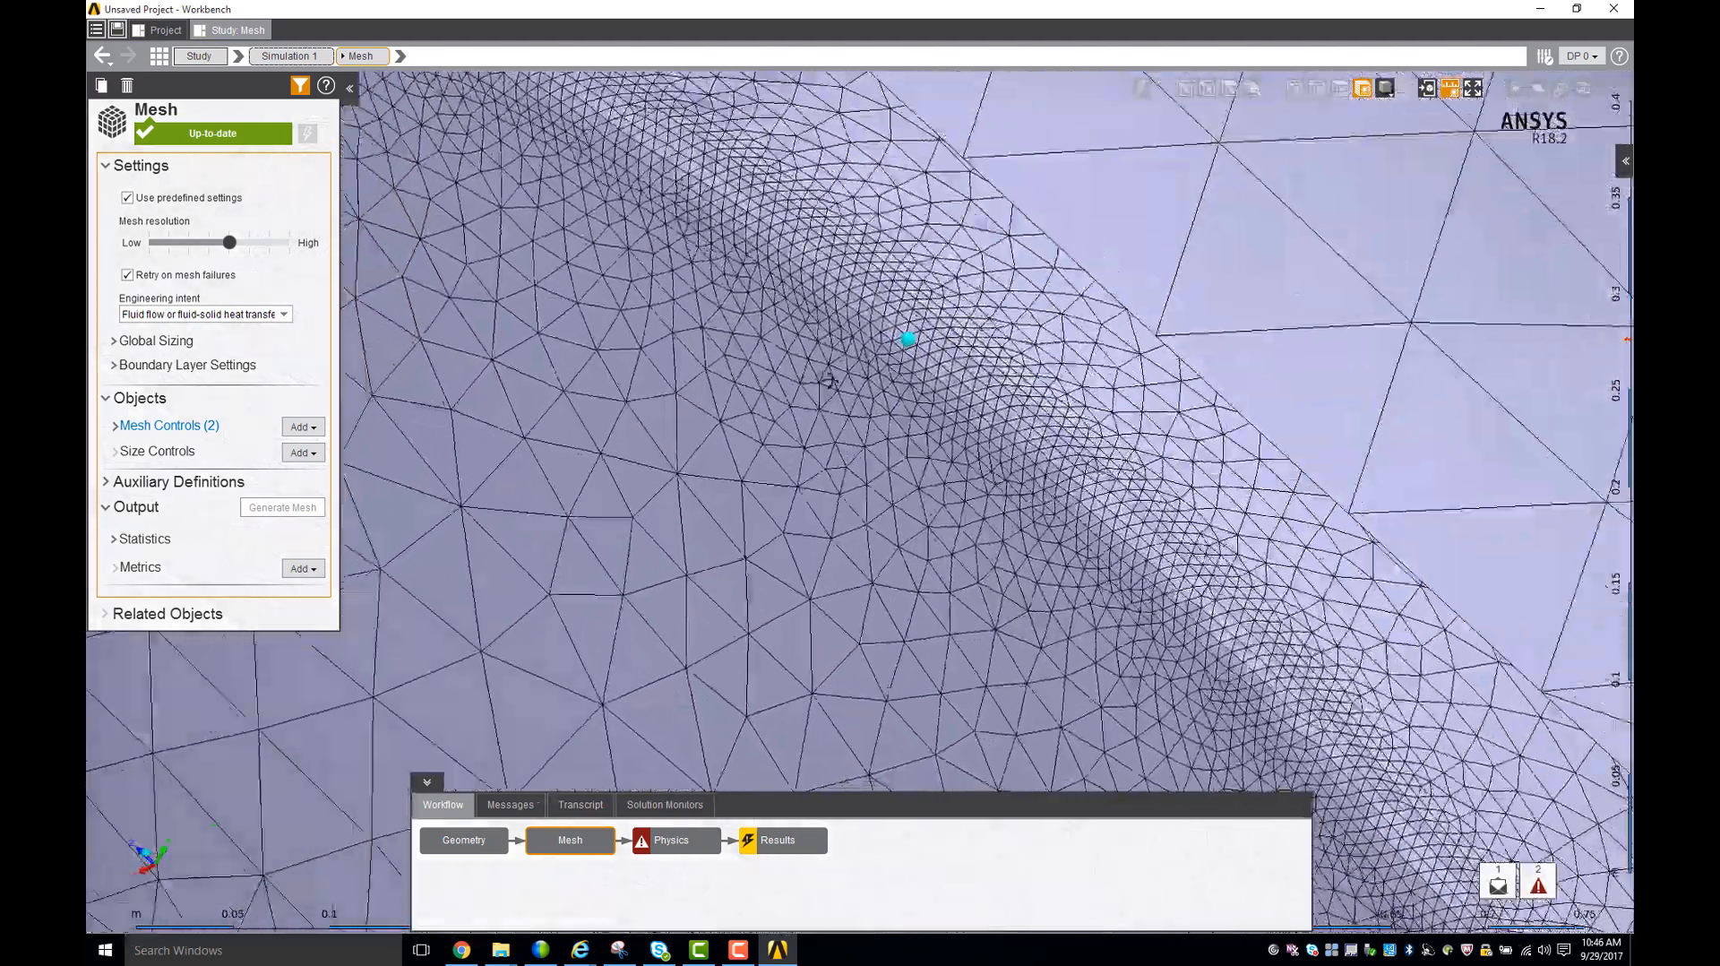
- Finish inspecting the mesh around the car body and open the Physics task
{"action": "scroll", "coordinate": [842, 381], "scroll_direction": "up", "scroll_amount": 3}
{"action": "scroll", "coordinate": [842, 381], "scroll_direction": "down", "scroll_amount": 10}
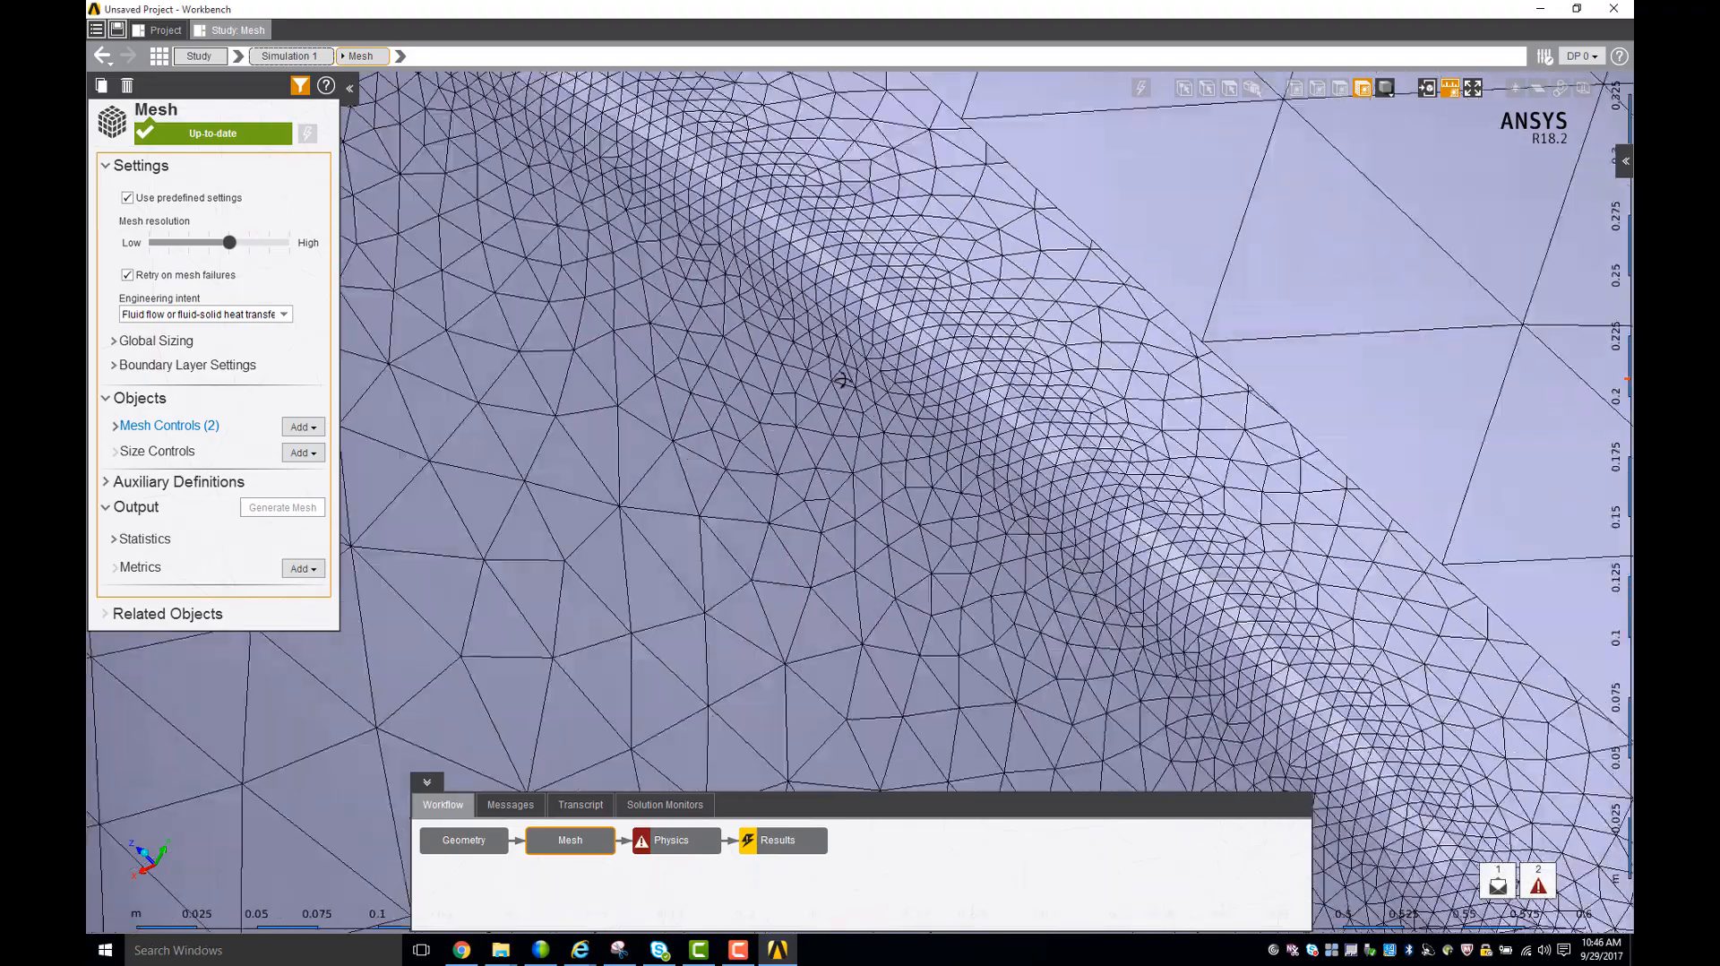
{"action": "scroll", "coordinate": [876, 385], "scroll_direction": "down", "scroll_amount": 7}
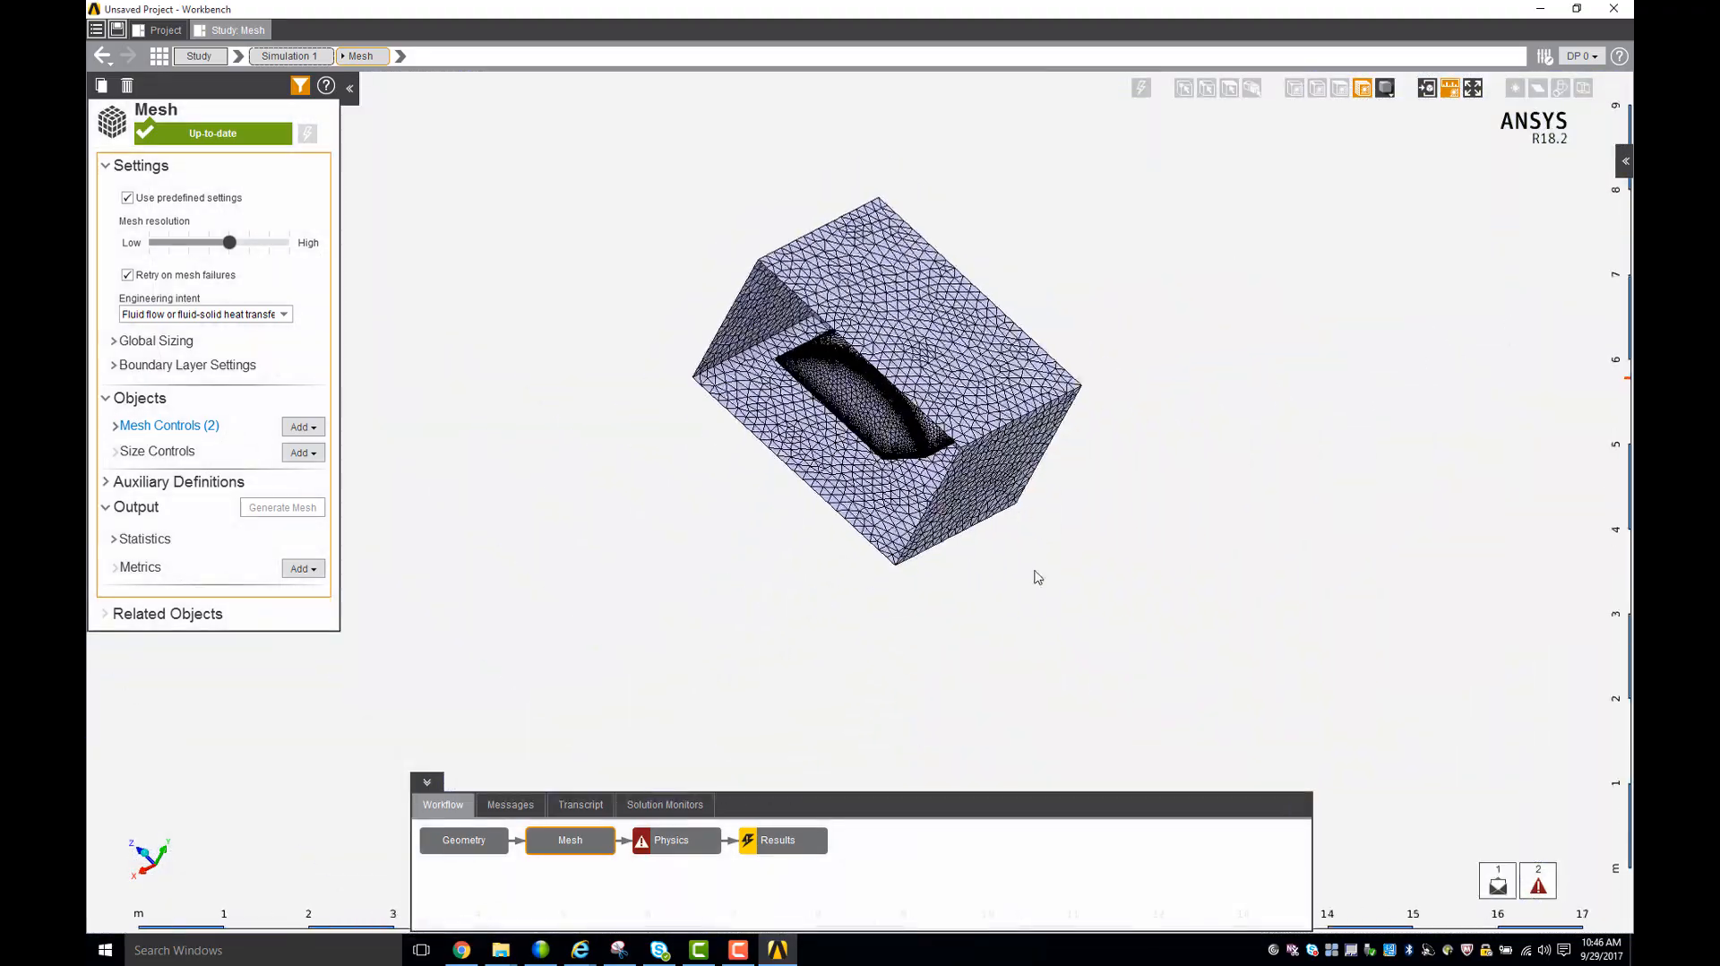
{"action": "middle_click_drag", "start_coordinate": [1033, 580], "coordinate": [681, 663]}
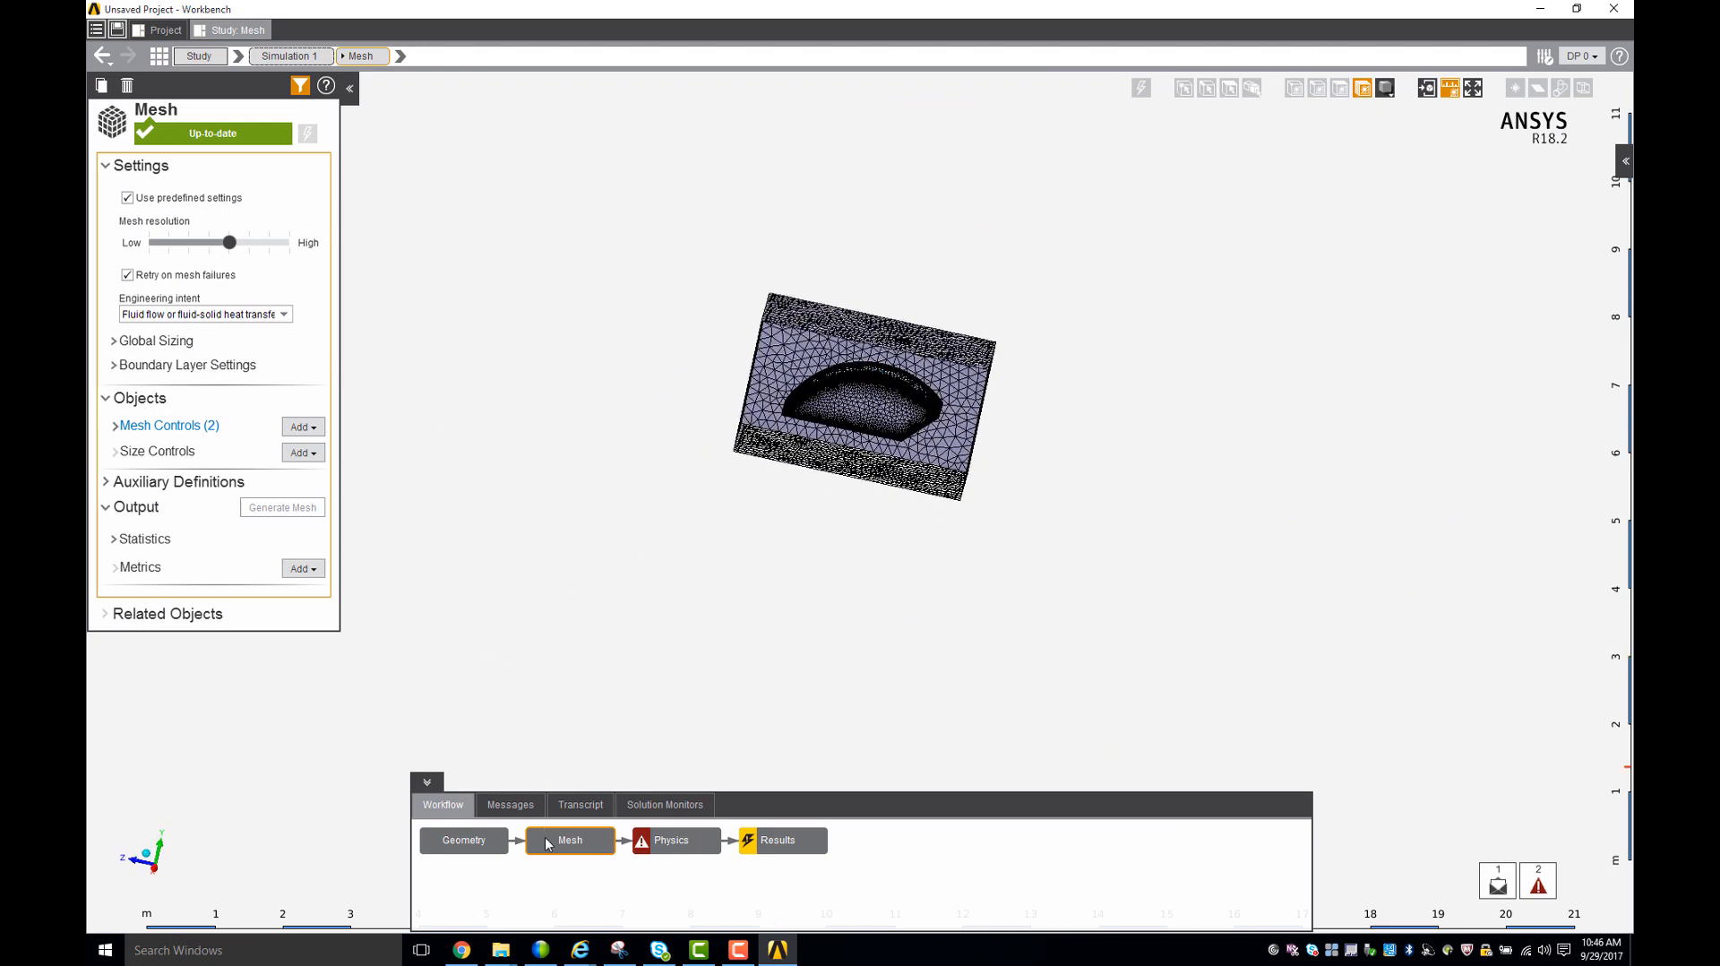
{"action": "left_click", "coordinate": [679, 848]}
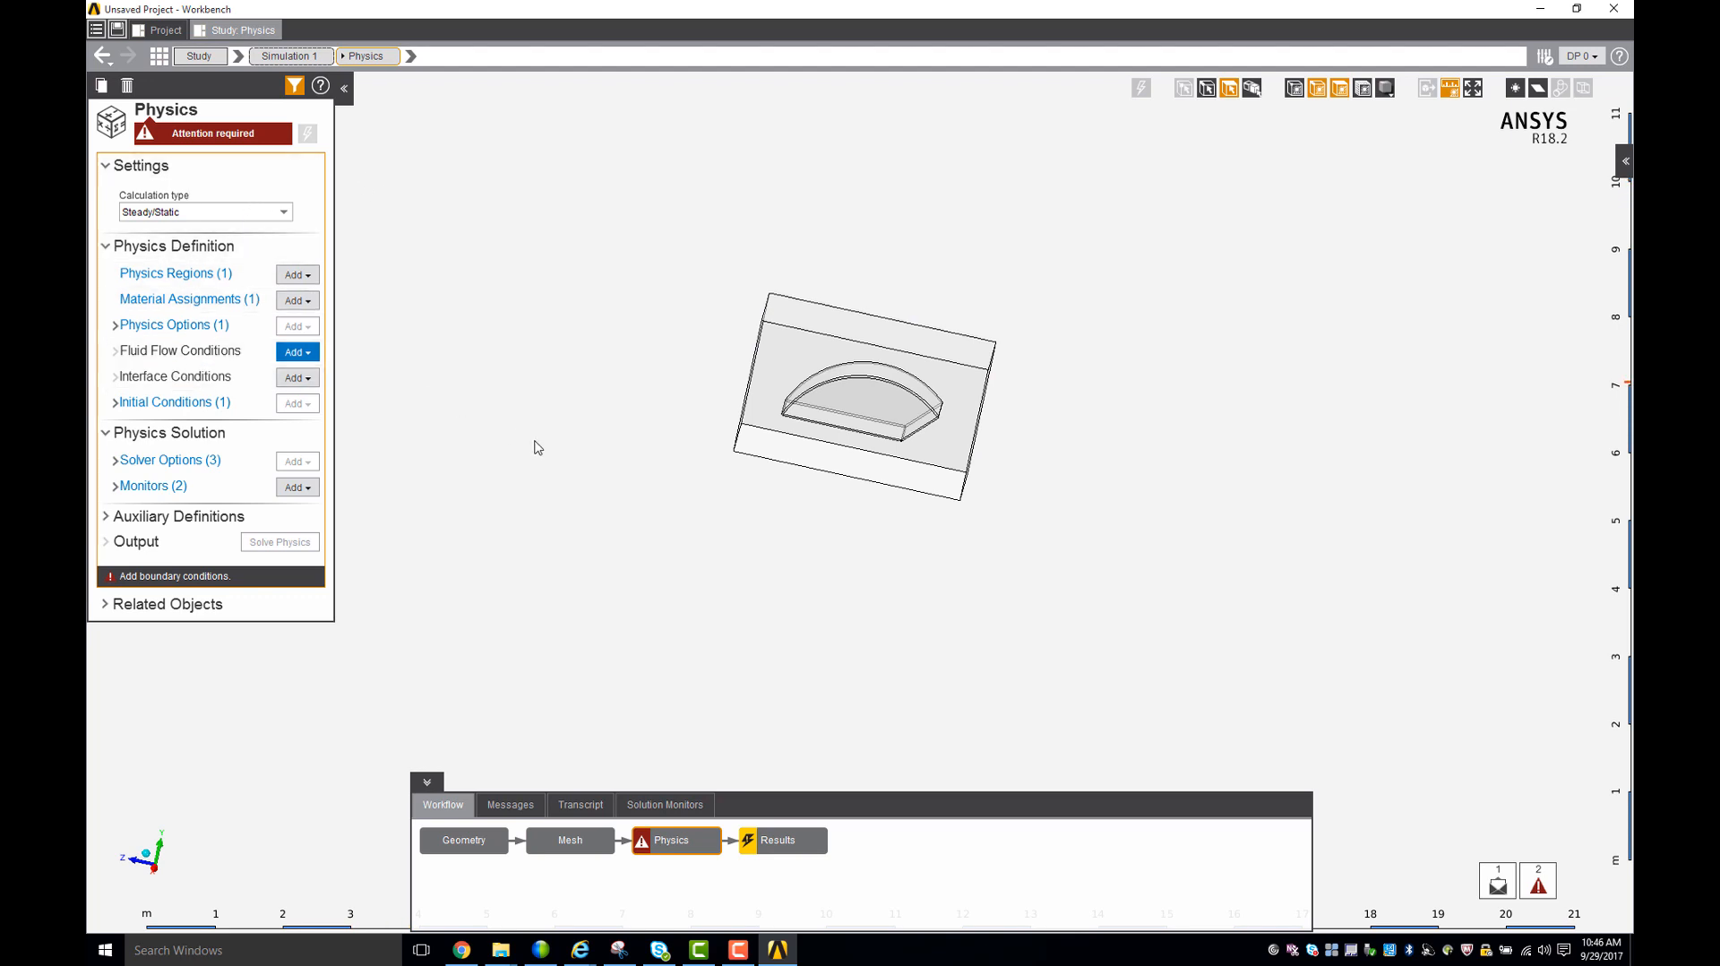
- Show all hidden faces so that the complete enclosure is displayed in the Physics task
{"action": "mouse_move", "coordinate": [603, 459]}
{"action": "middle_mouse_down"}
{"action": "mouse_move", "coordinate": [634, 472]}
{"action": "mouse_move", "coordinate": [561, 483]}
{"action": "mouse_move", "coordinate": [443, 399]}
{"action": "middle_mouse_up"}
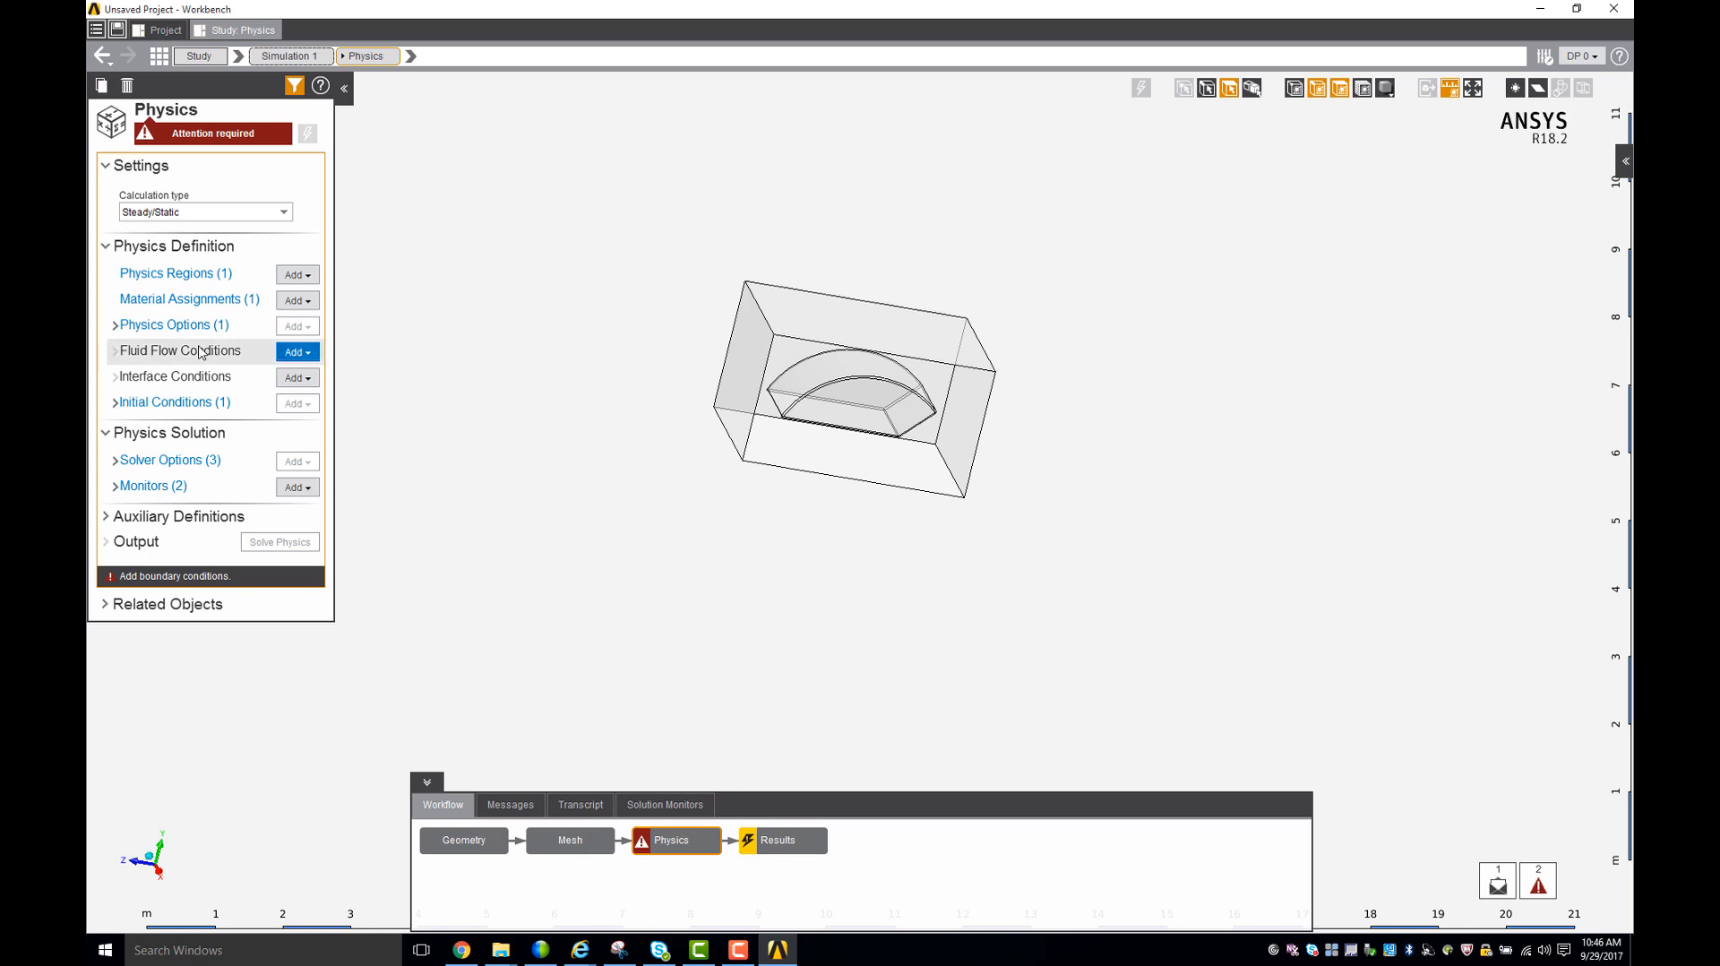
{"action": "left_click", "coordinate": [301, 353]}
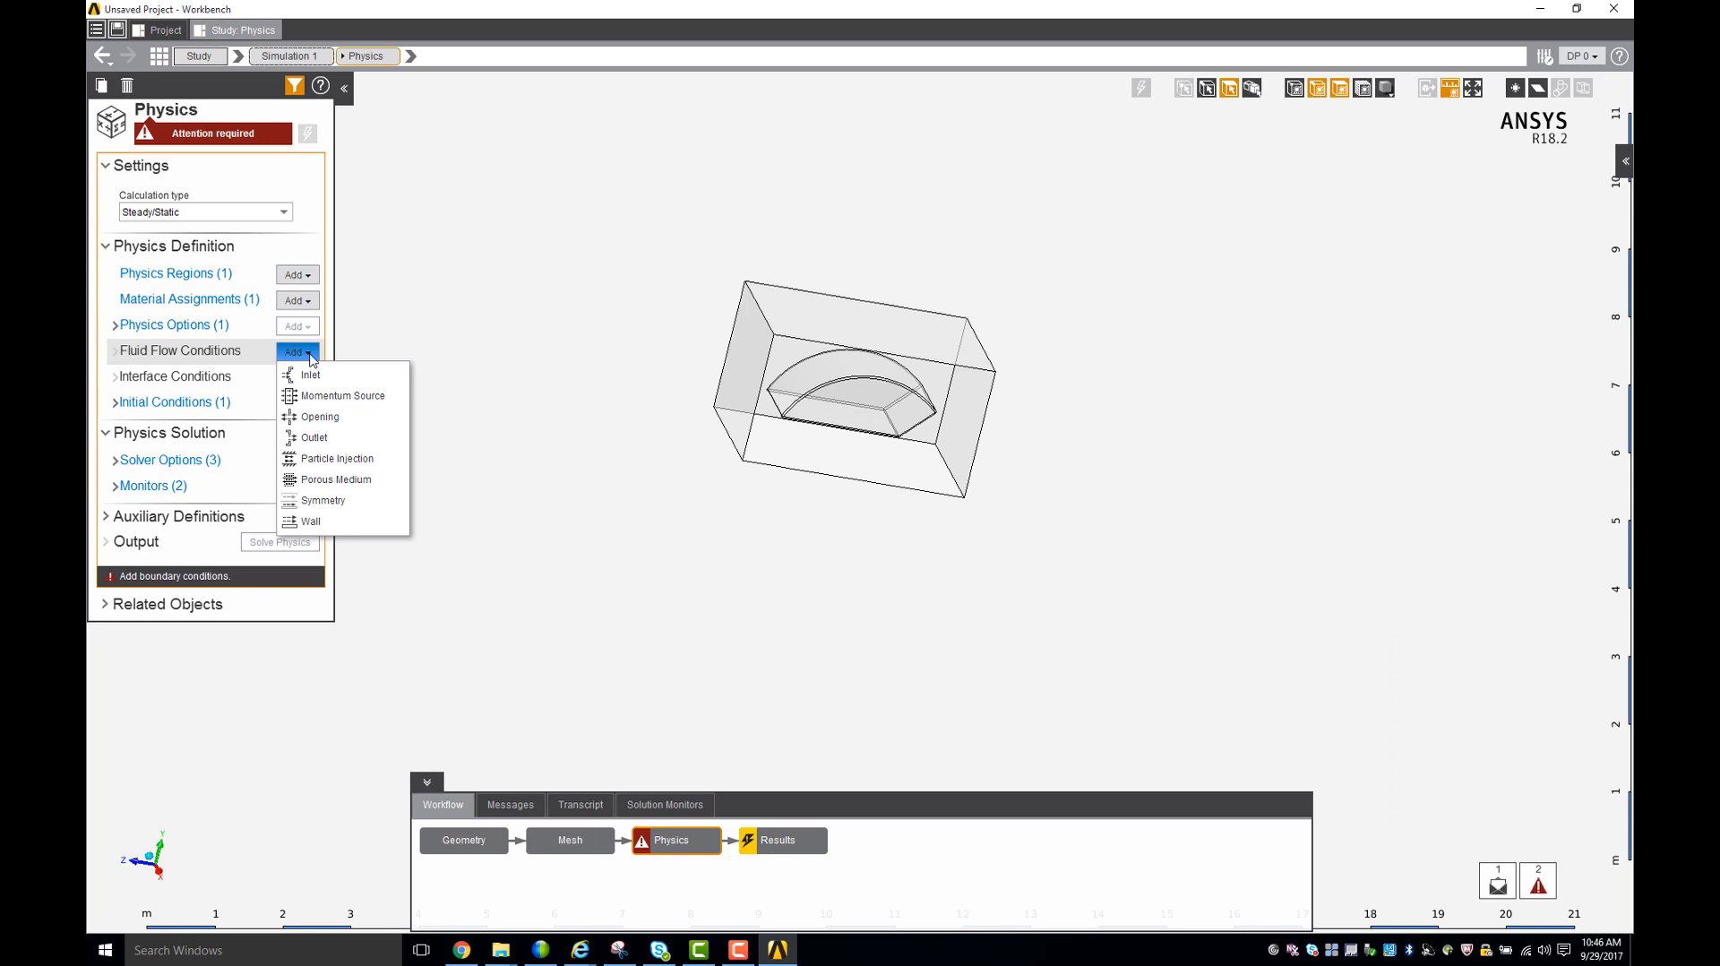
{"action": "left_click", "coordinate": [559, 278]}
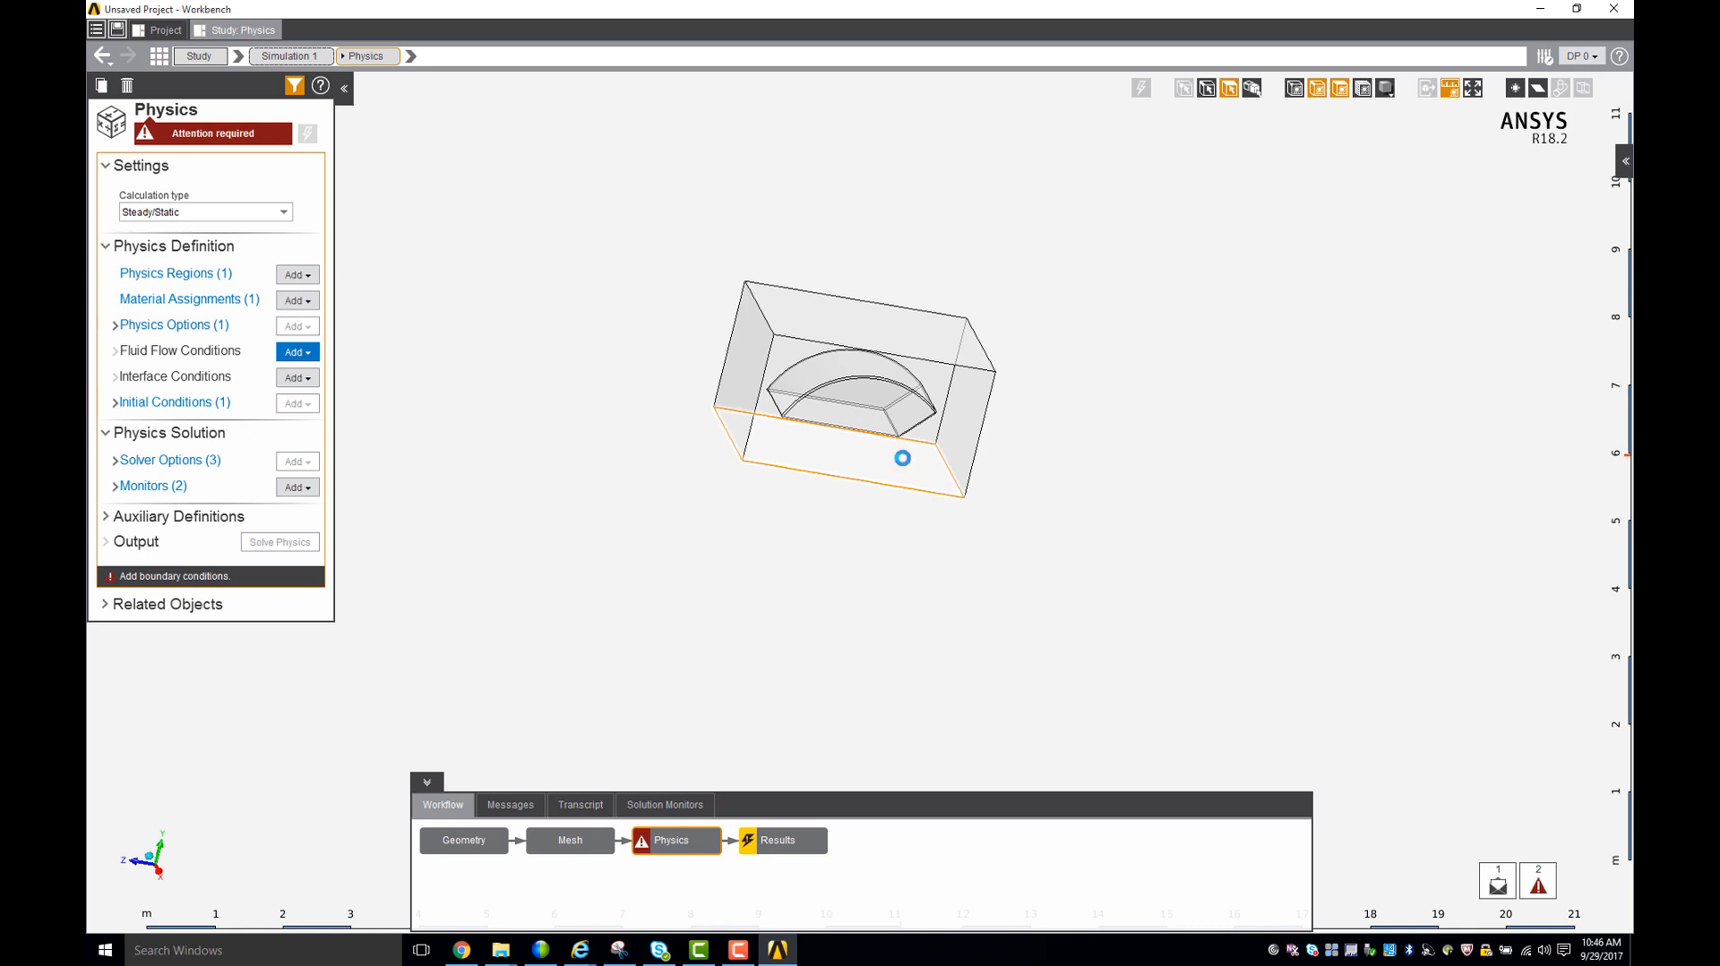
{"action": "middle_click_drag", "start_coordinate": [899, 456], "coordinate": [960, 494]}
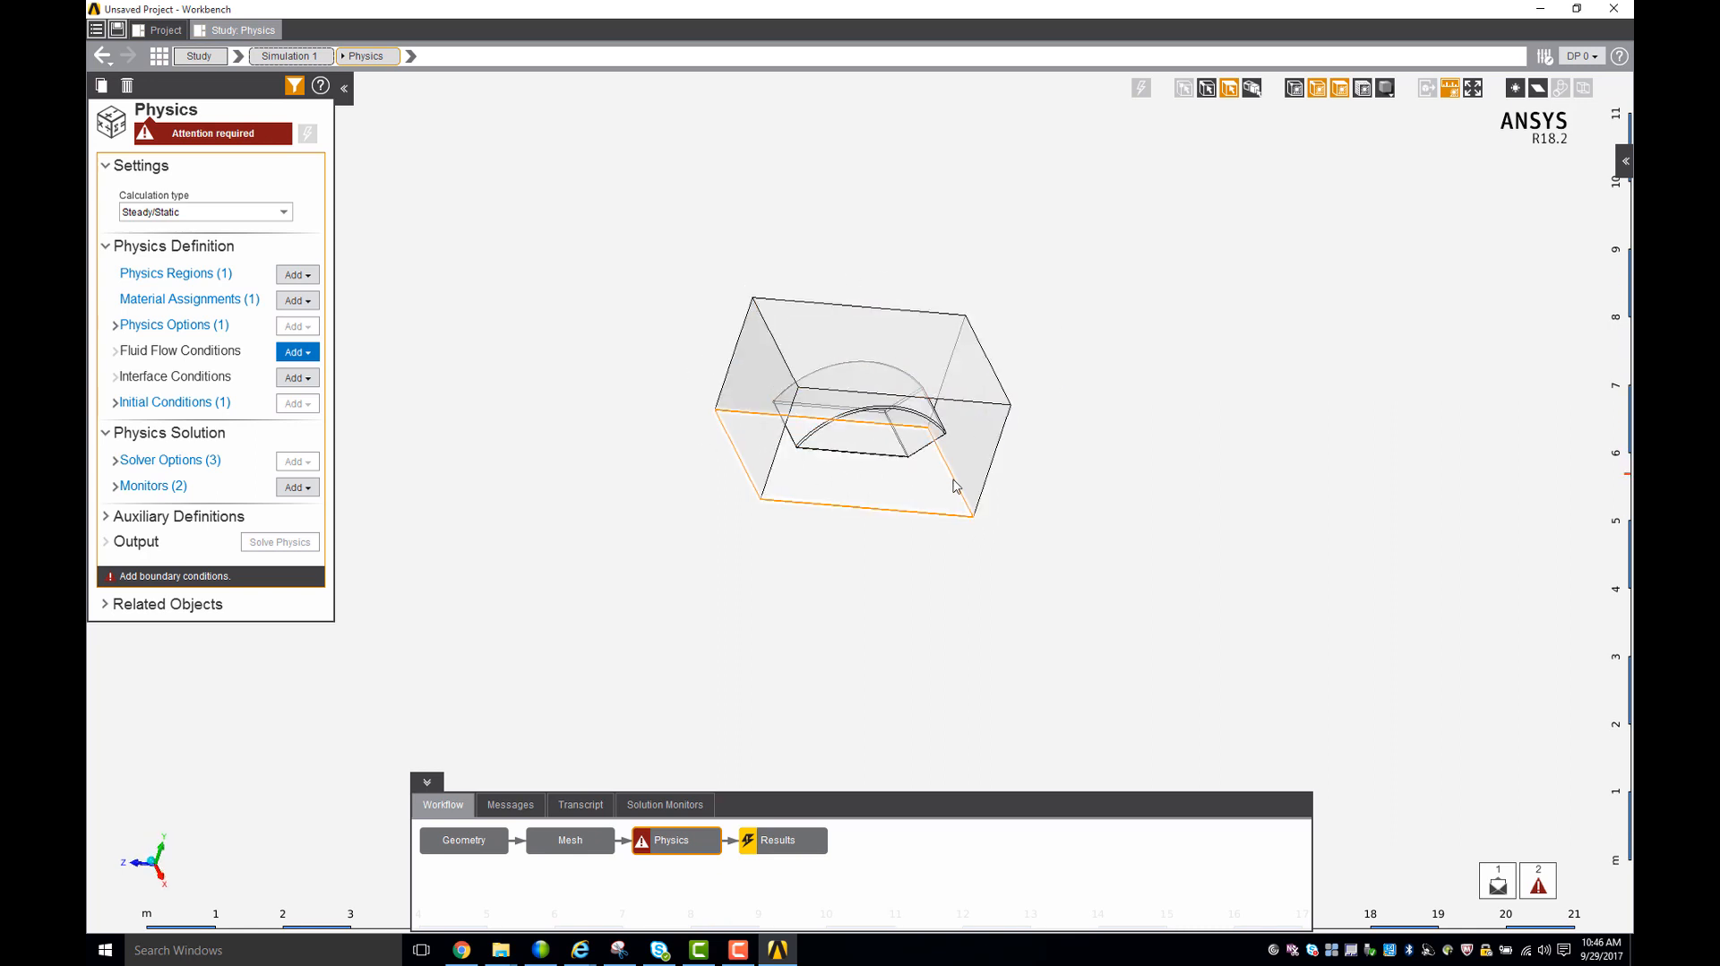
{"action": "right_click", "coordinate": [581, 431]}
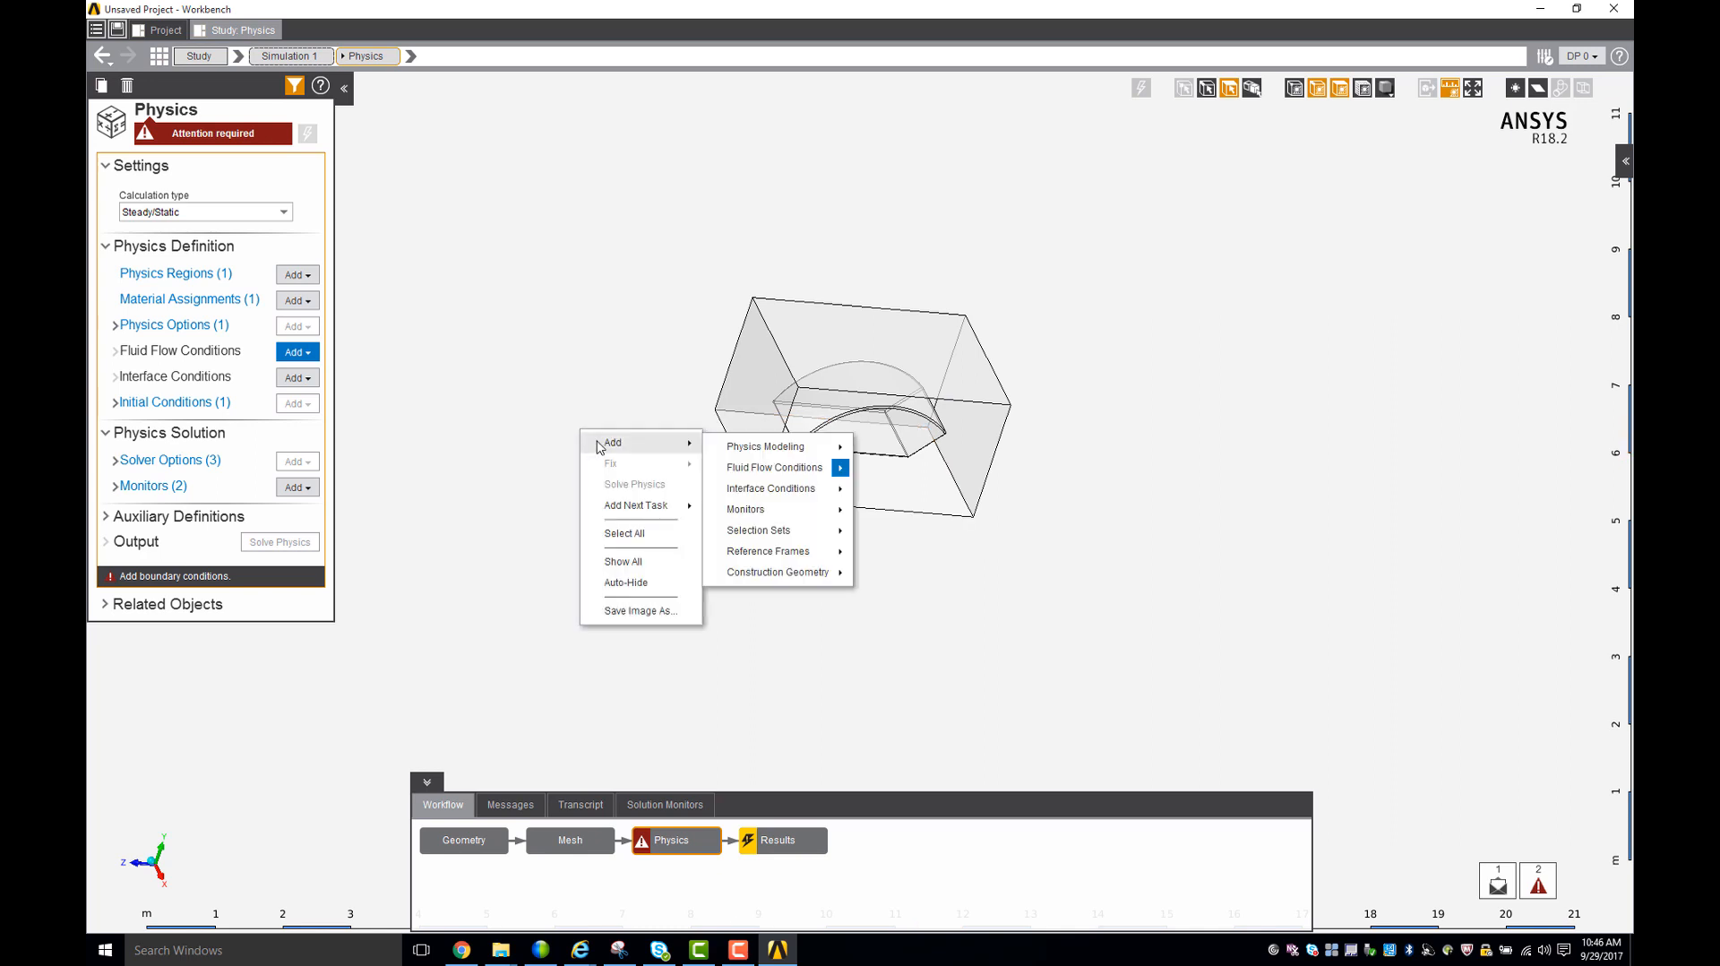
{"action": "left_click", "coordinate": [630, 561]}
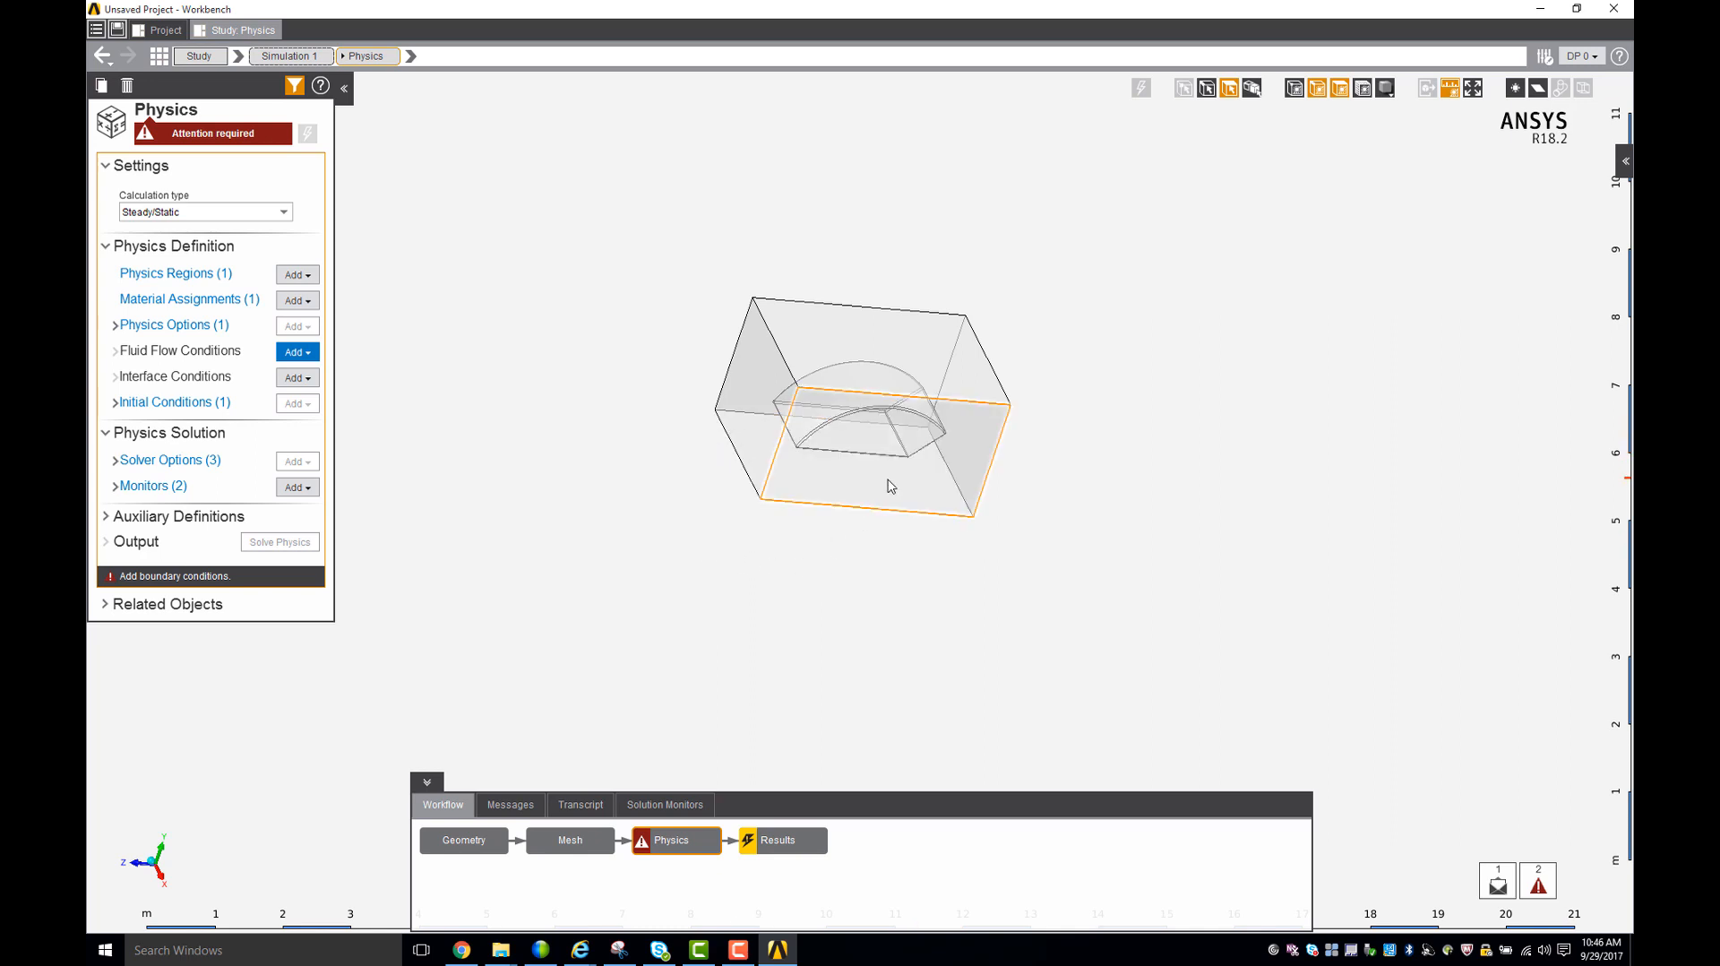
- Add an inlet on the enclosure's +Z end face with a velocity magnitude of 5 m/s
{"action": "middle_click_drag", "start_coordinate": [860, 340], "coordinate": [987, 461]}
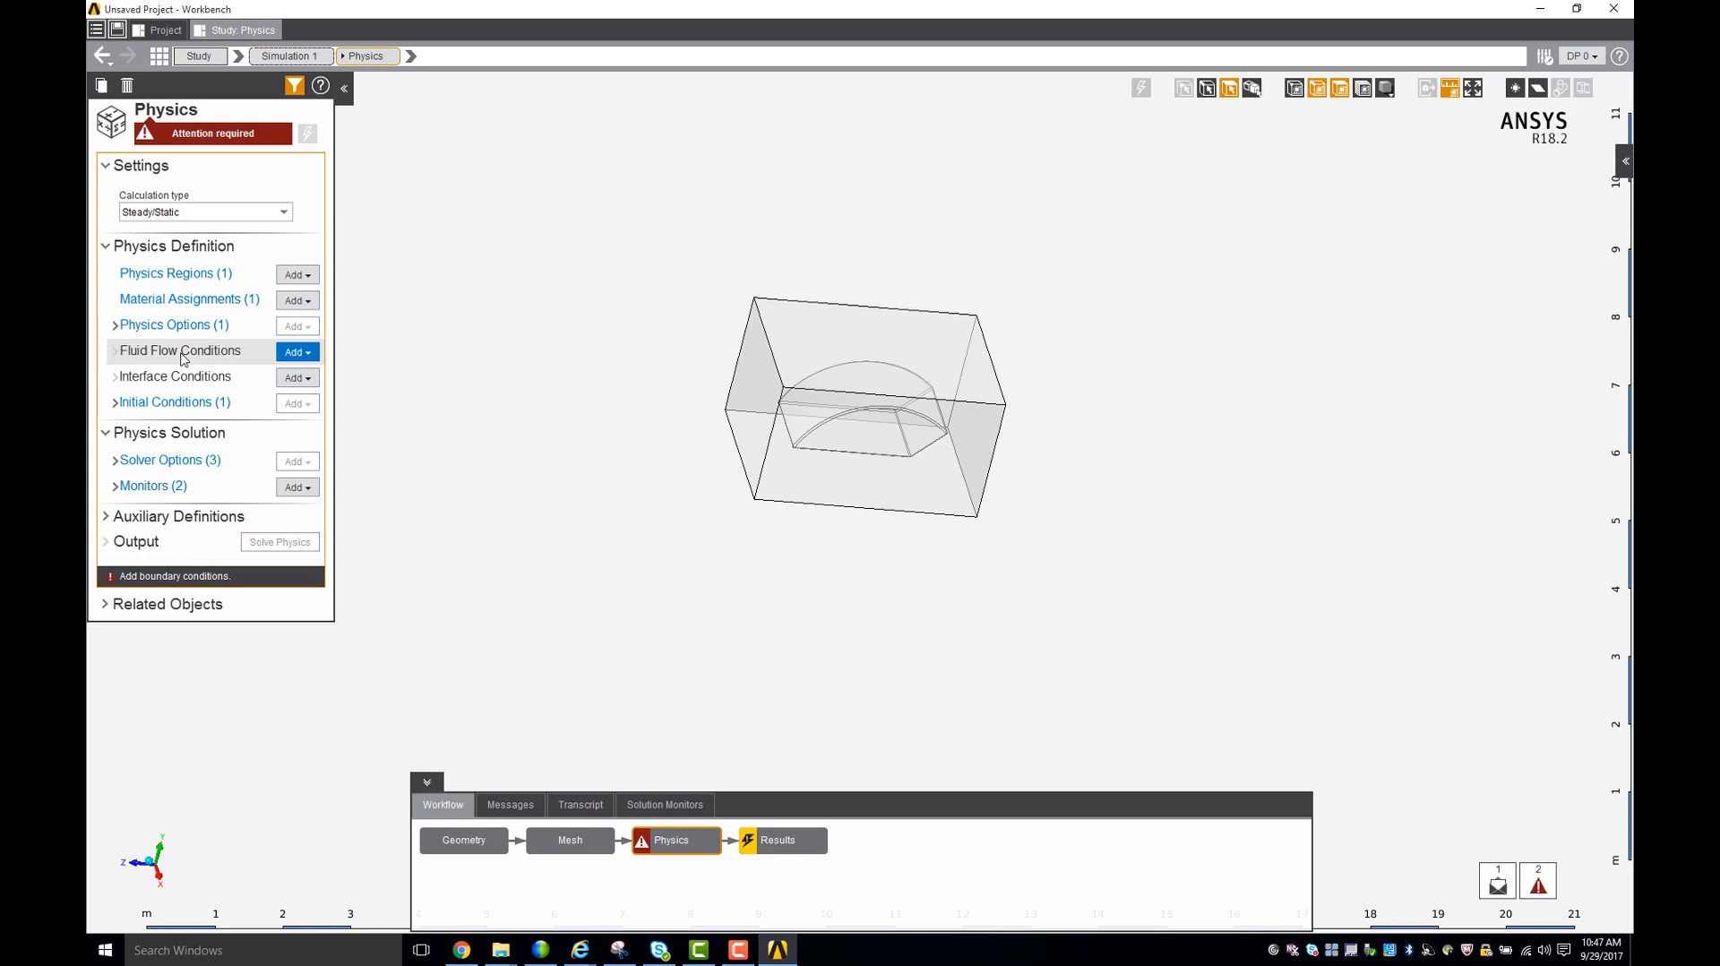
{"action": "middle_click_drag", "start_coordinate": [868, 339], "coordinate": [587, 448]}
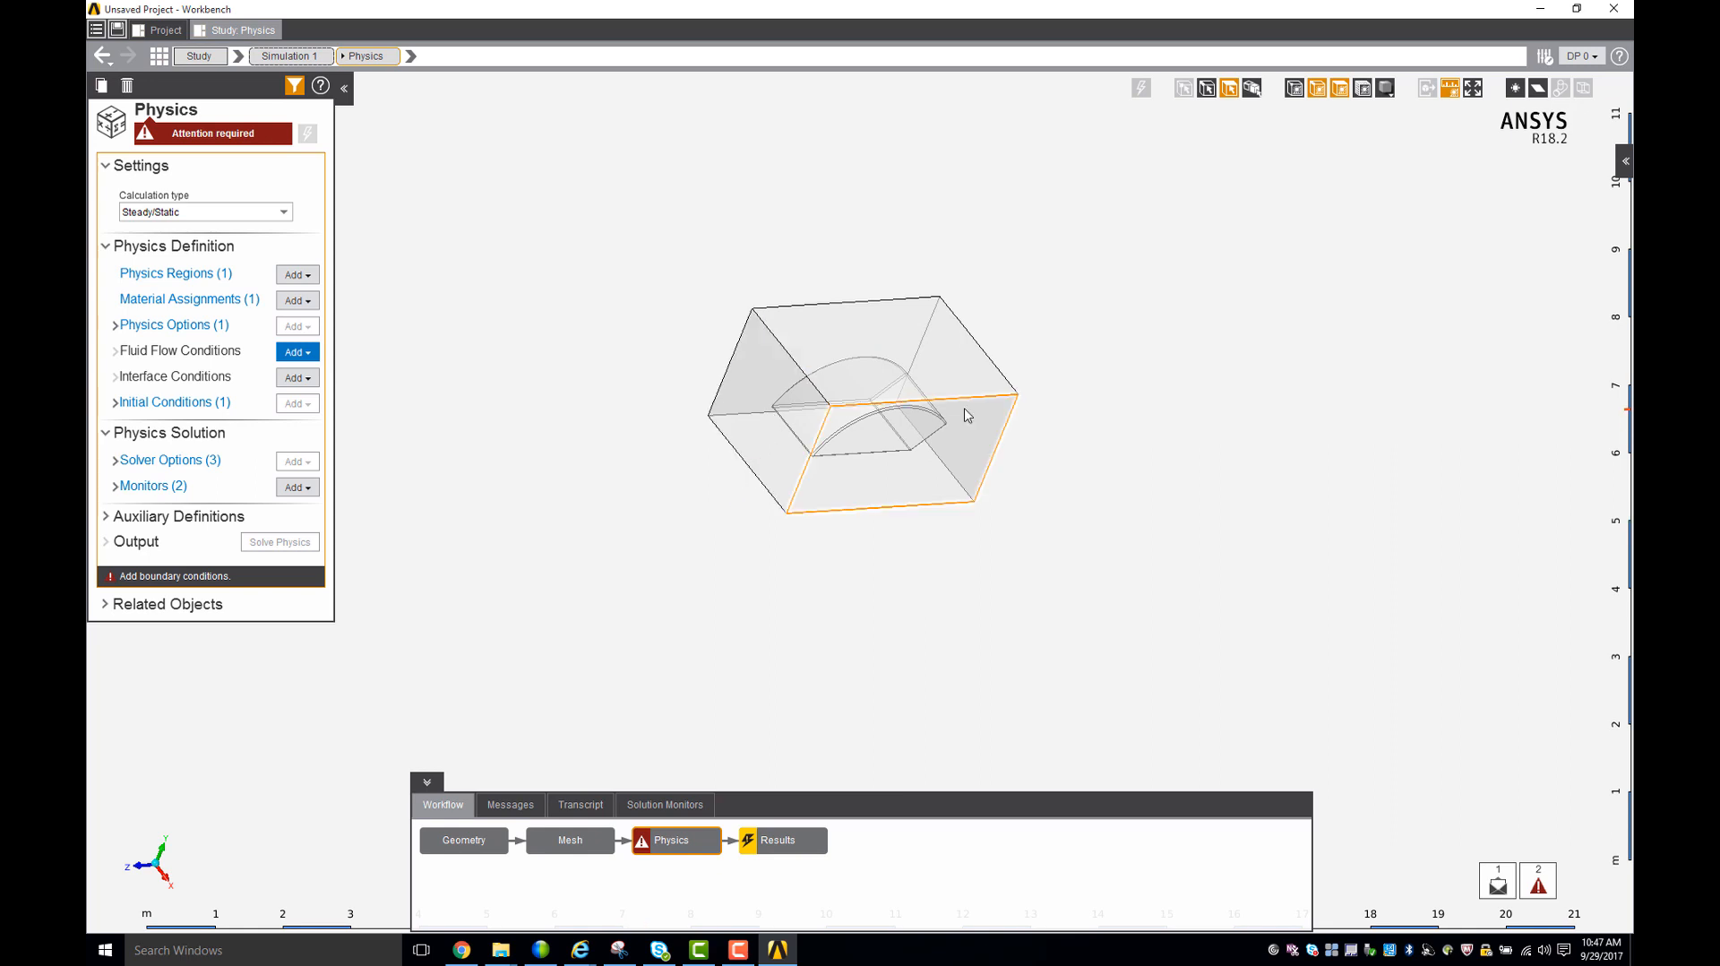
{"action": "middle_click_drag", "start_coordinate": [734, 406], "coordinate": [645, 488]}
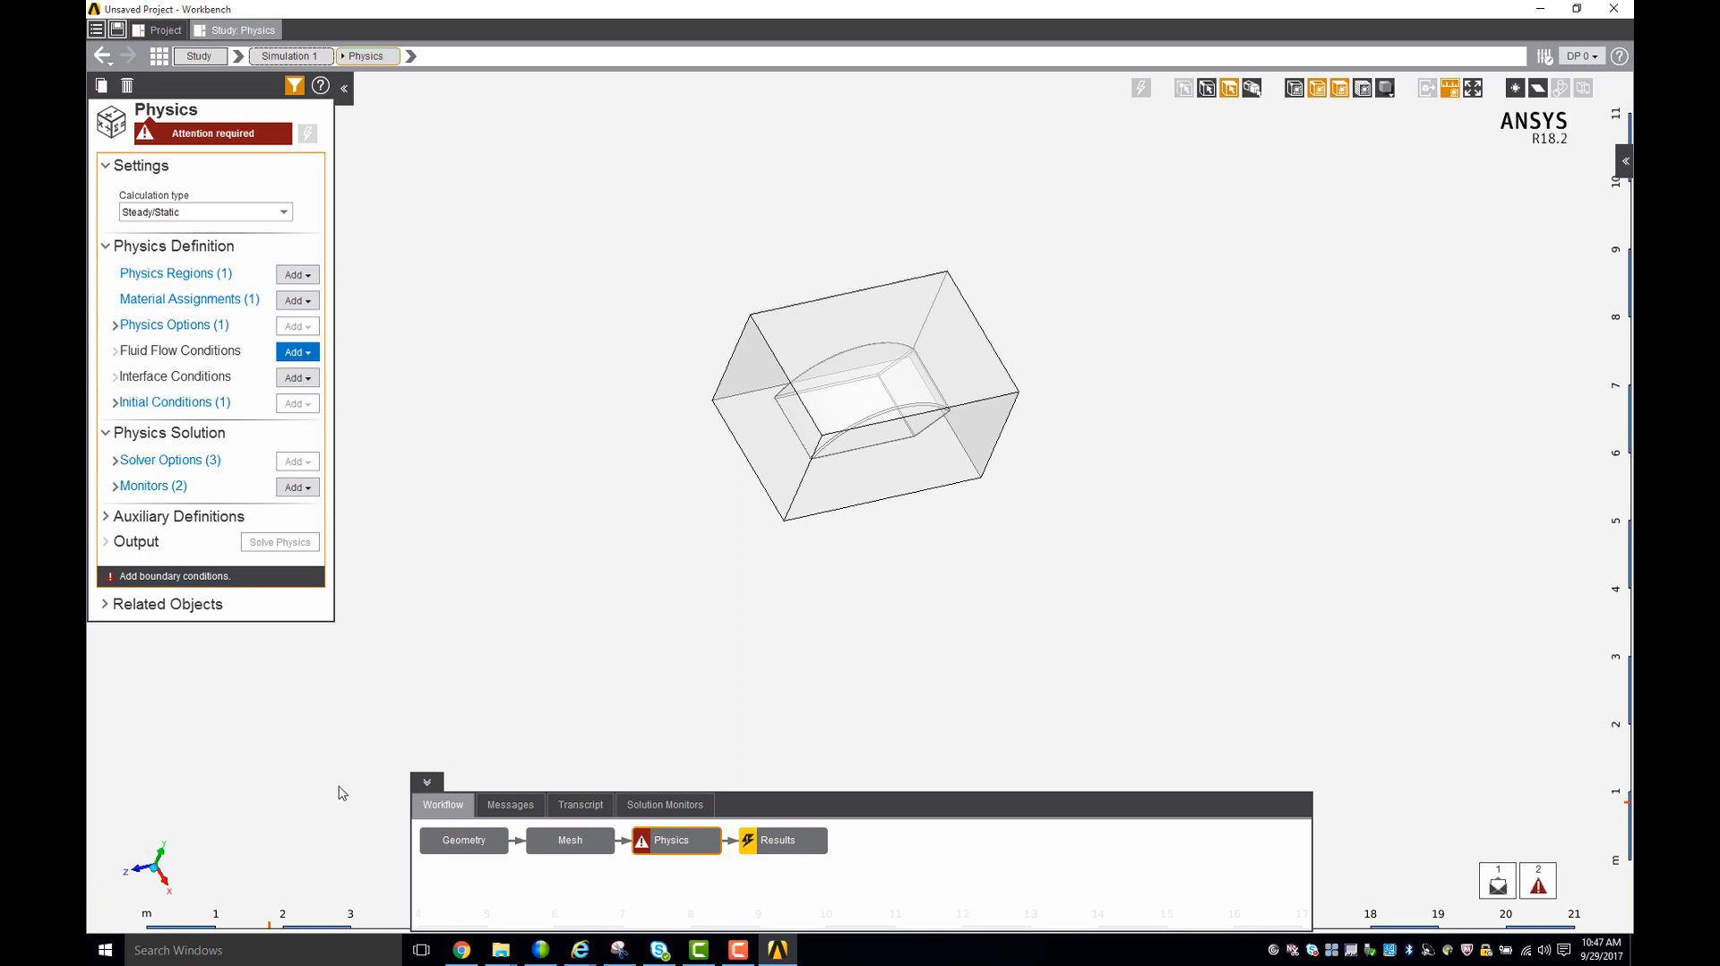
{"action": "left_click", "coordinate": [757, 422]}
{"action": "right_click", "coordinate": [757, 423]}
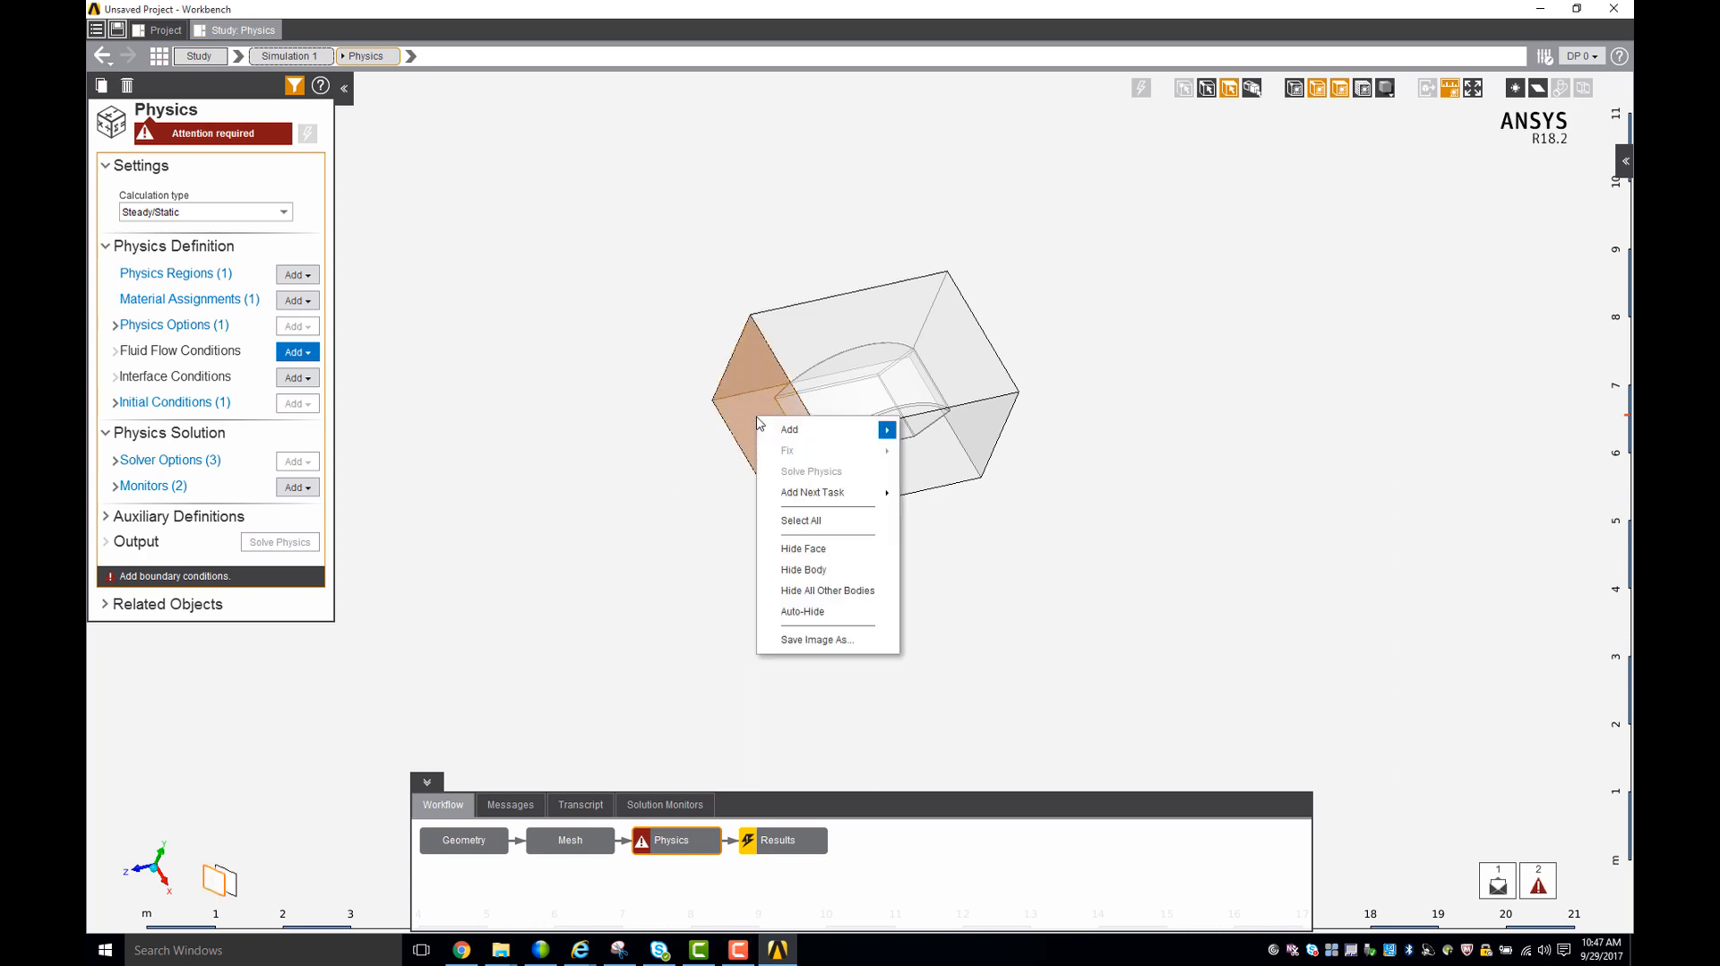
{"action": "mouse_move", "coordinate": [807, 429]}
{"action": "mouse_move", "coordinate": [938, 454]}
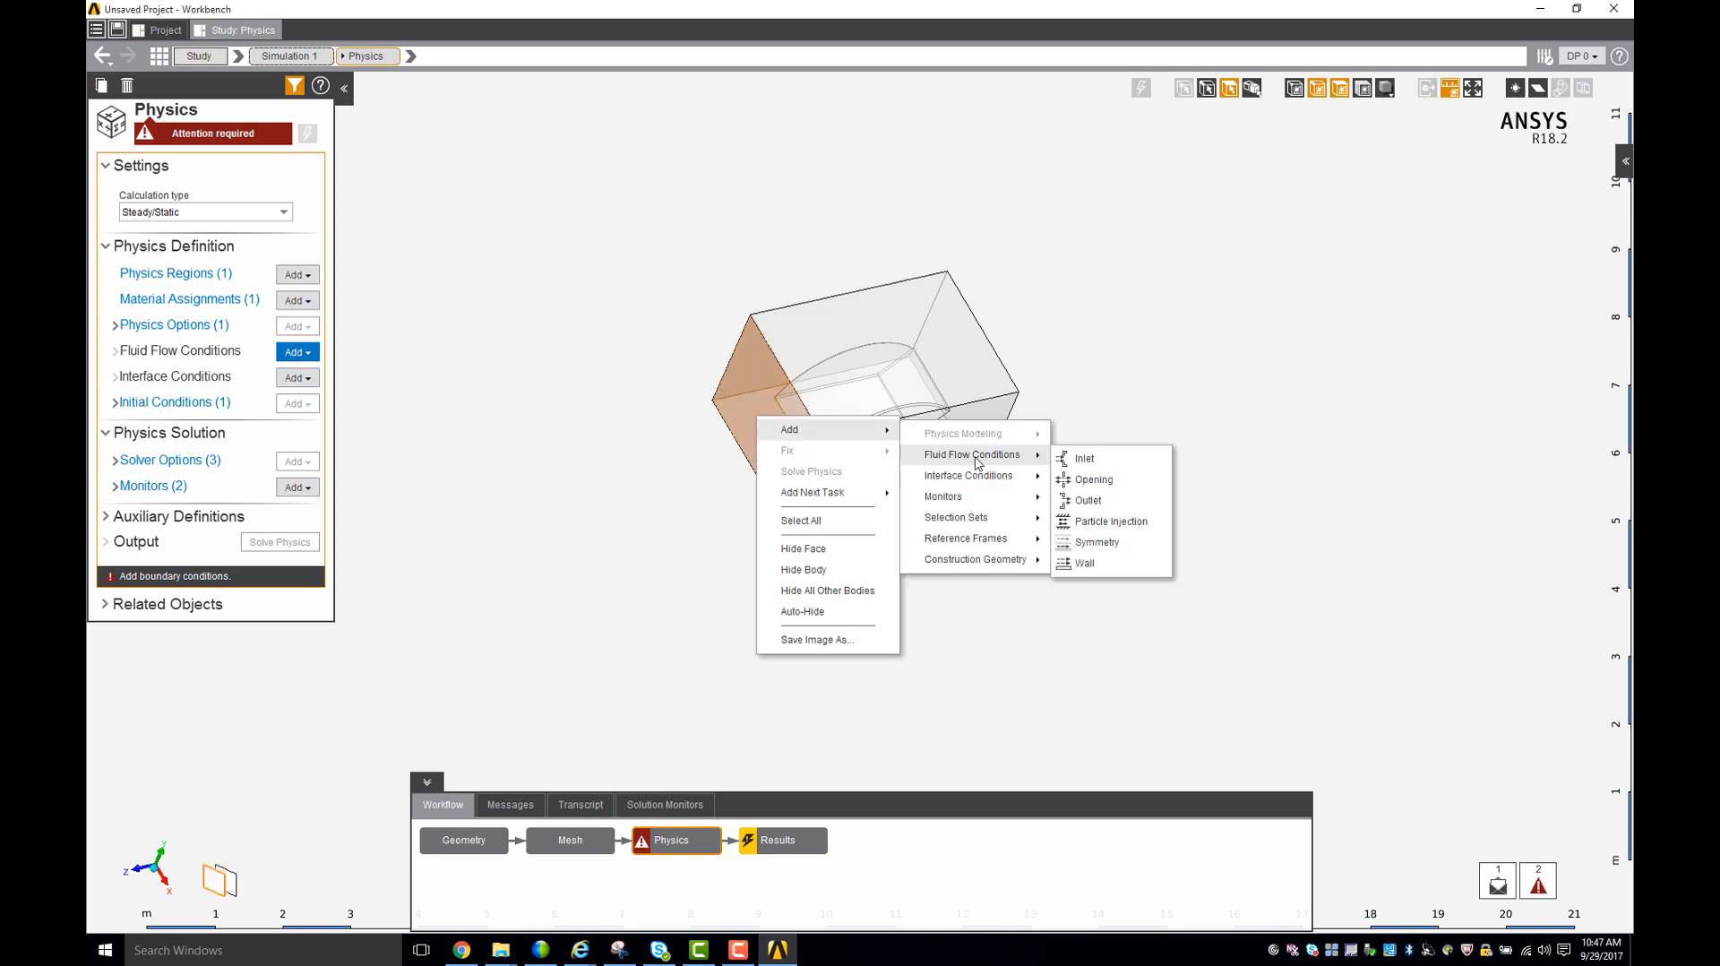
{"action": "left_click", "coordinate": [1095, 459]}
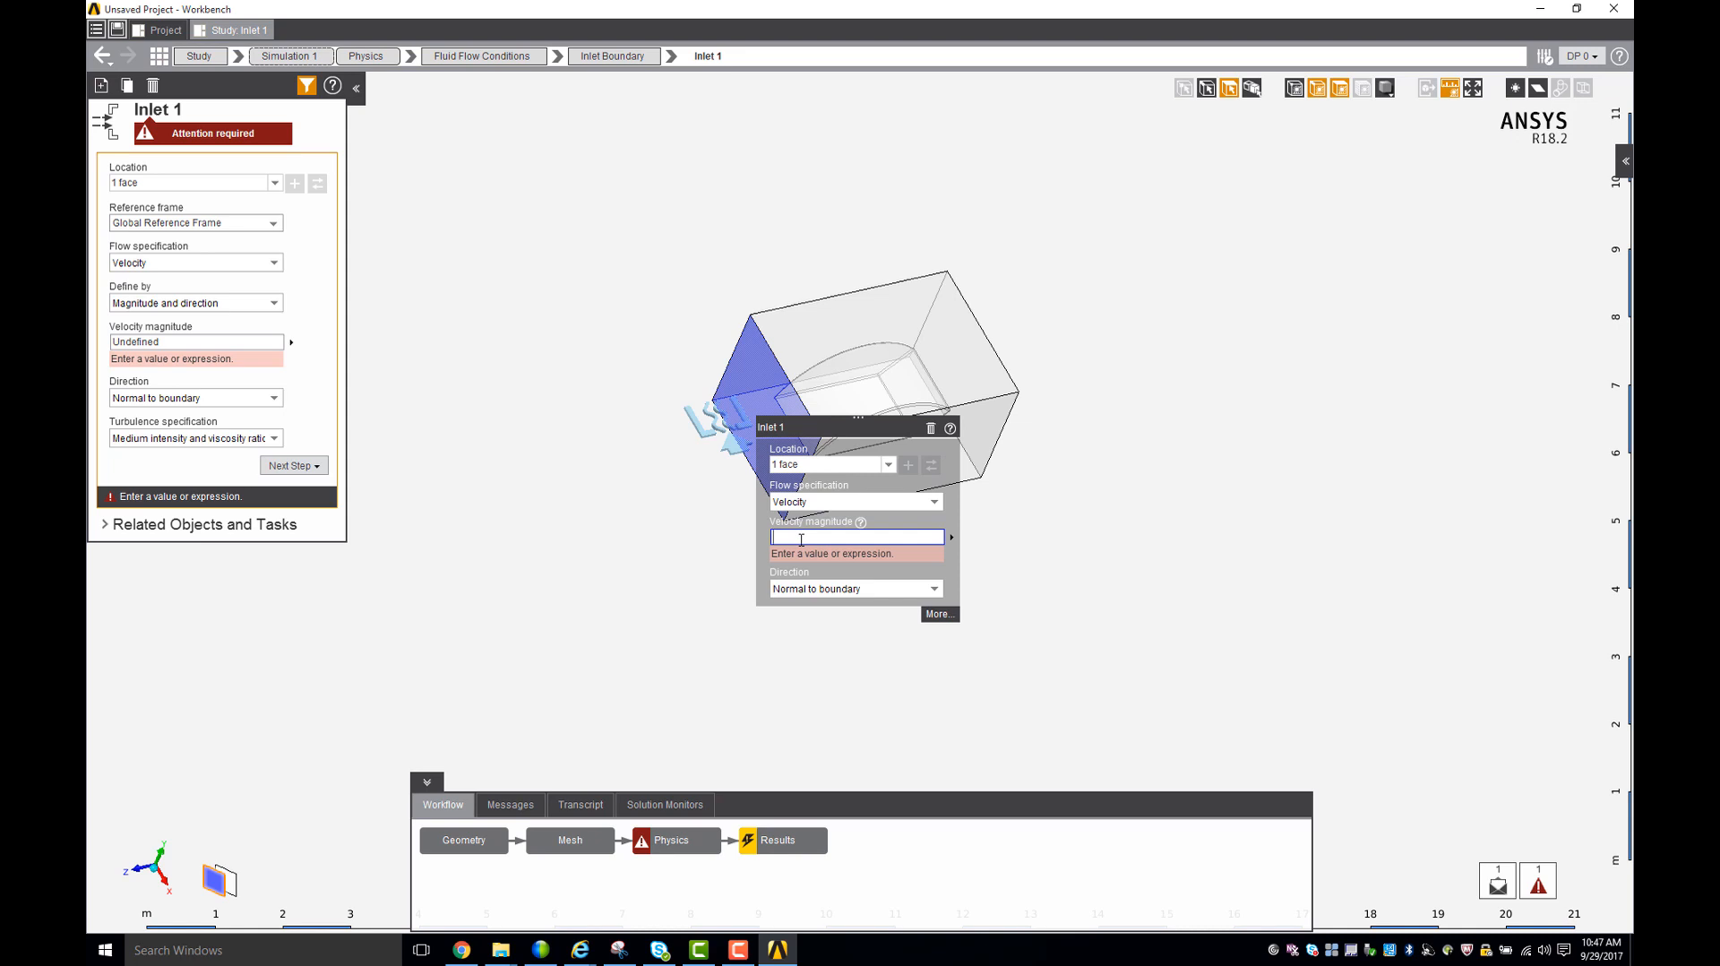
{"action": "type", "text": "5"}
{"action": "key", "text": "Return"}
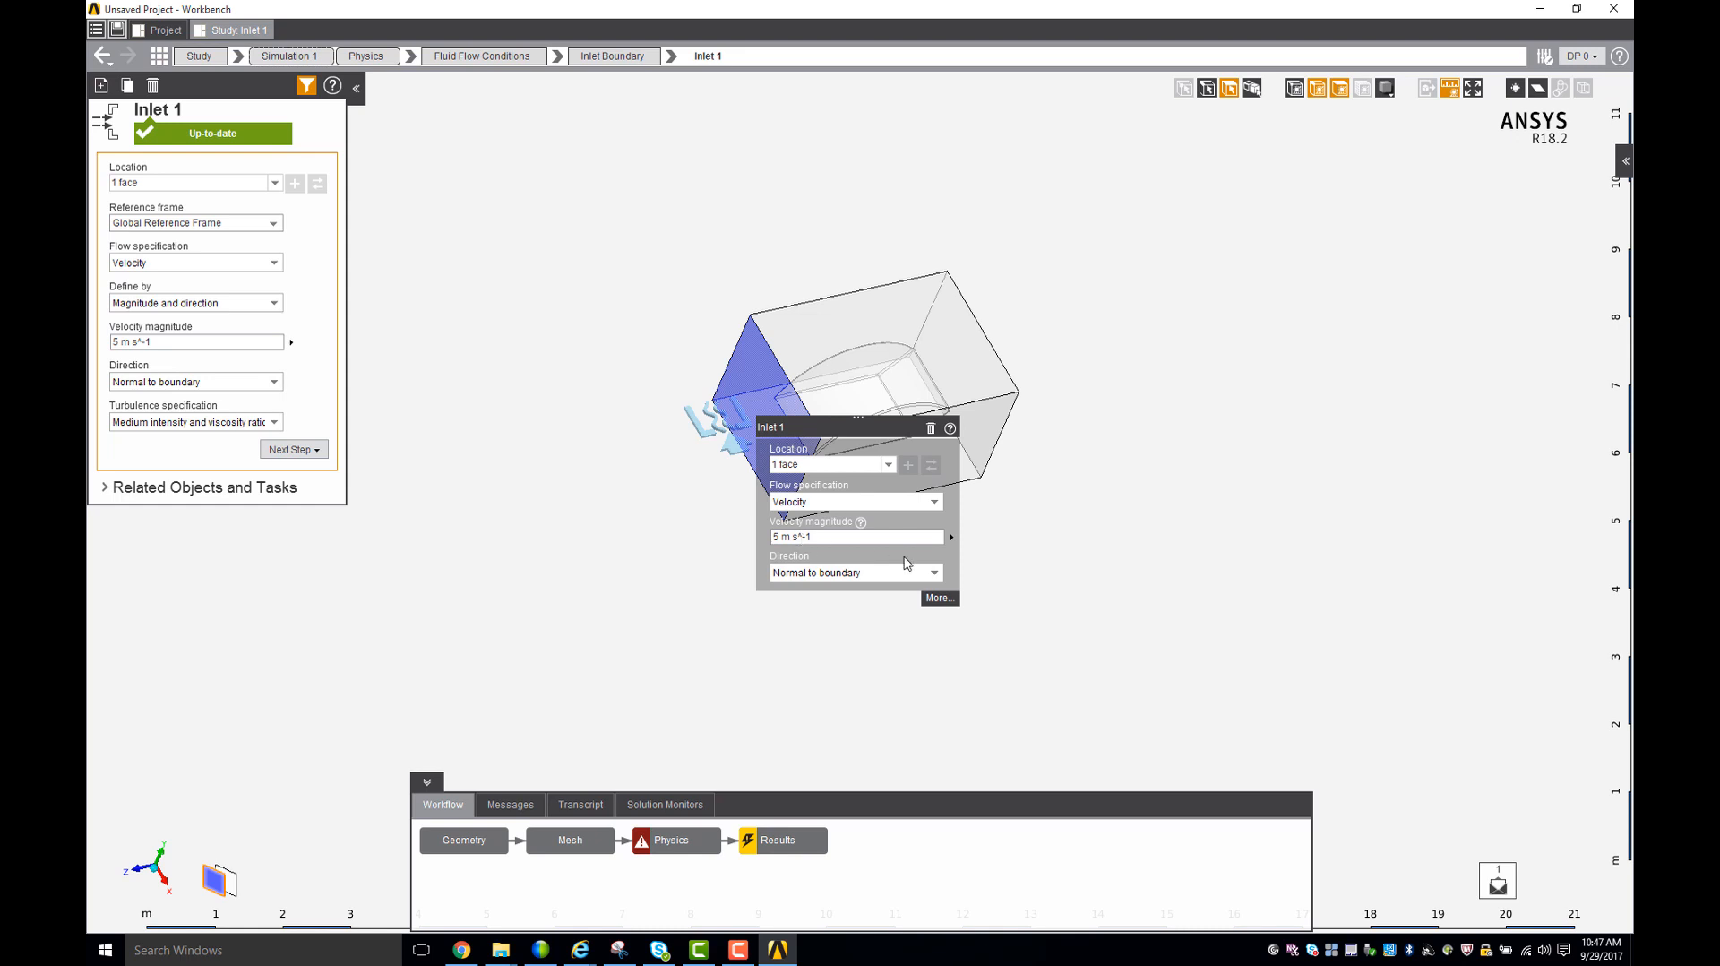
{"action": "left_click", "coordinate": [1086, 513]}
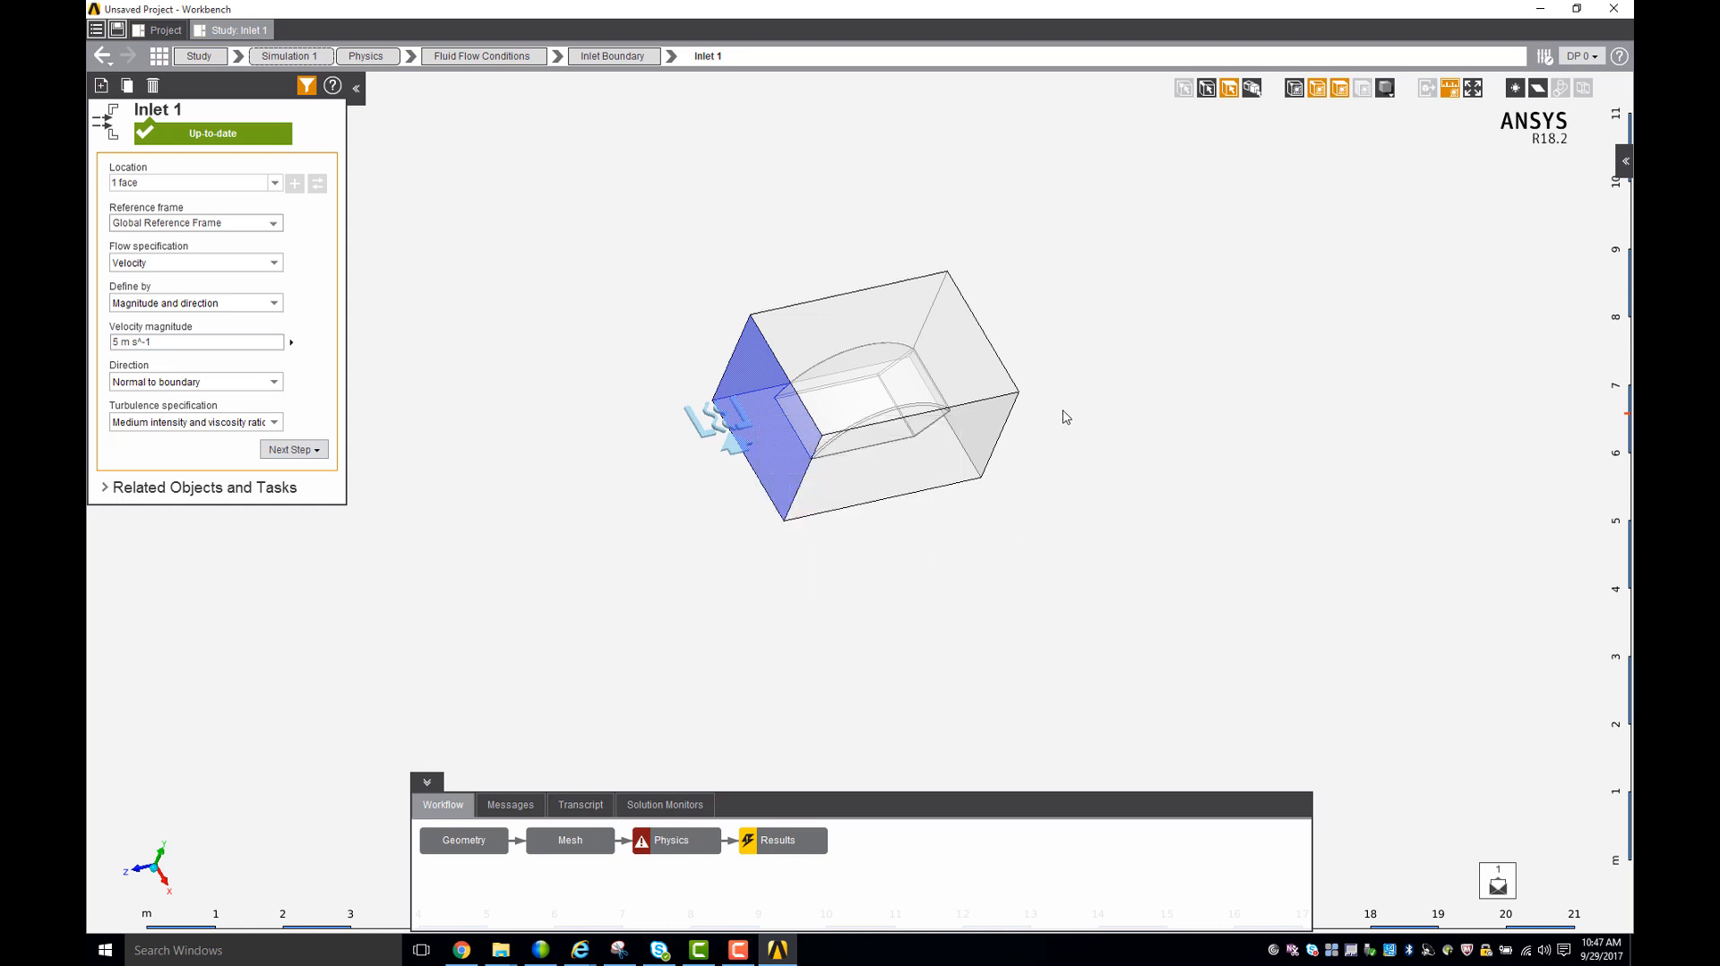
- Add a pressure outlet on the enclosure's opposite (-Z) end face with a gauge static pressure of 0 Pa
{"action": "middle_click_drag", "start_coordinate": [1068, 416], "coordinate": [990, 412]}
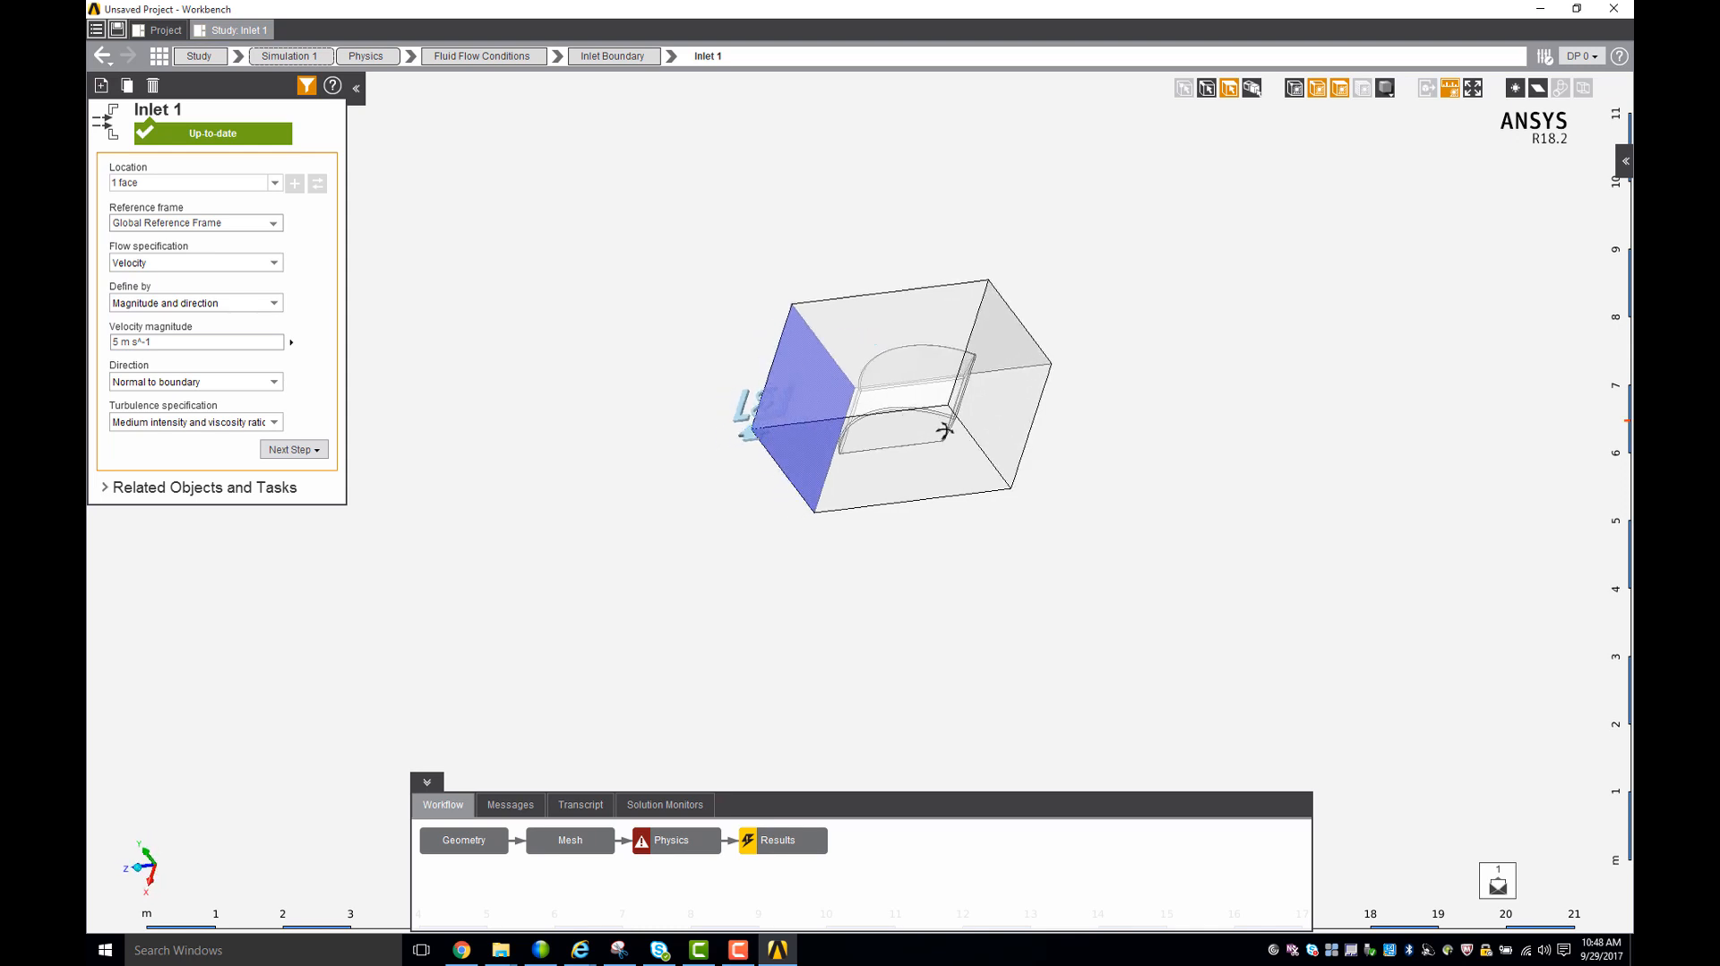
{"action": "left_click", "coordinate": [998, 396]}
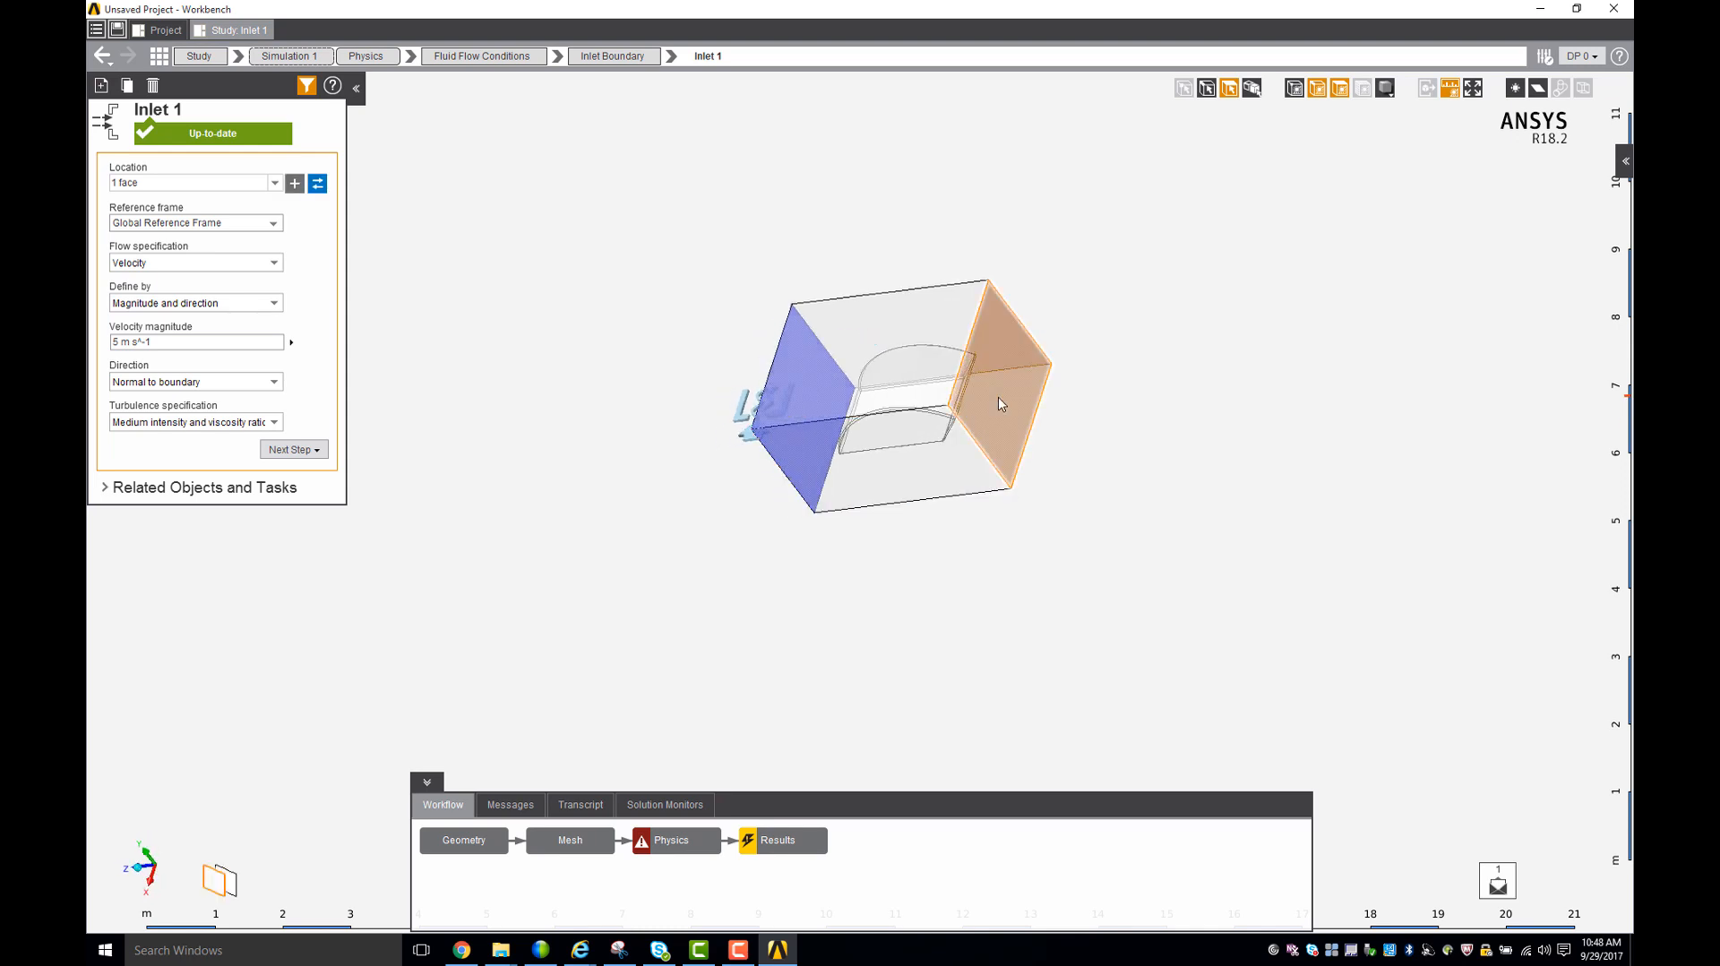
{"action": "right_click", "coordinate": [1000, 403]}
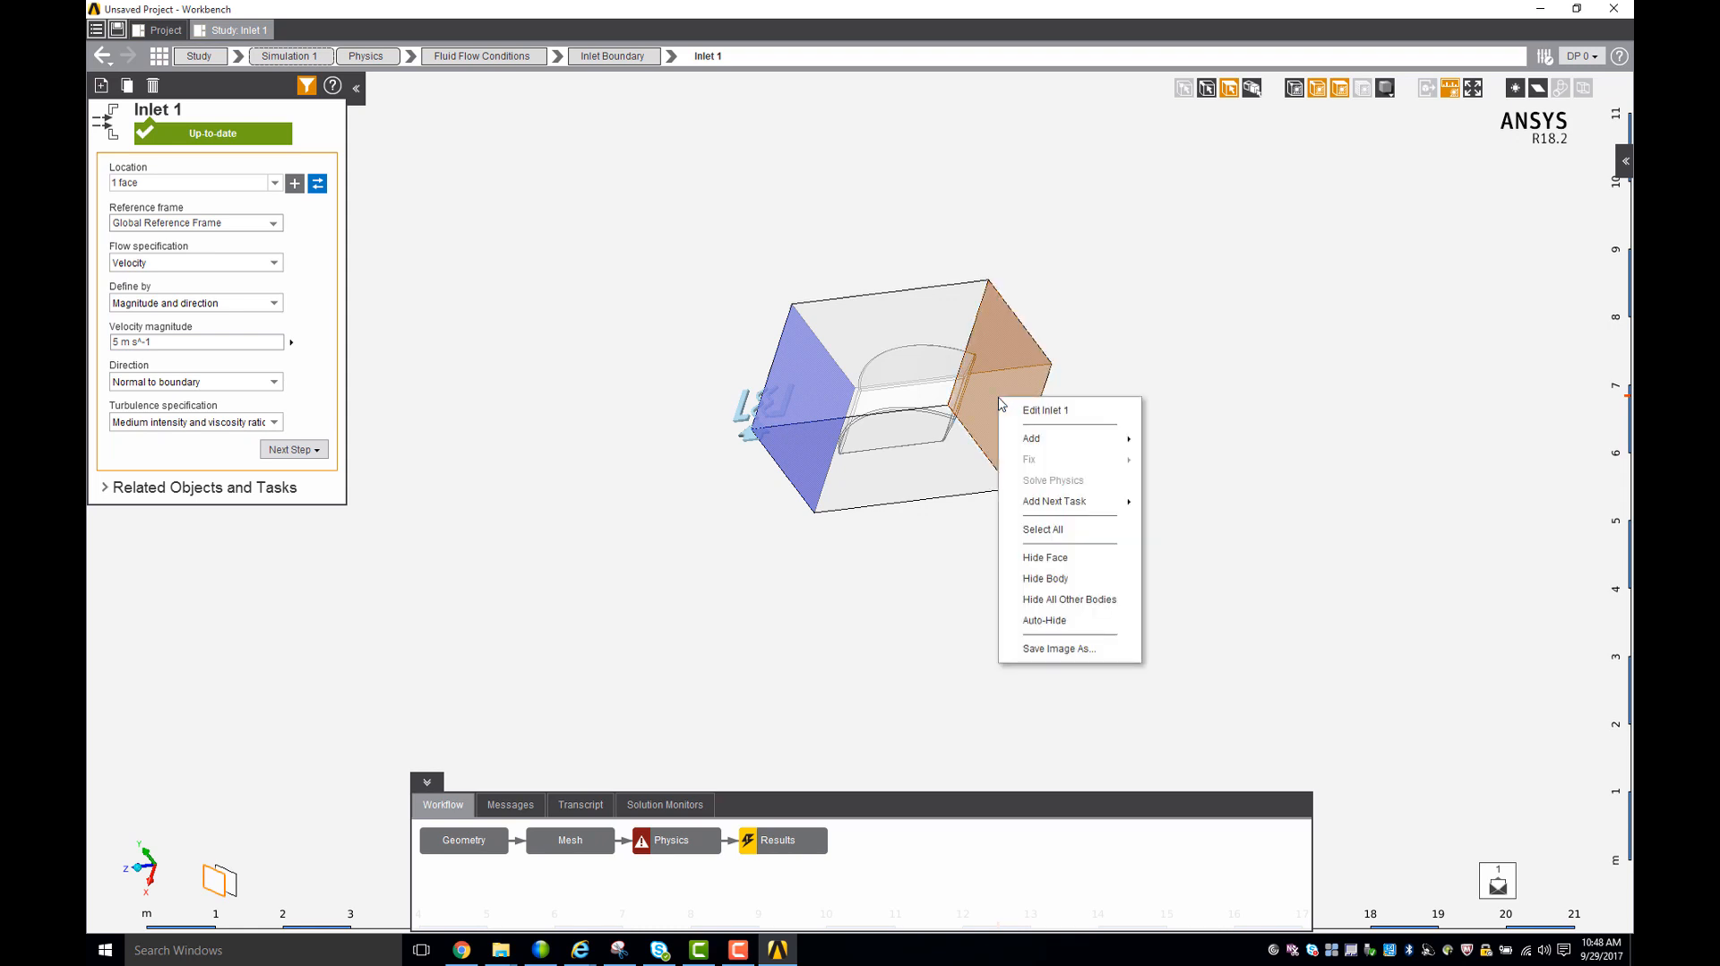
{"action": "mouse_move", "coordinate": [1053, 439]}
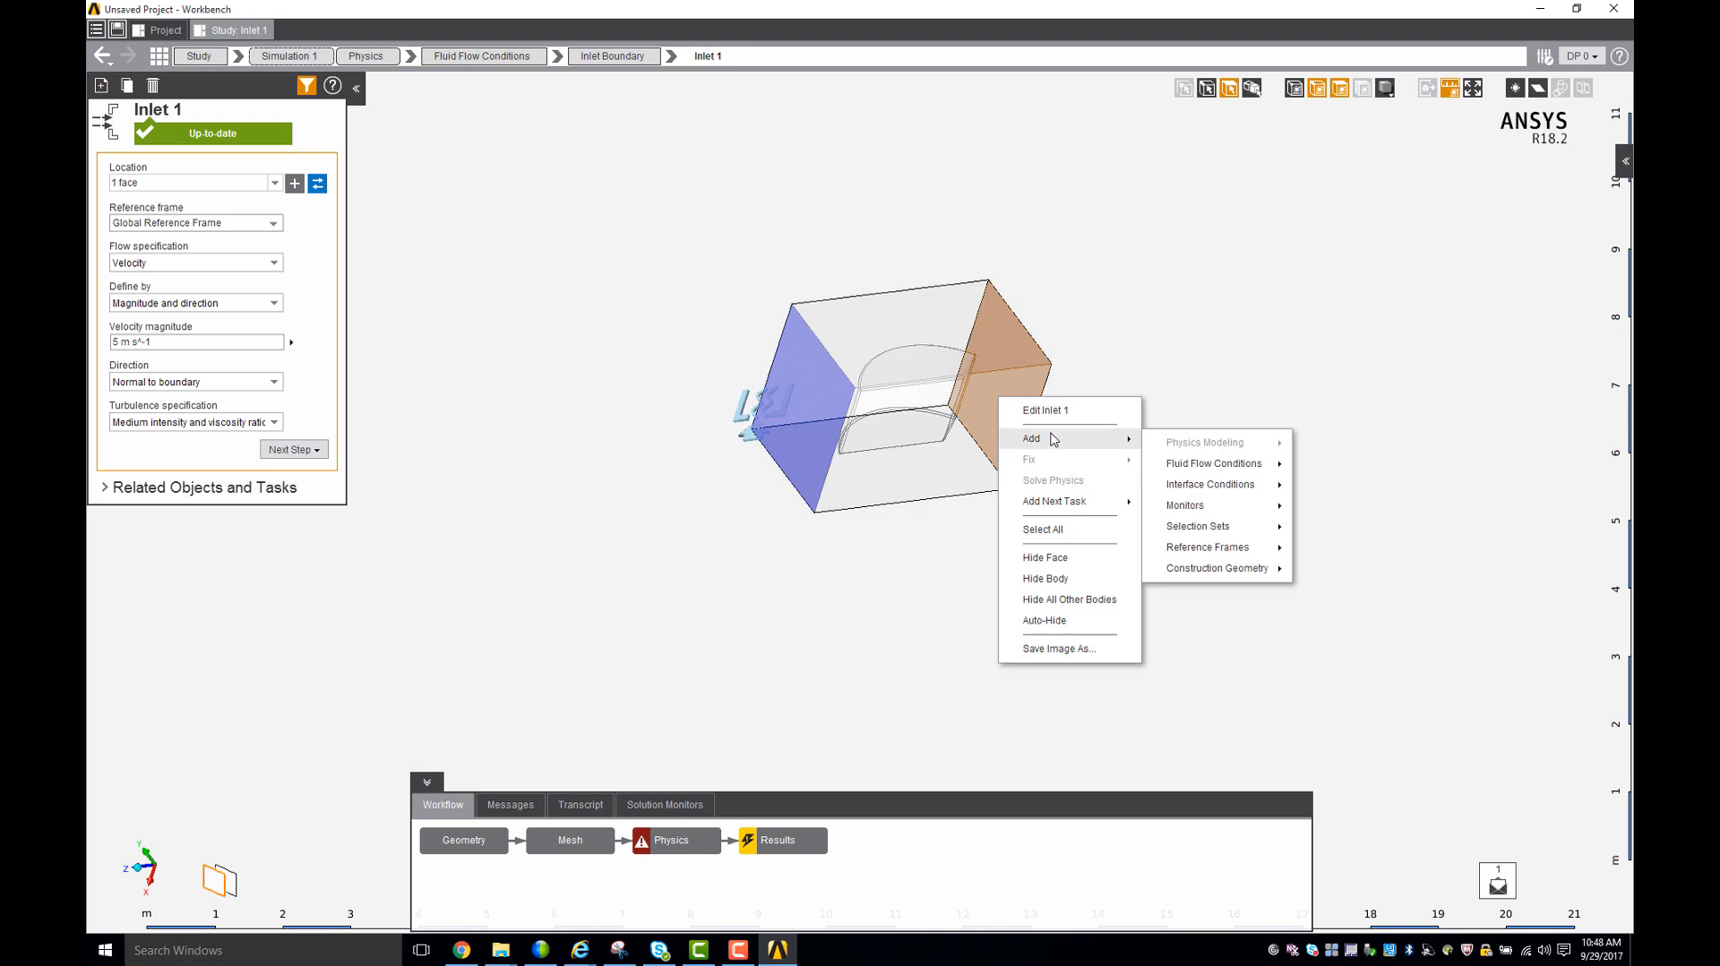
{"action": "mouse_move", "coordinate": [1246, 464]}
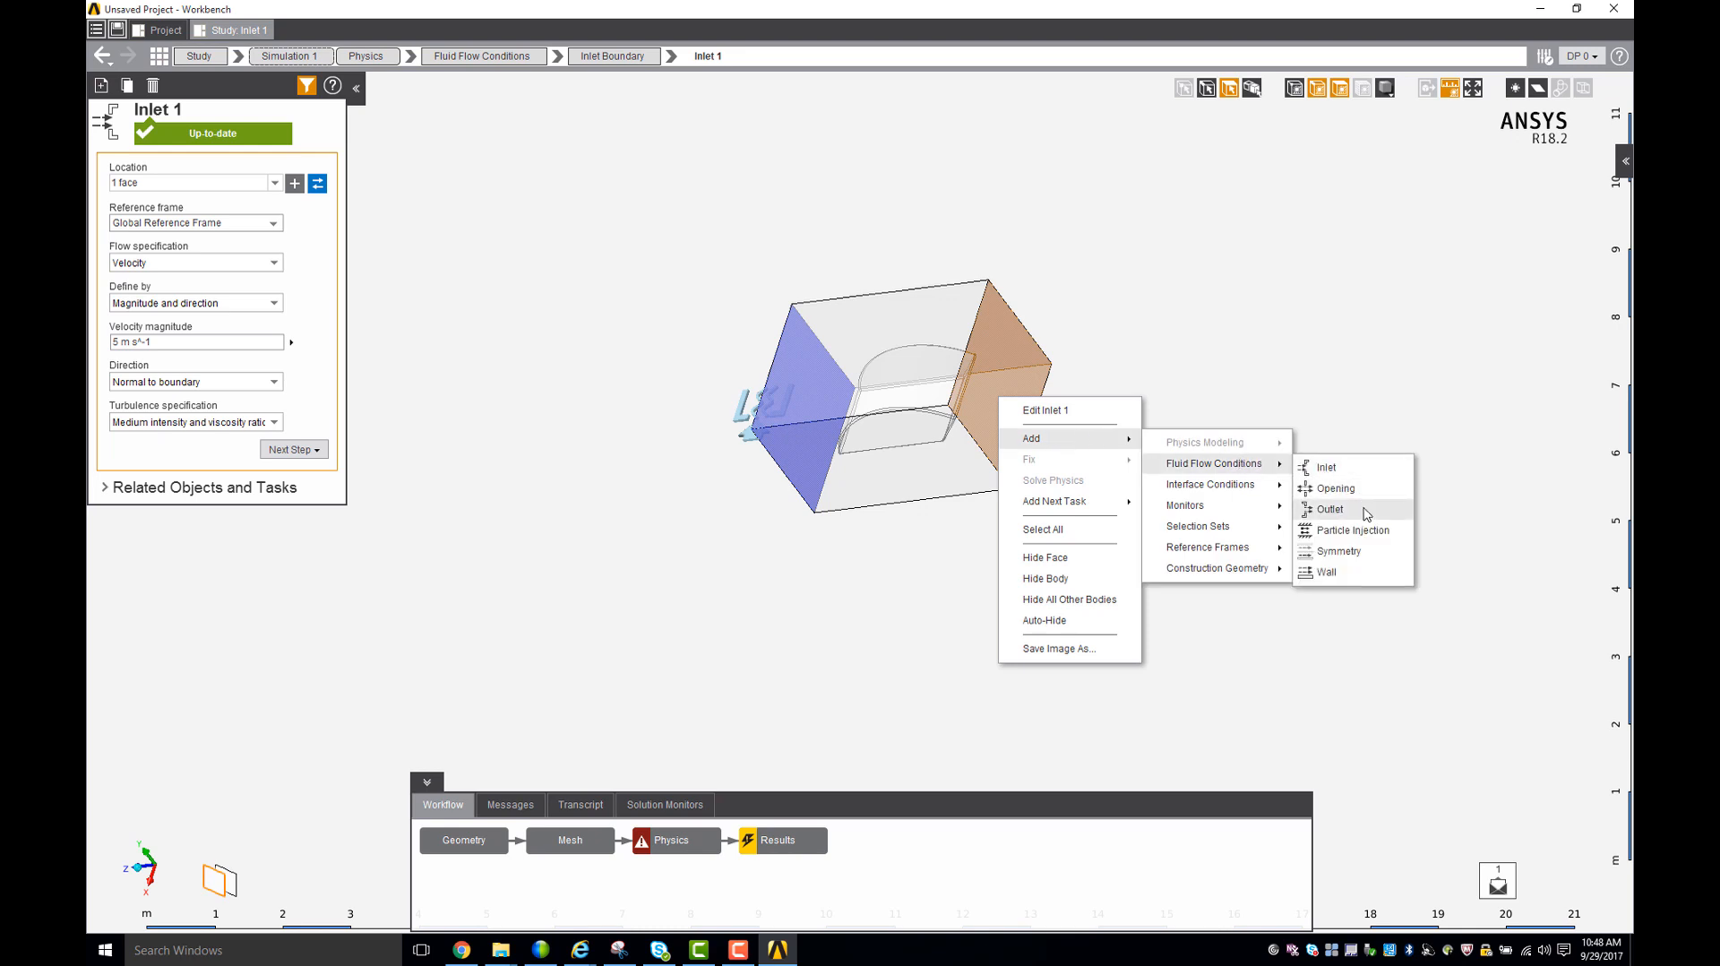
{"action": "left_click", "coordinate": [1330, 509]}
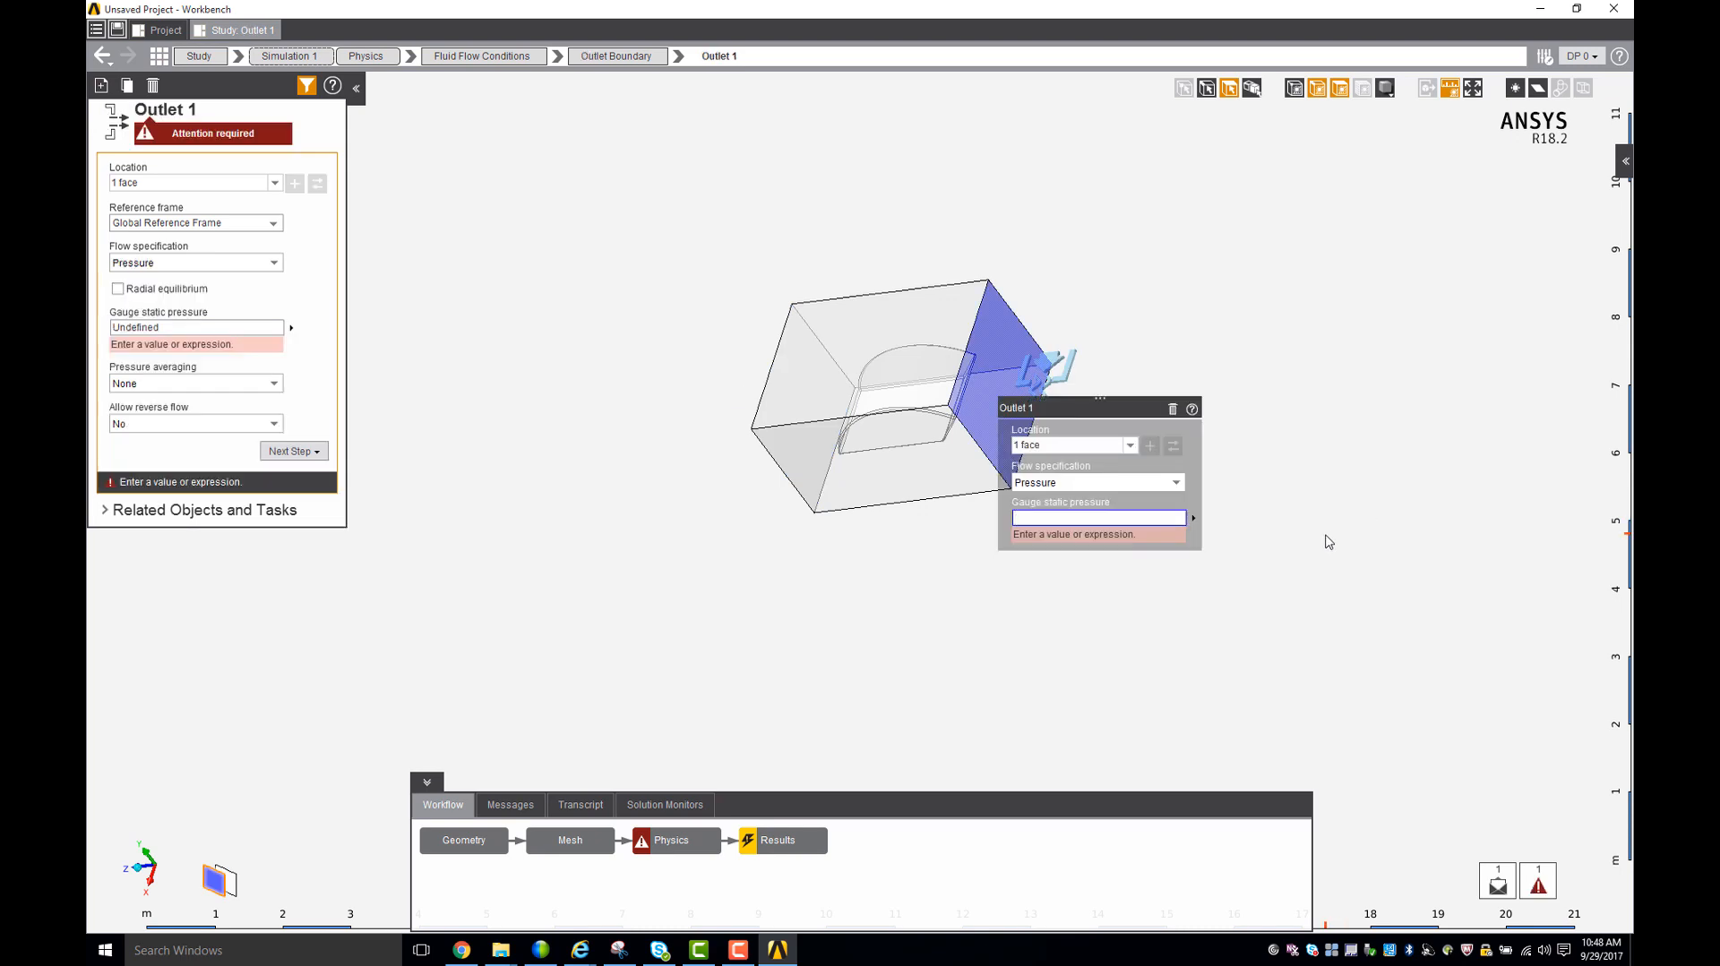
{"action": "type", "text": "0"}
{"action": "key", "text": "Return"}
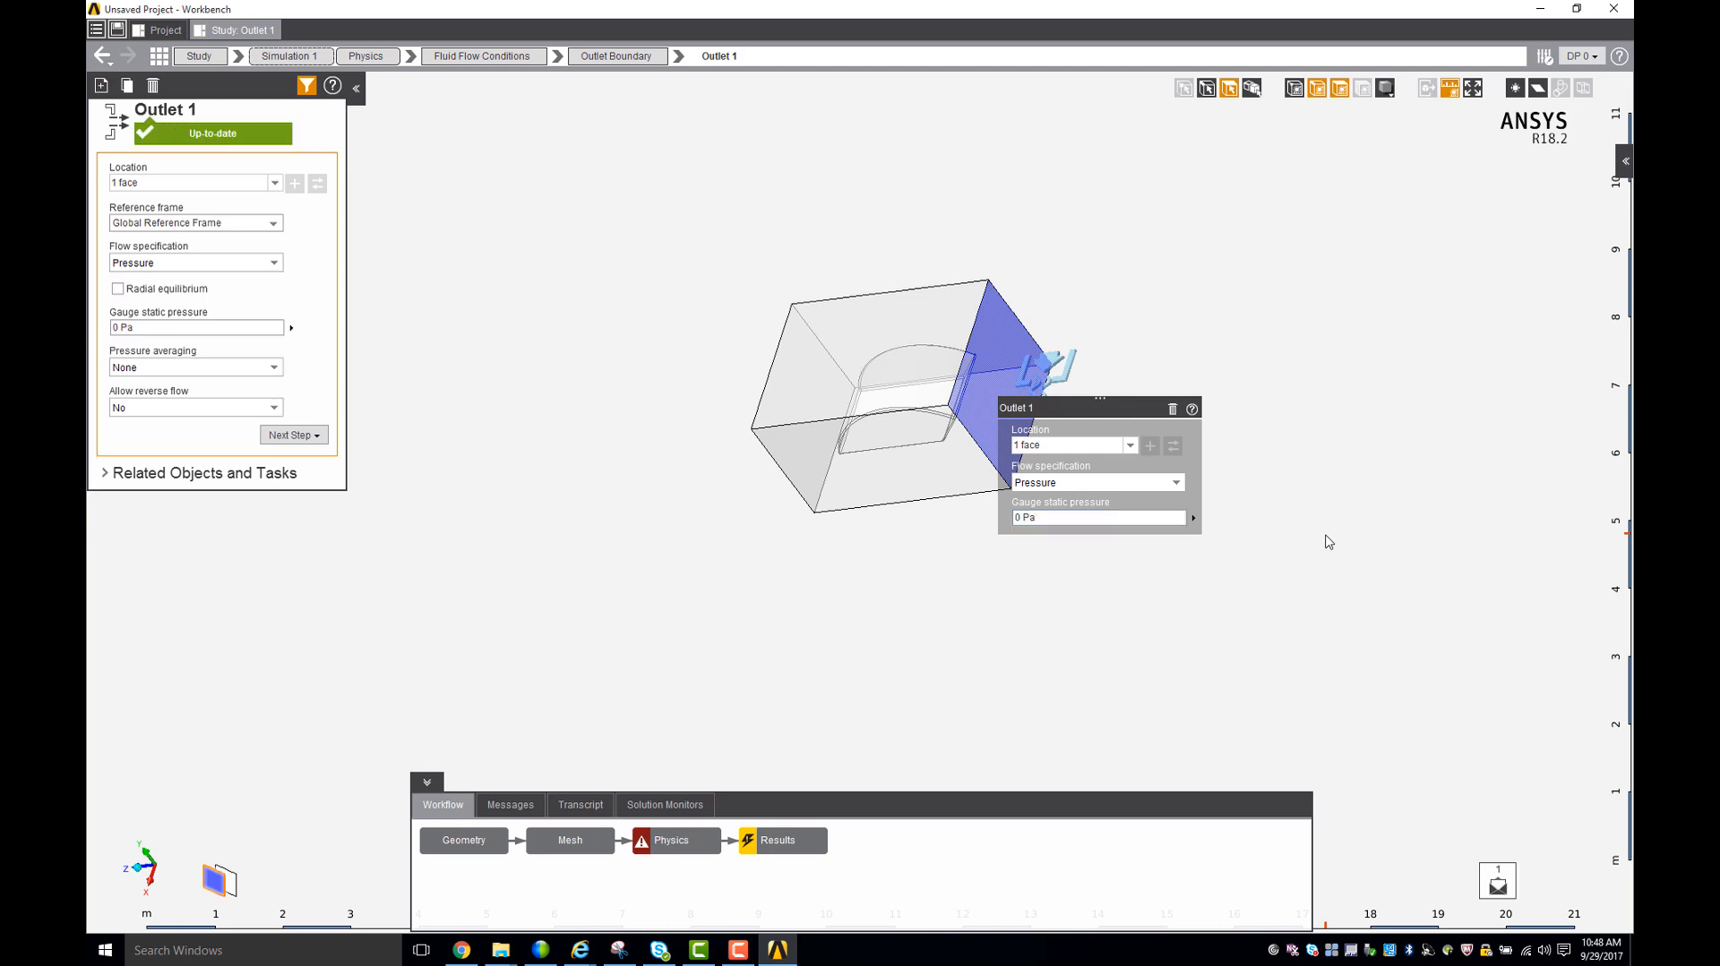
- Select all remaining enclosure and car faces except the inlet and outlet, and add a wall condition to them
{"action": "middle_click_drag", "start_coordinate": [1029, 614], "coordinate": [1126, 479]}
{"action": "middle_click_drag", "start_coordinate": [863, 260], "coordinate": [895, 273]}
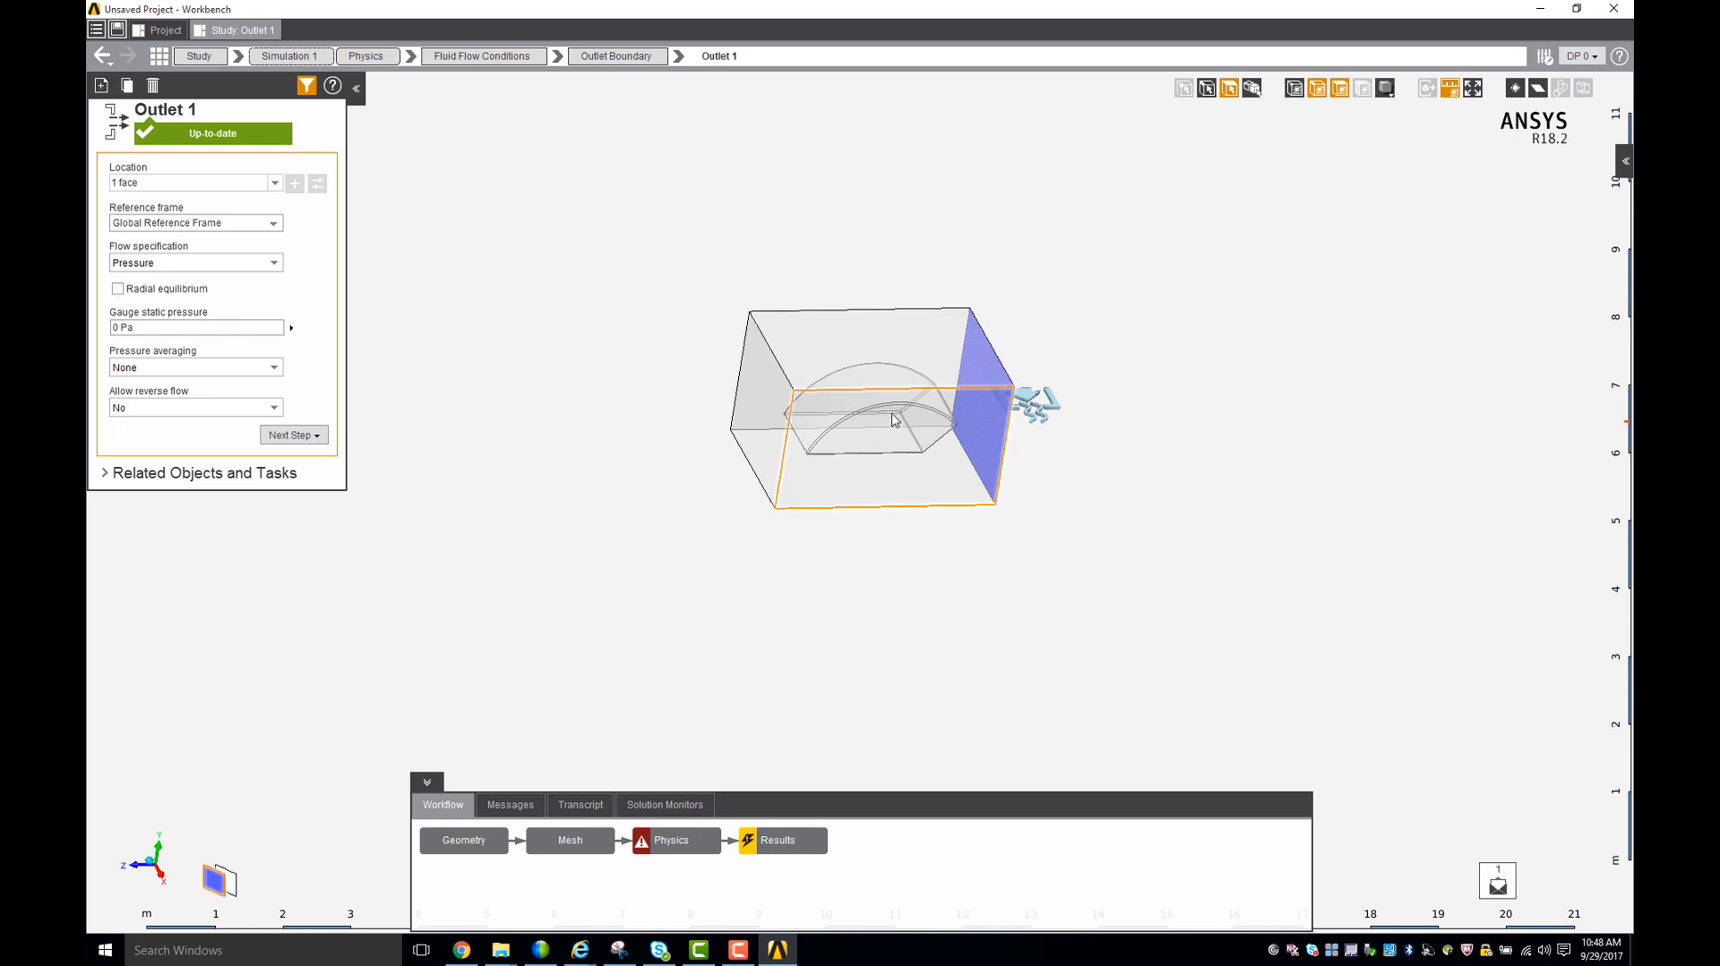
{"action": "middle_click_drag", "start_coordinate": [889, 413], "coordinate": [850, 386]}
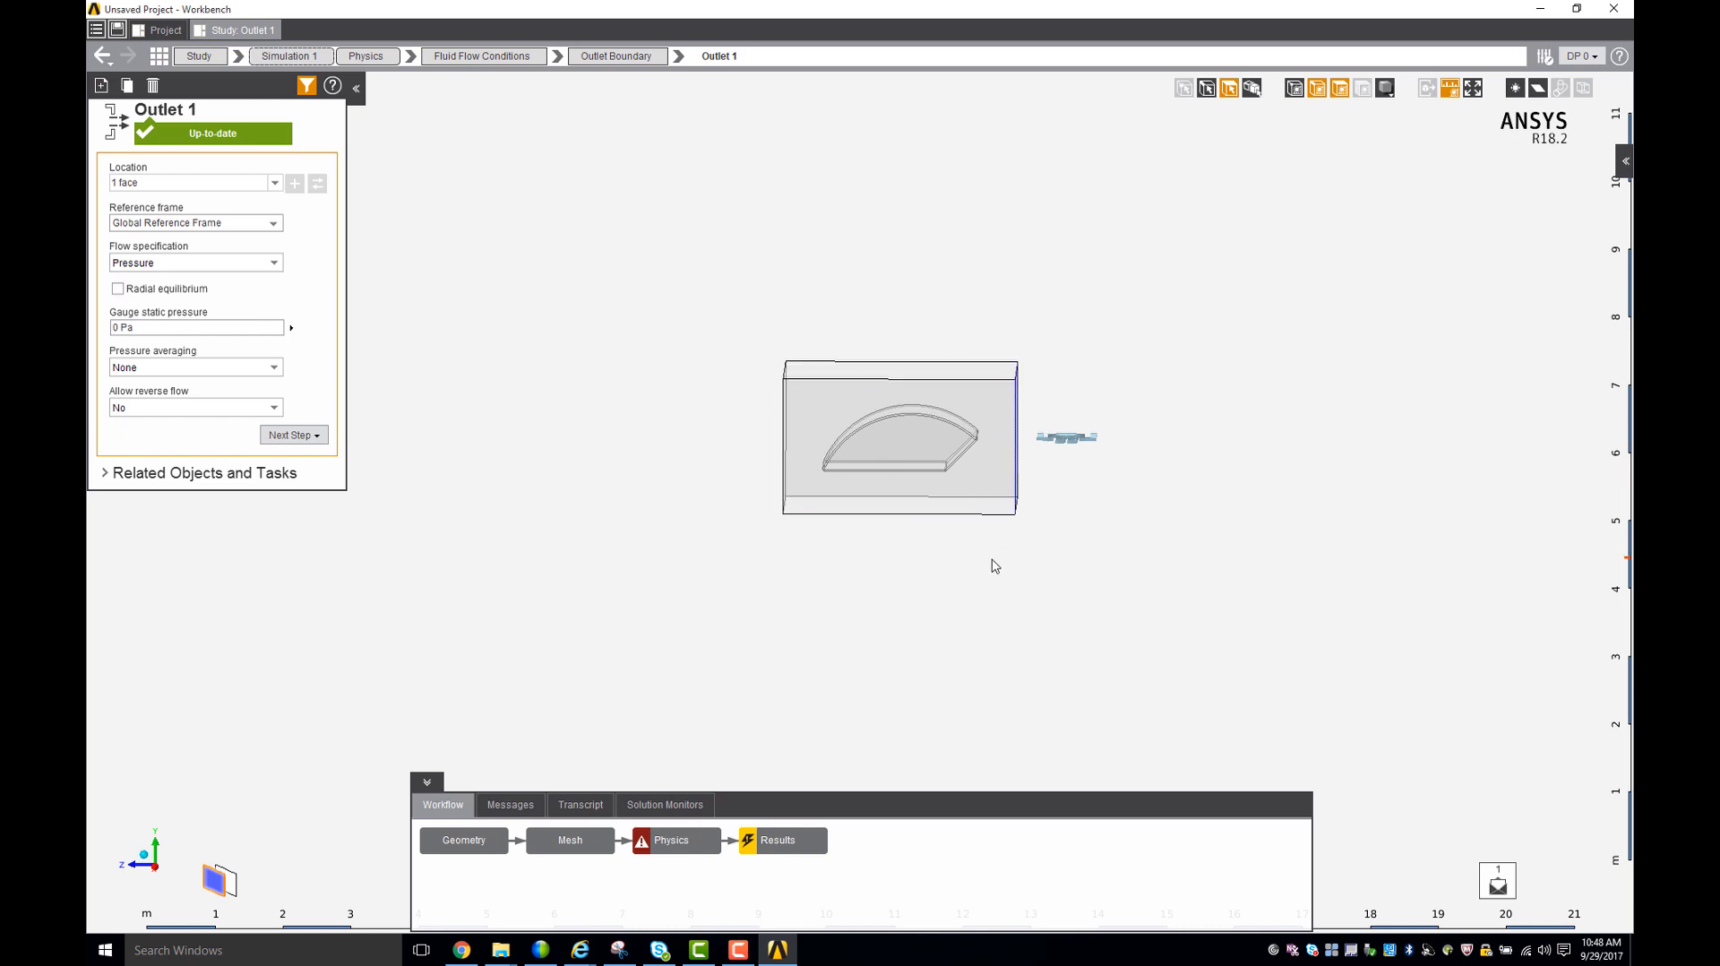
{"action": "left_click_drag", "start_coordinate": [824, 341], "coordinate": [916, 454]}
{"action": "left_click_drag", "start_coordinate": [979, 504], "coordinate": [815, 359]}
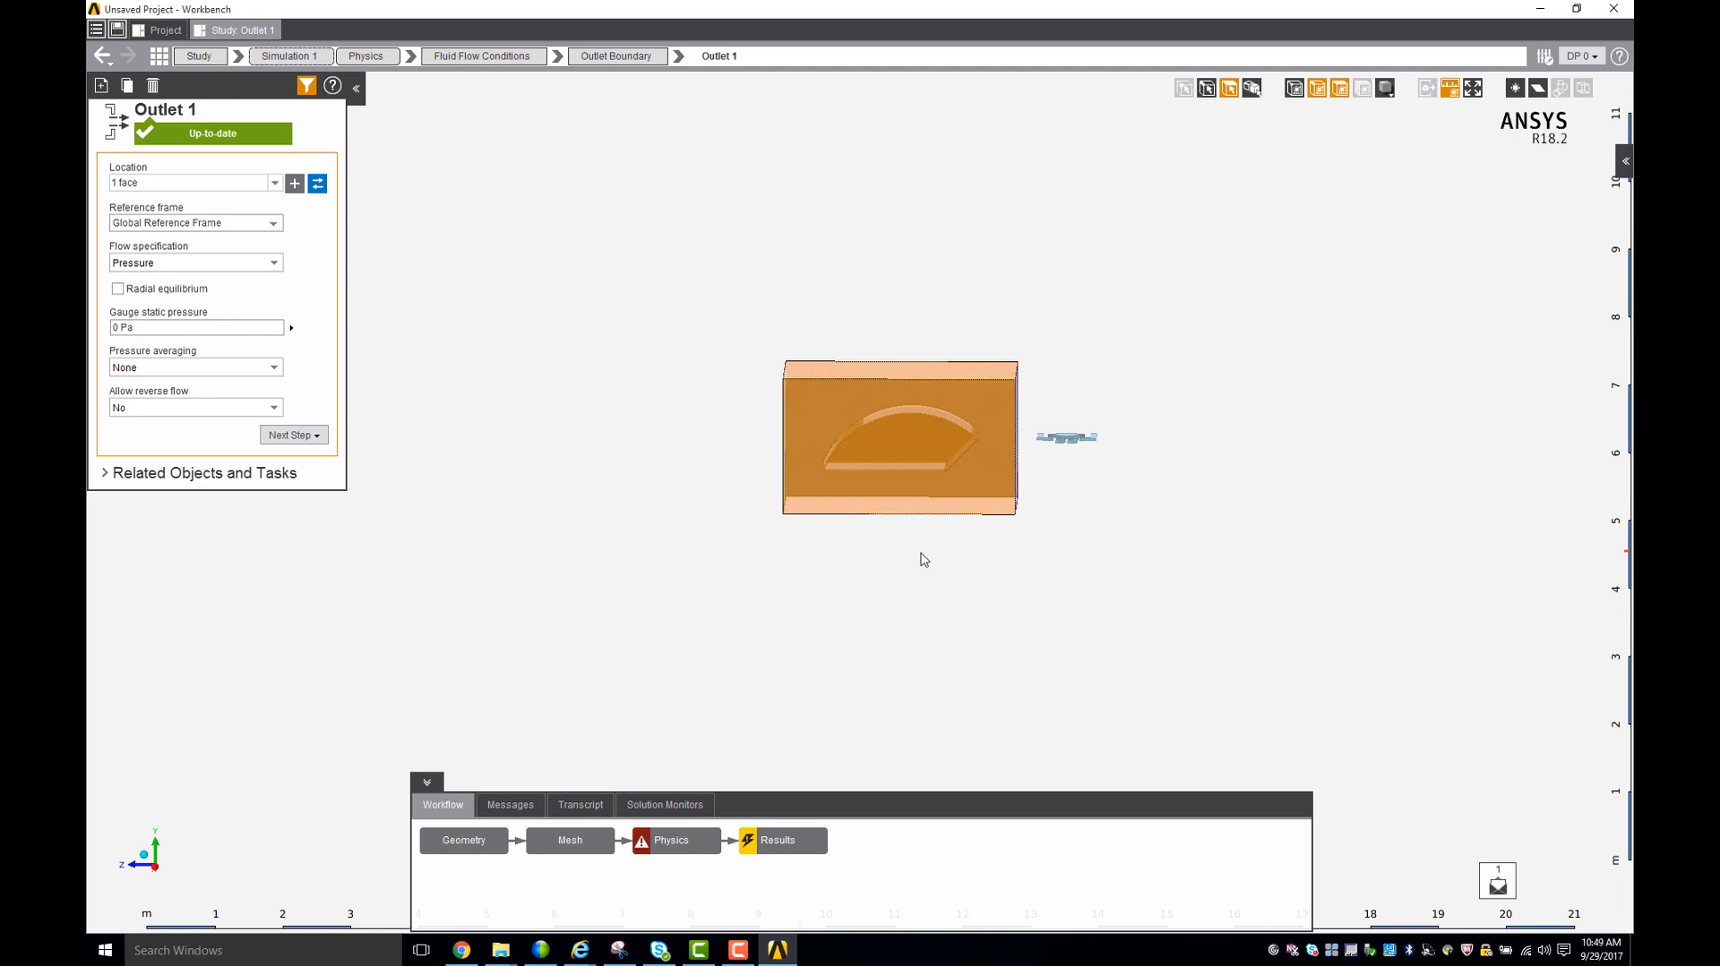
{"action": "right_click", "coordinate": [919, 494]}
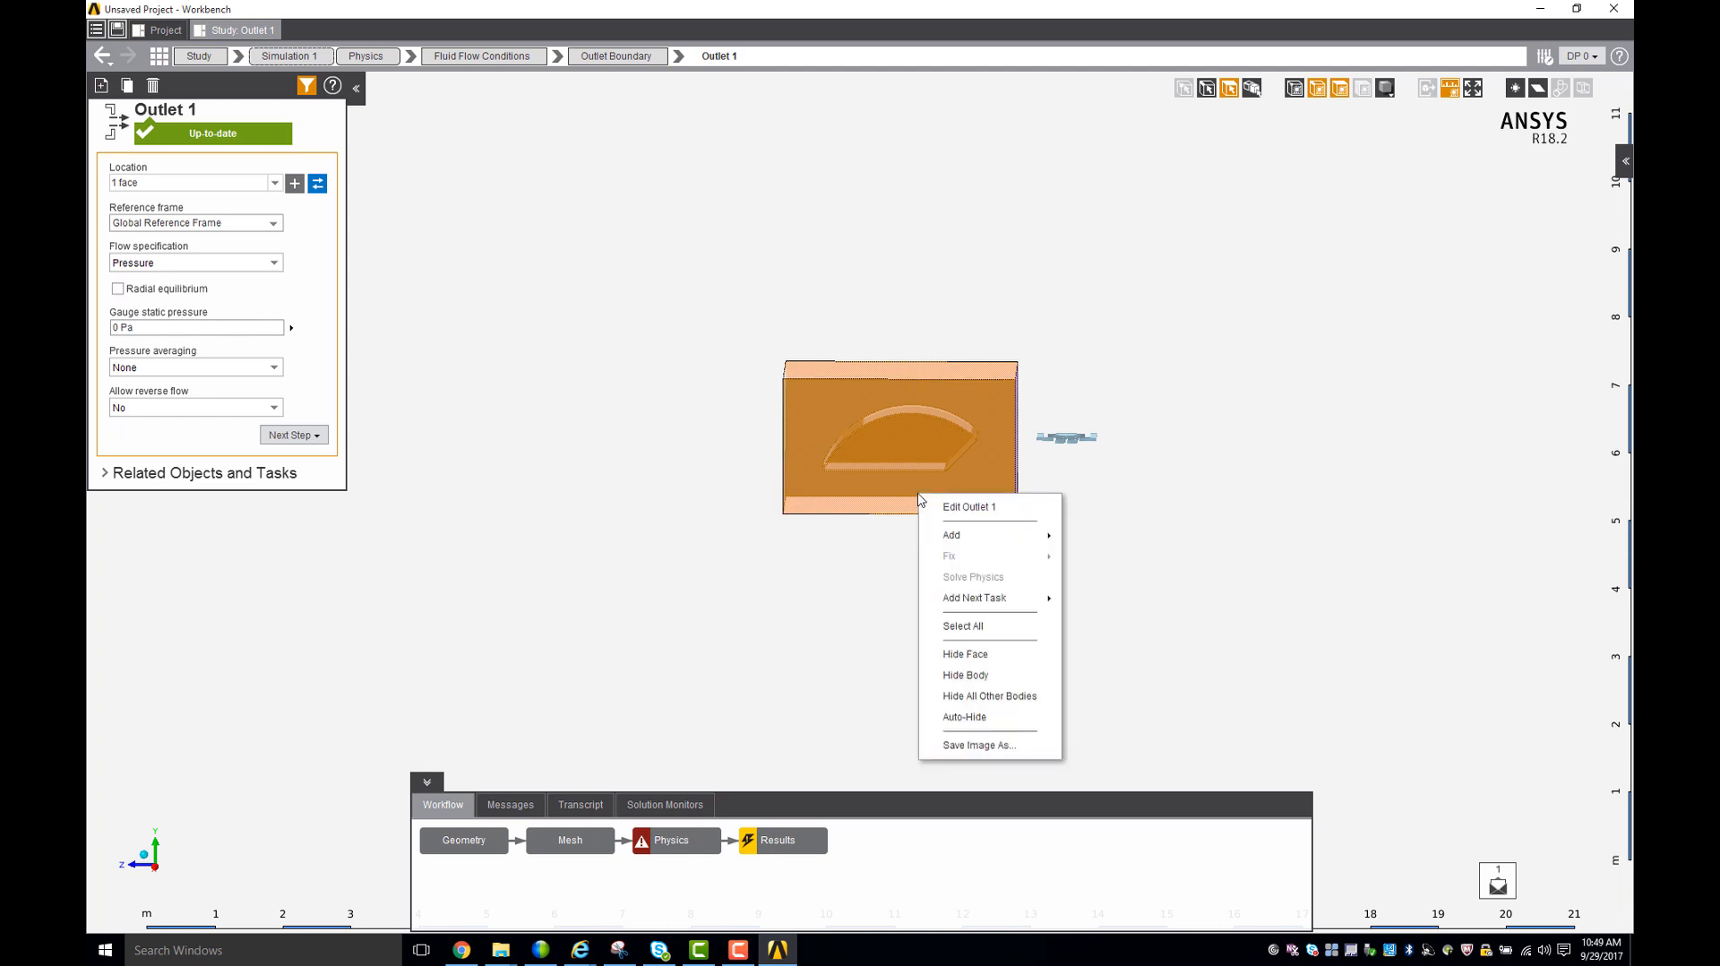
{"action": "mouse_move", "coordinate": [977, 533]}
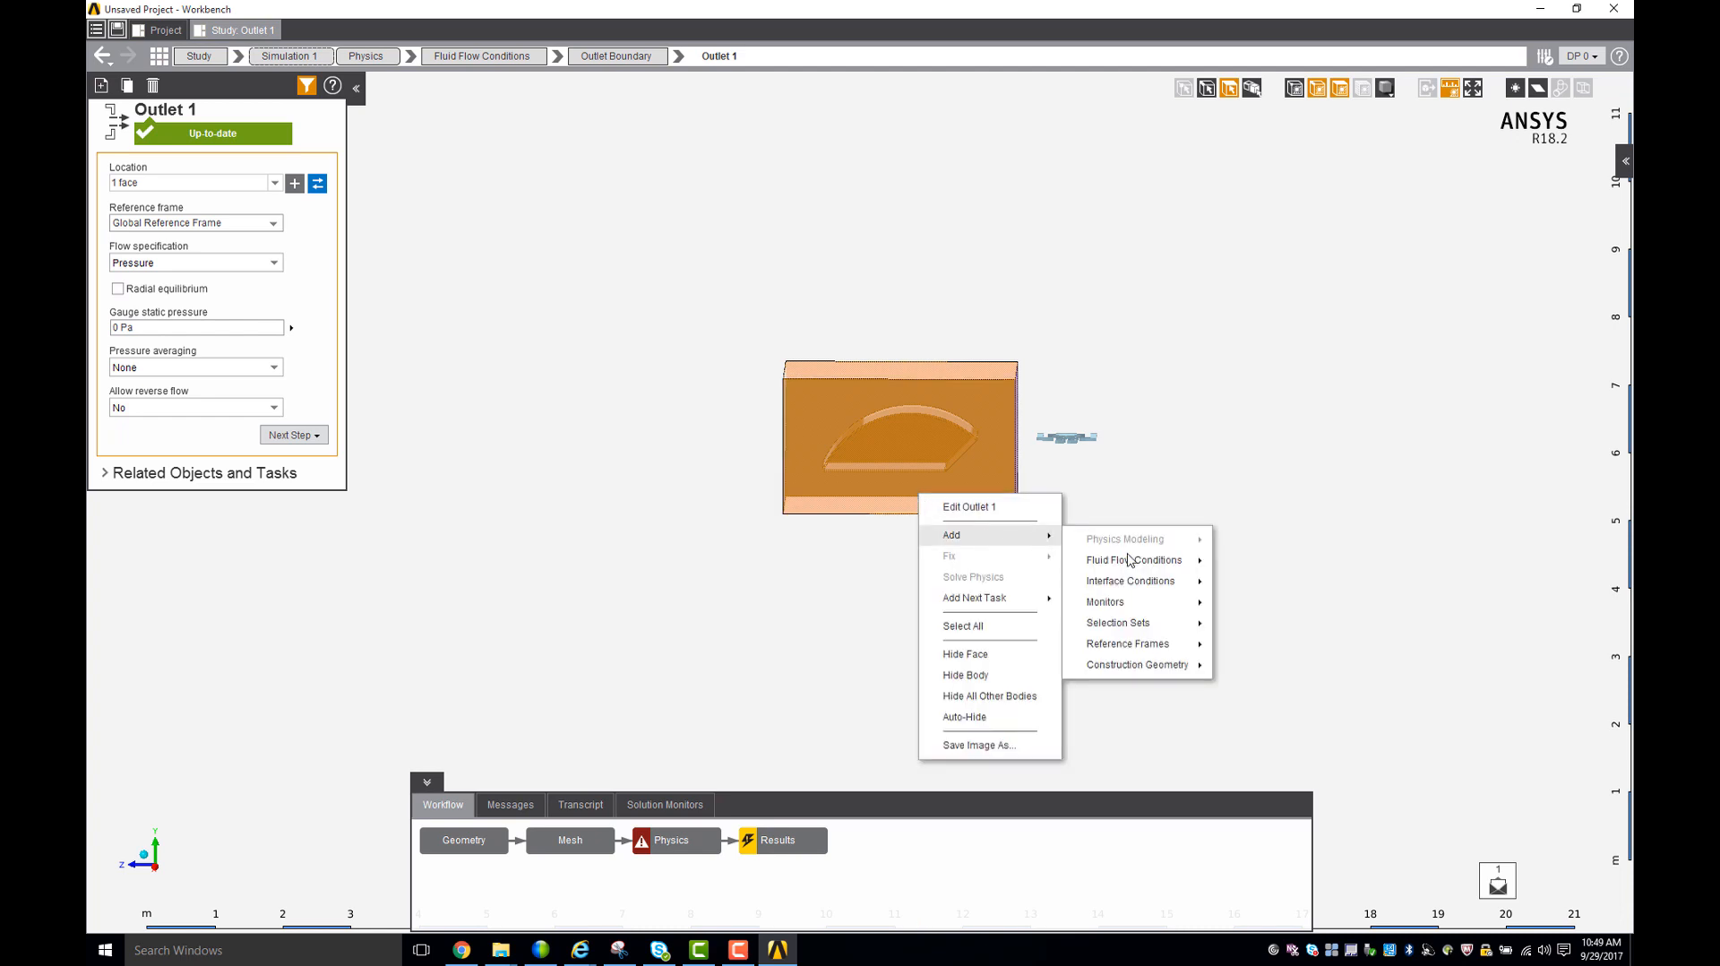
{"action": "mouse_move", "coordinate": [1135, 566]}
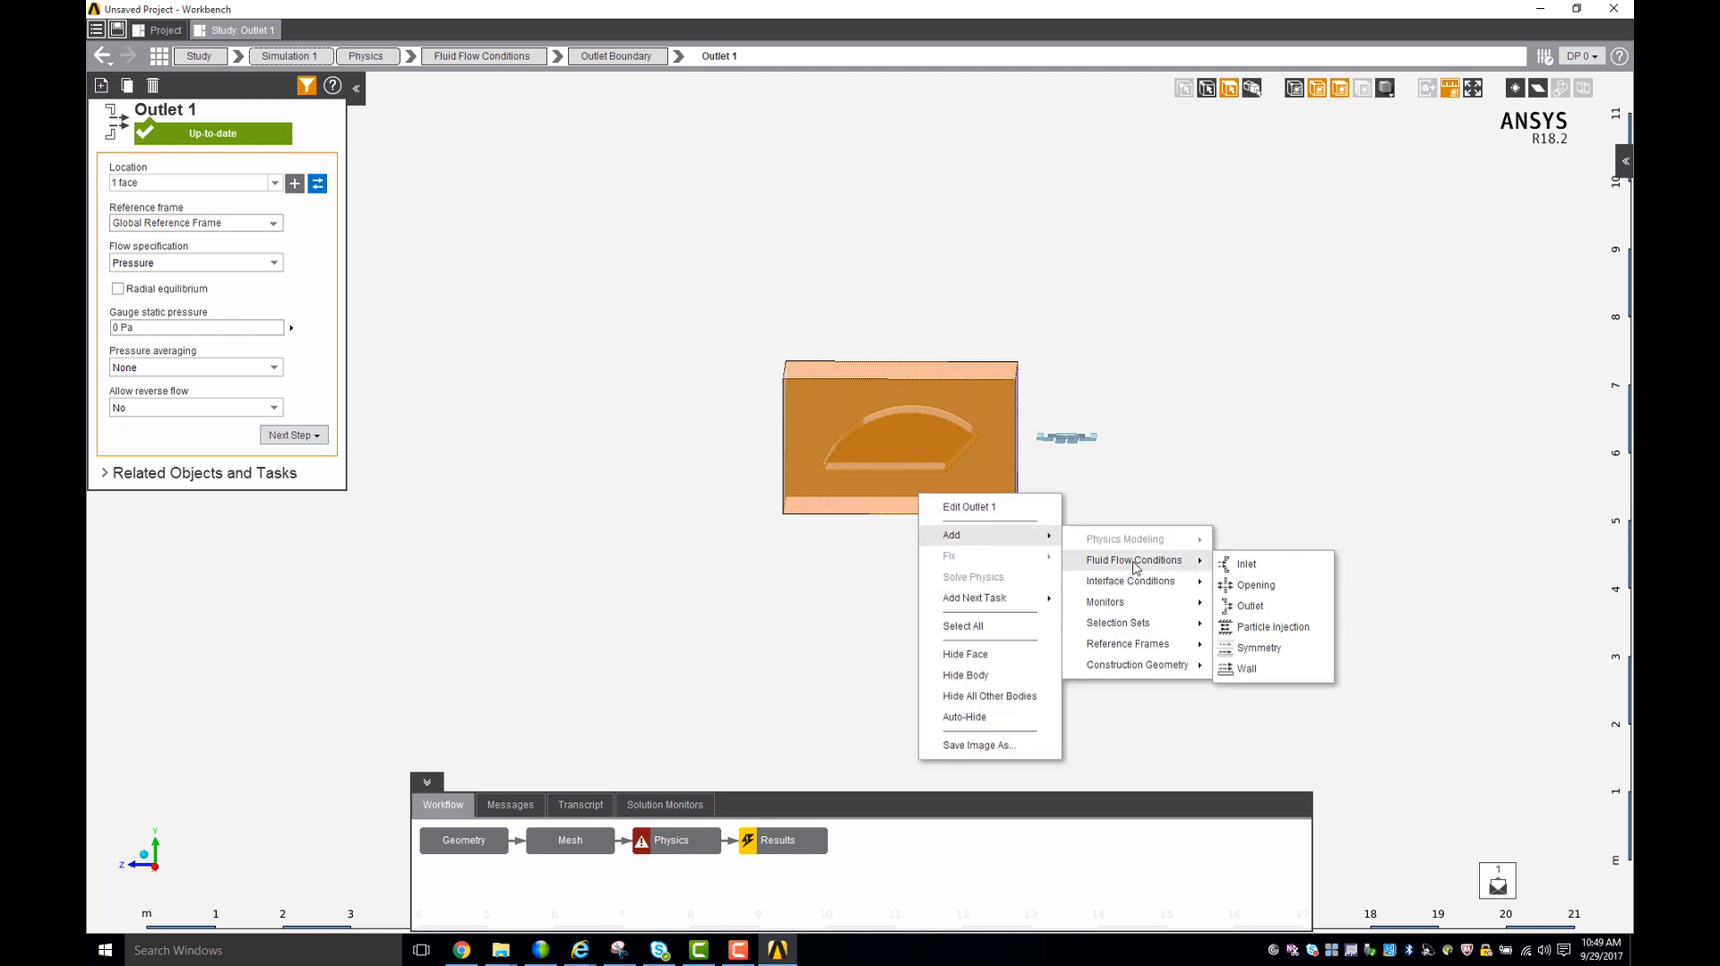
{"action": "left_click", "coordinate": [1247, 669]}
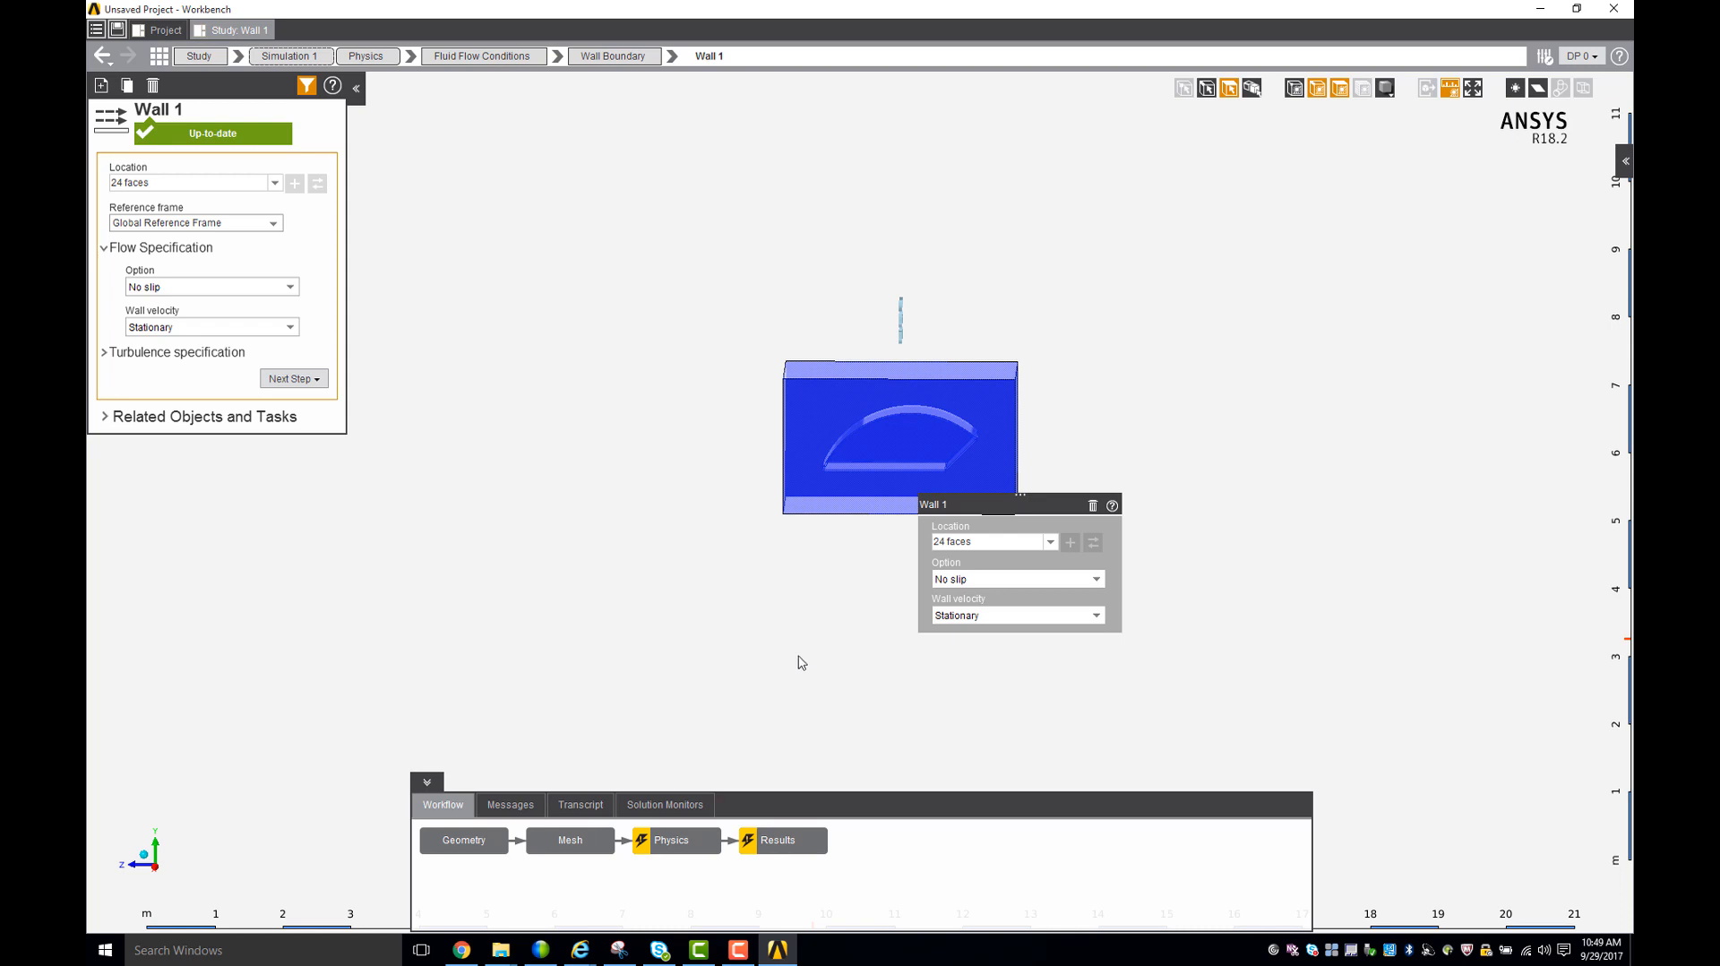
- Set the number of solver processes to 4 in the Physics task's solver settings and apply the change
{"action": "left_click", "coordinate": [698, 841]}
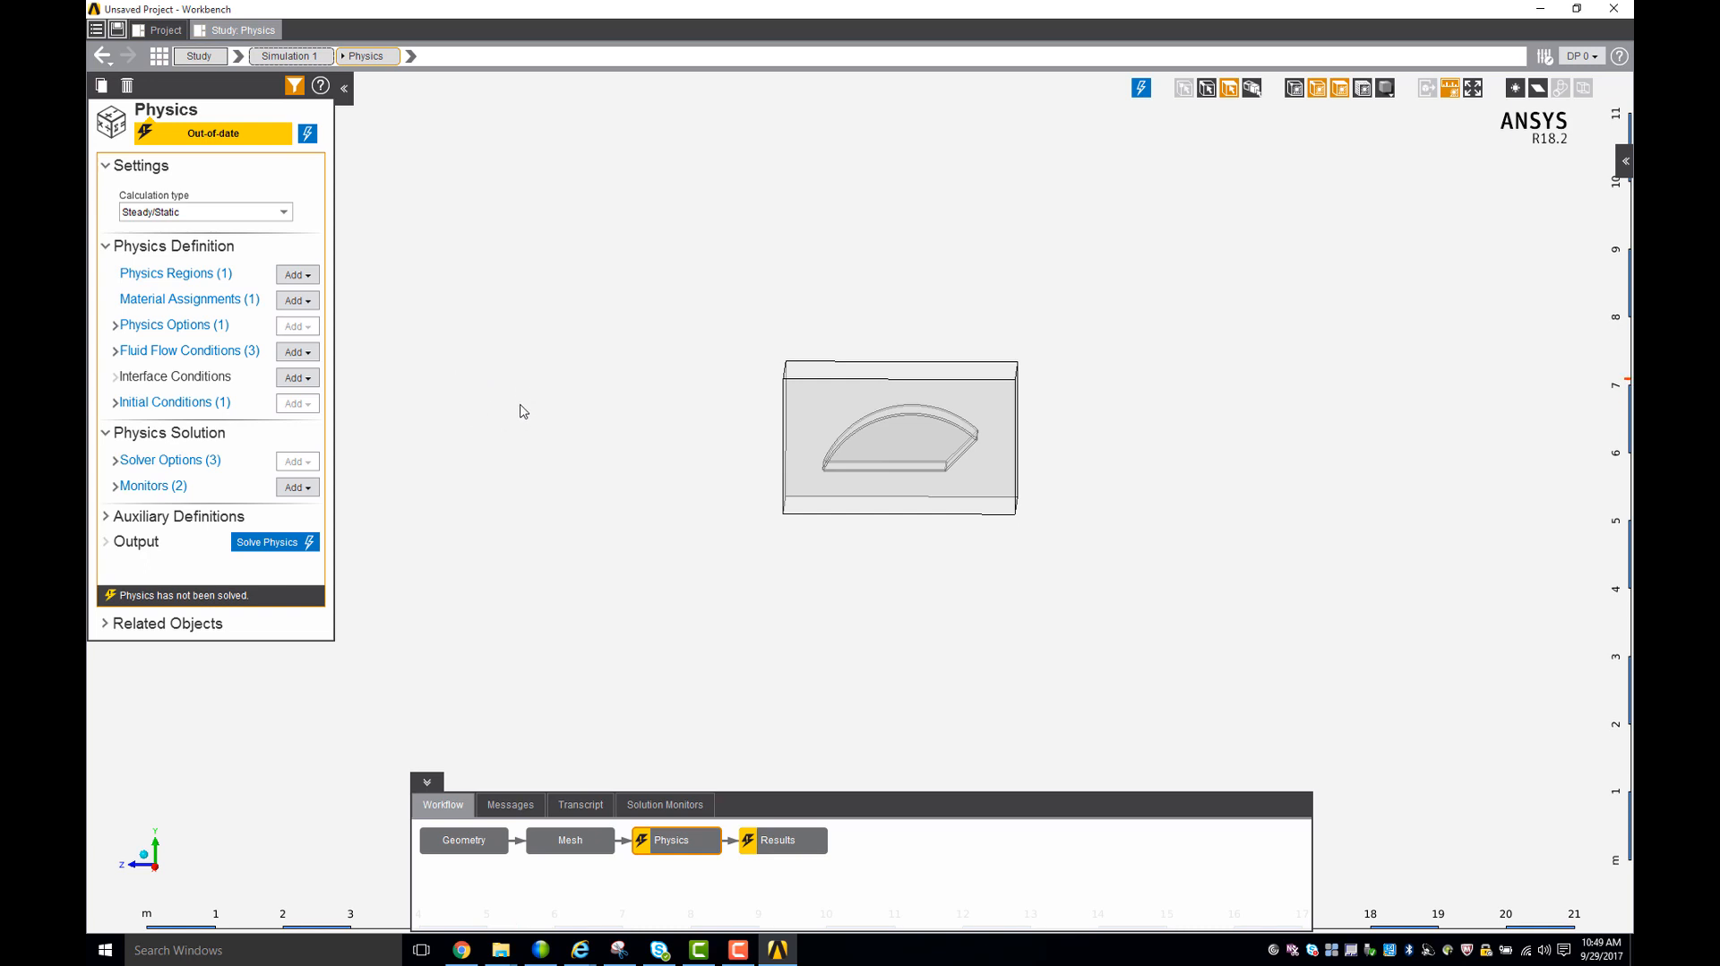
{"action": "middle_click_drag", "start_coordinate": [541, 430], "coordinate": [562, 445]}
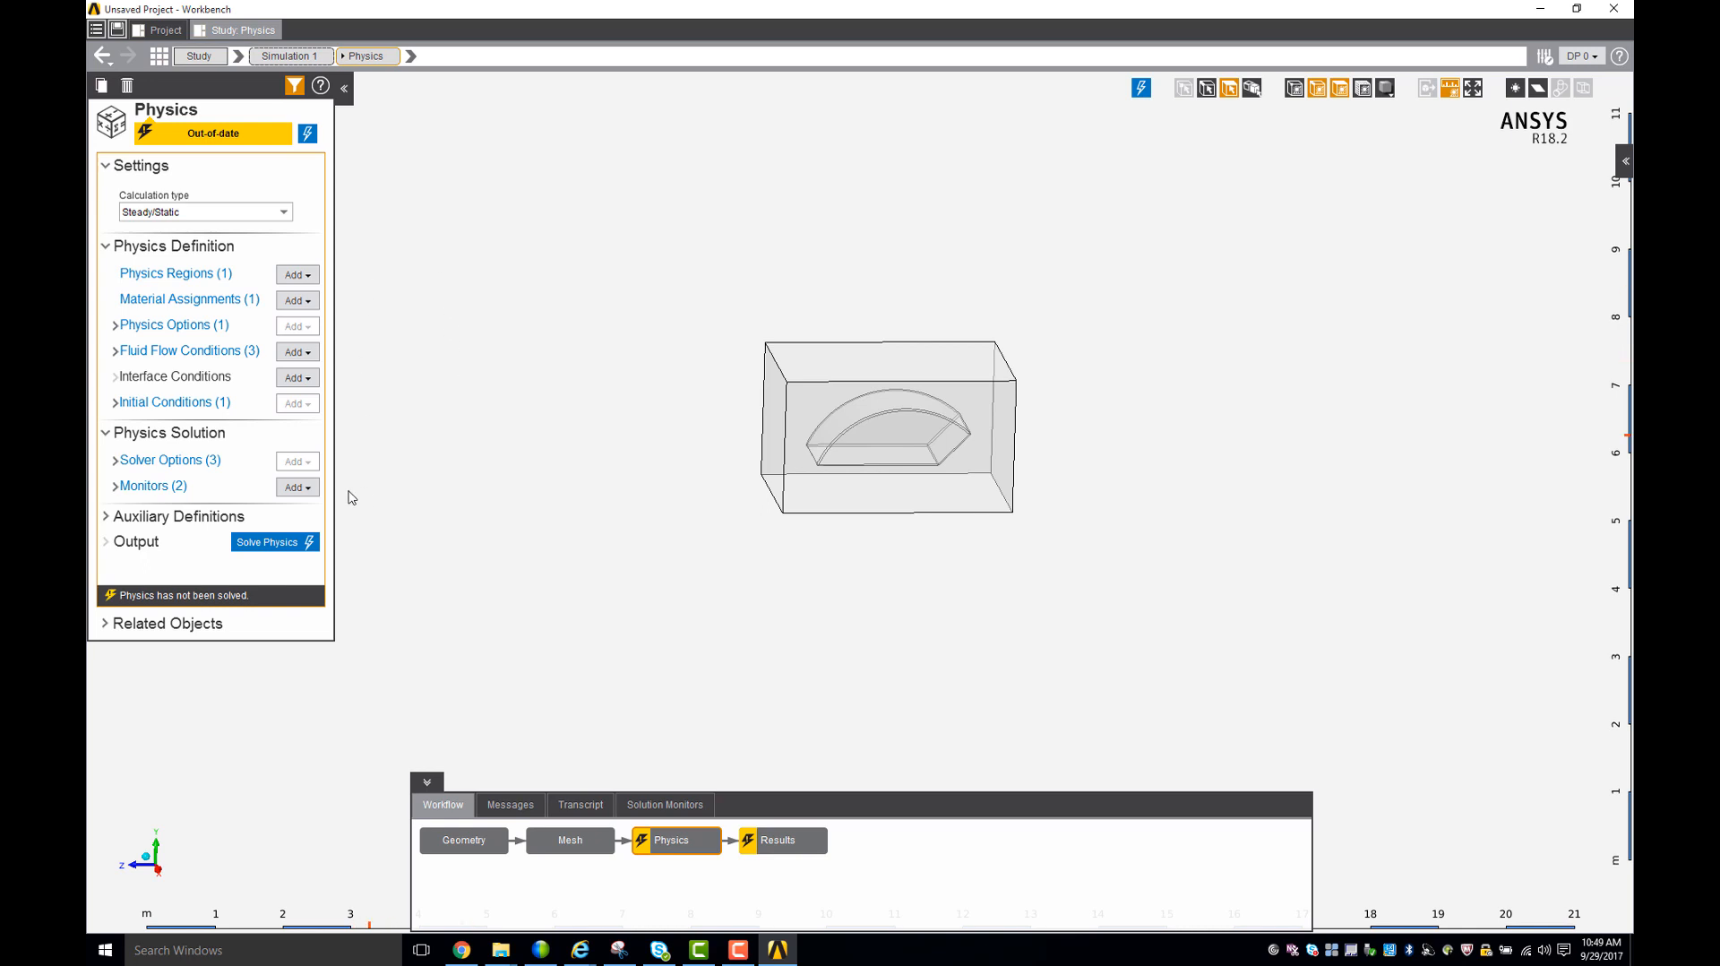
{"action": "left_click", "coordinate": [171, 460]}
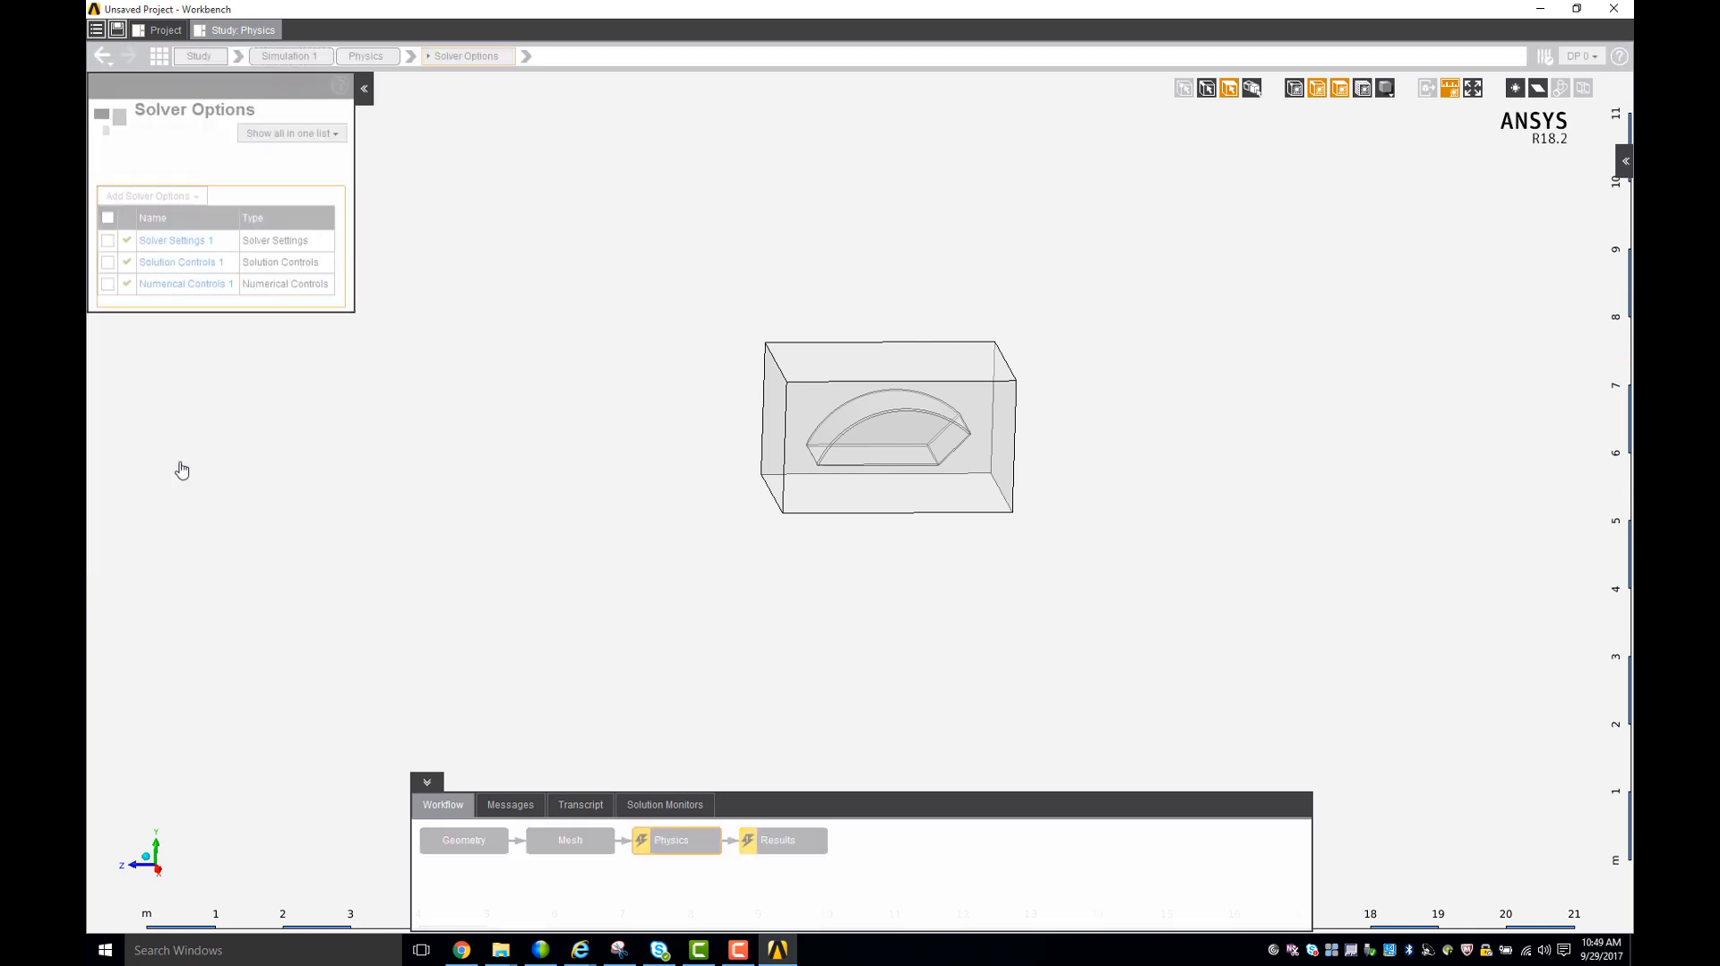
{"action": "left_click", "coordinate": [177, 241]}
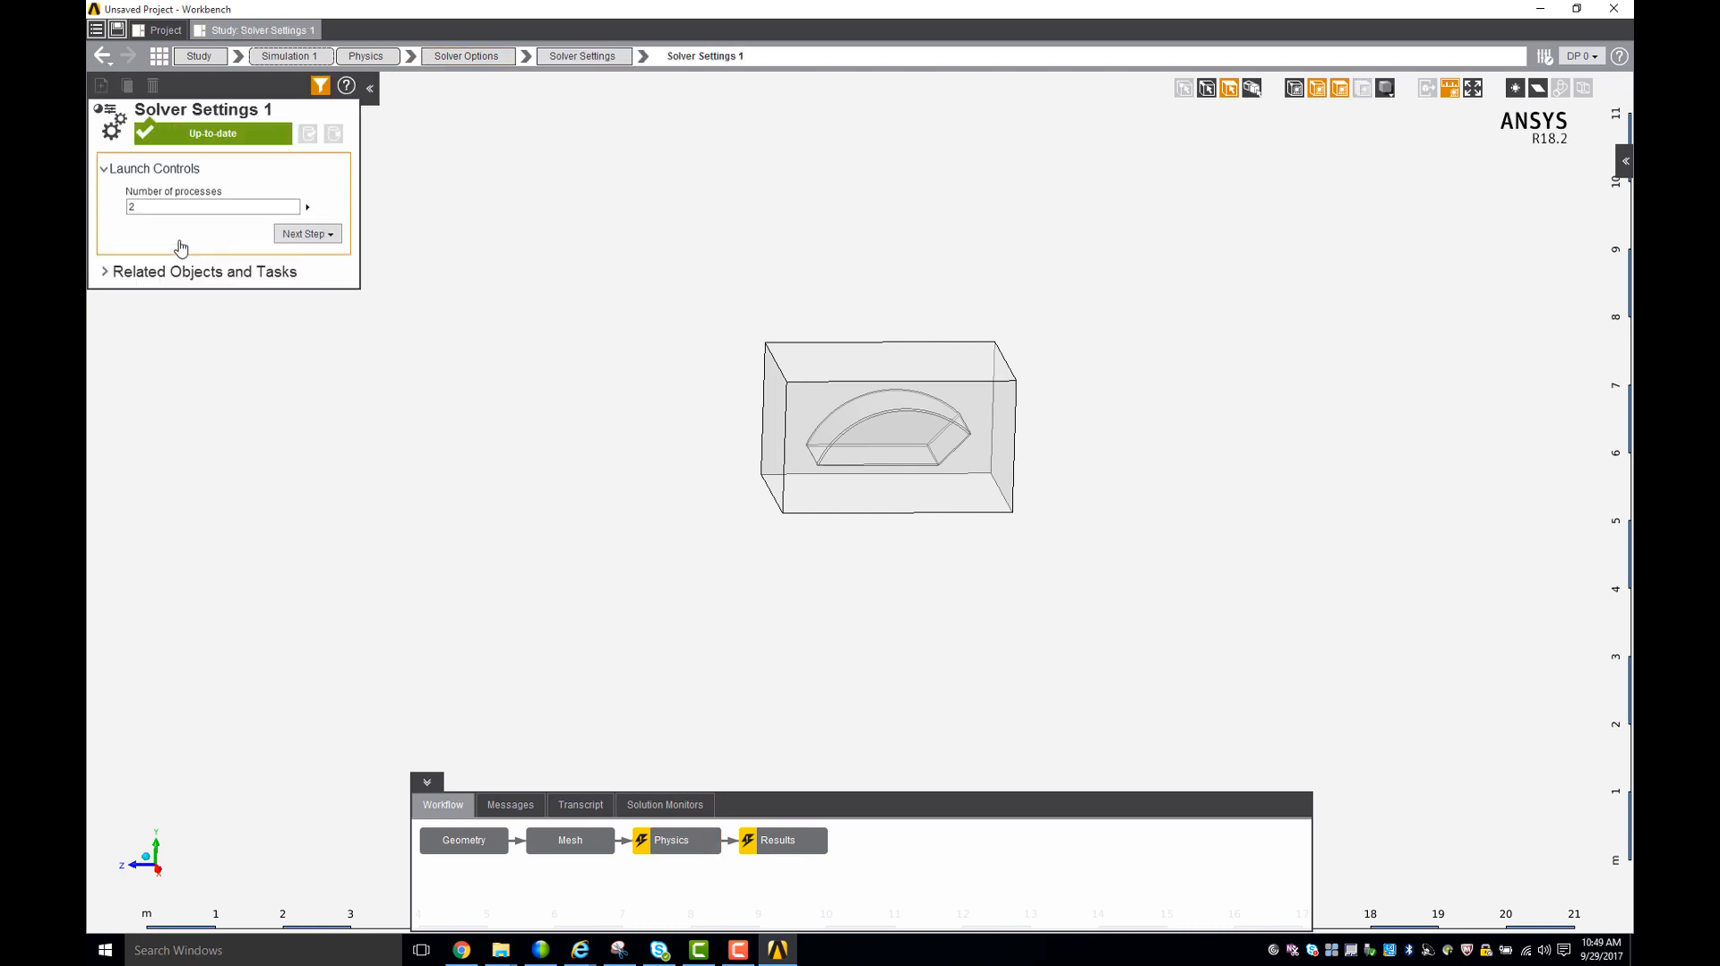
{"action": "left_click", "coordinate": [173, 205]}
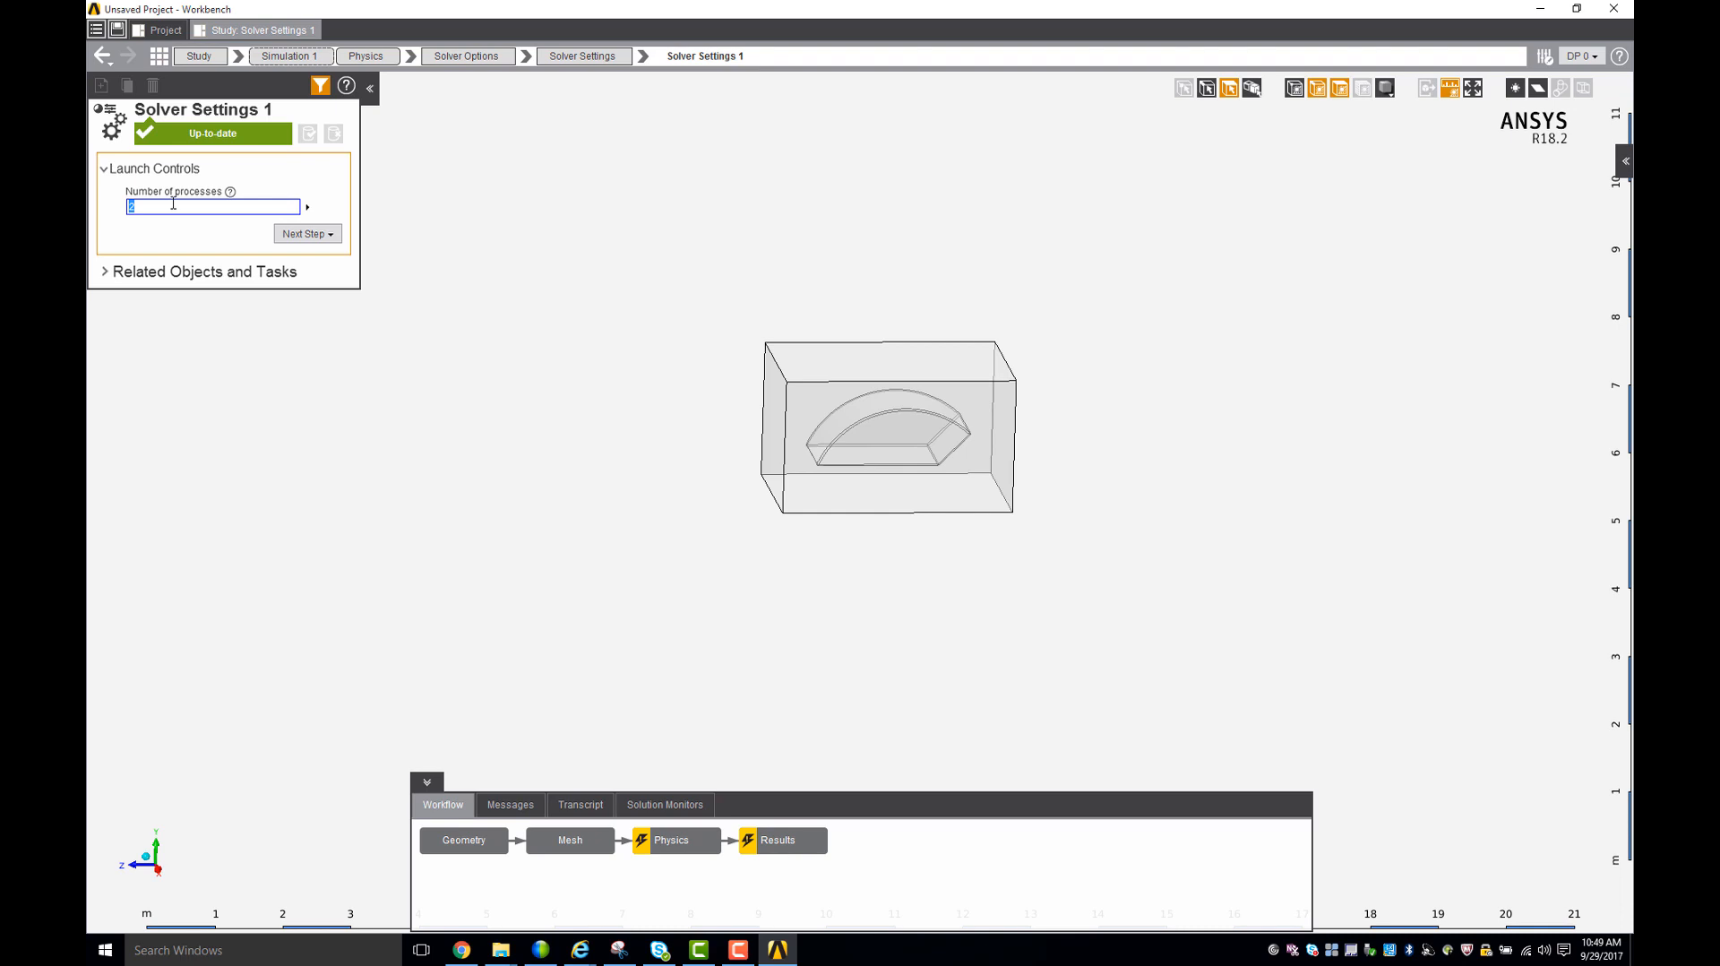
{"action": "type", "text": "4"}
{"action": "key", "text": "Return"}
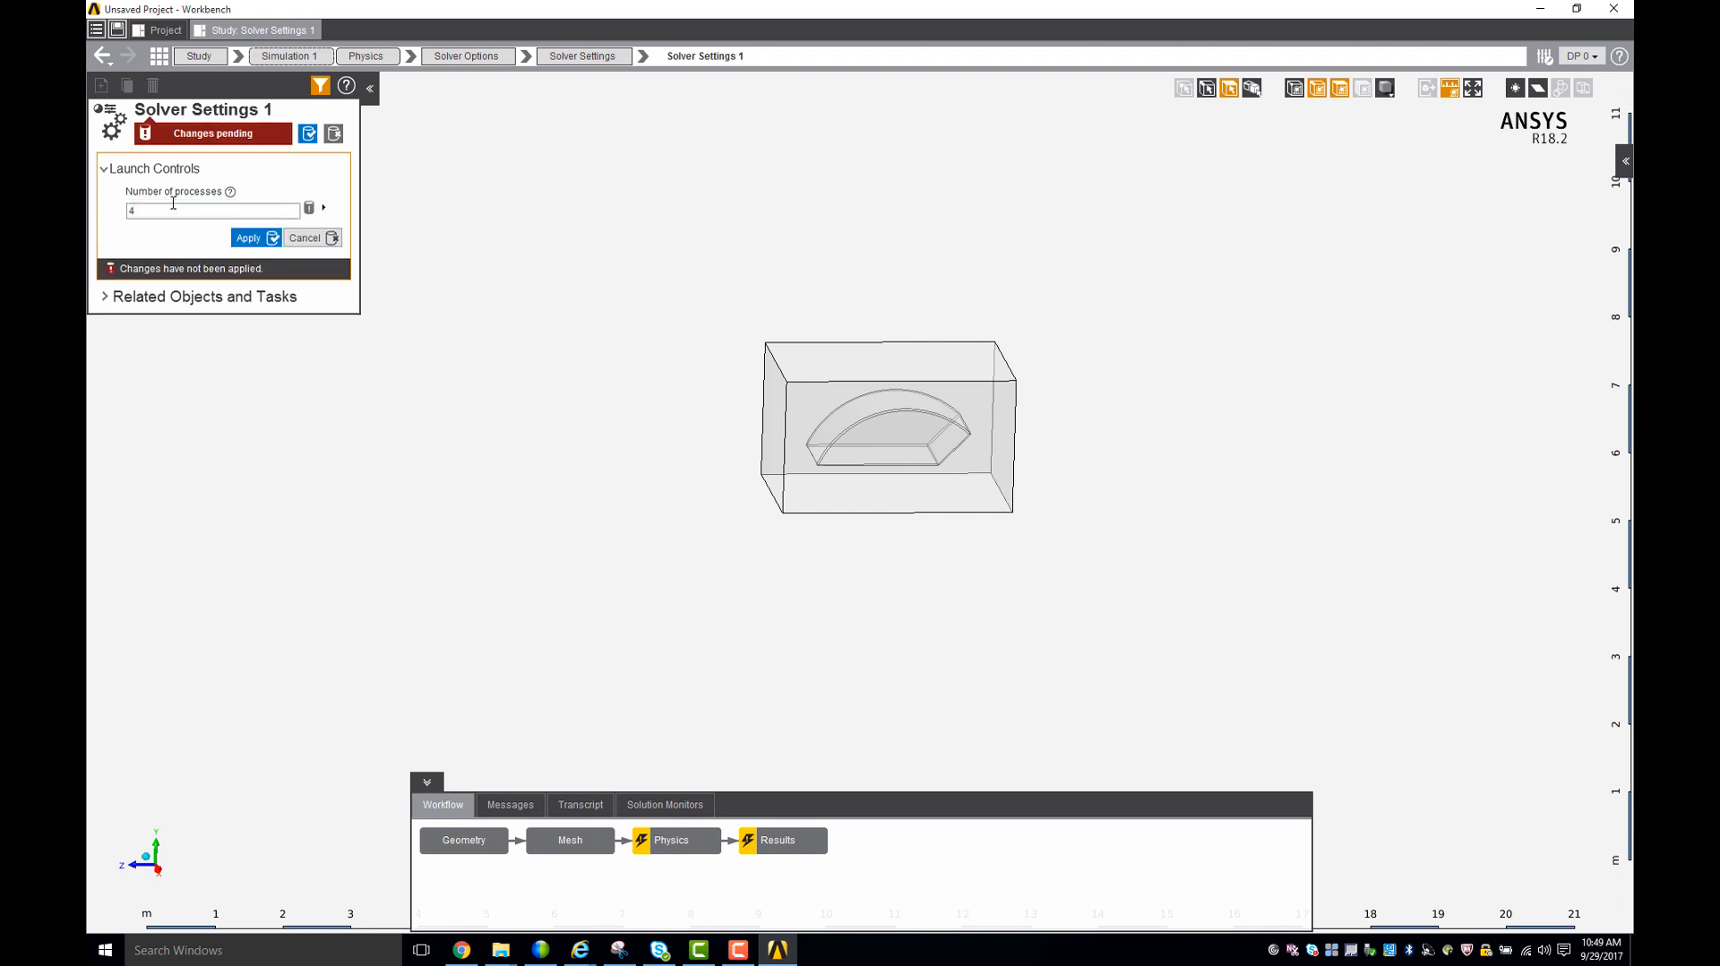
{"action": "left_click", "coordinate": [249, 237]}
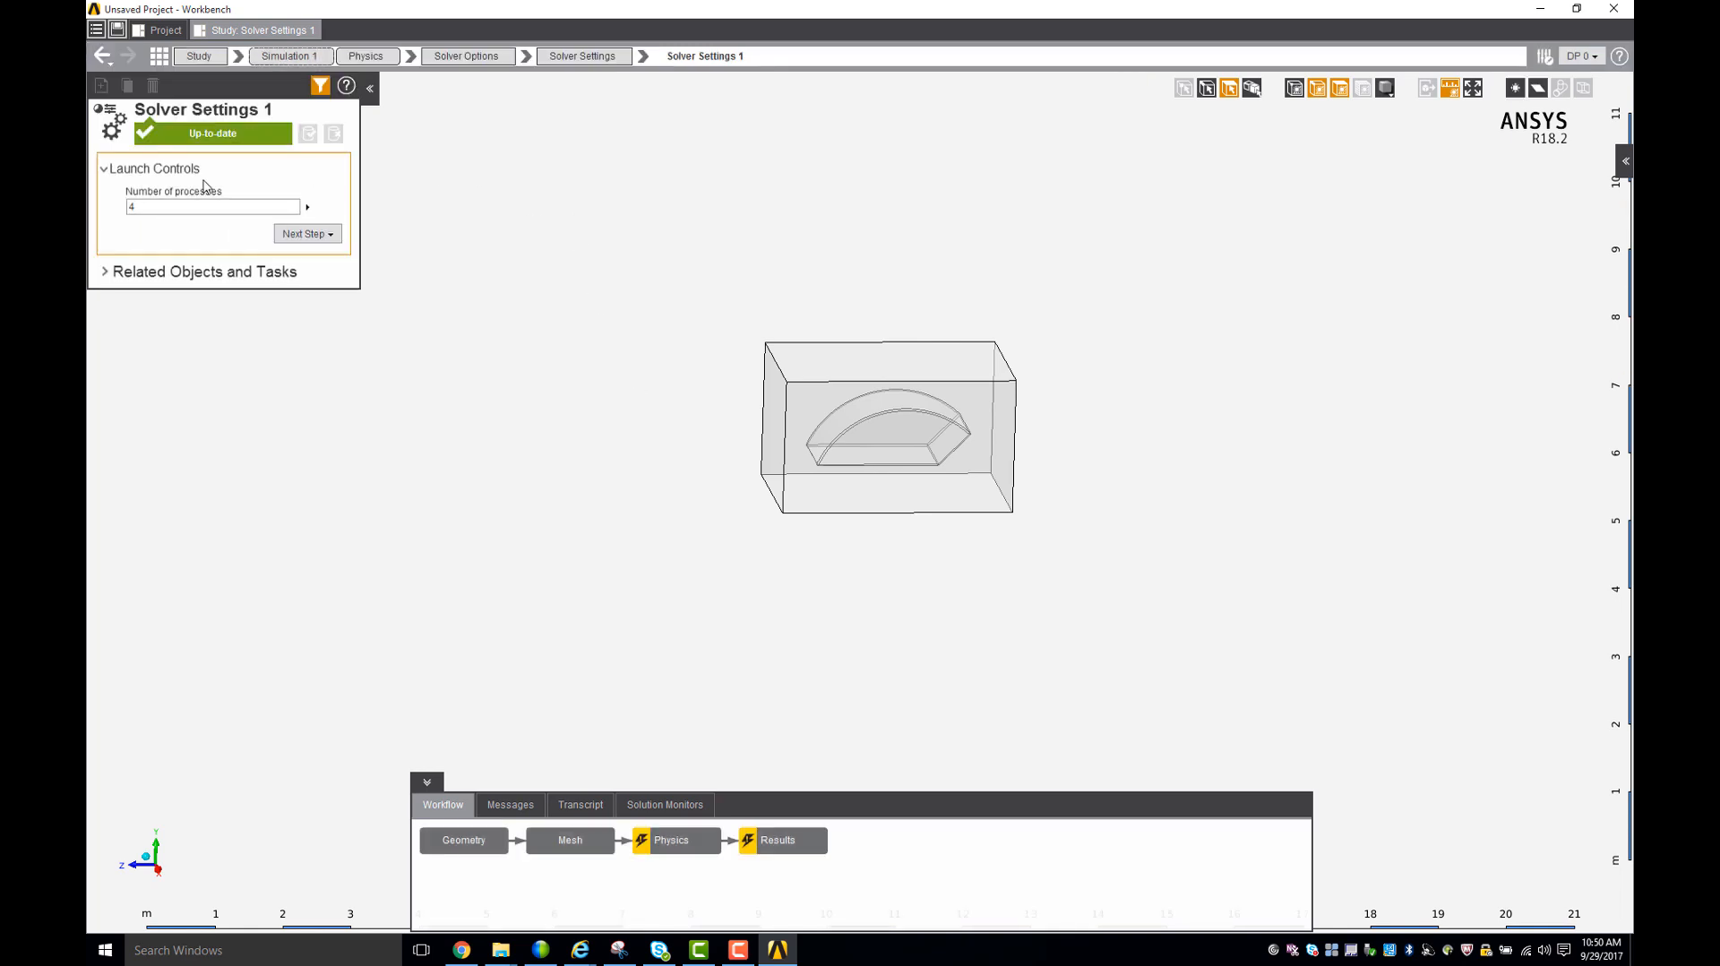
- Set the maximum number of iterations to 25 in the solution controls
{"action": "left_click", "coordinate": [451, 58]}
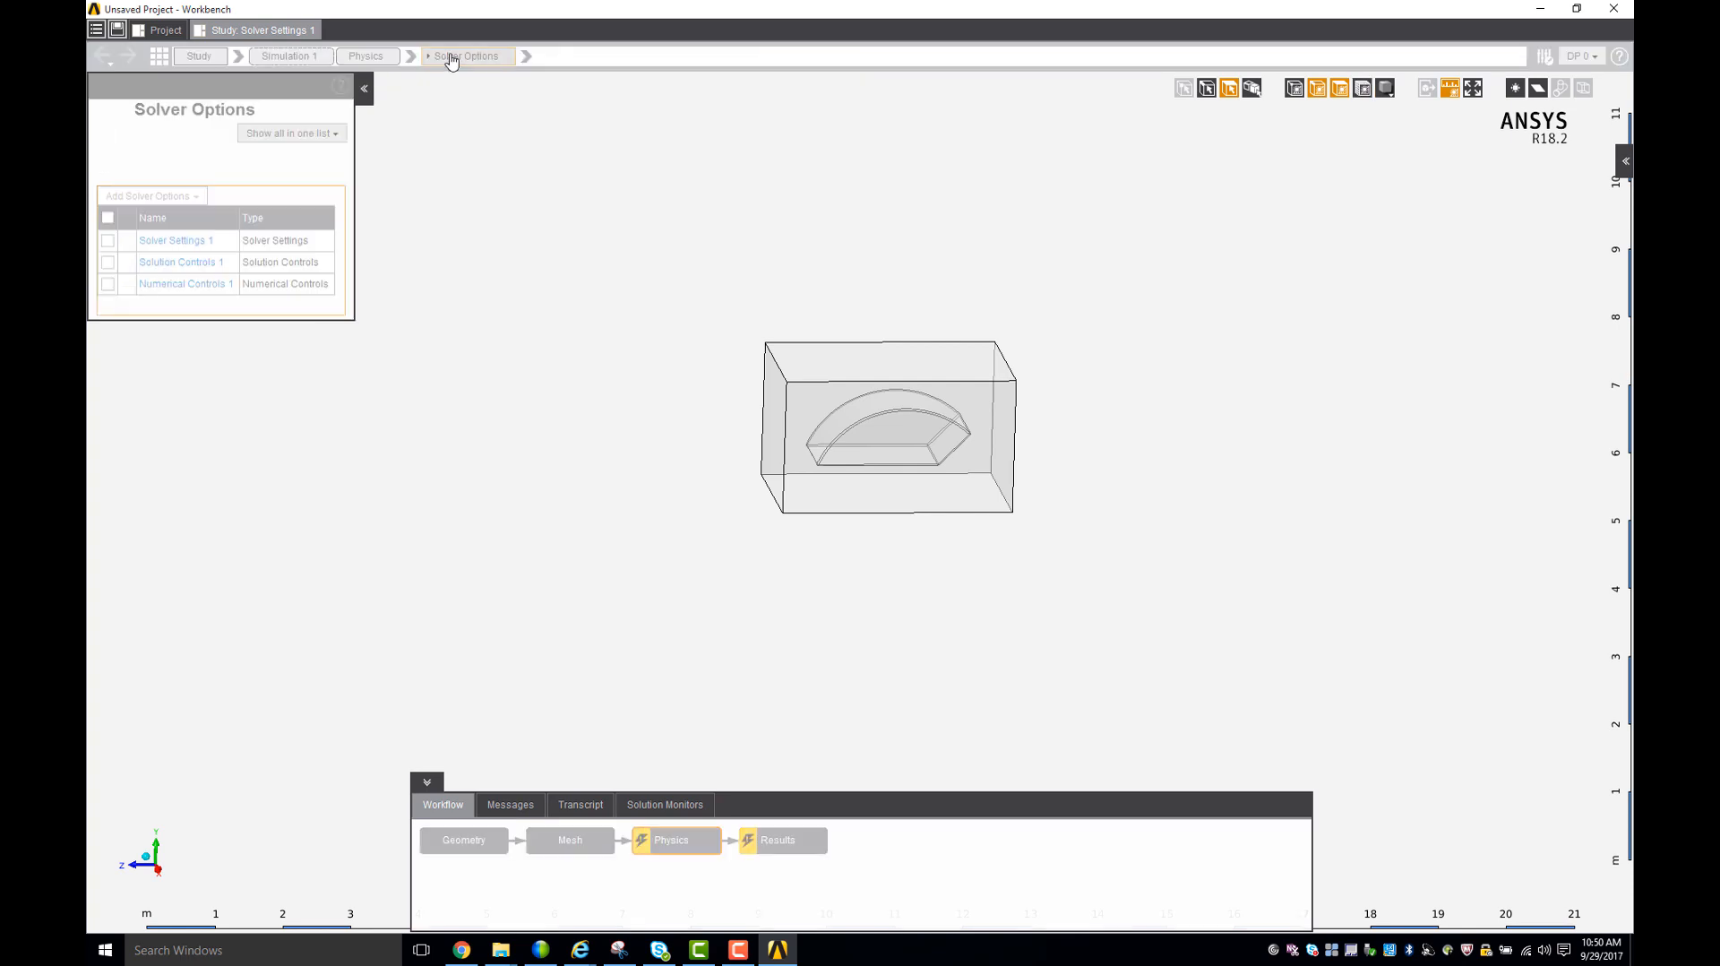
{"action": "left_click", "coordinate": [183, 262]}
{"action": "double_click", "coordinate": [204, 266]}
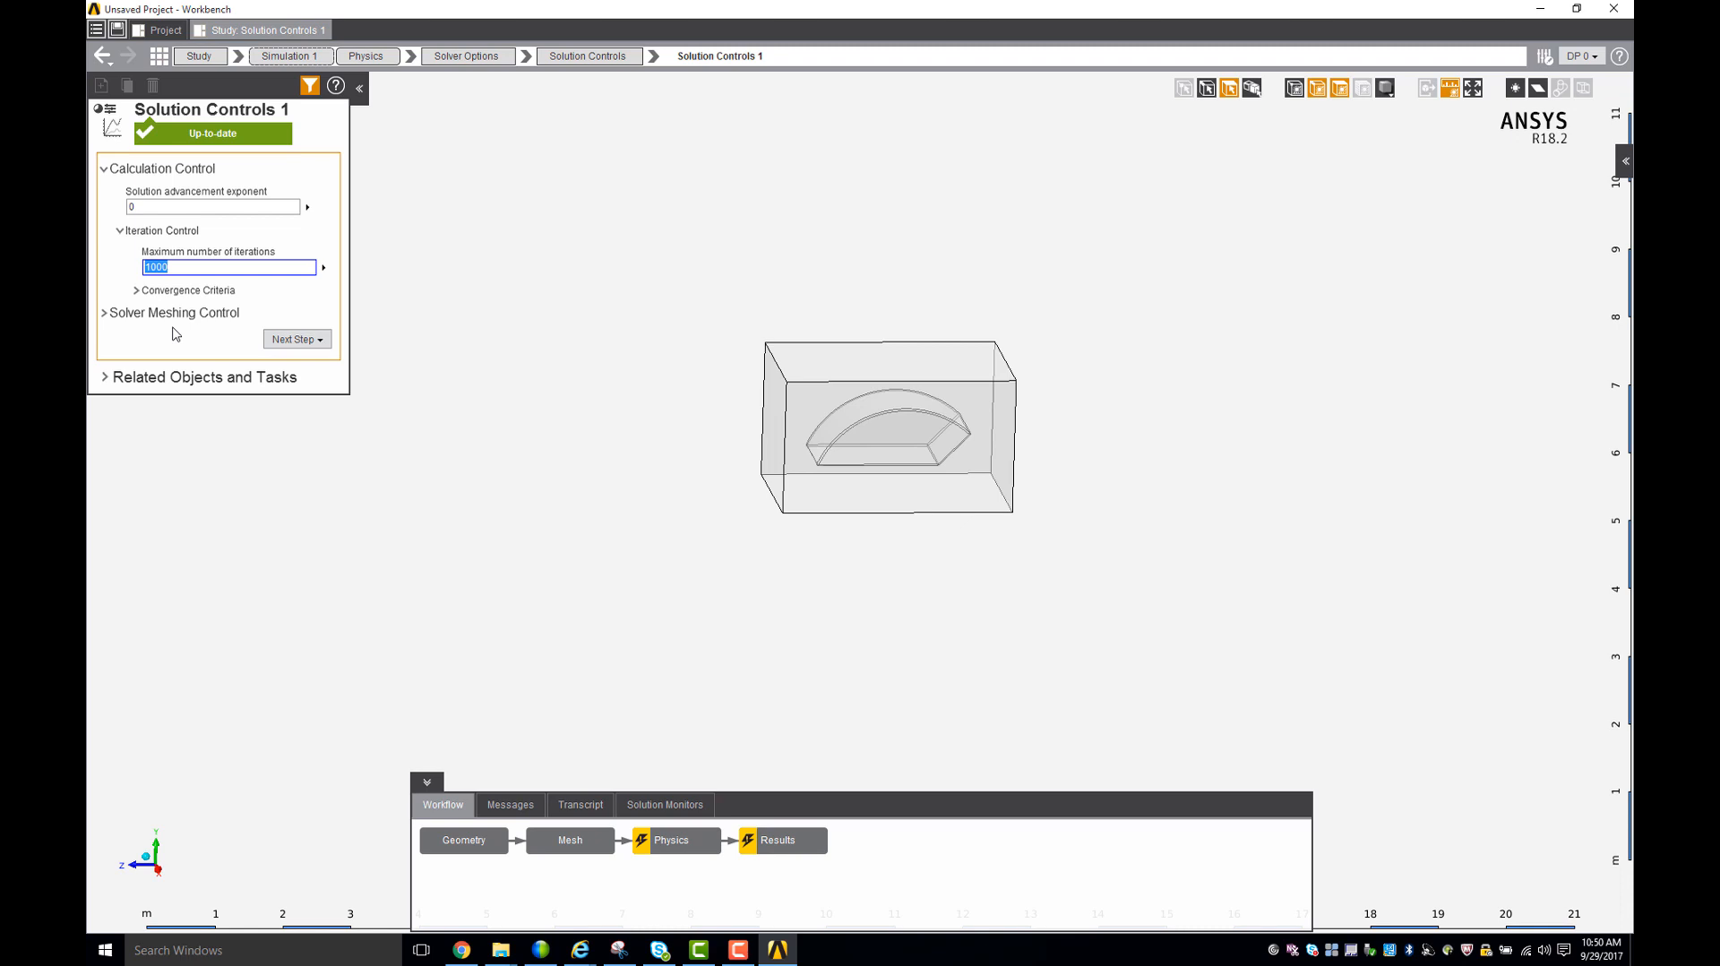
{"action": "type", "text": "25"}
{"action": "left_click", "coordinate": [291, 305]}
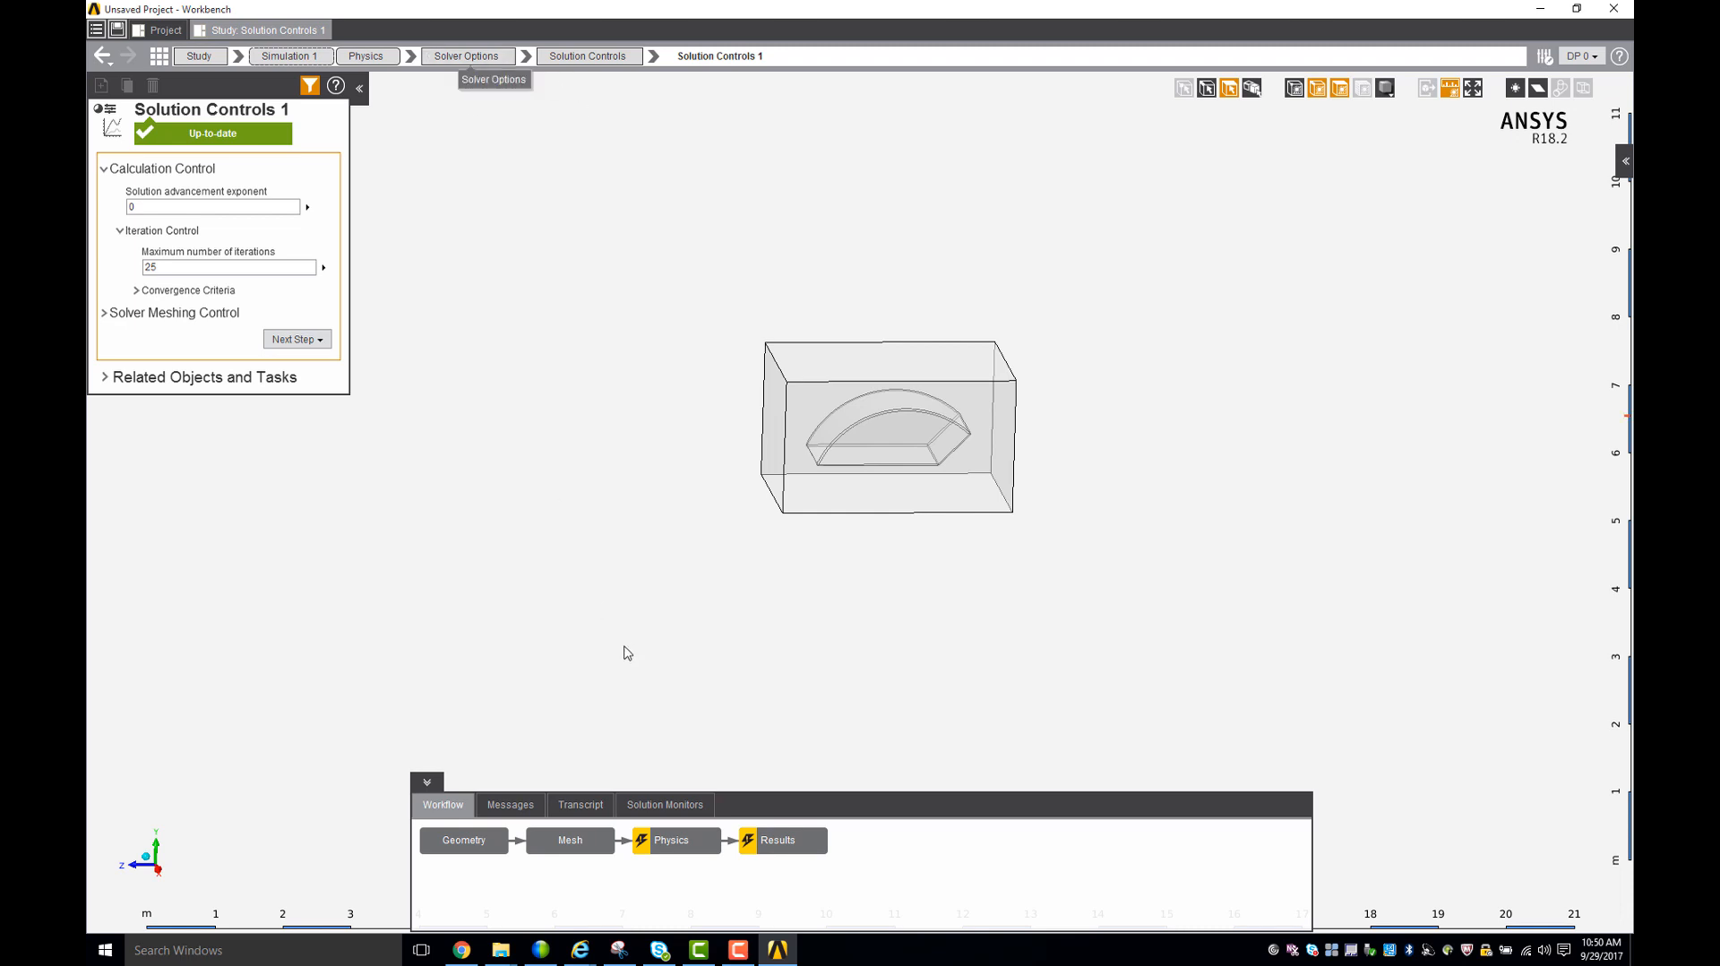
- Solve the physics with the solution monitors on display, and enlarge the residual convergence chart
{"action": "left_click", "coordinate": [667, 844]}
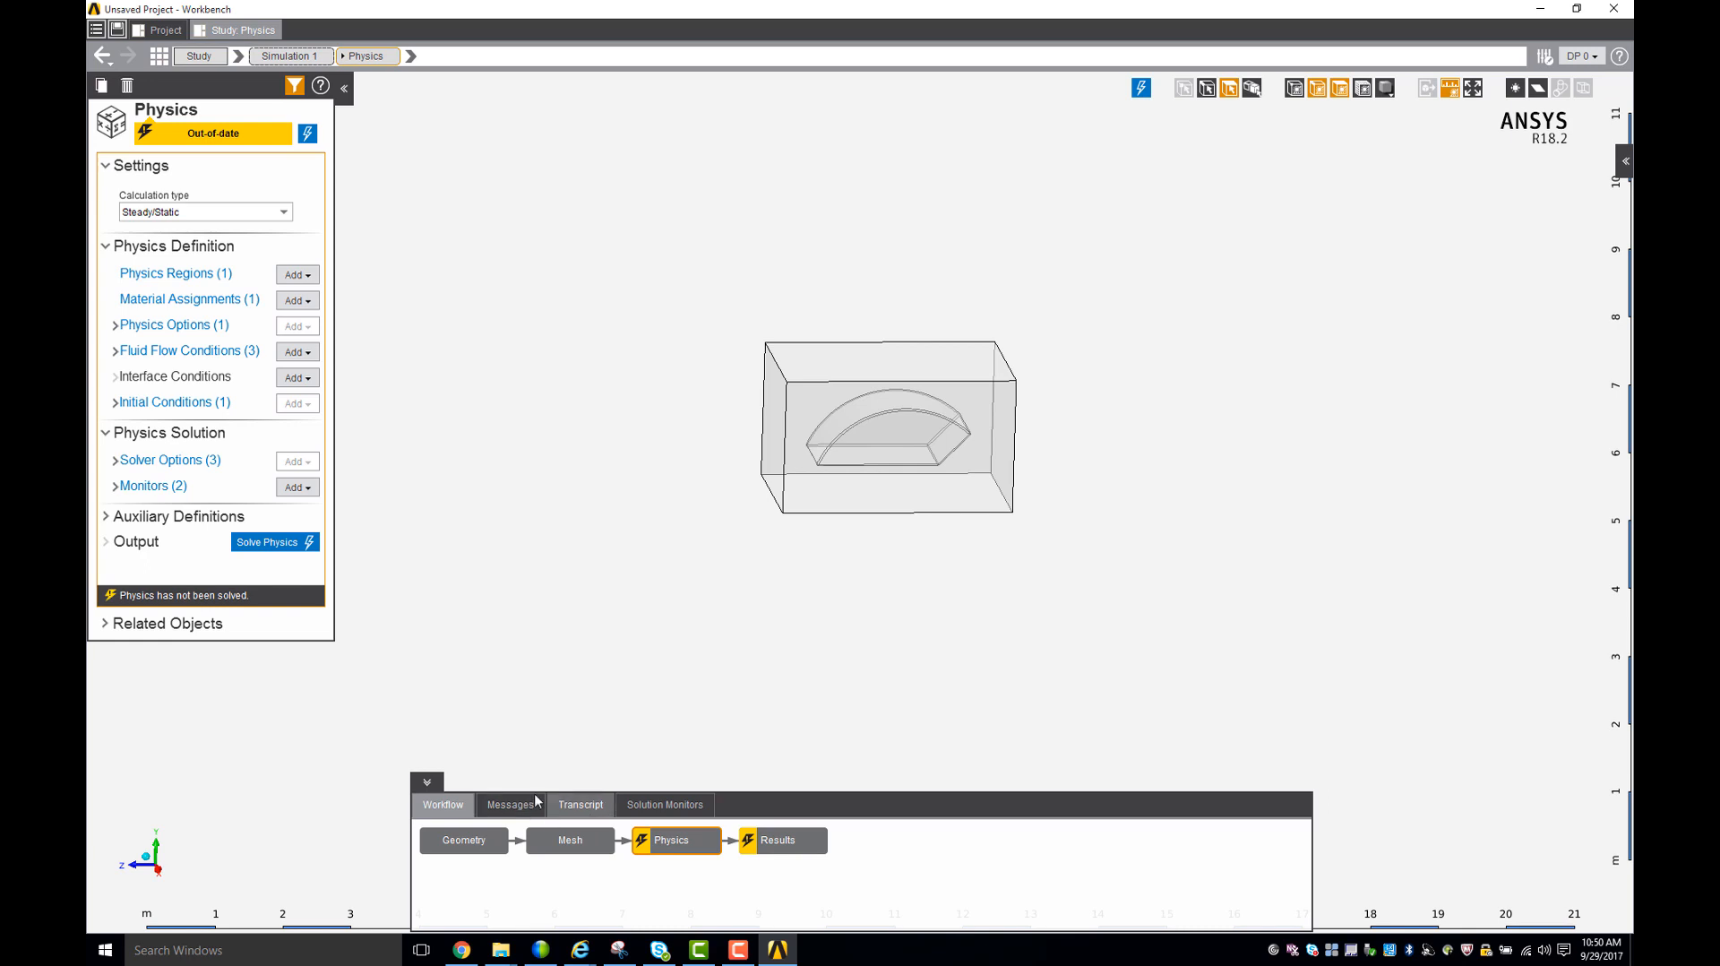
{"action": "left_click", "coordinate": [650, 811]}
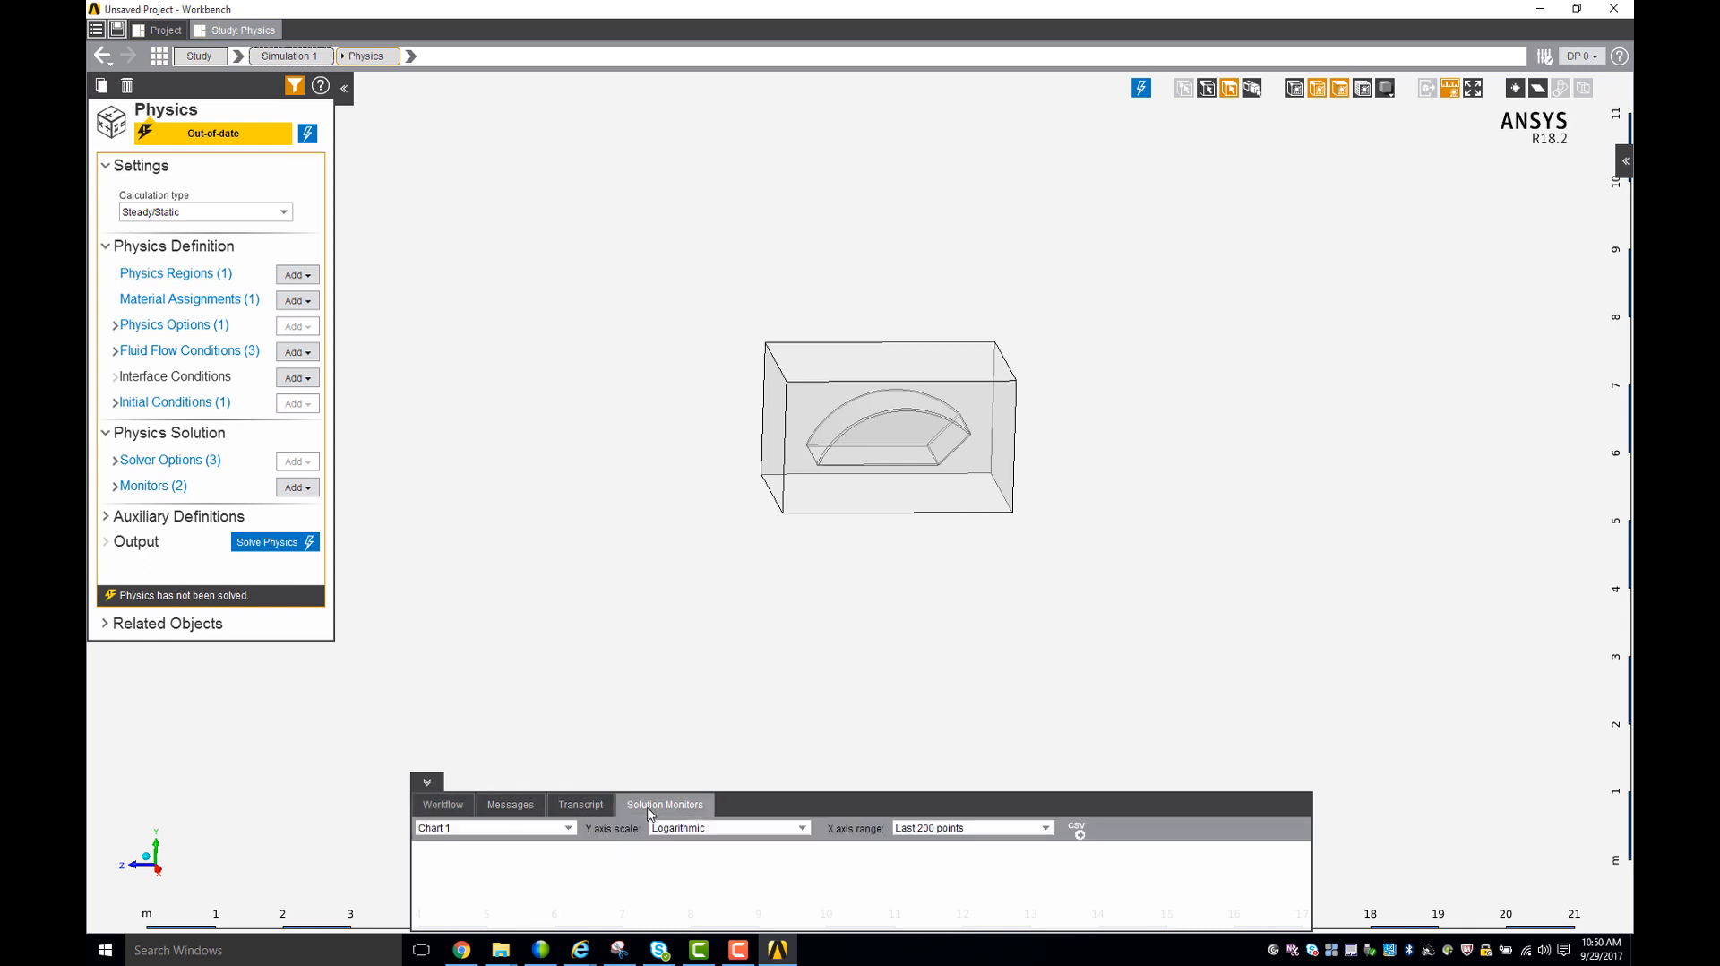
{"action": "left_click", "coordinate": [582, 804]}
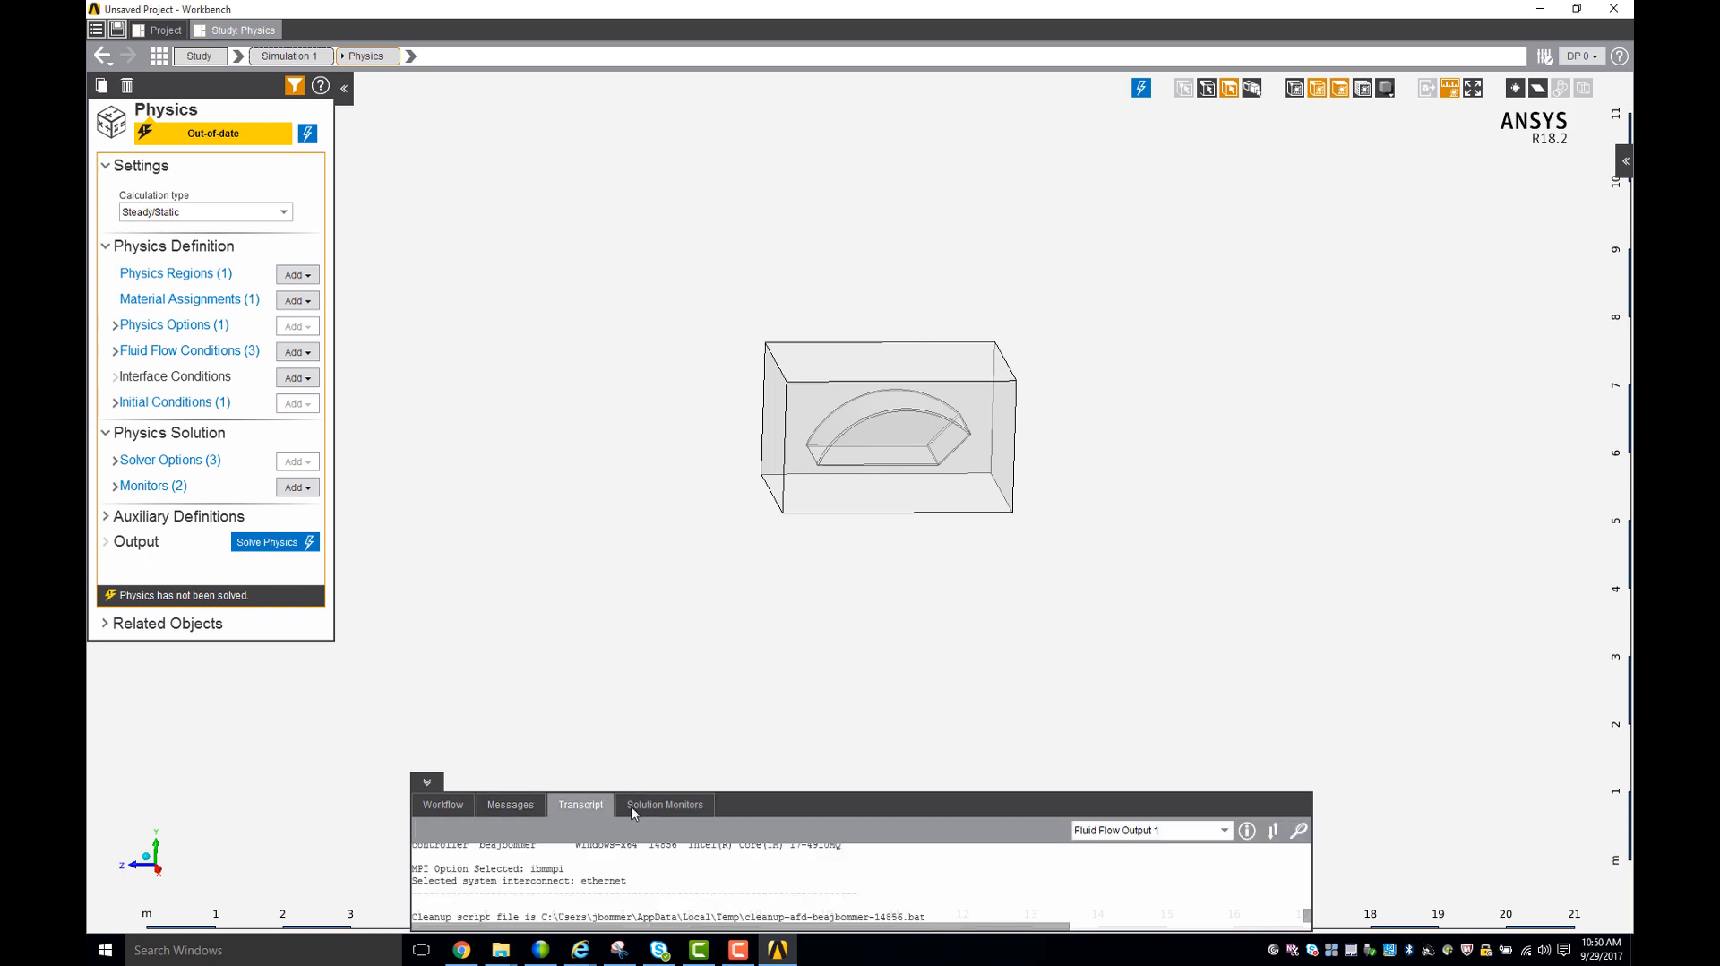
{"action": "left_click", "coordinate": [676, 807]}
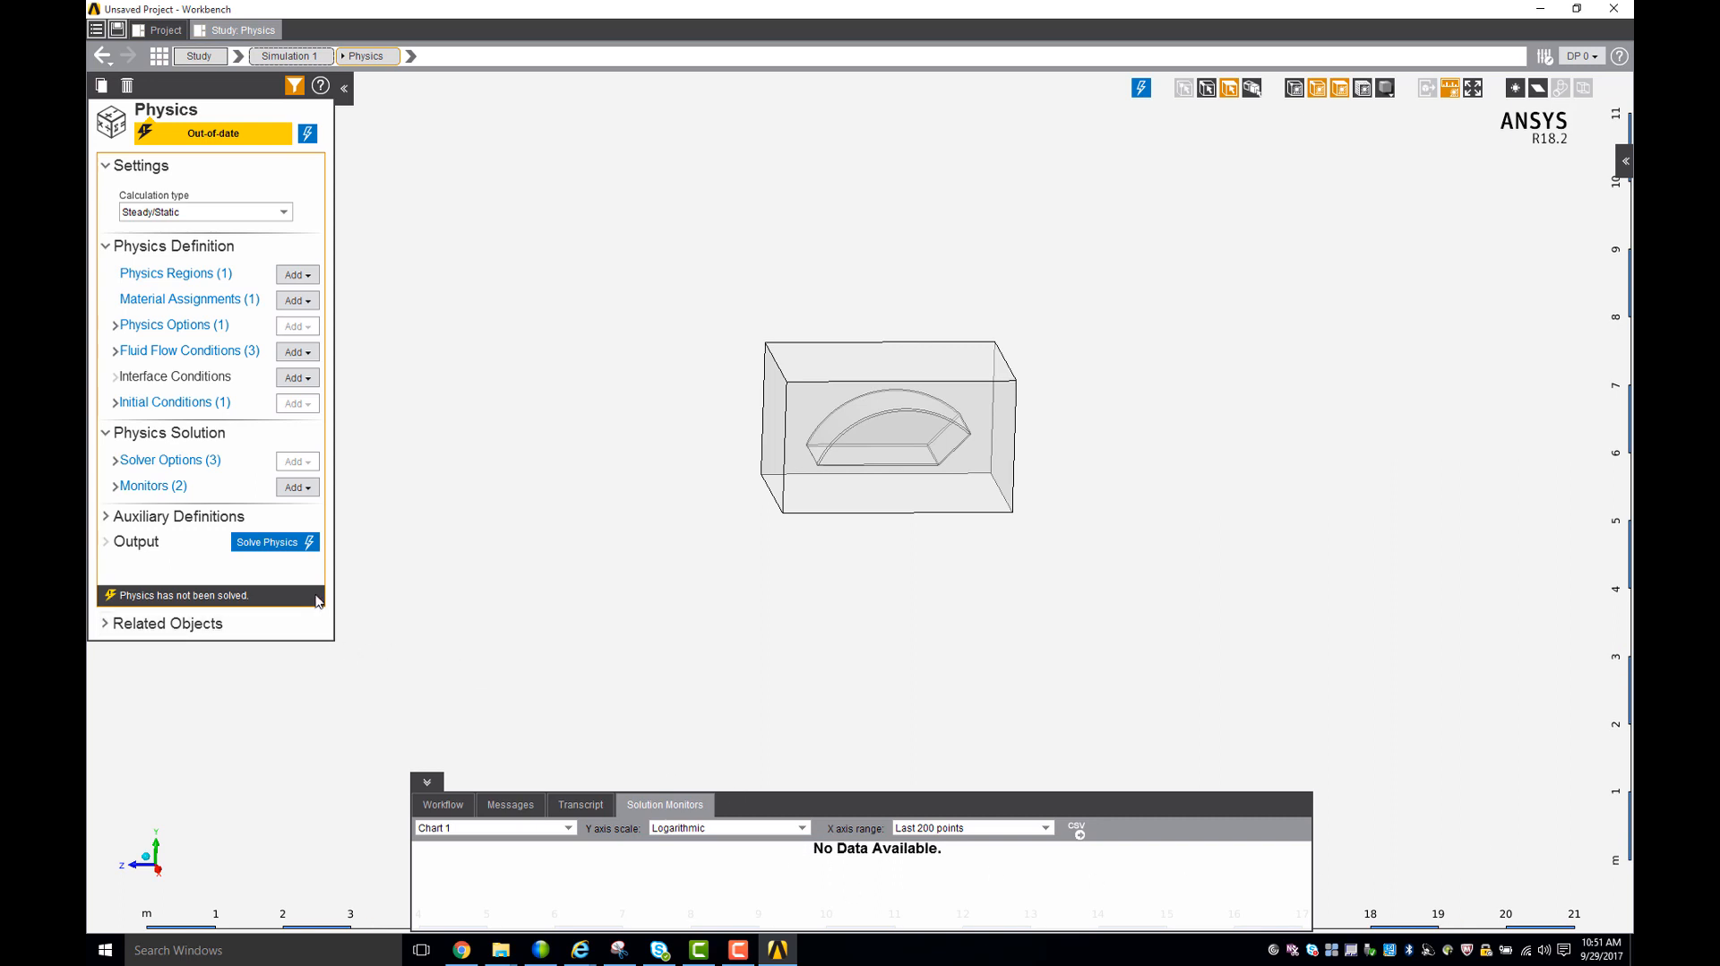
{"action": "left_click", "coordinate": [309, 543]}
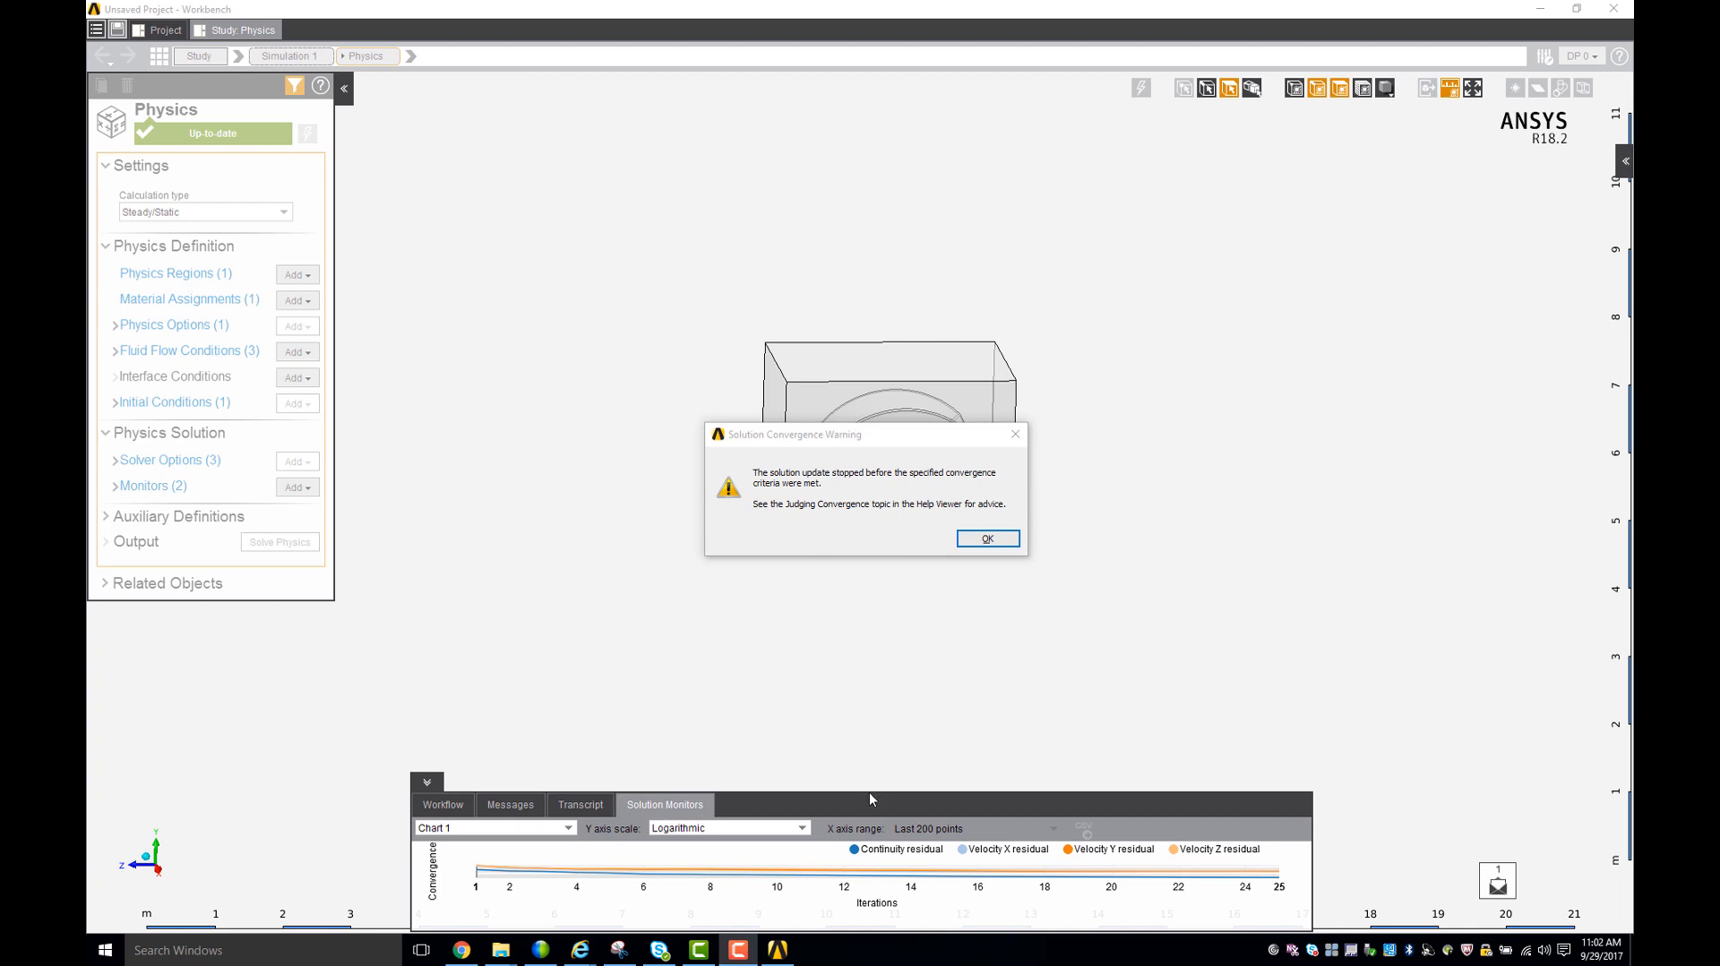
{"action": "left_click", "coordinate": [987, 539]}
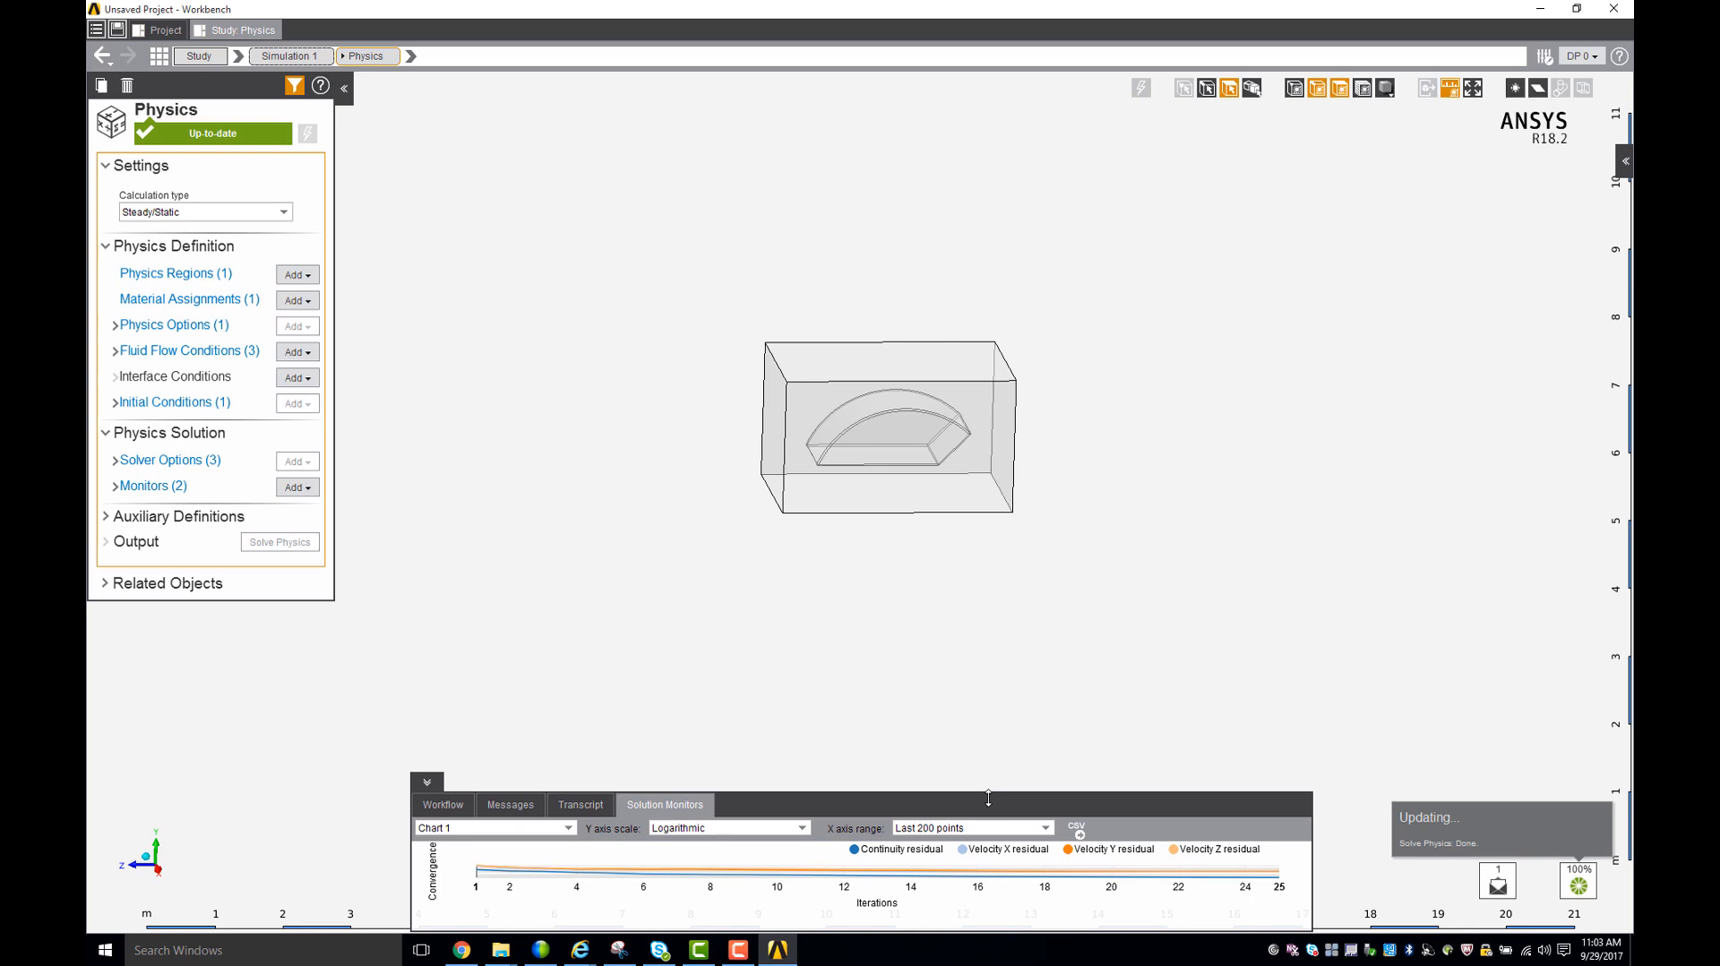
{"action": "left_click_drag", "start_coordinate": [988, 798], "coordinate": [986, 609]}
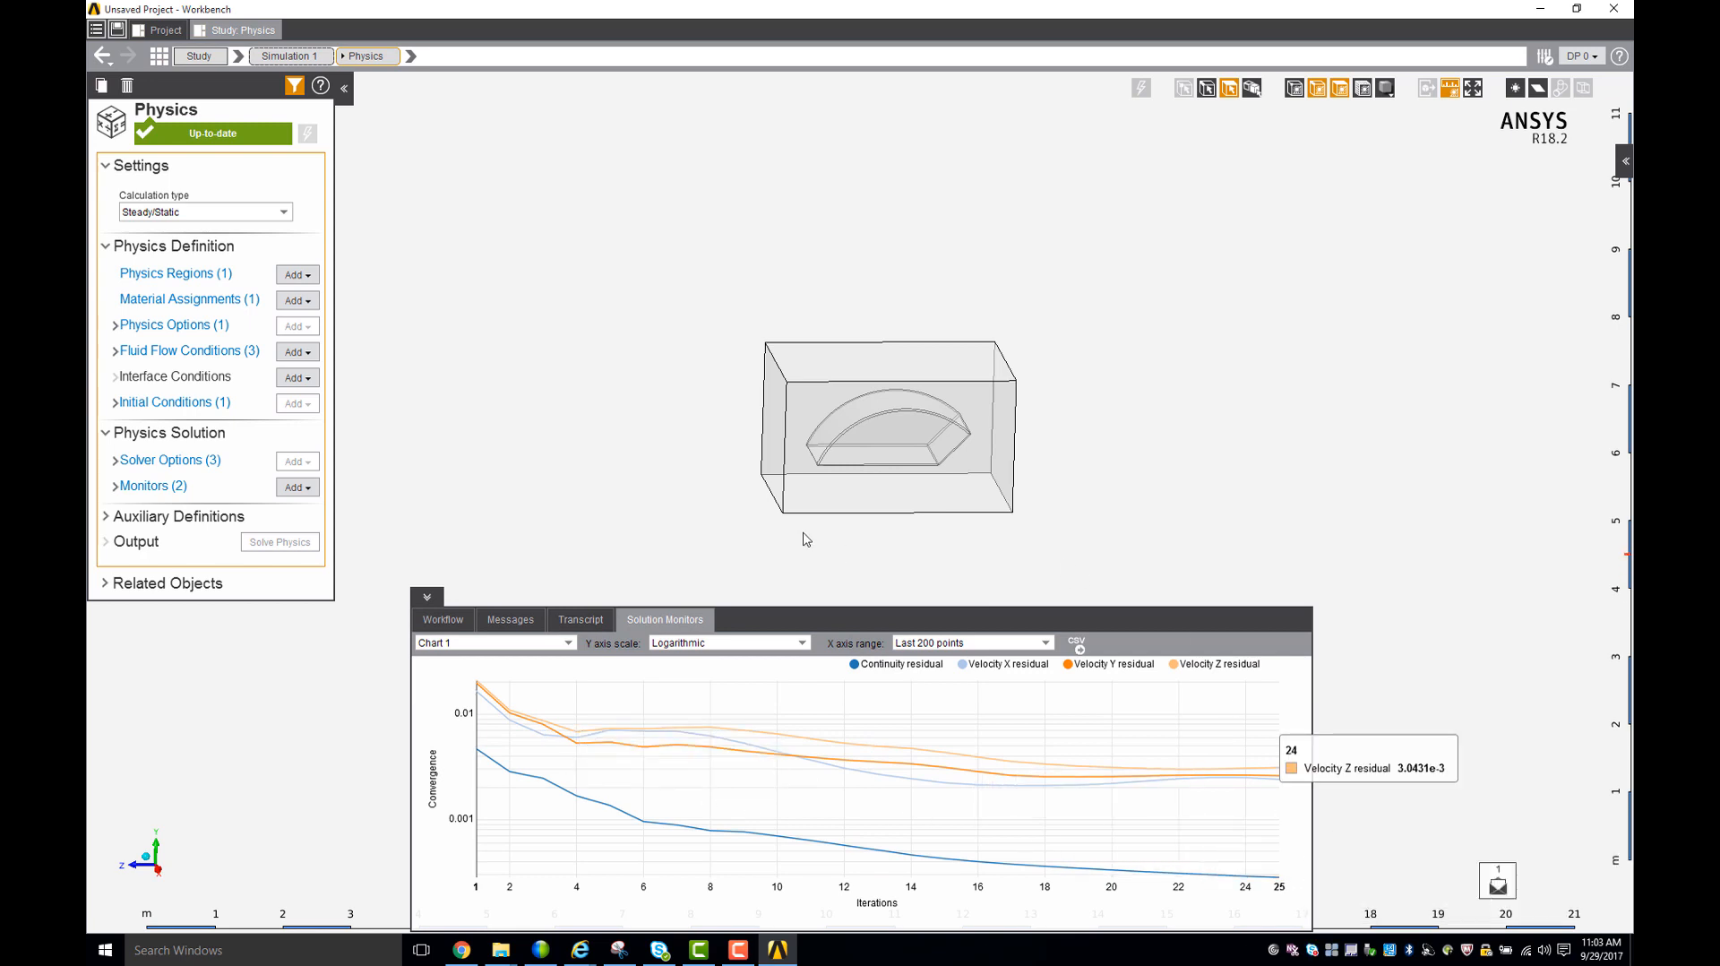
- Go to the Results task in the workflow and evaluate the results
{"action": "left_click", "coordinate": [457, 622]}
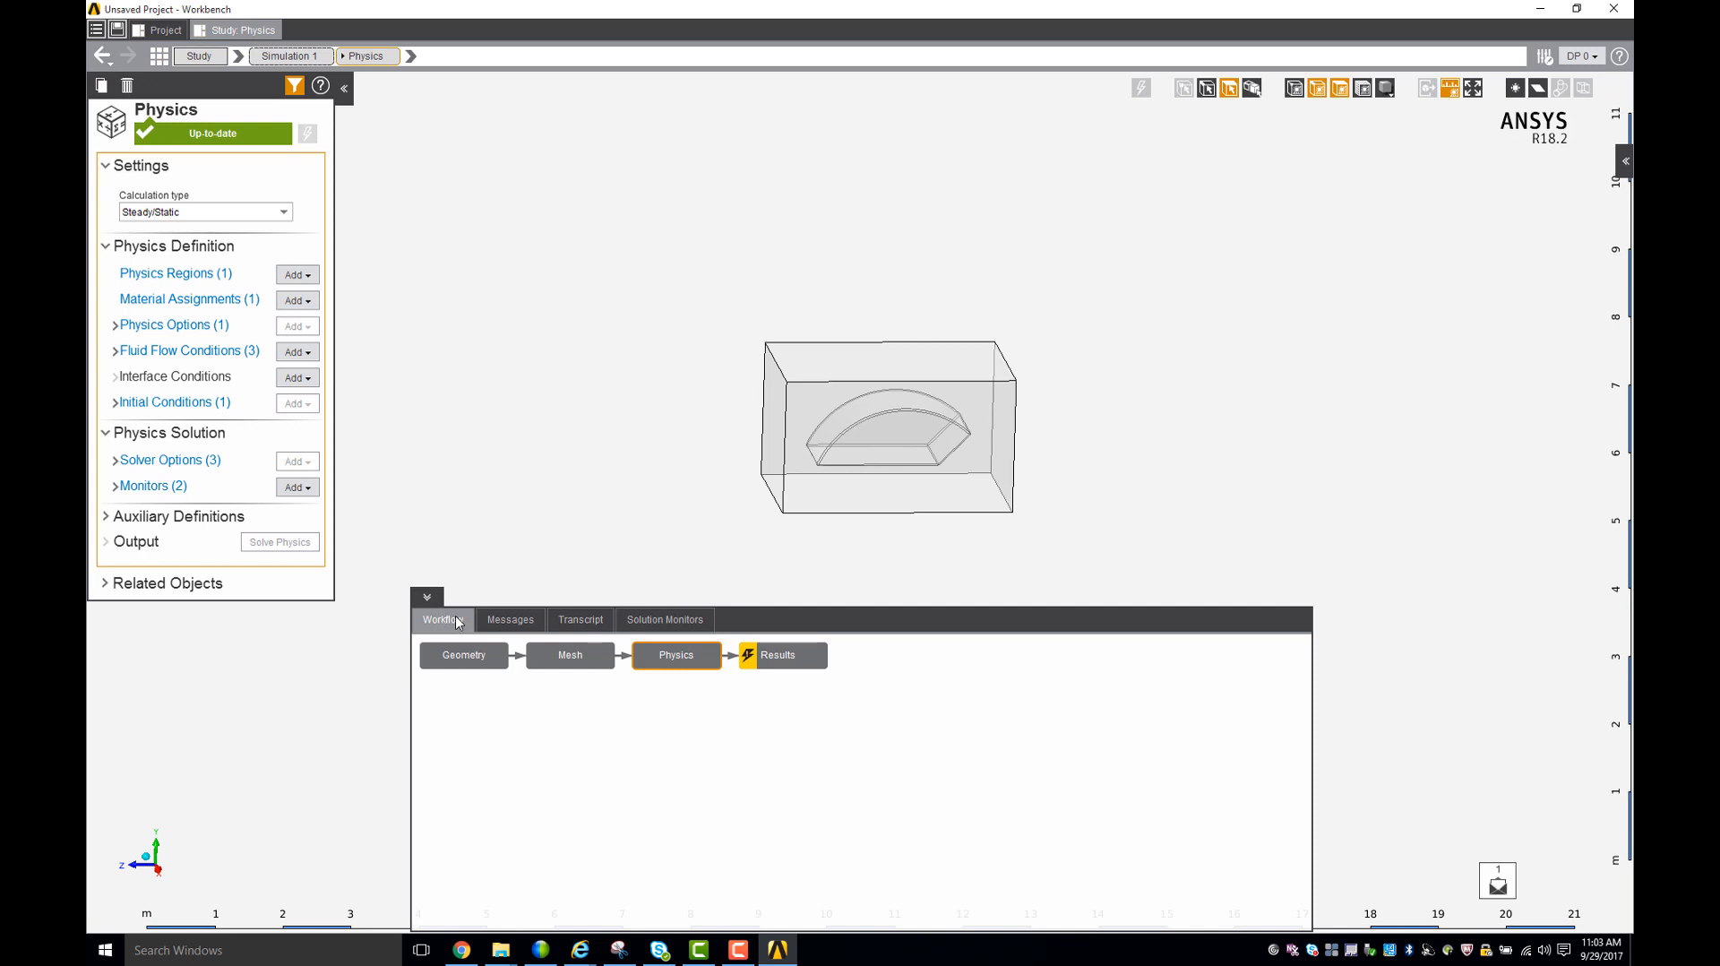
{"action": "left_click", "coordinate": [786, 663]}
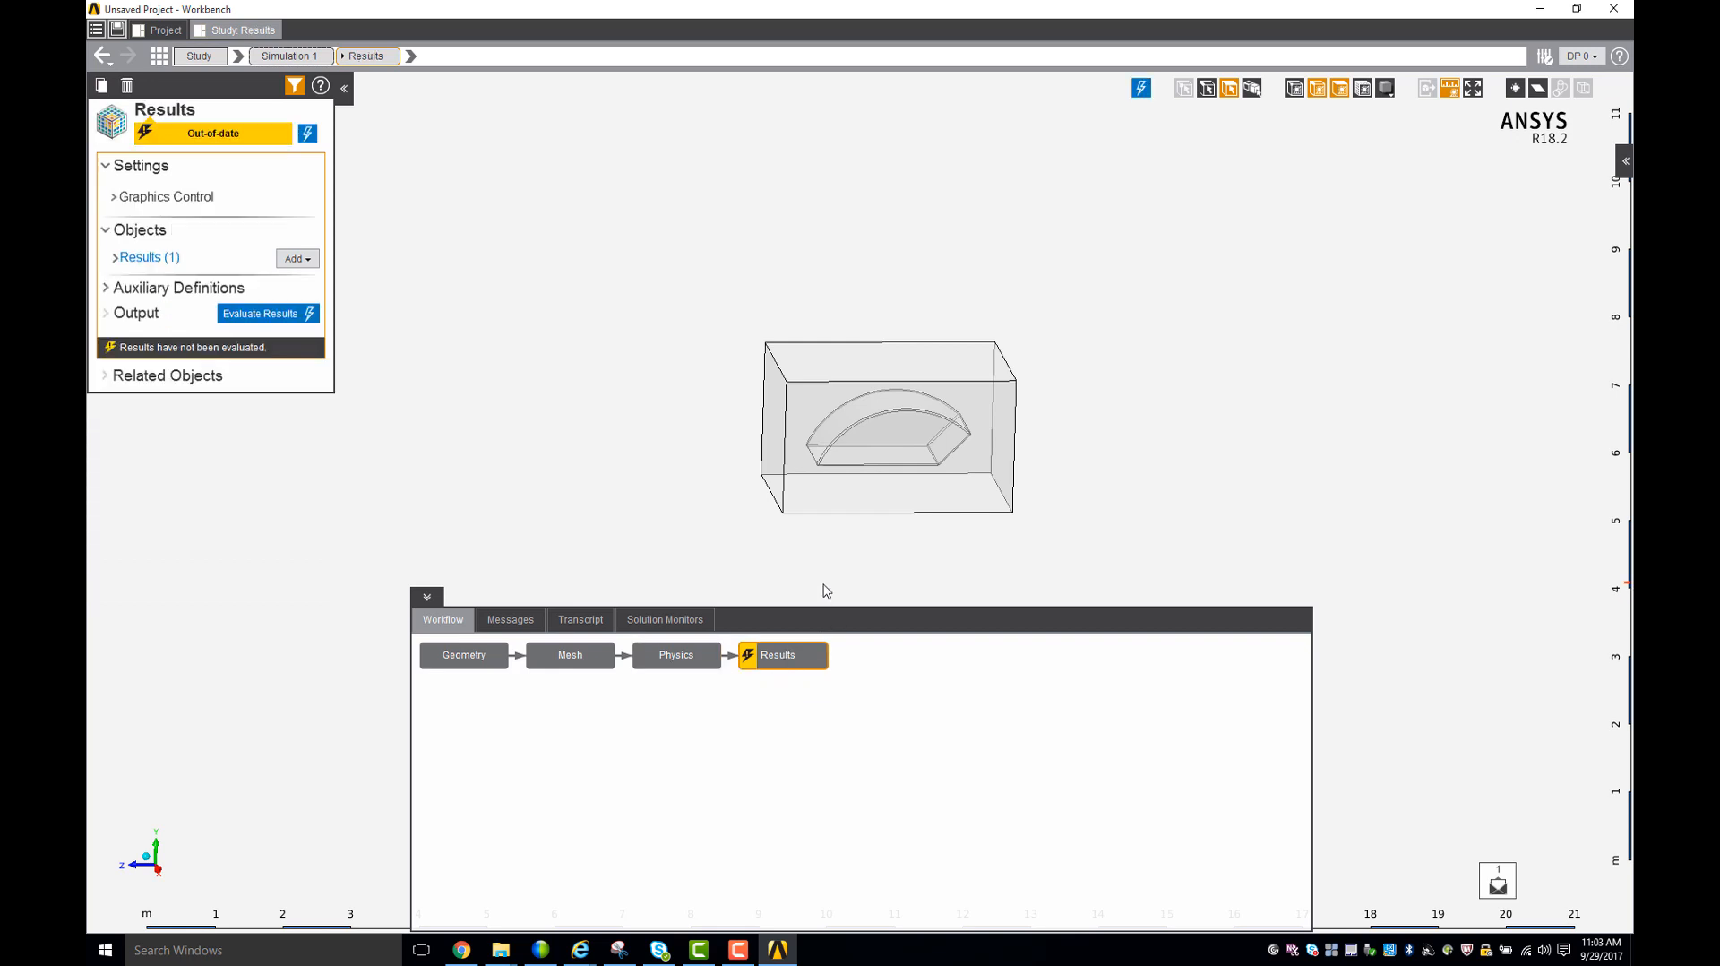
{"action": "left_click_drag", "start_coordinate": [805, 607], "coordinate": [784, 752]}
{"action": "mouse_move", "coordinate": [784, 707]}
{"action": "middle_mouse_down"}
{"action": "mouse_move", "coordinate": [795, 657]}
{"action": "mouse_move", "coordinate": [818, 660]}
{"action": "mouse_move", "coordinate": [874, 541]}
{"action": "middle_mouse_up"}
{"action": "scroll", "coordinate": [972, 527], "scroll_direction": "down", "scroll_amount": 2}
{"action": "scroll", "coordinate": [799, 272], "scroll_direction": "up", "scroll_amount": 3}
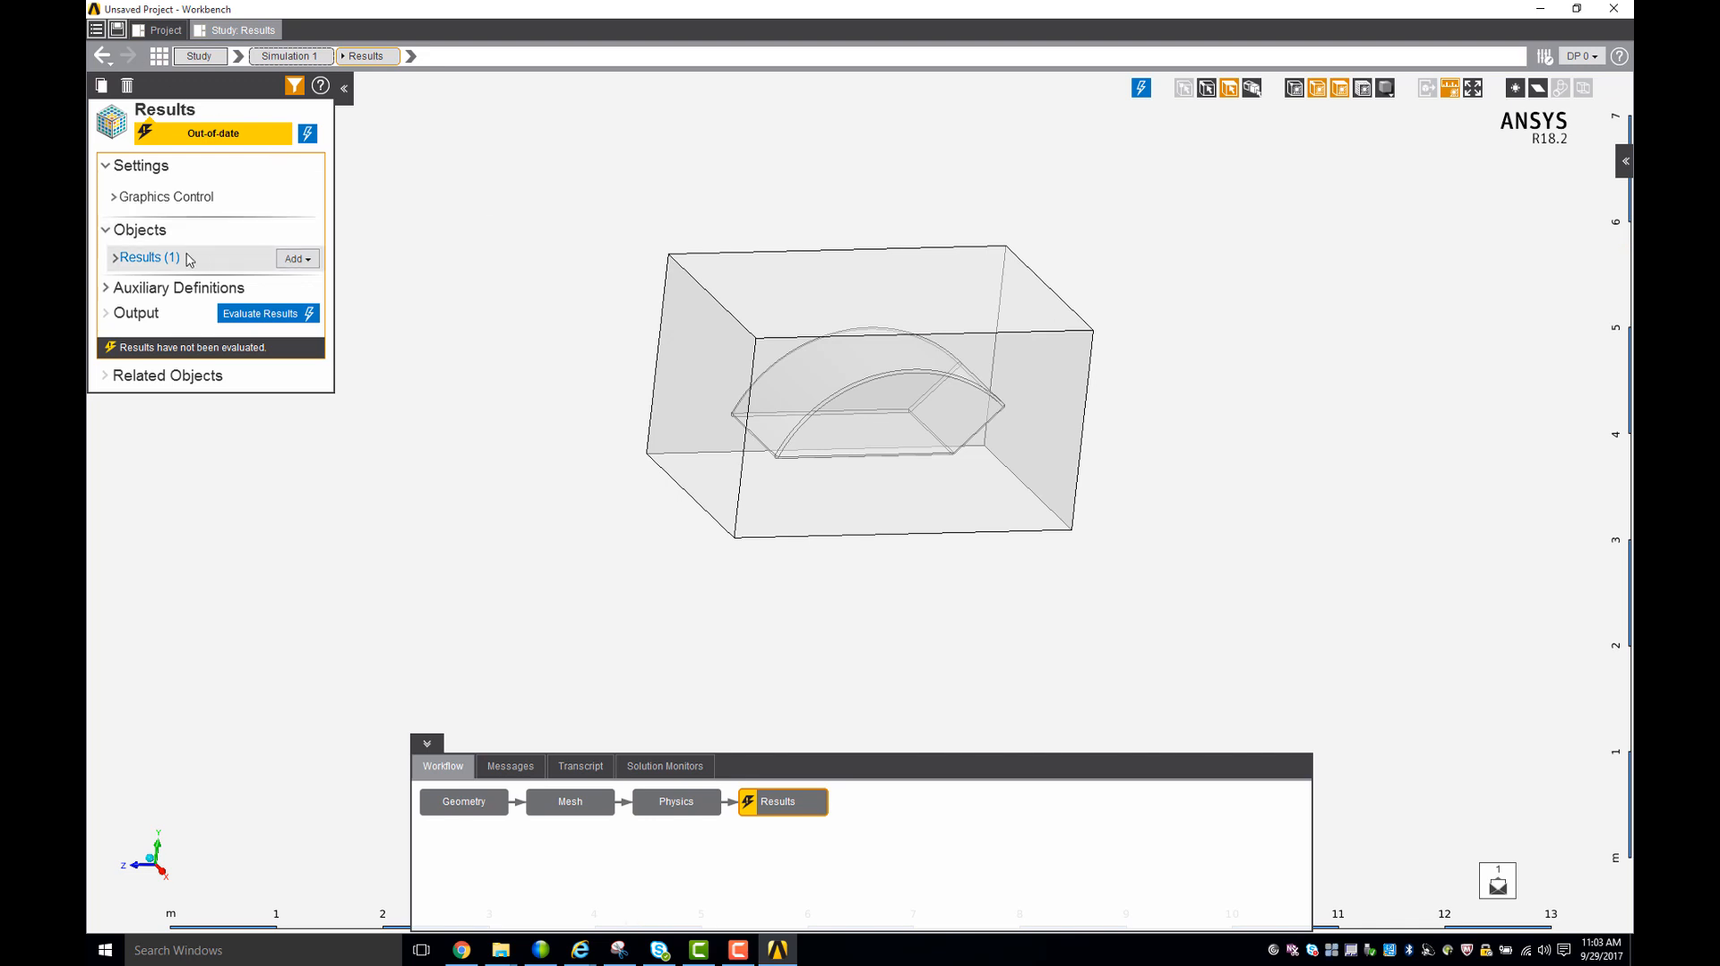
{"action": "middle_click_drag", "start_coordinate": [557, 276], "coordinate": [515, 282]}
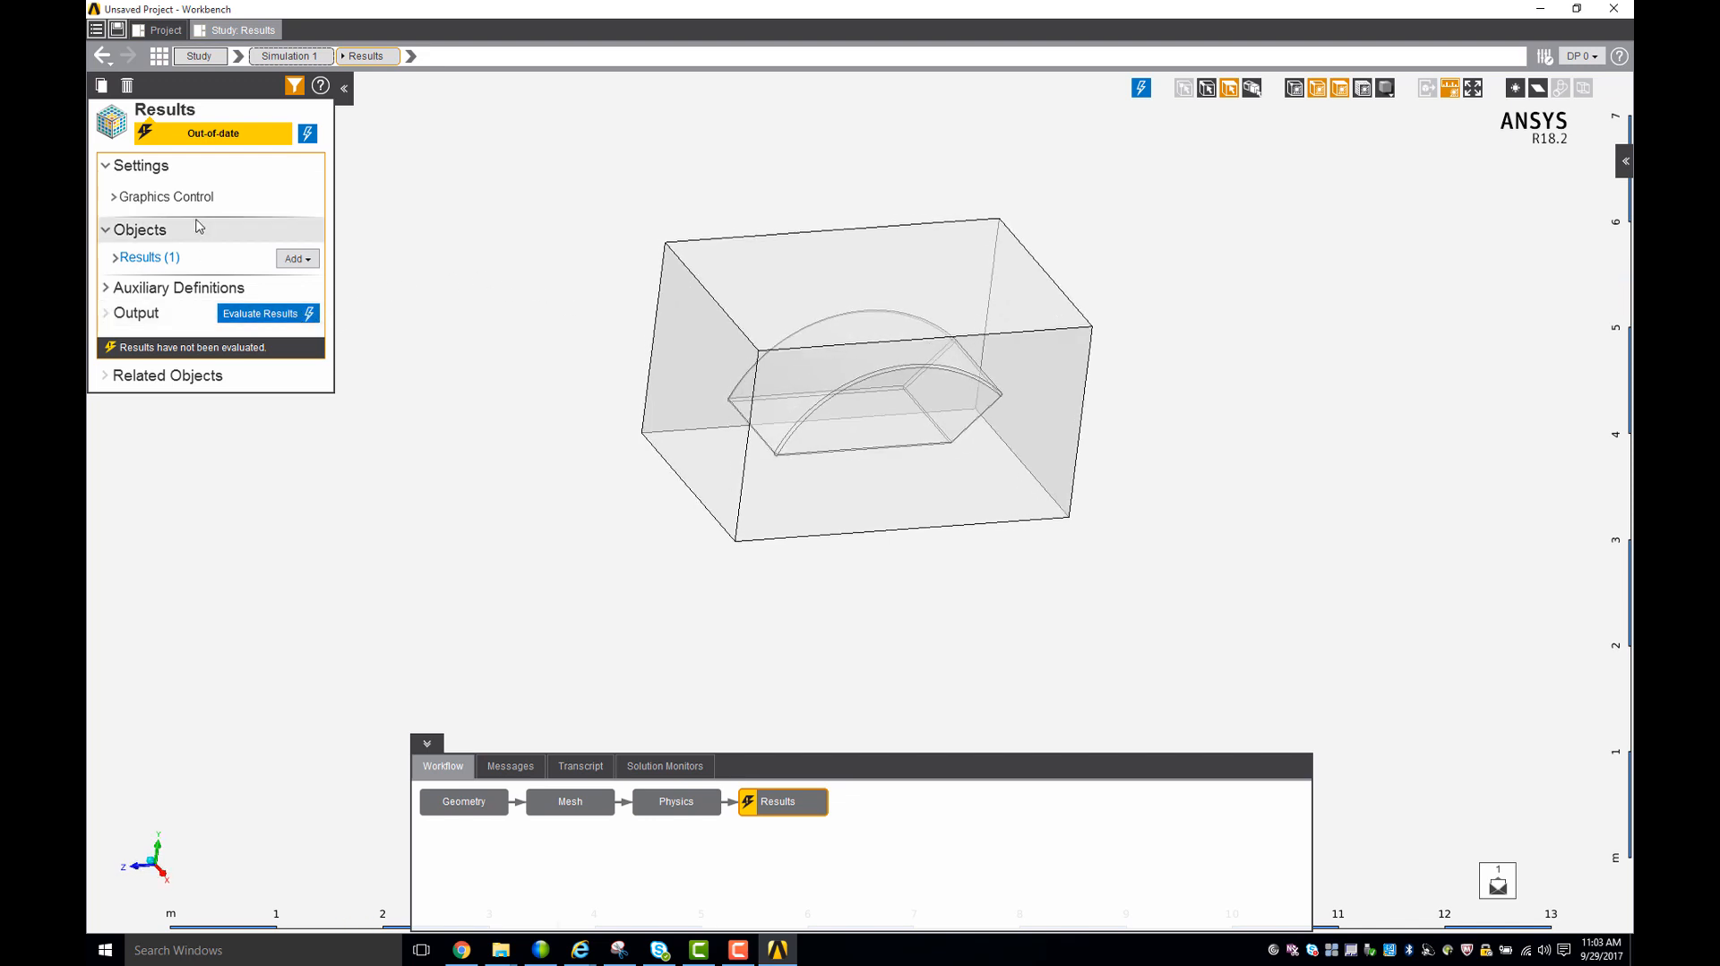
{"action": "left_click", "coordinate": [262, 316]}
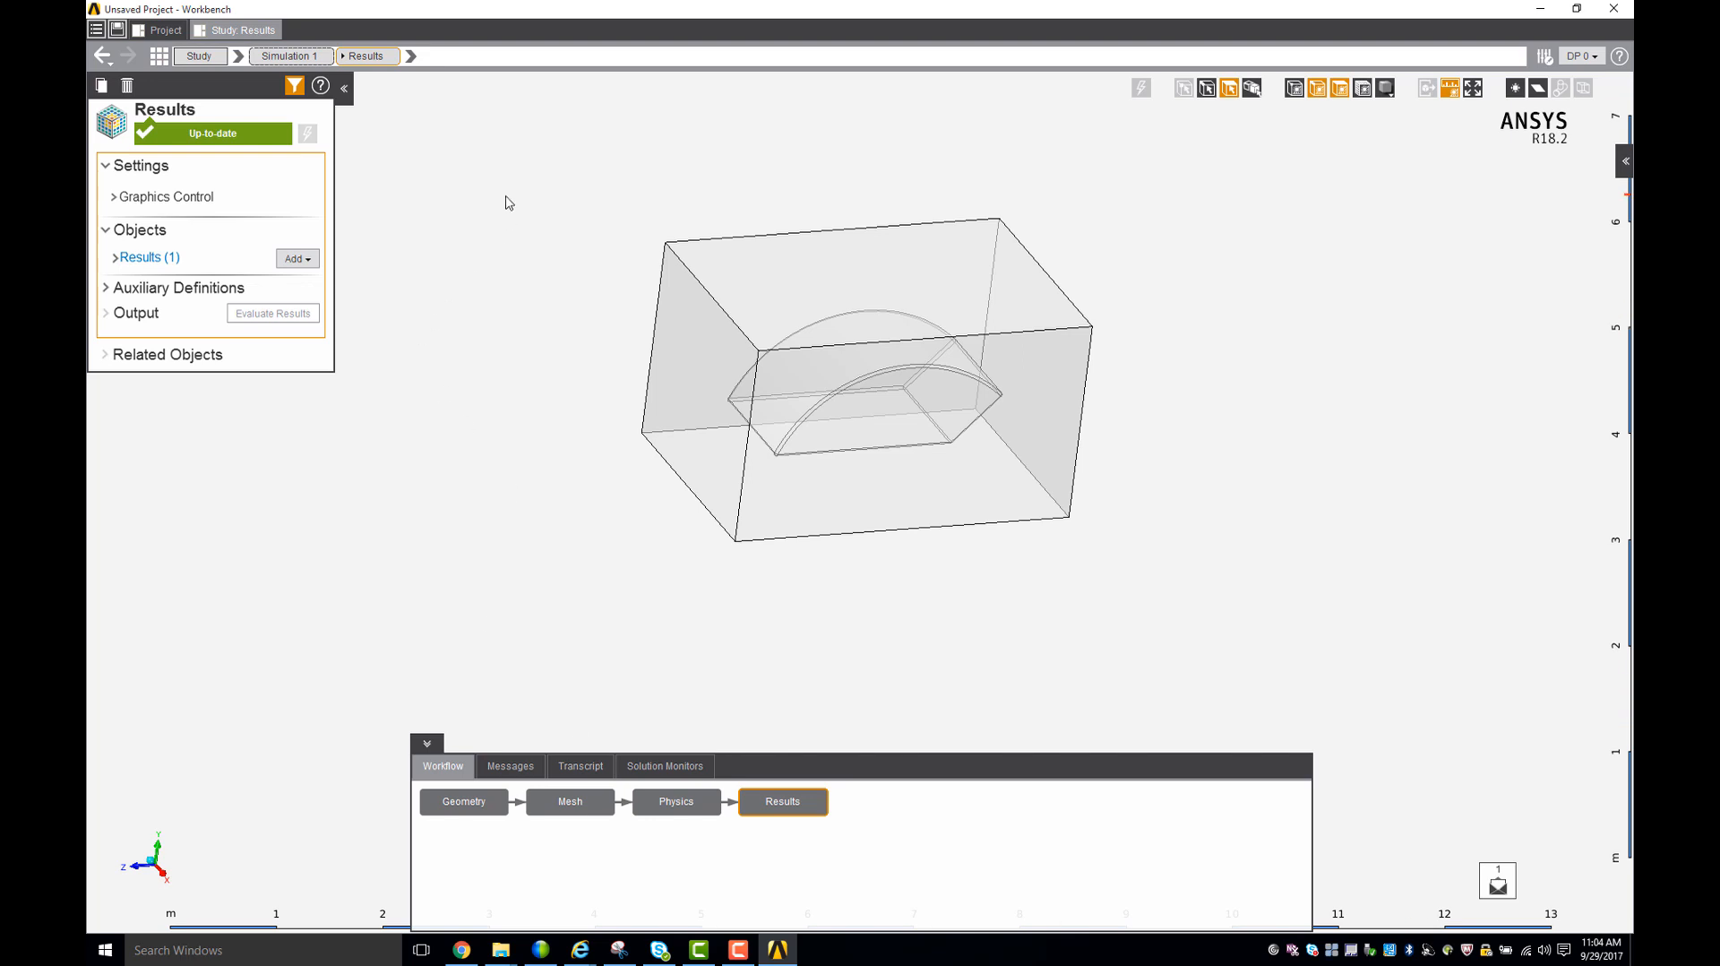
- Open the velocity vector result and examine the flow around the car body from several angles and distances
{"action": "left_click", "coordinate": [170, 258]}
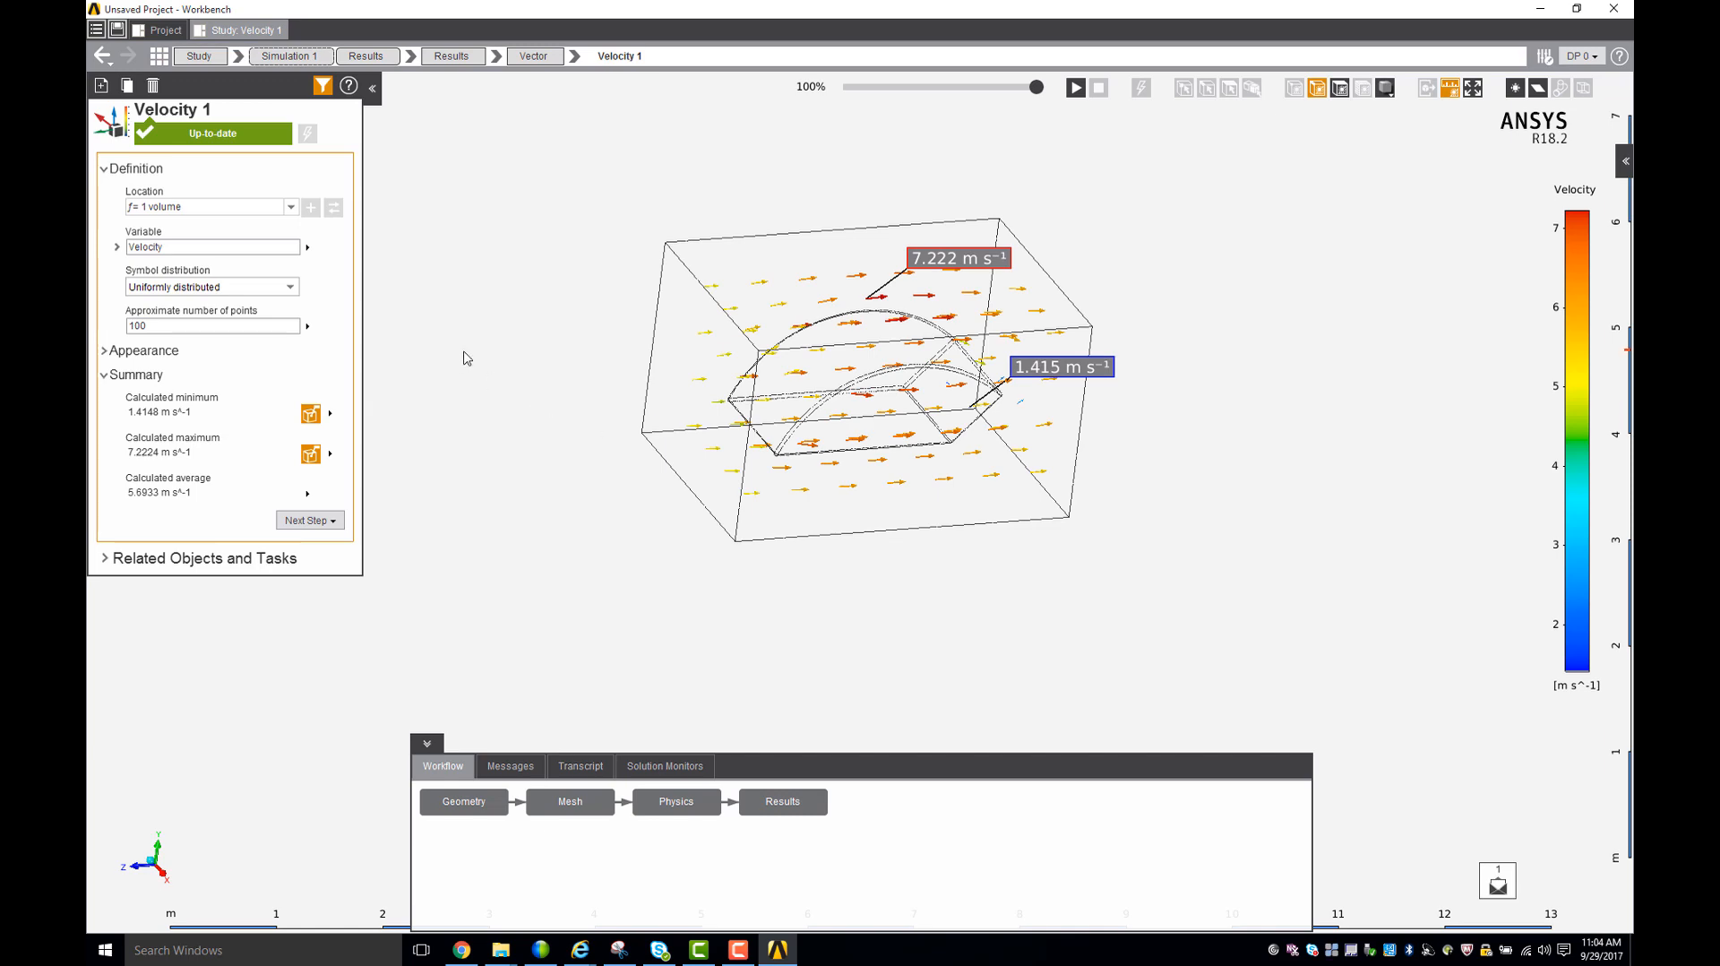
{"action": "mouse_move", "coordinate": [476, 369]}
{"action": "middle_mouse_down"}
{"action": "mouse_move", "coordinate": [438, 357]}
{"action": "mouse_move", "coordinate": [451, 379]}
{"action": "middle_mouse_up"}
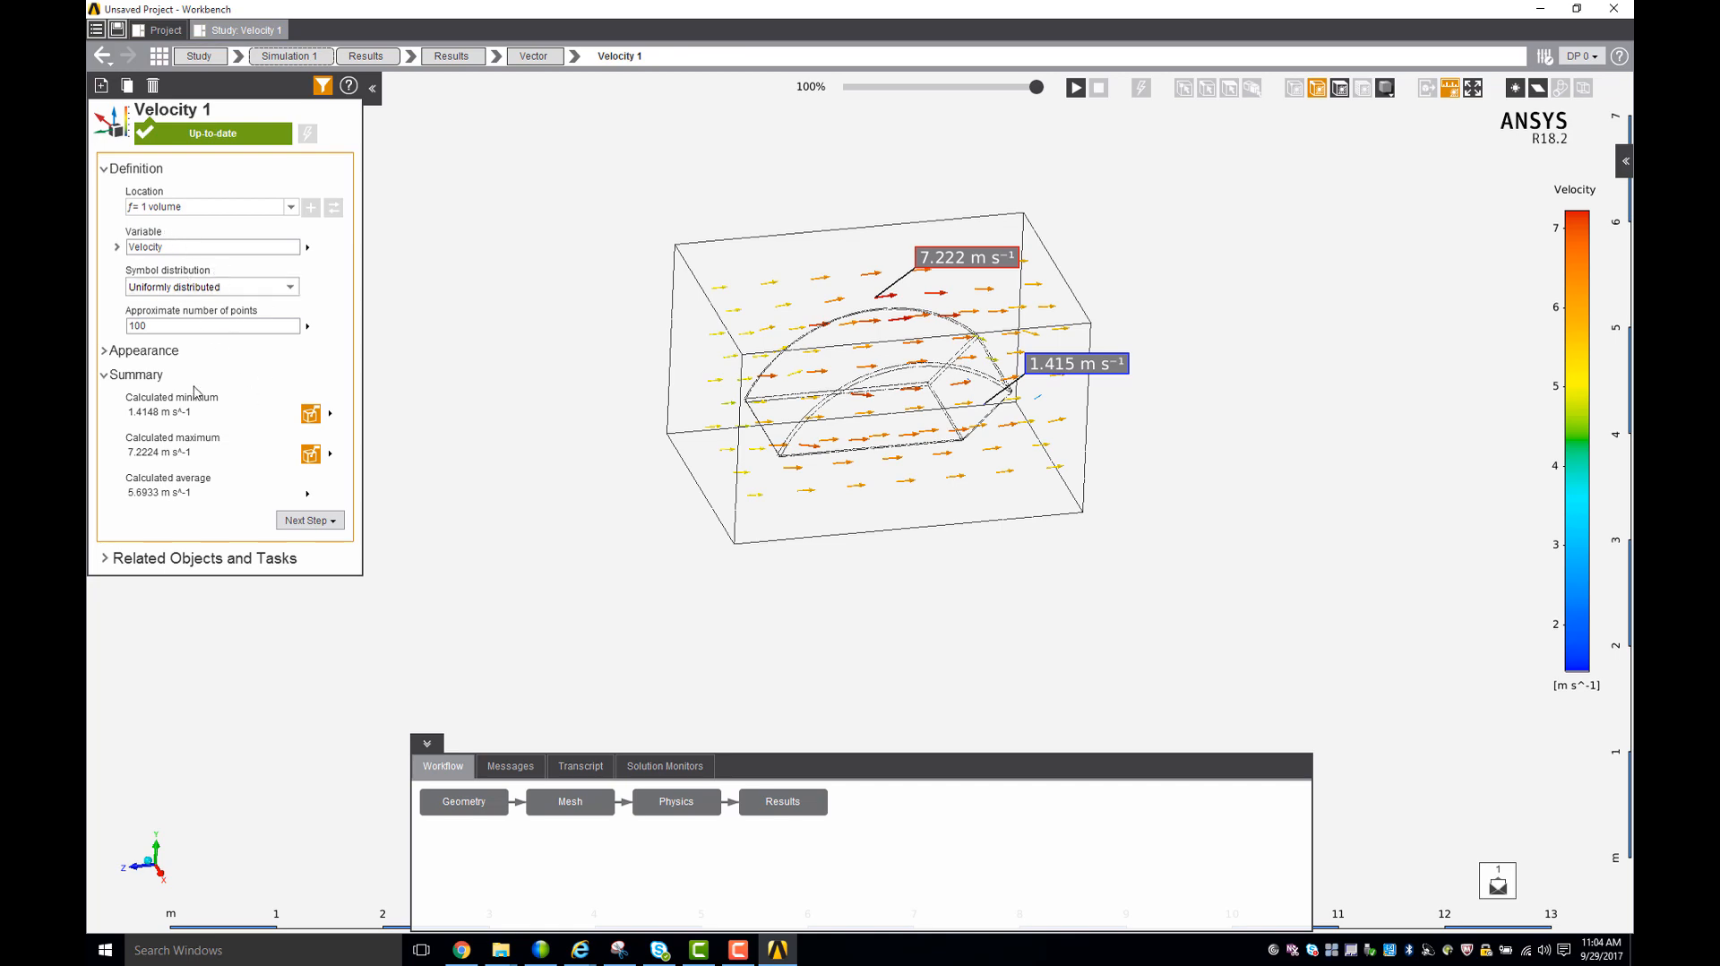
{"action": "middle_click_drag", "start_coordinate": [1067, 588], "coordinate": [1011, 435]}
{"action": "scroll", "coordinate": [937, 416], "scroll_direction": "down", "scroll_amount": 2}
{"action": "scroll", "coordinate": [981, 365], "scroll_direction": "up", "scroll_amount": 4}
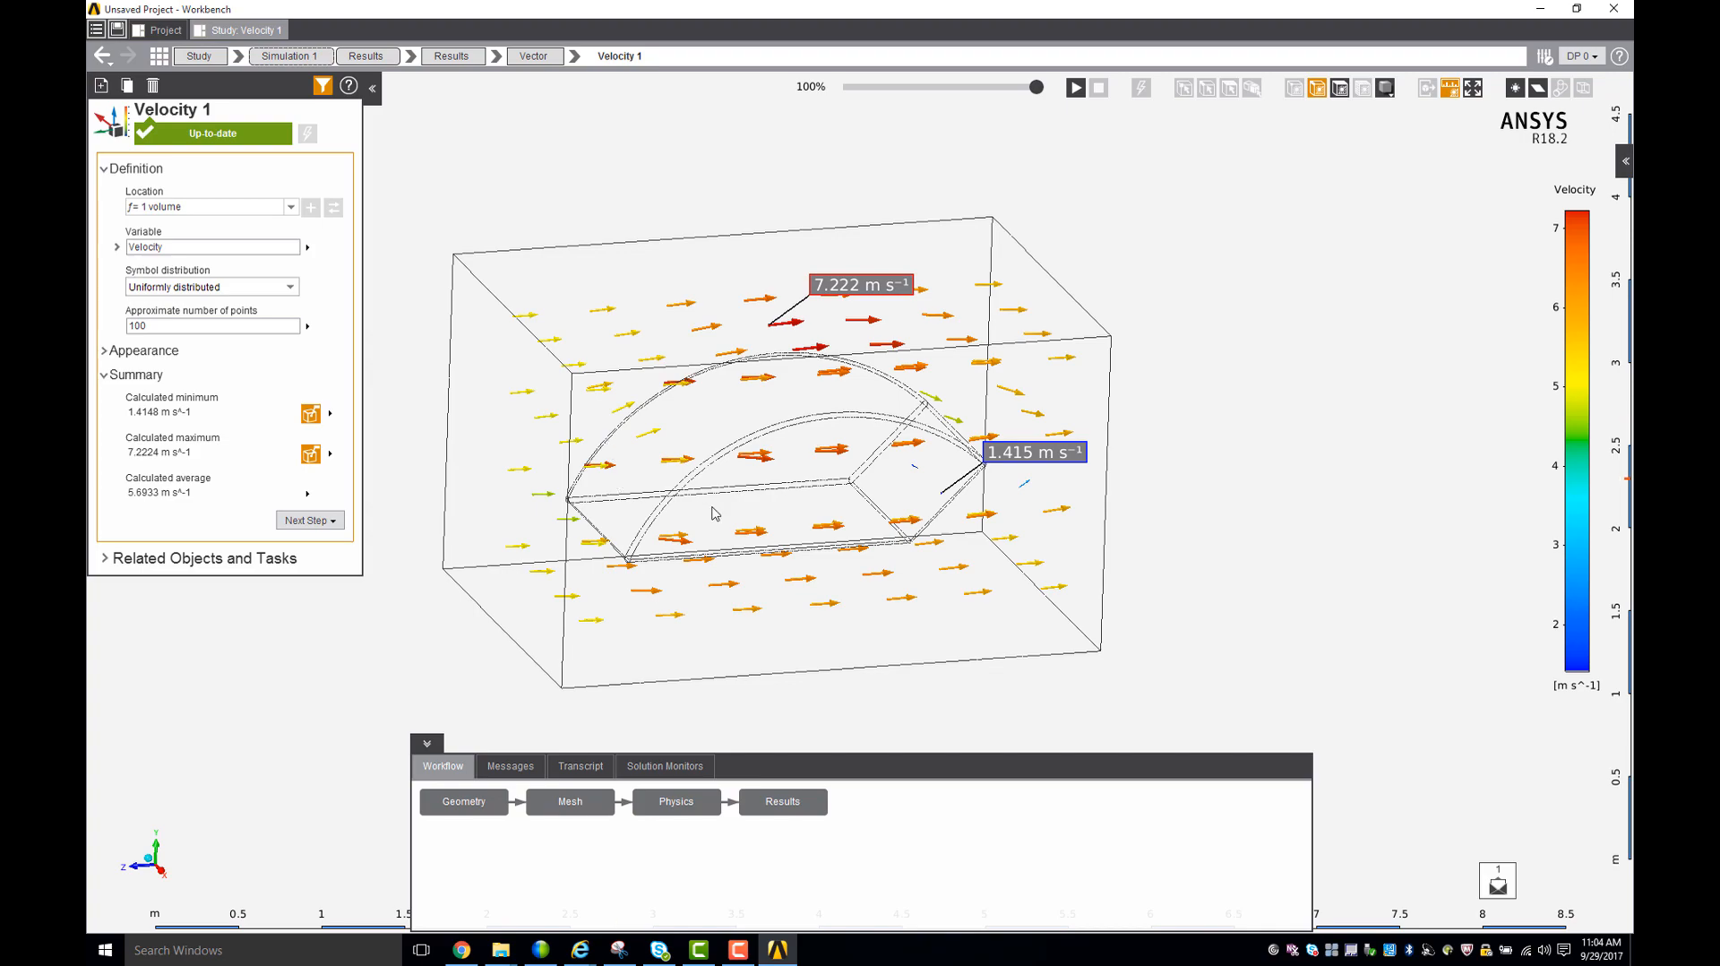
{"action": "mouse_move", "coordinate": [912, 516]}
{"action": "left_mouse_down"}
{"action": "mouse_move", "coordinate": [968, 499]}
{"action": "mouse_move", "coordinate": [1037, 587]}
{"action": "mouse_move", "coordinate": [1087, 488]}
{"action": "mouse_move", "coordinate": [1179, 456]}
{"action": "mouse_move", "coordinate": [1229, 529]}
{"action": "mouse_move", "coordinate": [1129, 584]}
{"action": "mouse_move", "coordinate": [991, 584]}
{"action": "mouse_move", "coordinate": [885, 483]}
{"action": "mouse_move", "coordinate": [1018, 519]}
{"action": "left_mouse_up"}
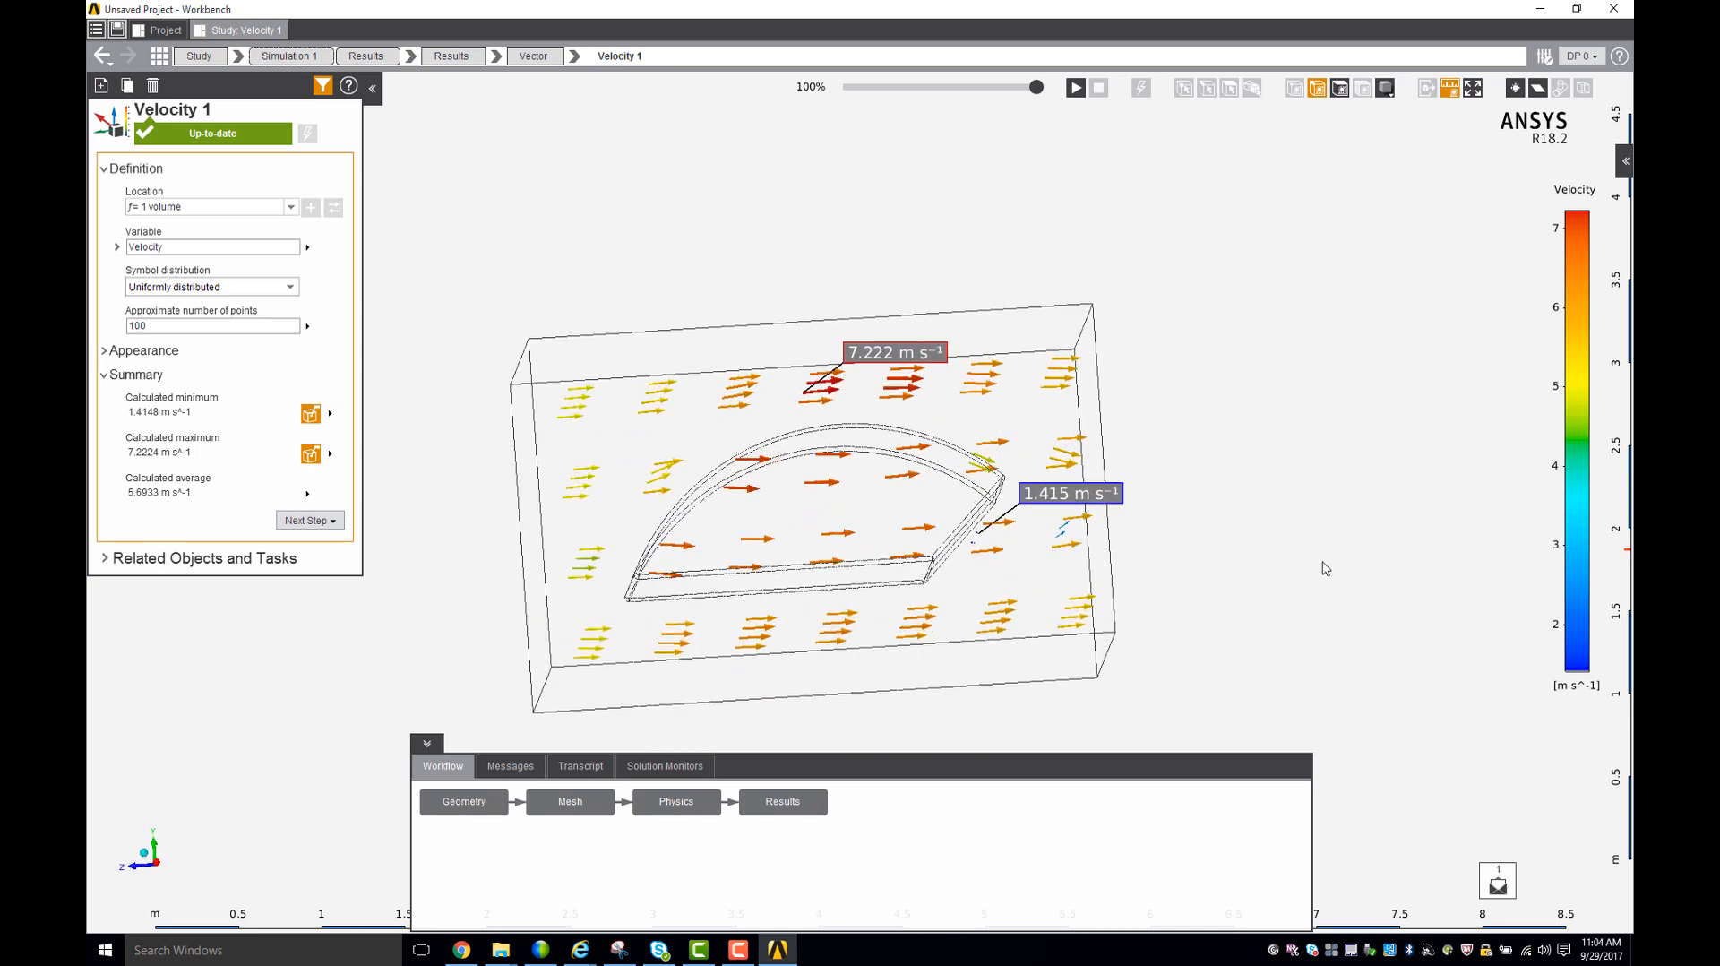
{"action": "left_click_drag", "start_coordinate": [1035, 427], "coordinate": [992, 512]}
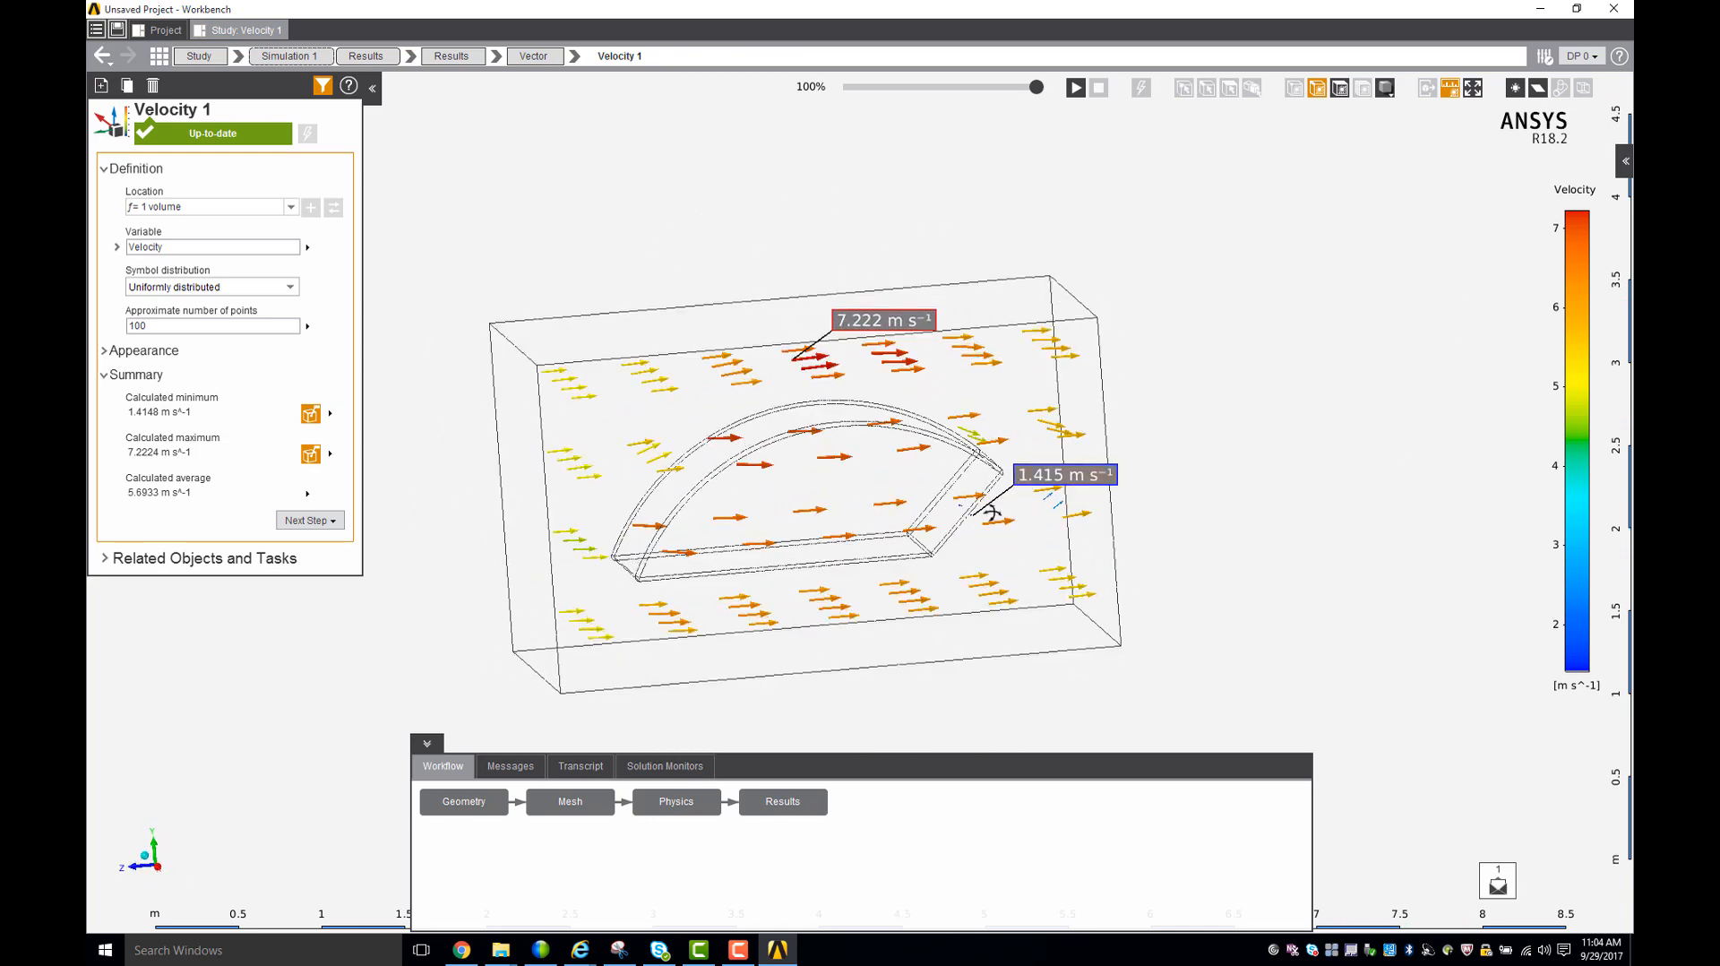
{"action": "scroll", "coordinate": [1096, 512], "scroll_direction": "down", "scroll_amount": 2}
{"action": "scroll", "coordinate": [1086, 503], "scroll_direction": "up", "scroll_amount": 4}
{"action": "mouse_move", "coordinate": [1100, 631]}
{"action": "middle_mouse_down"}
{"action": "mouse_move", "coordinate": [1121, 642]}
{"action": "mouse_move", "coordinate": [1102, 609]}
{"action": "middle_mouse_up"}
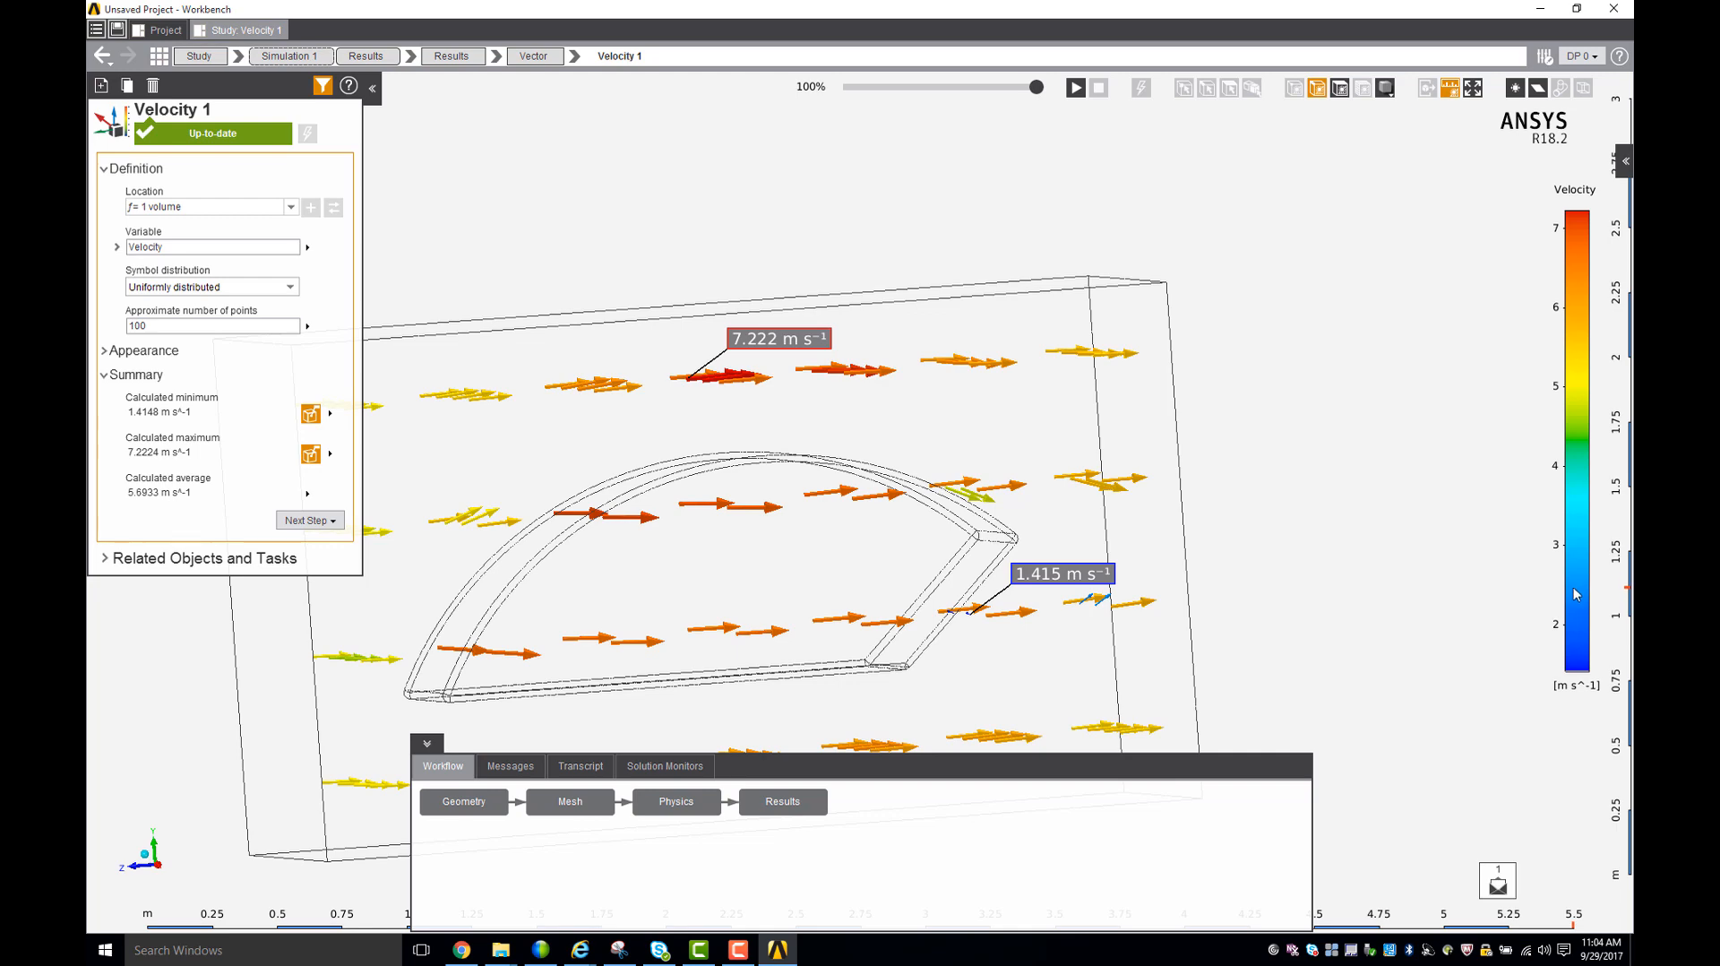
{"action": "scroll", "coordinate": [1567, 584], "scroll_direction": "down", "scroll_amount": 1}
{"action": "scroll", "coordinate": [1568, 587], "scroll_direction": "down", "scroll_amount": 3}
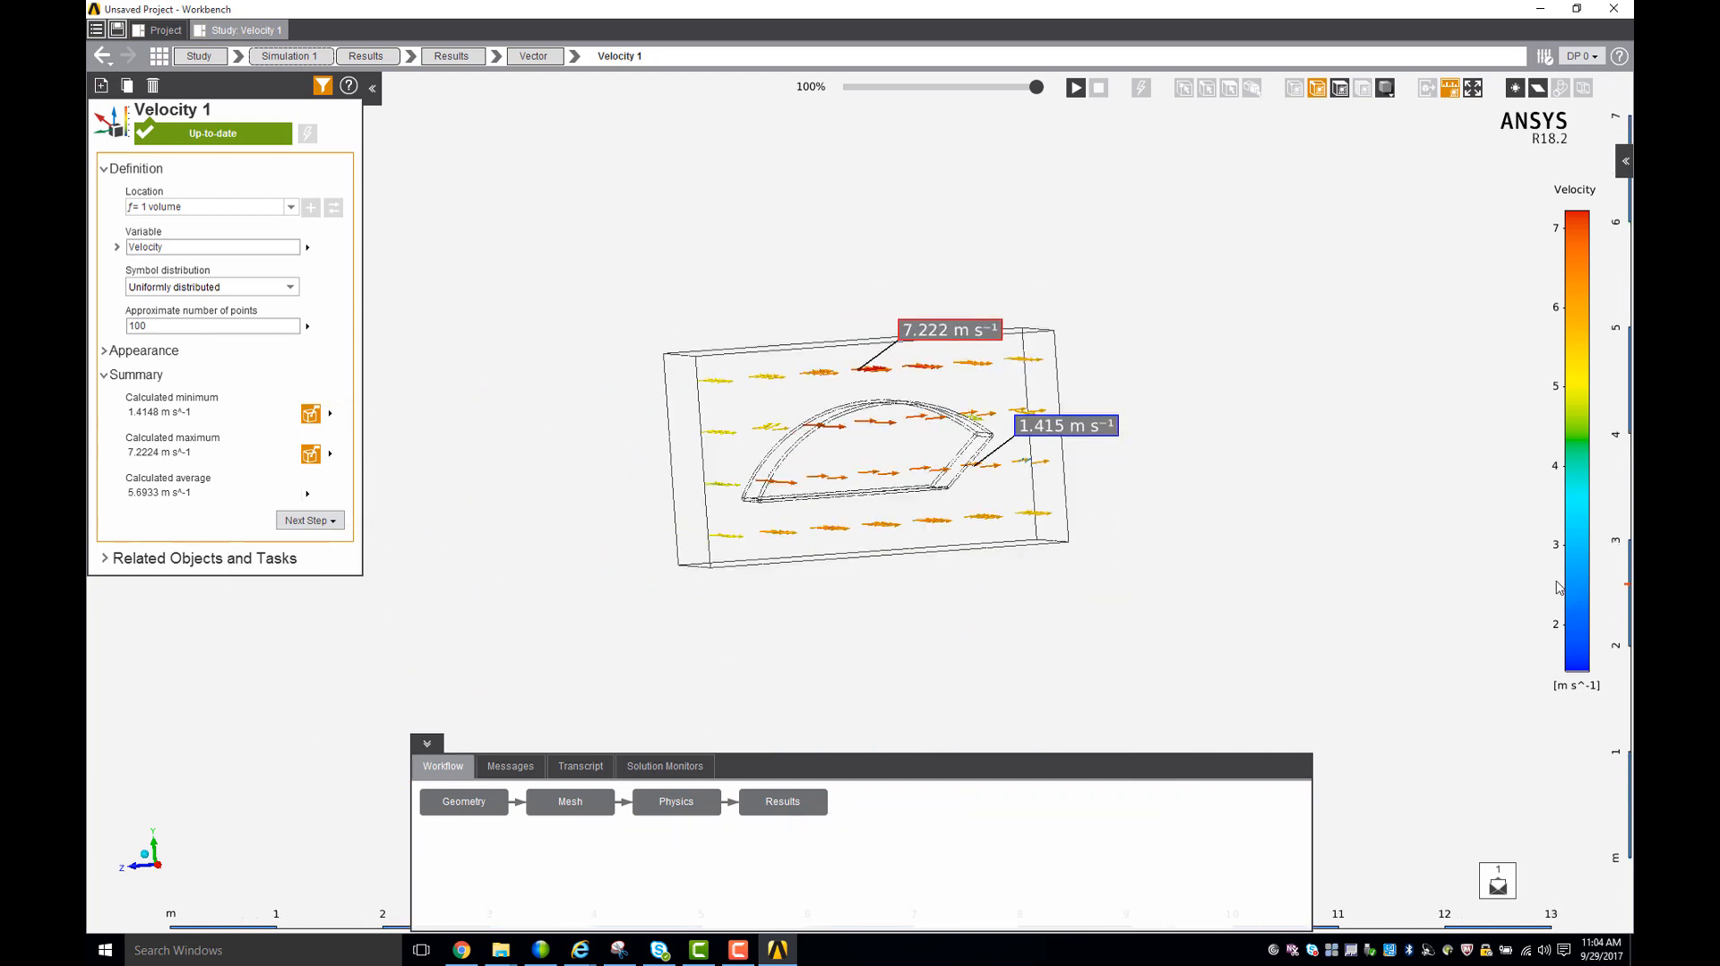
{"action": "middle_click_drag", "start_coordinate": [1305, 513], "coordinate": [1312, 545]}
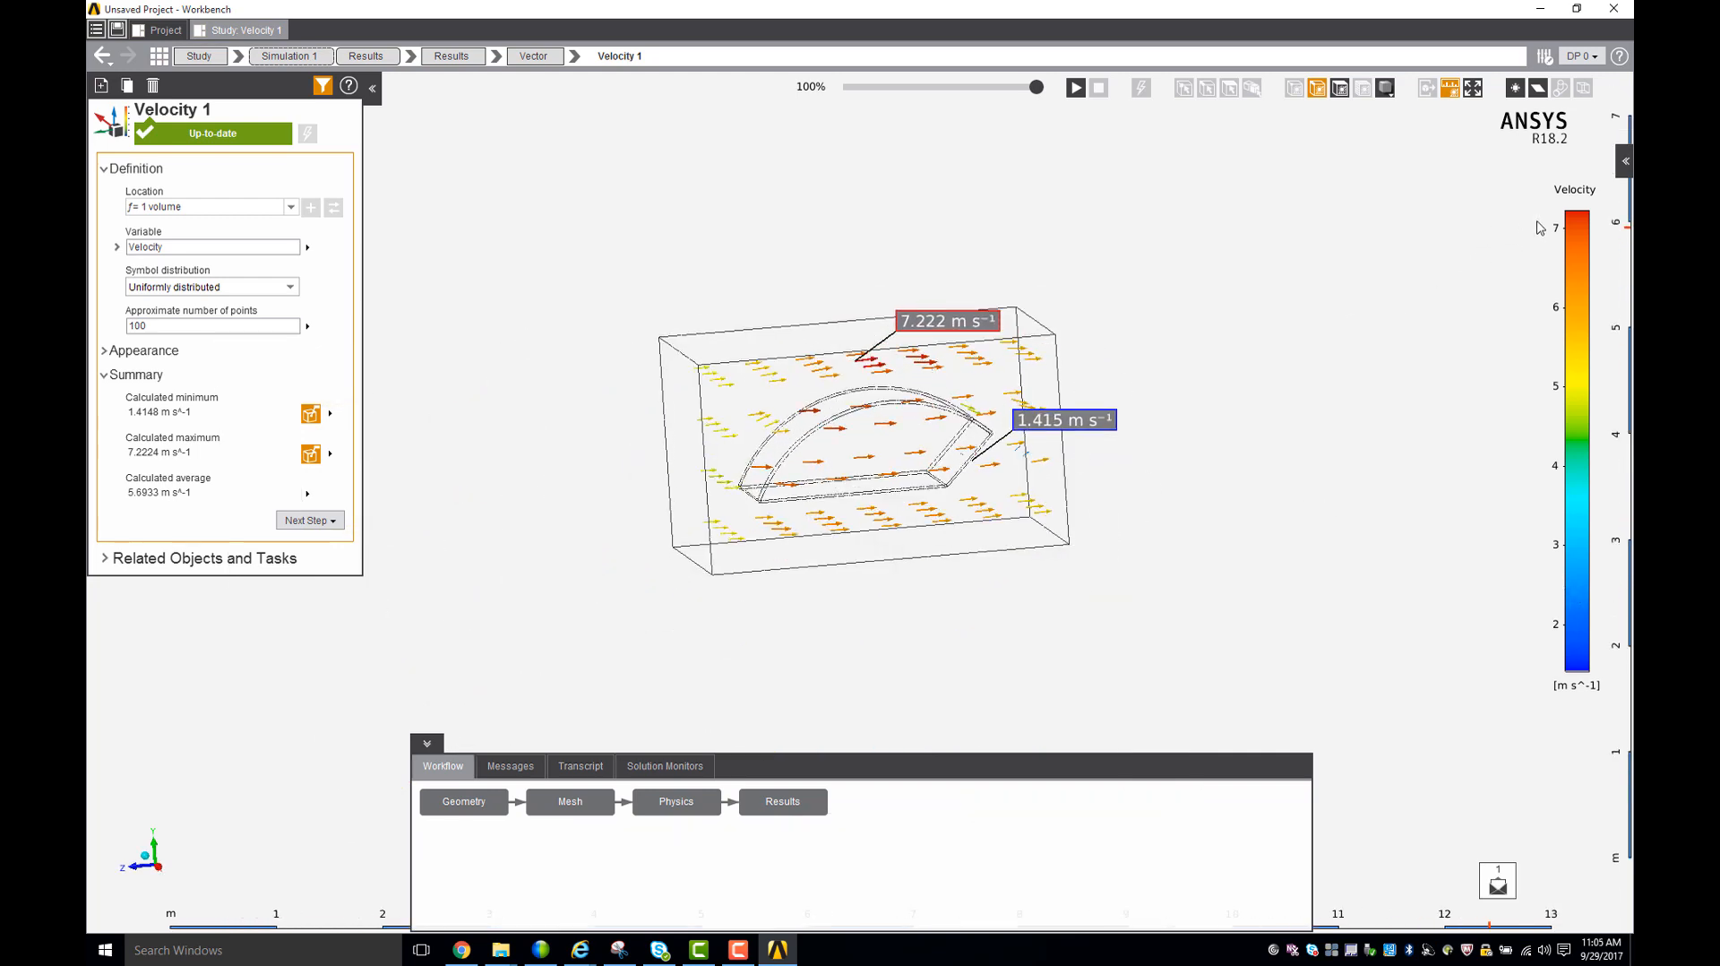
{"action": "mouse_move", "coordinate": [1264, 410]}
{"action": "middle_mouse_down"}
{"action": "mouse_move", "coordinate": [1305, 449]}
{"action": "mouse_move", "coordinate": [1242, 428]}
{"action": "middle_mouse_up"}
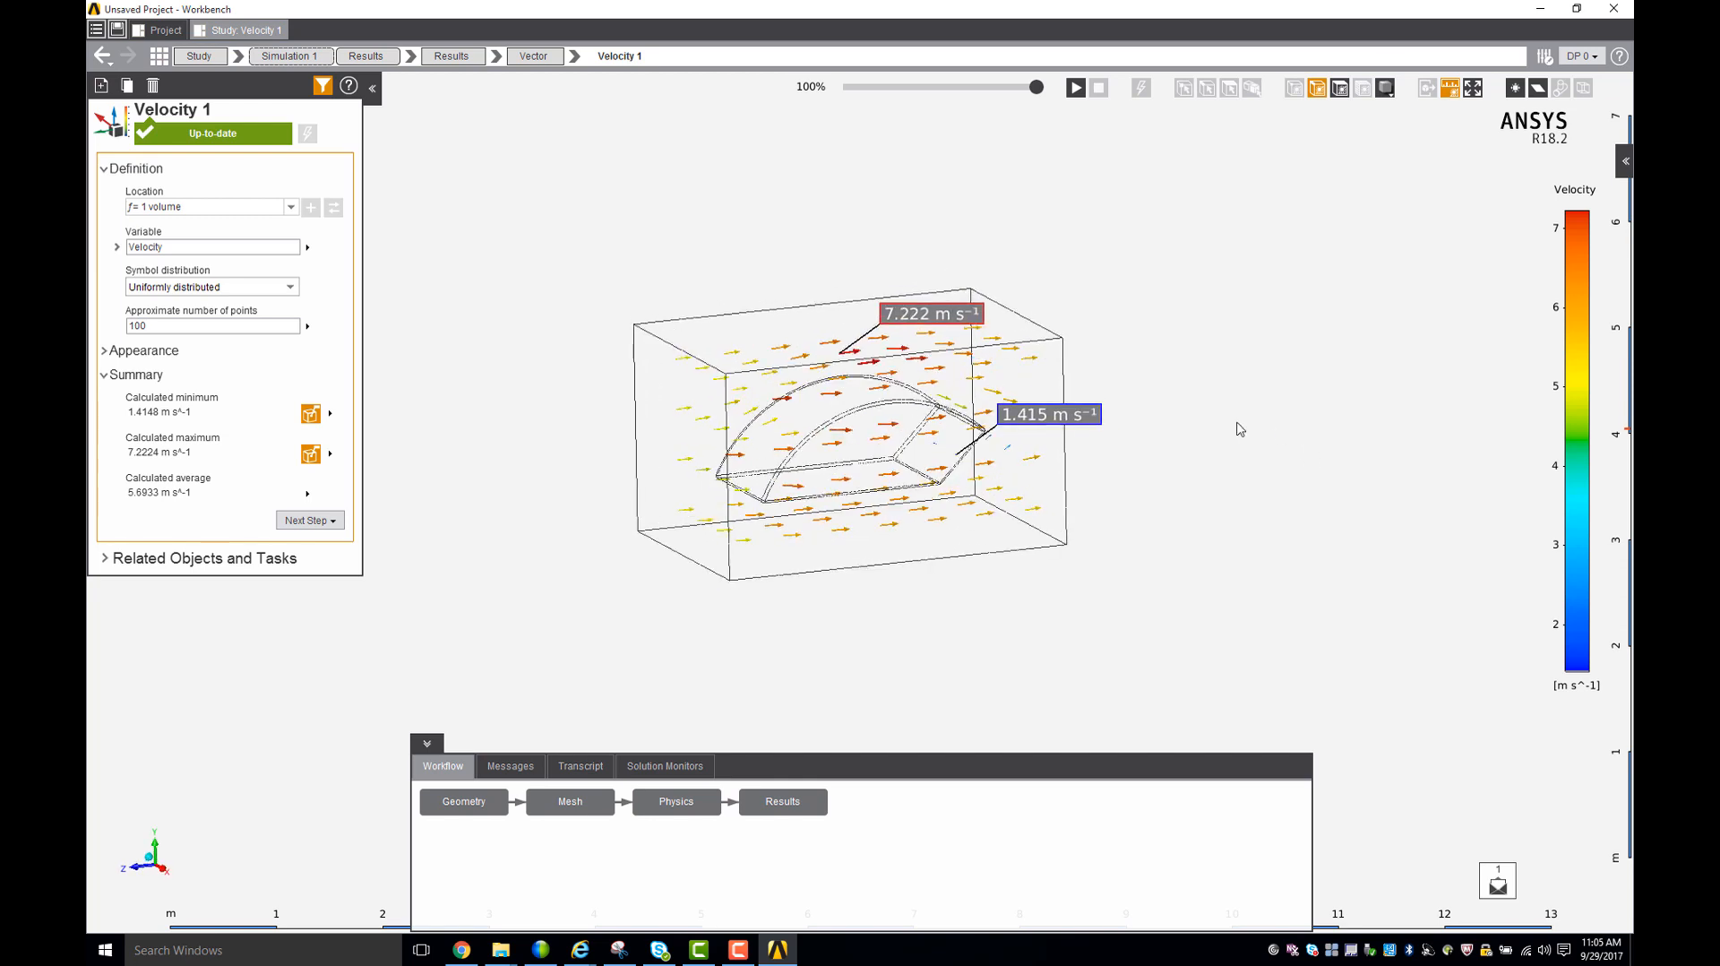
- Move the maximum and minimum velocity labels away from the vectors, and return to the Results task
{"action": "left_click_drag", "start_coordinate": [896, 298], "coordinate": [859, 279]}
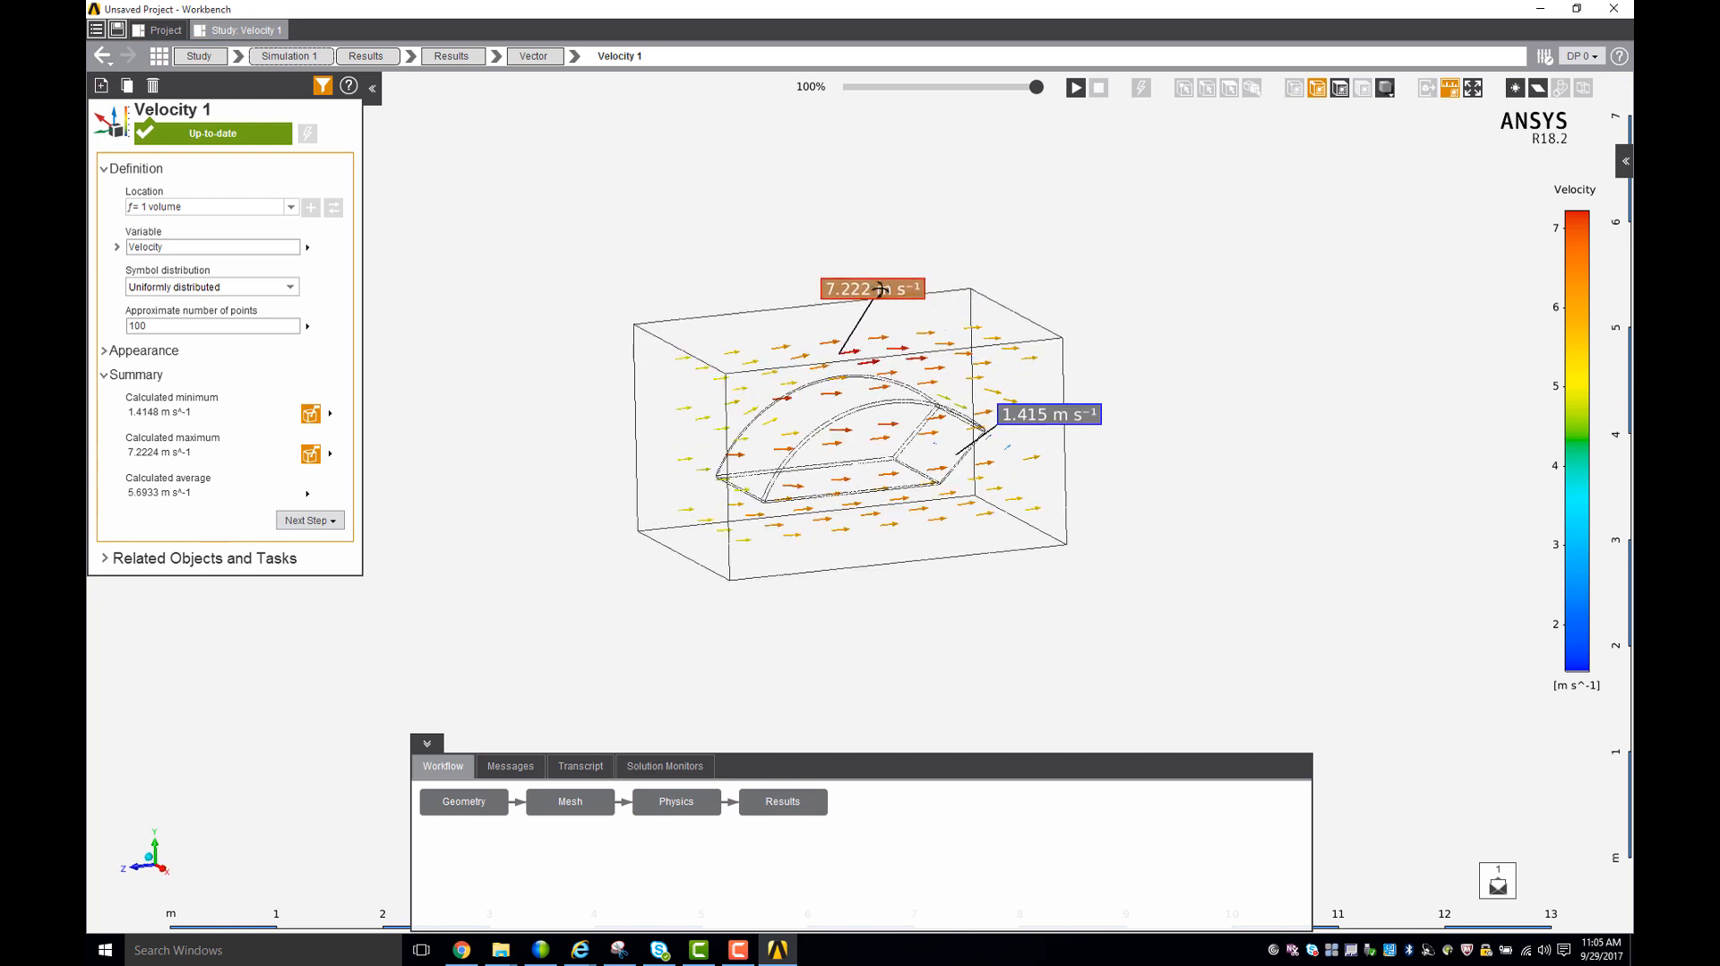
{"action": "left_click_drag", "start_coordinate": [1045, 421], "coordinate": [1063, 485]}
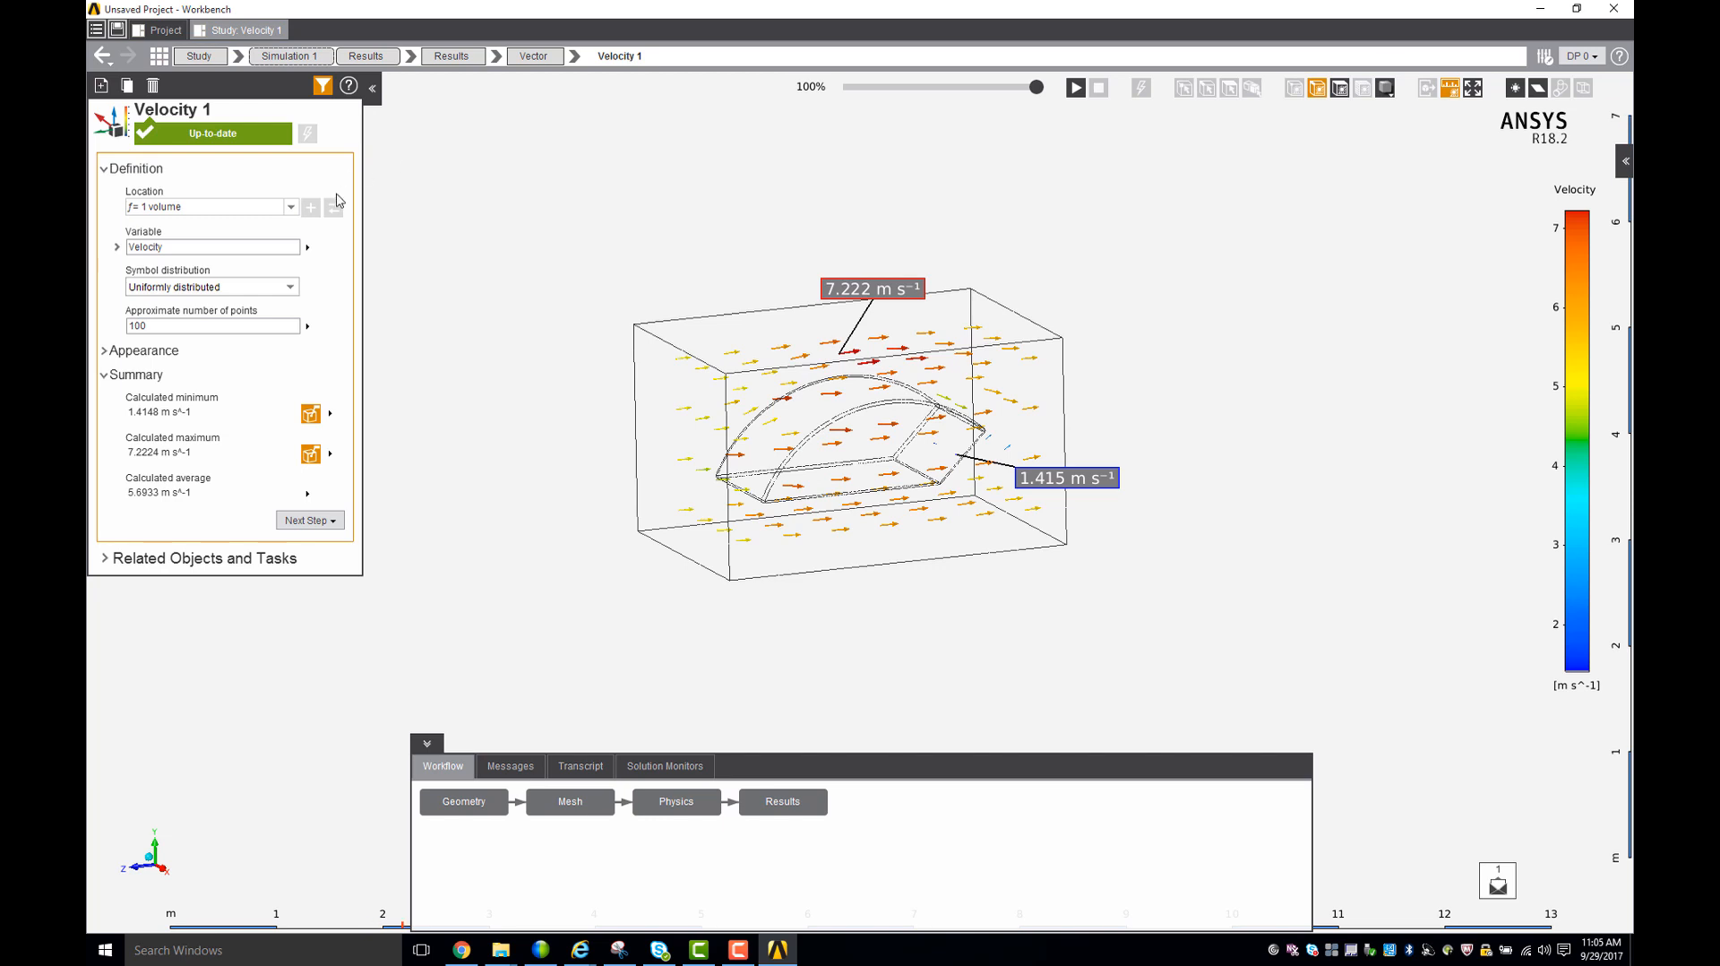
{"action": "left_click_drag", "start_coordinate": [510, 235], "coordinate": [531, 260]}
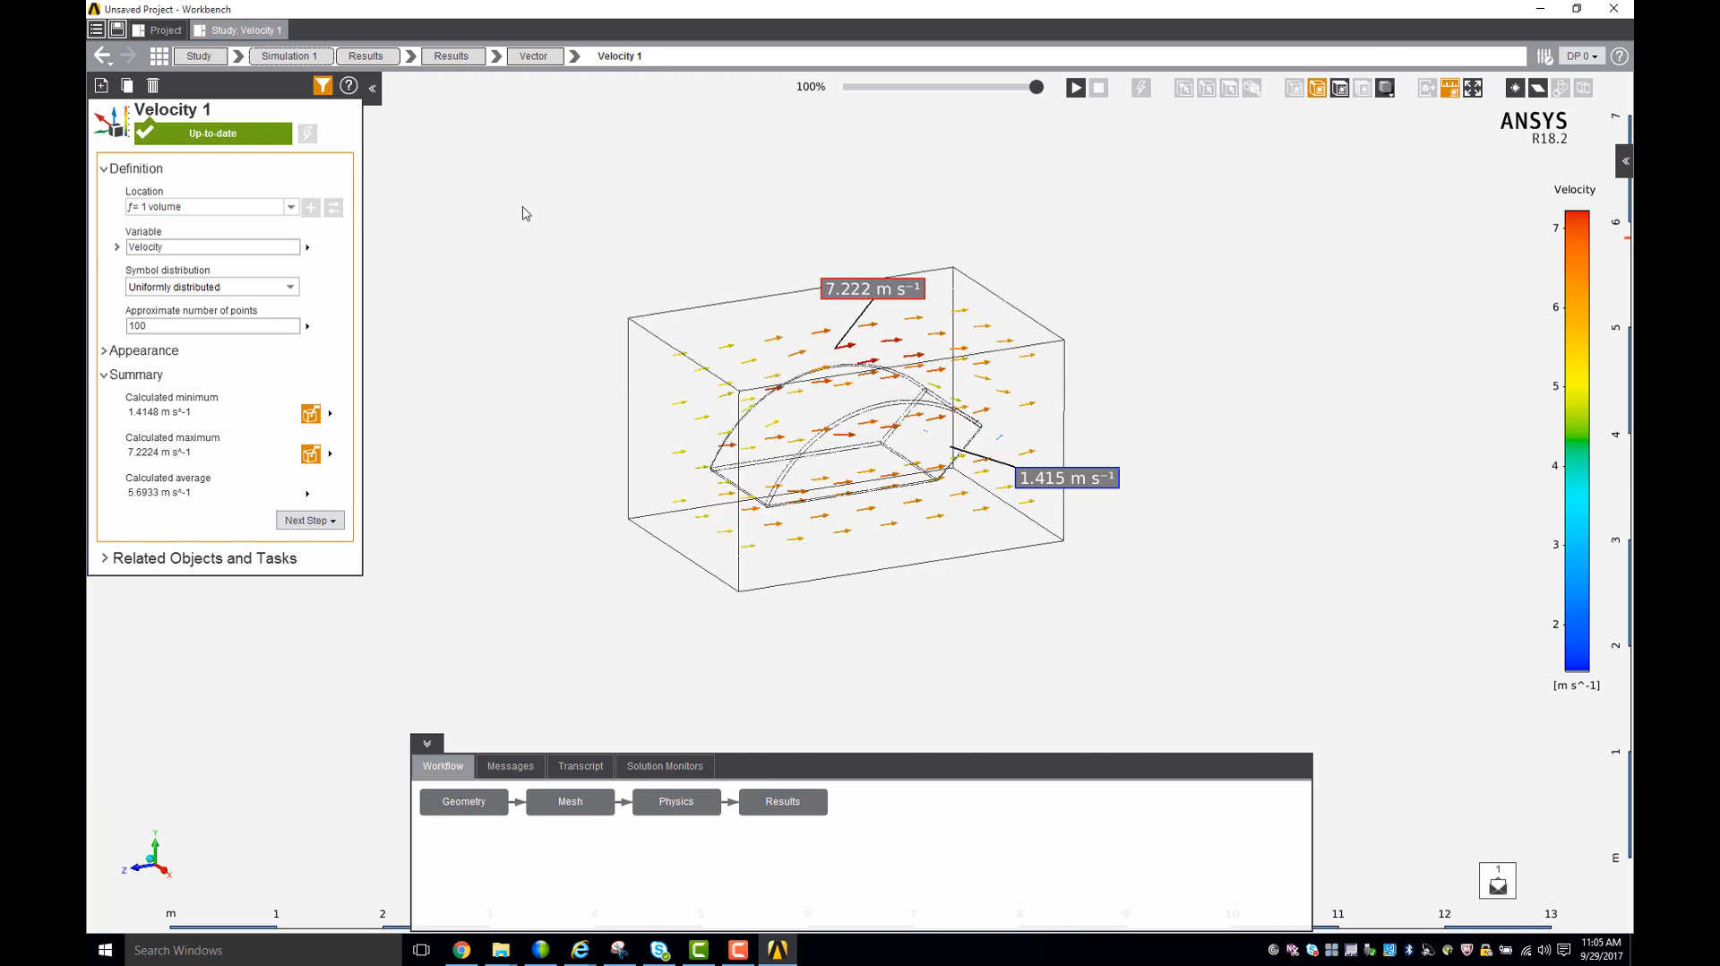
{"action": "left_click", "coordinate": [374, 58]}
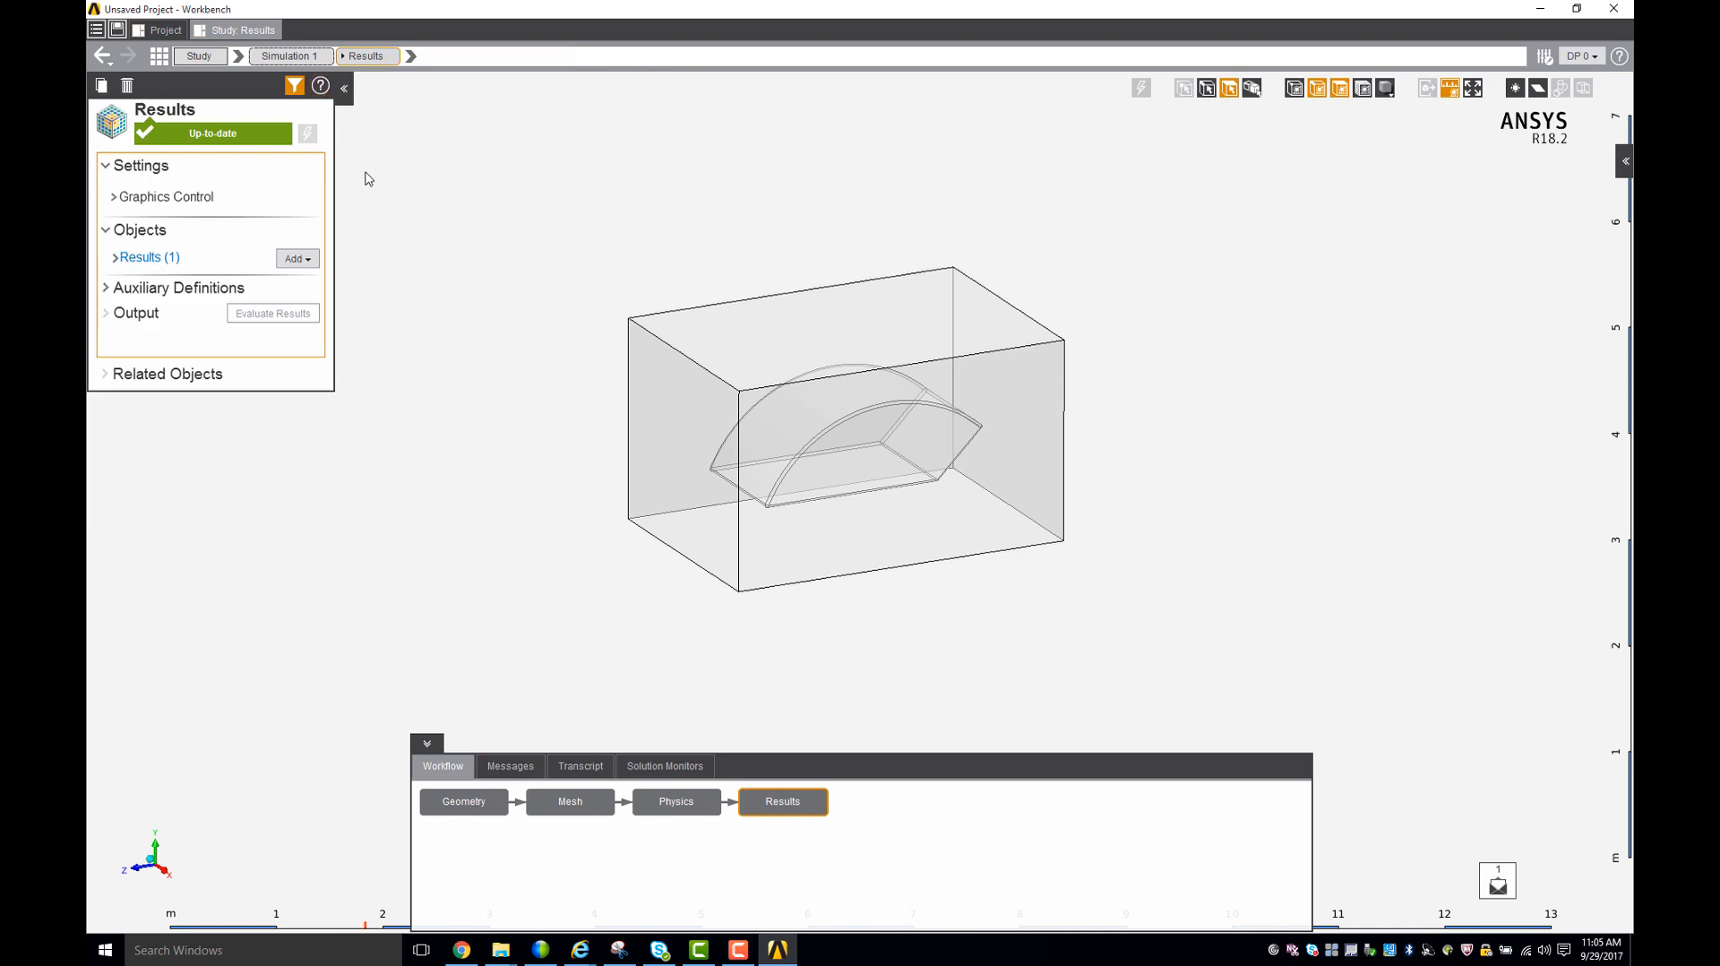
{"action": "middle_click_drag", "start_coordinate": [480, 215], "coordinate": [496, 240]}
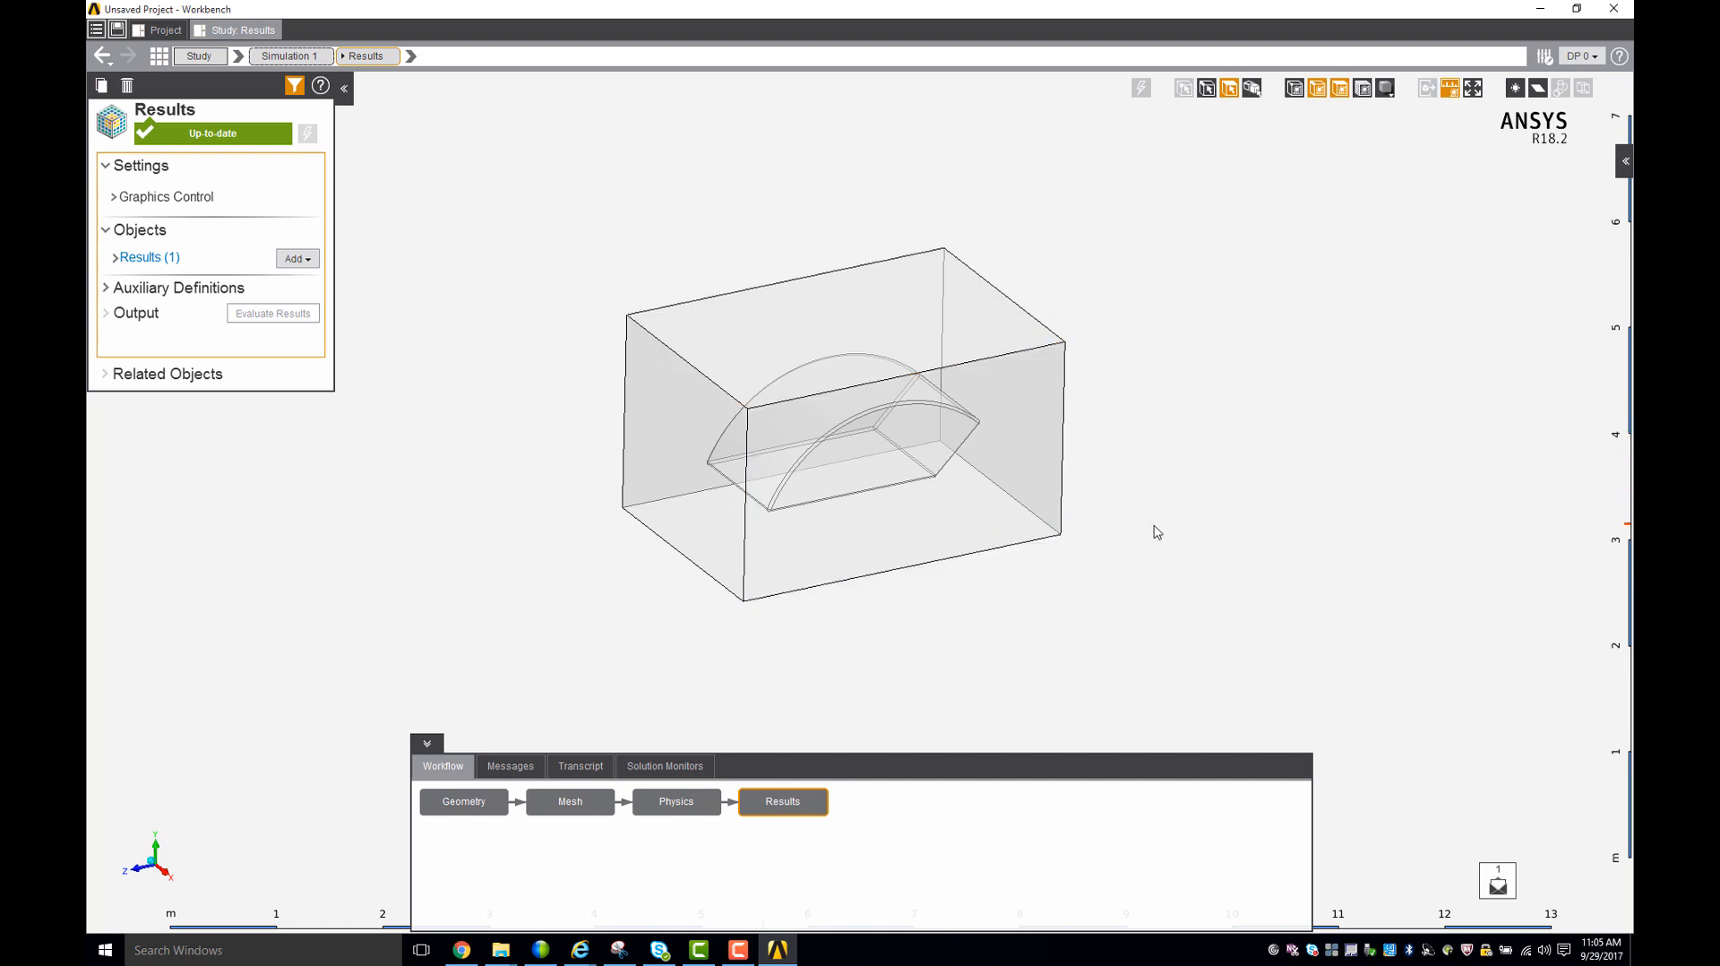
{"action": "middle_click_drag", "start_coordinate": [1151, 511], "coordinate": [1126, 452]}
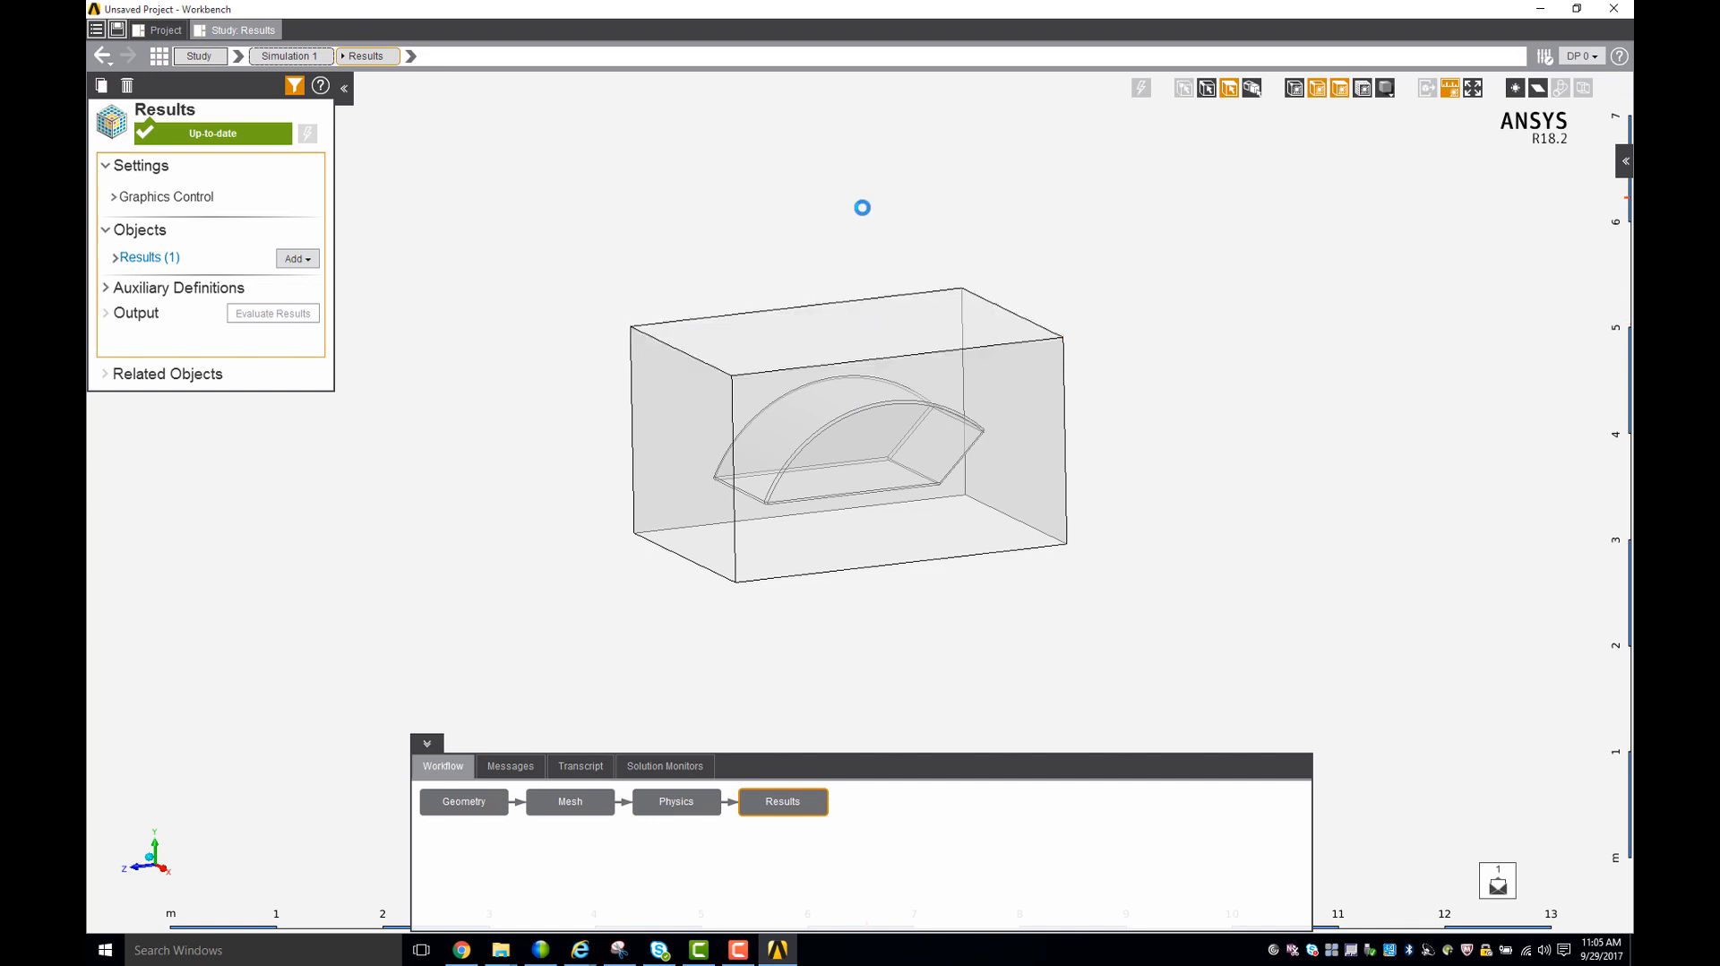
{"action": "middle_click_drag", "start_coordinate": [860, 207], "coordinate": [878, 226]}
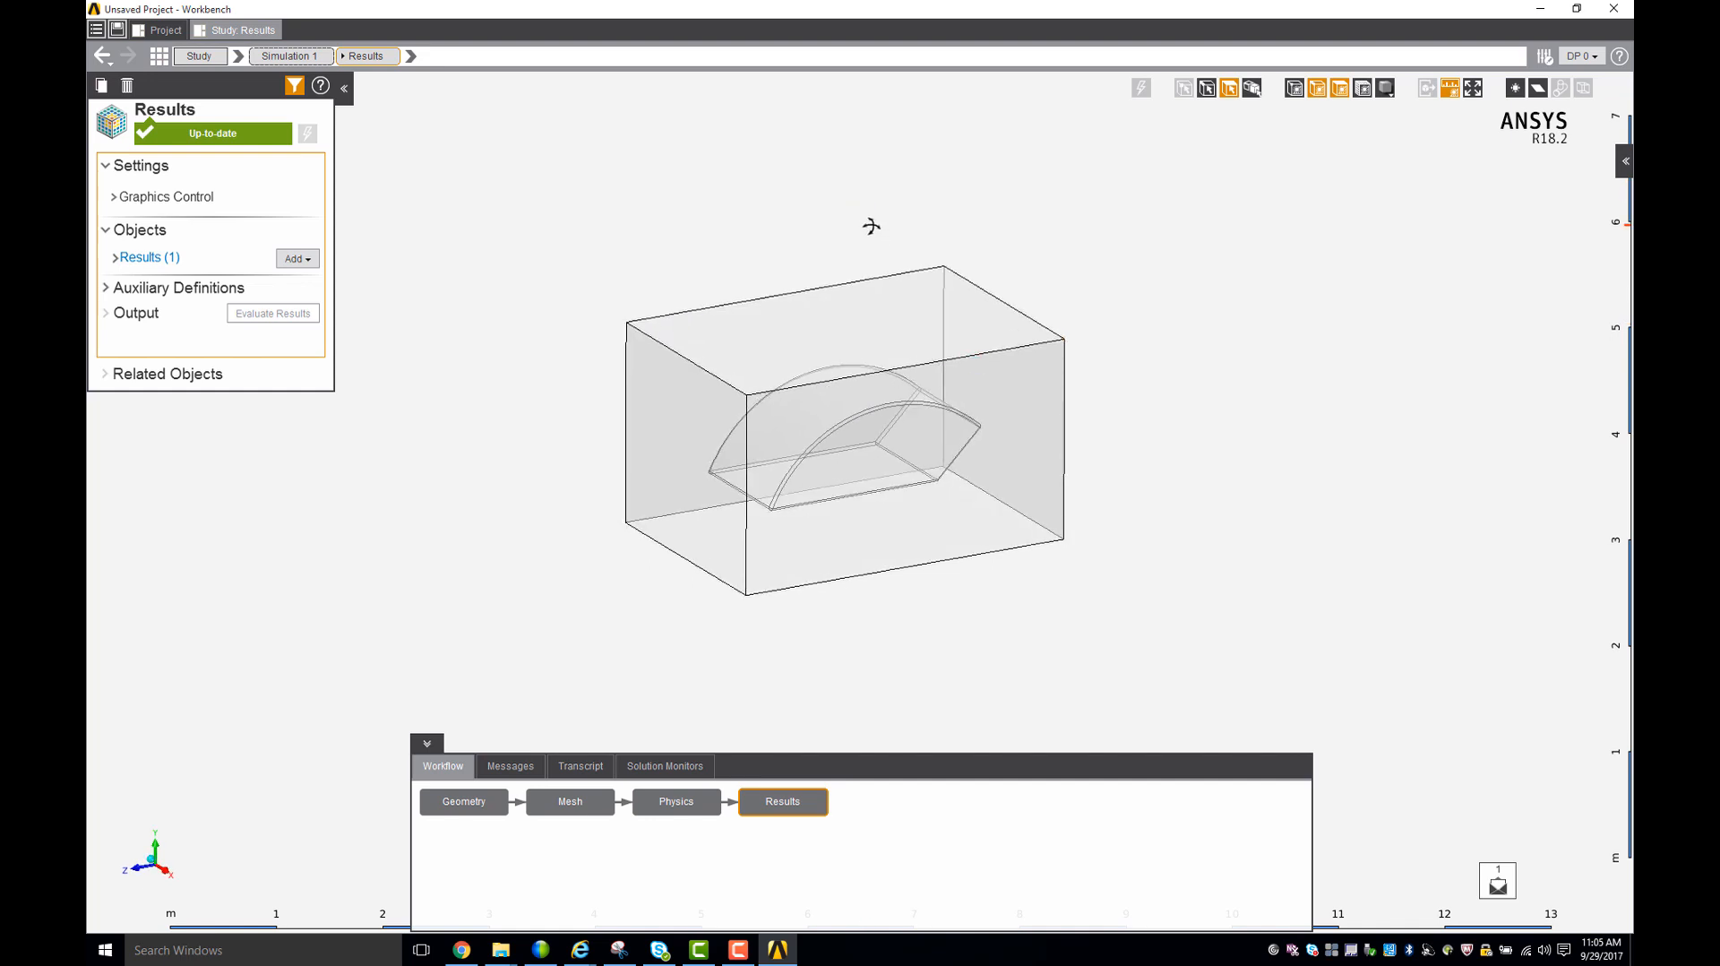
{"action": "left_click", "coordinate": [306, 260]}
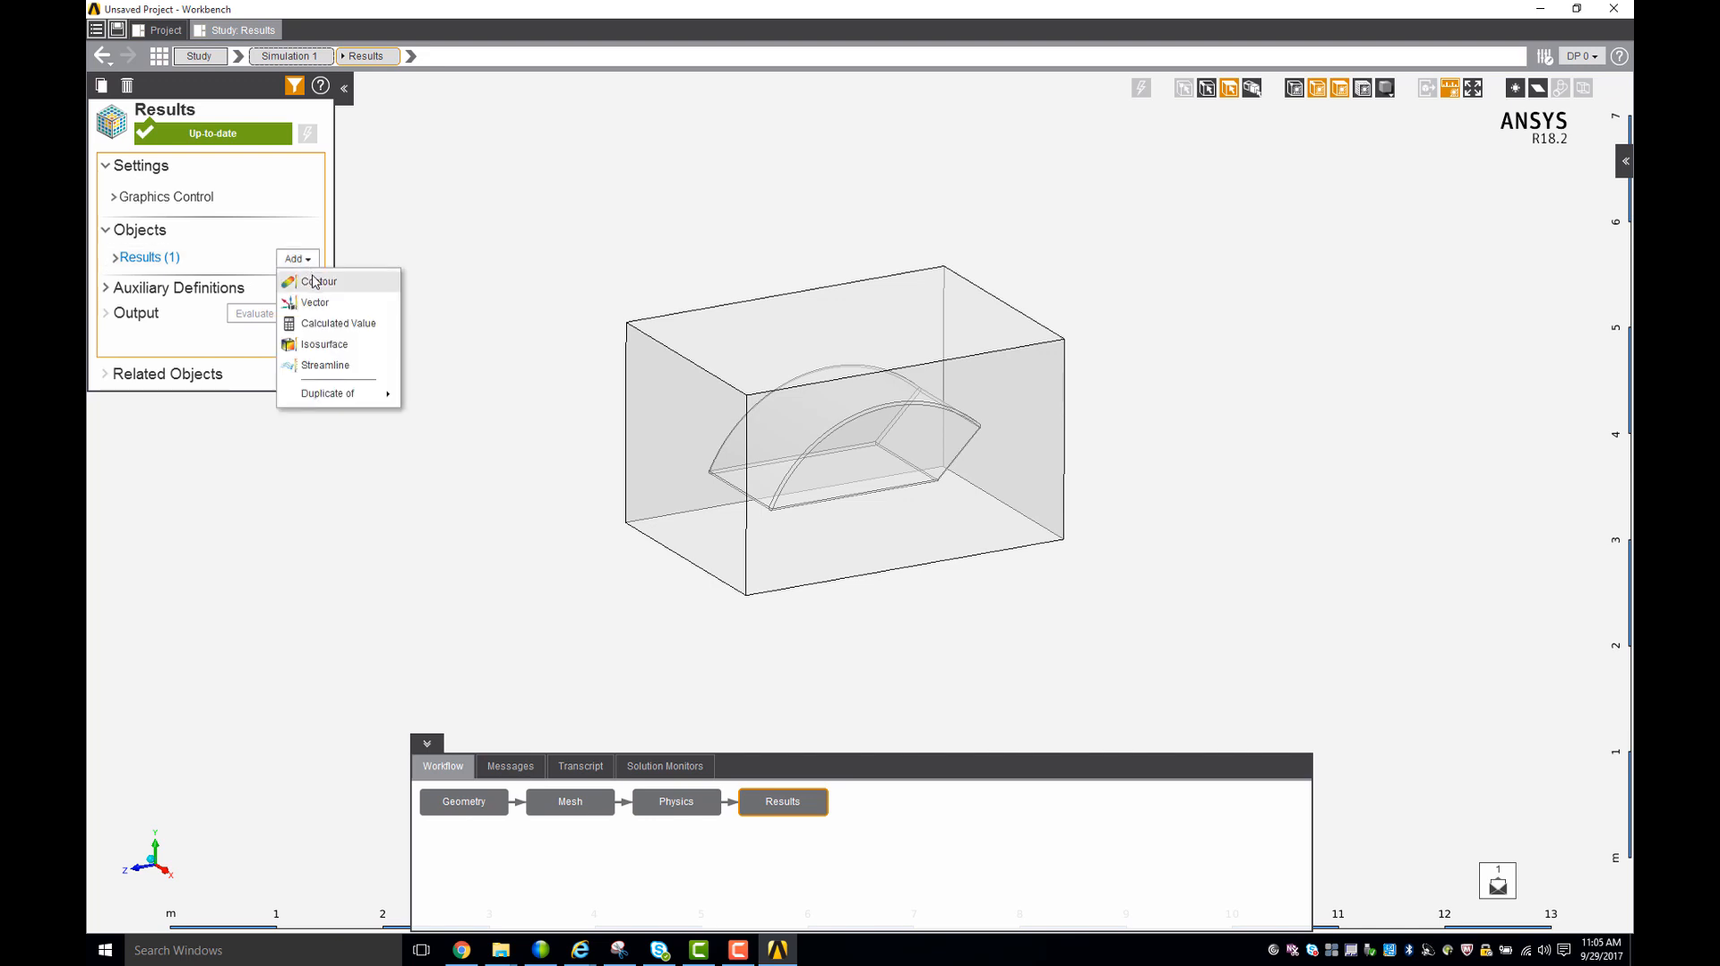
{"action": "left_click", "coordinate": [315, 282]}
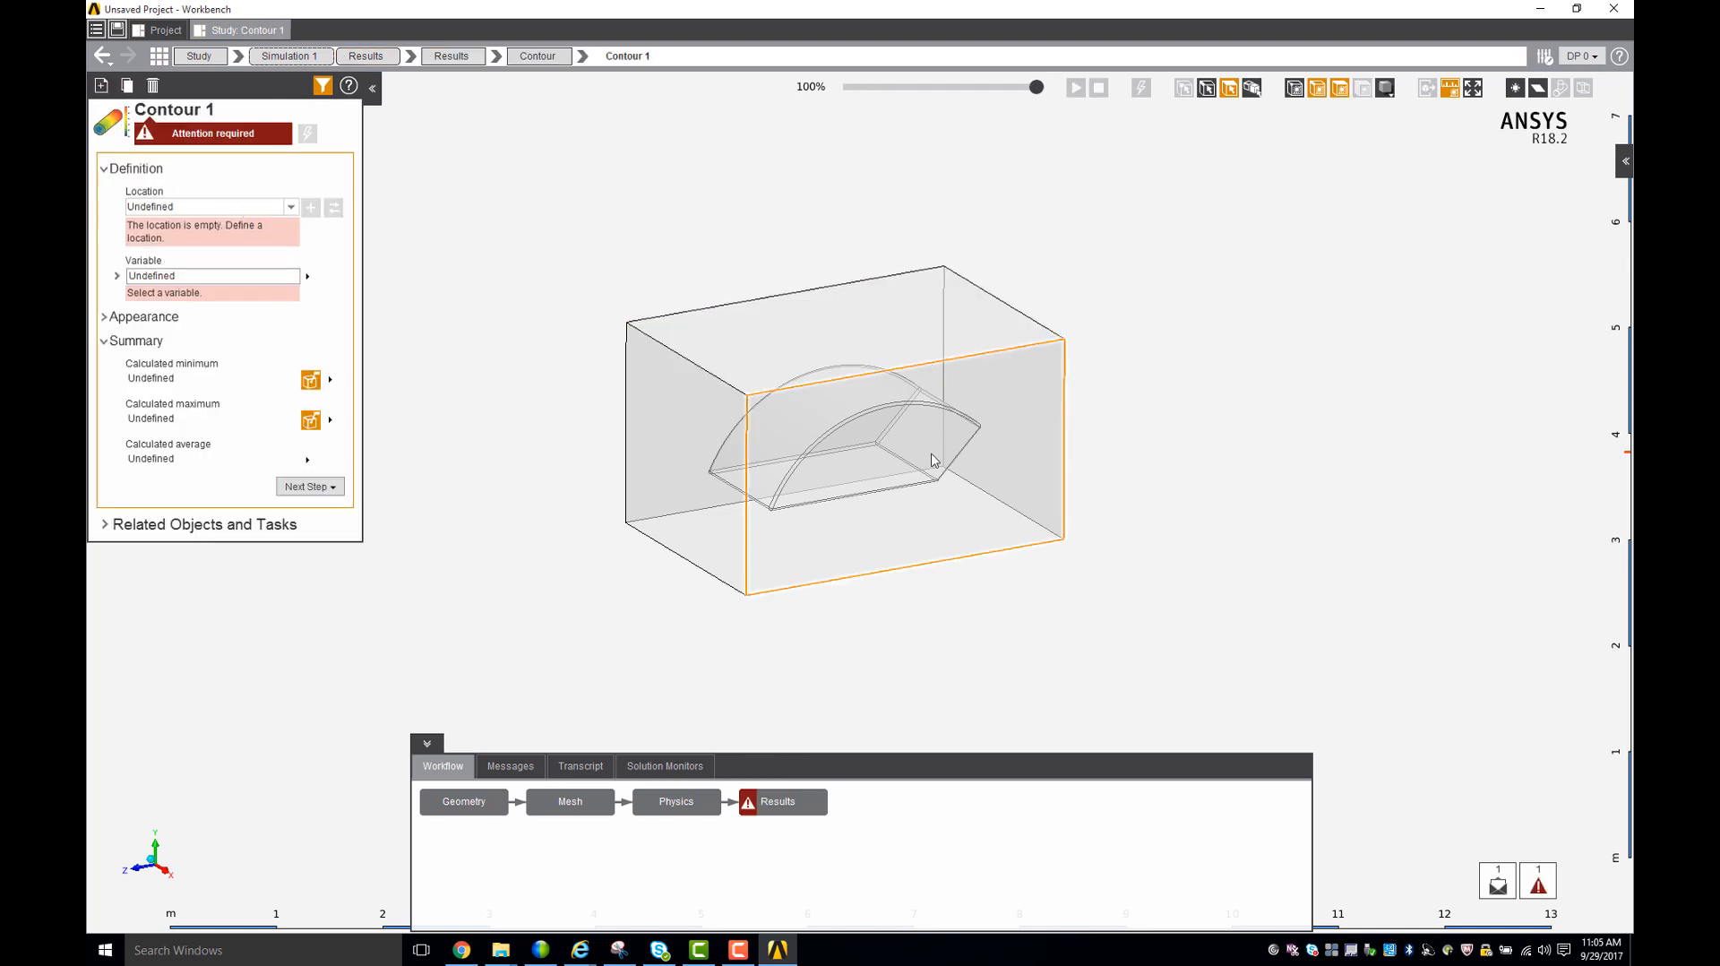
{"action": "right_click", "coordinate": [1007, 460]}
{"action": "mouse_move", "coordinate": [1055, 493]}
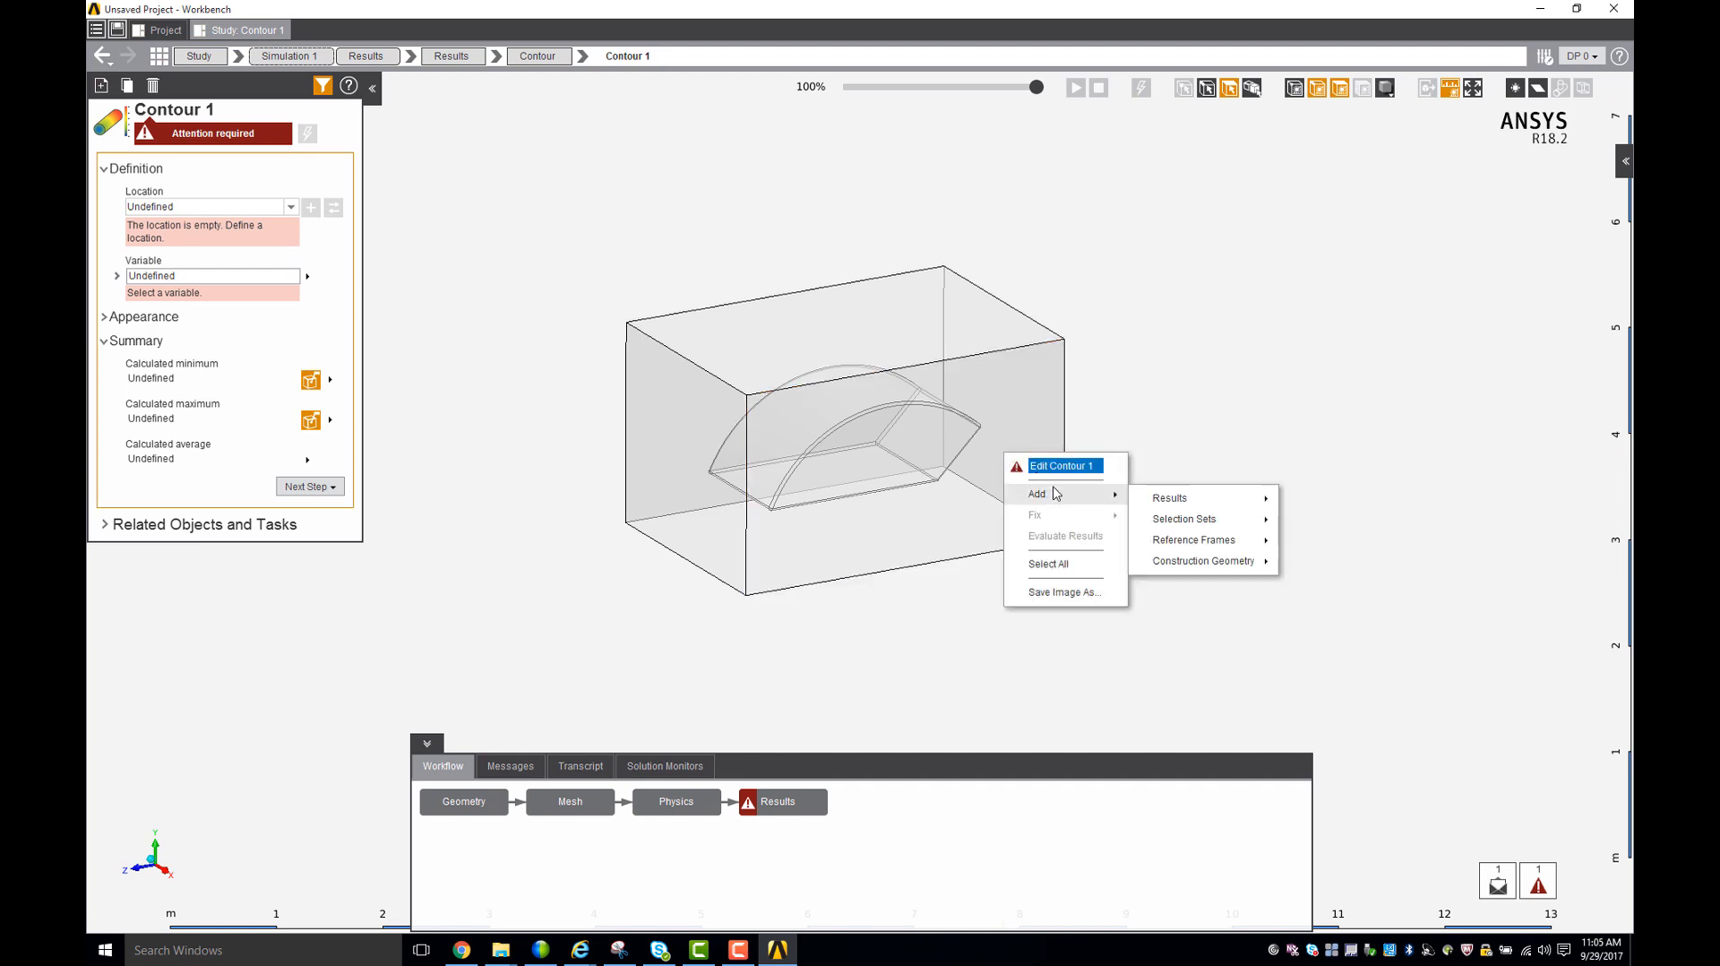
{"action": "left_click", "coordinate": [1145, 390]}
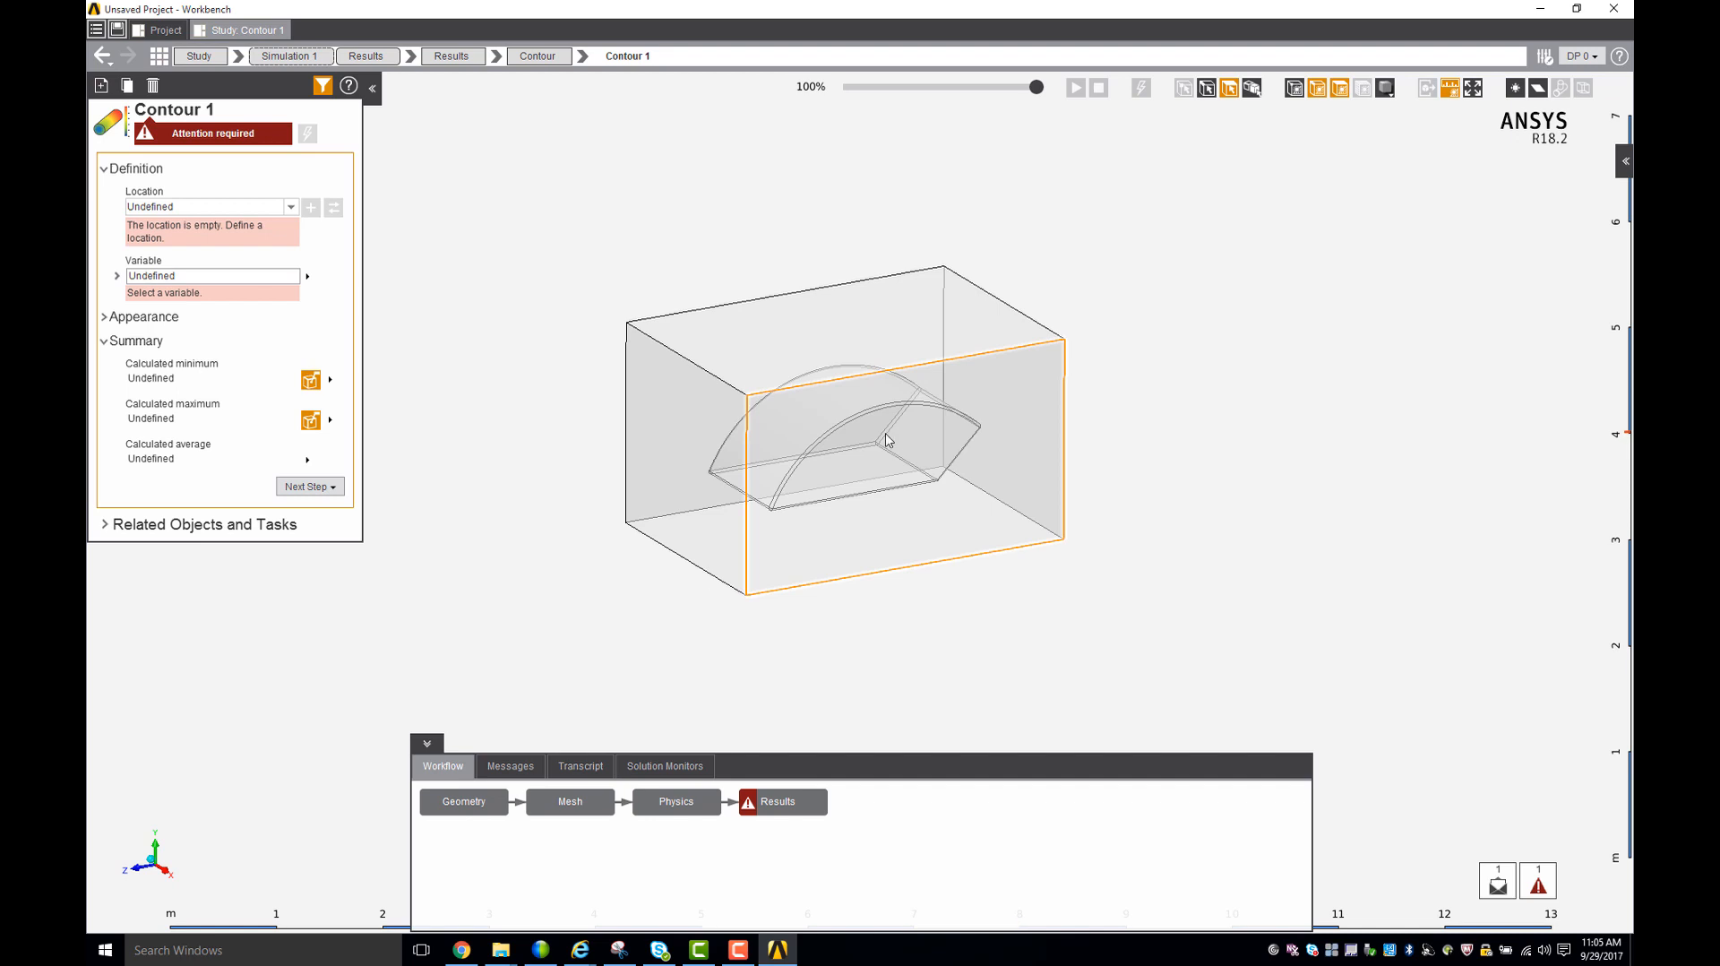
{"action": "right_click", "coordinate": [1001, 474]}
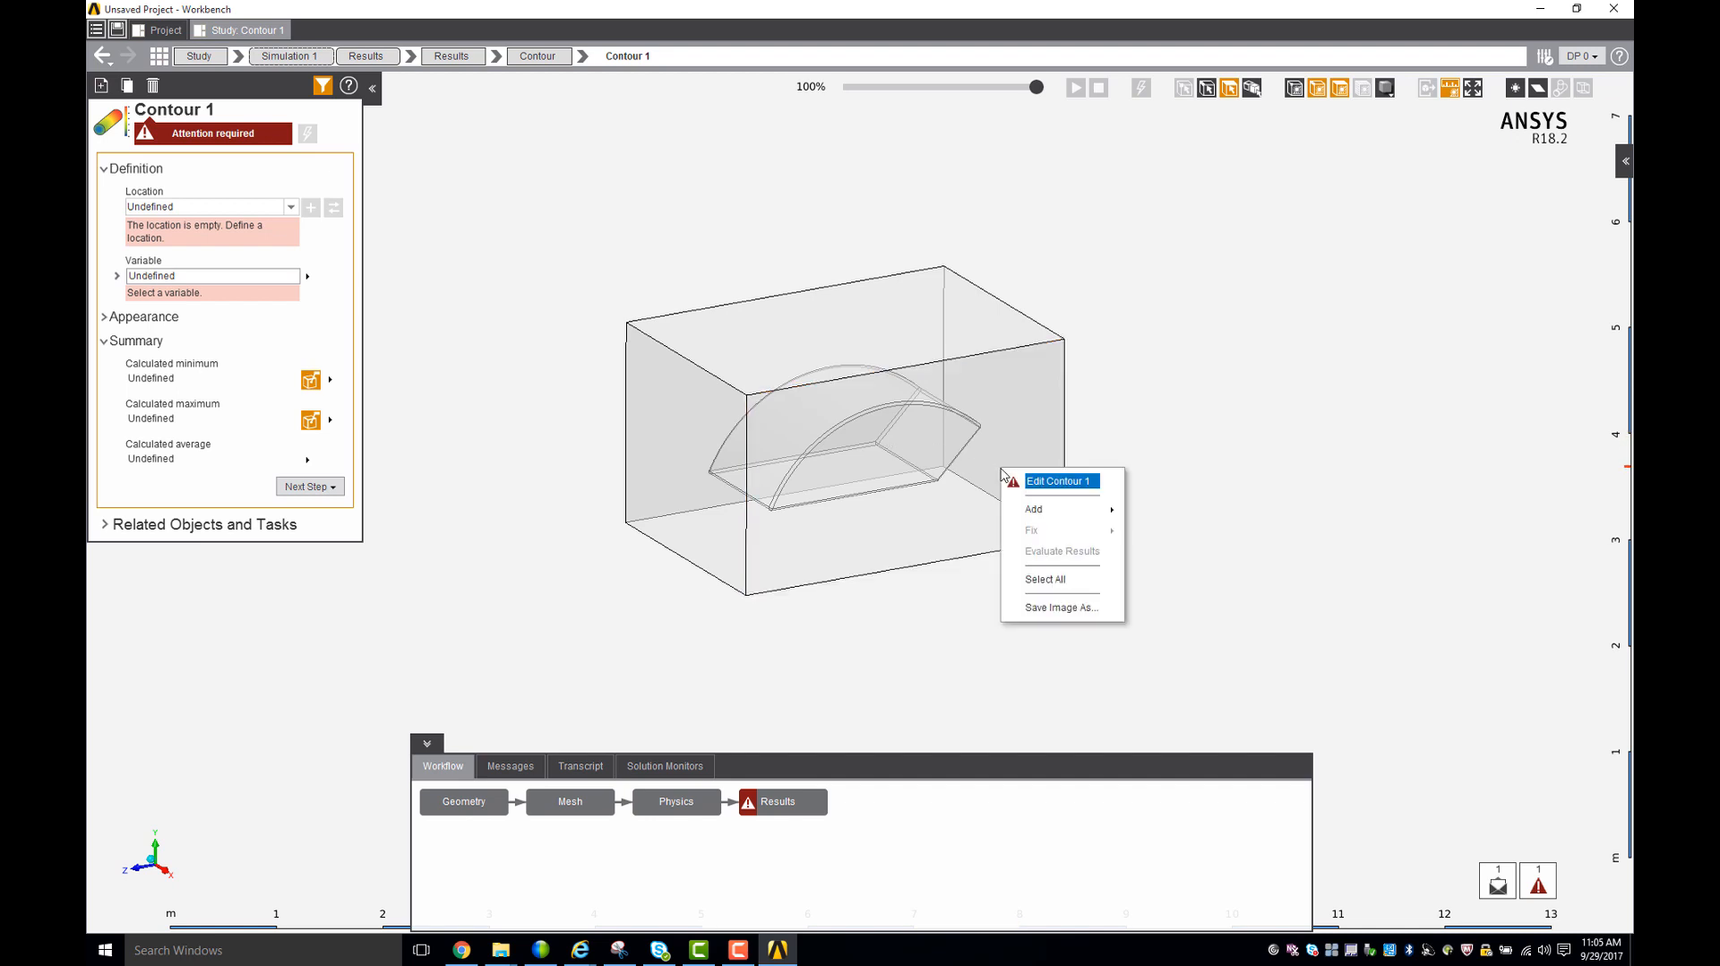
{"action": "left_click", "coordinate": [1191, 519]}
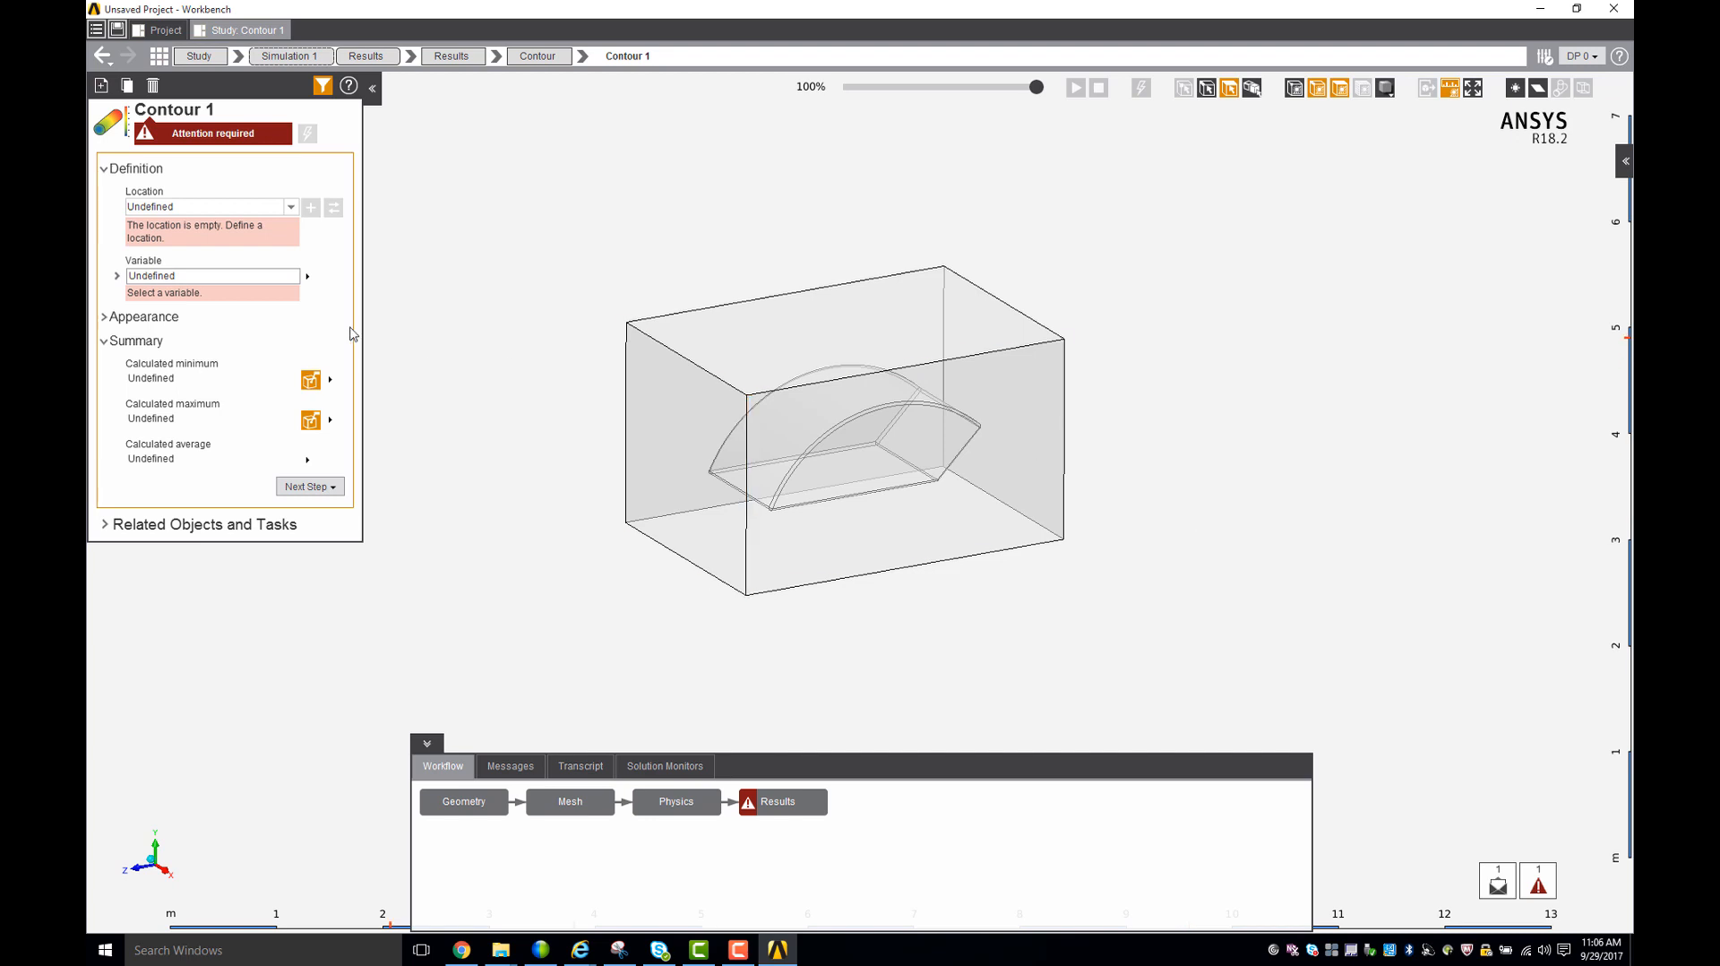
{"action": "left_click", "coordinate": [226, 203]}
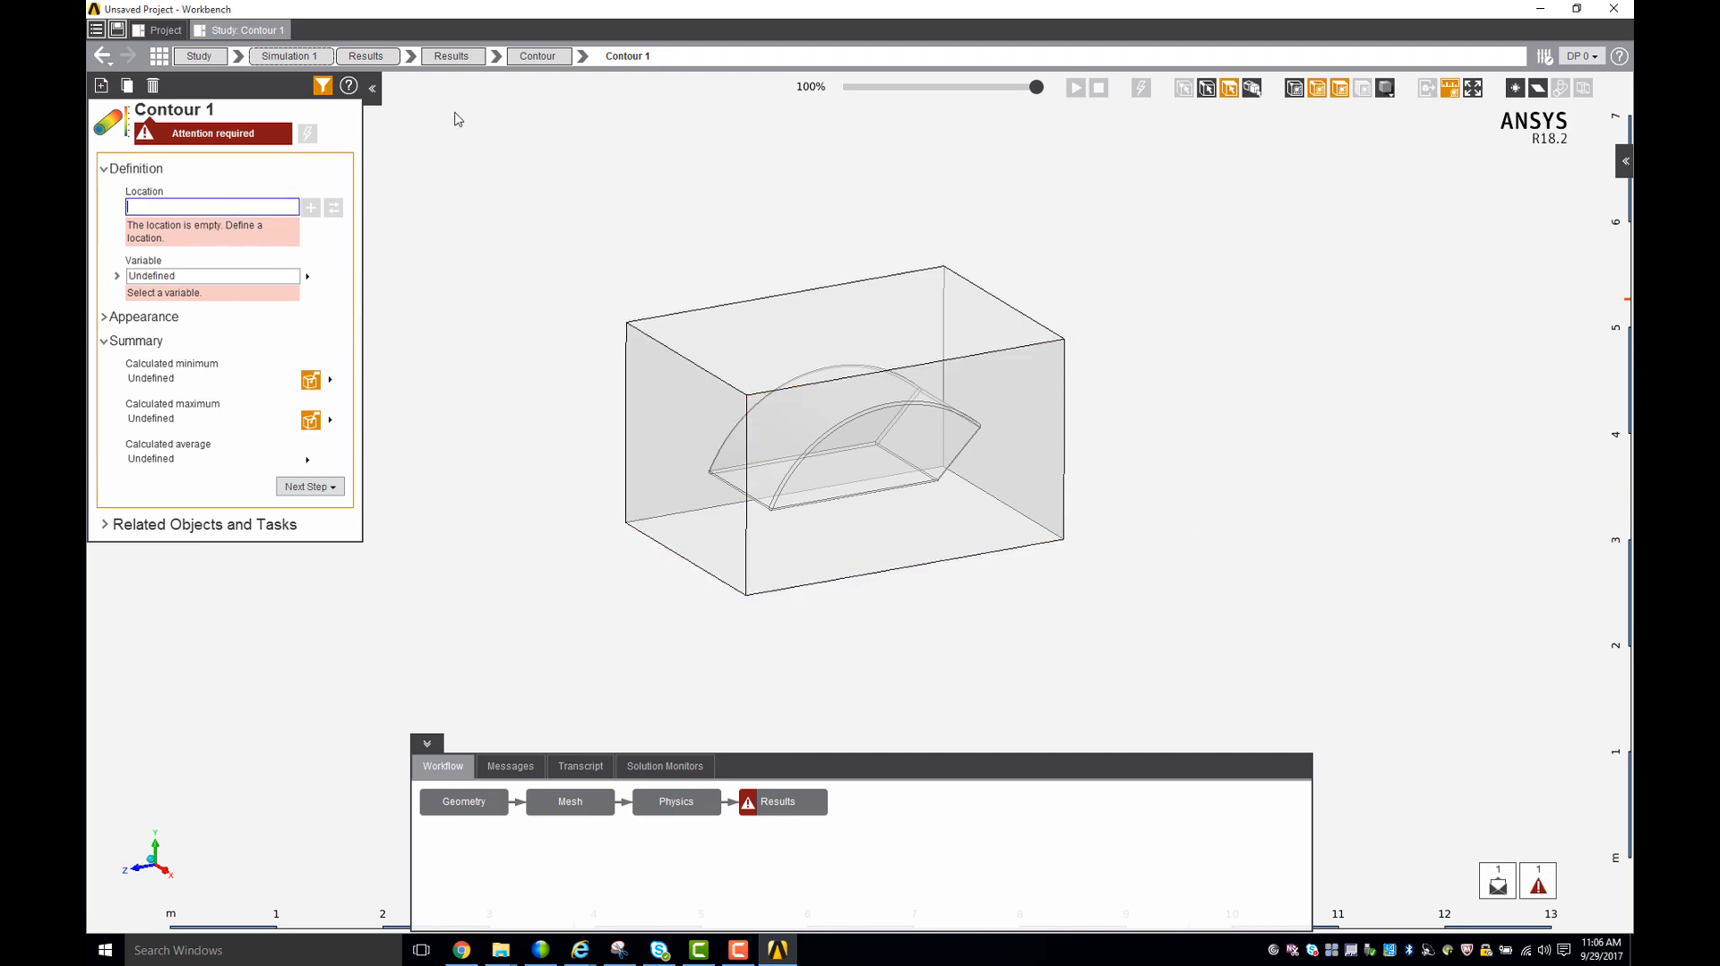
{"action": "left_click", "coordinate": [441, 61]}
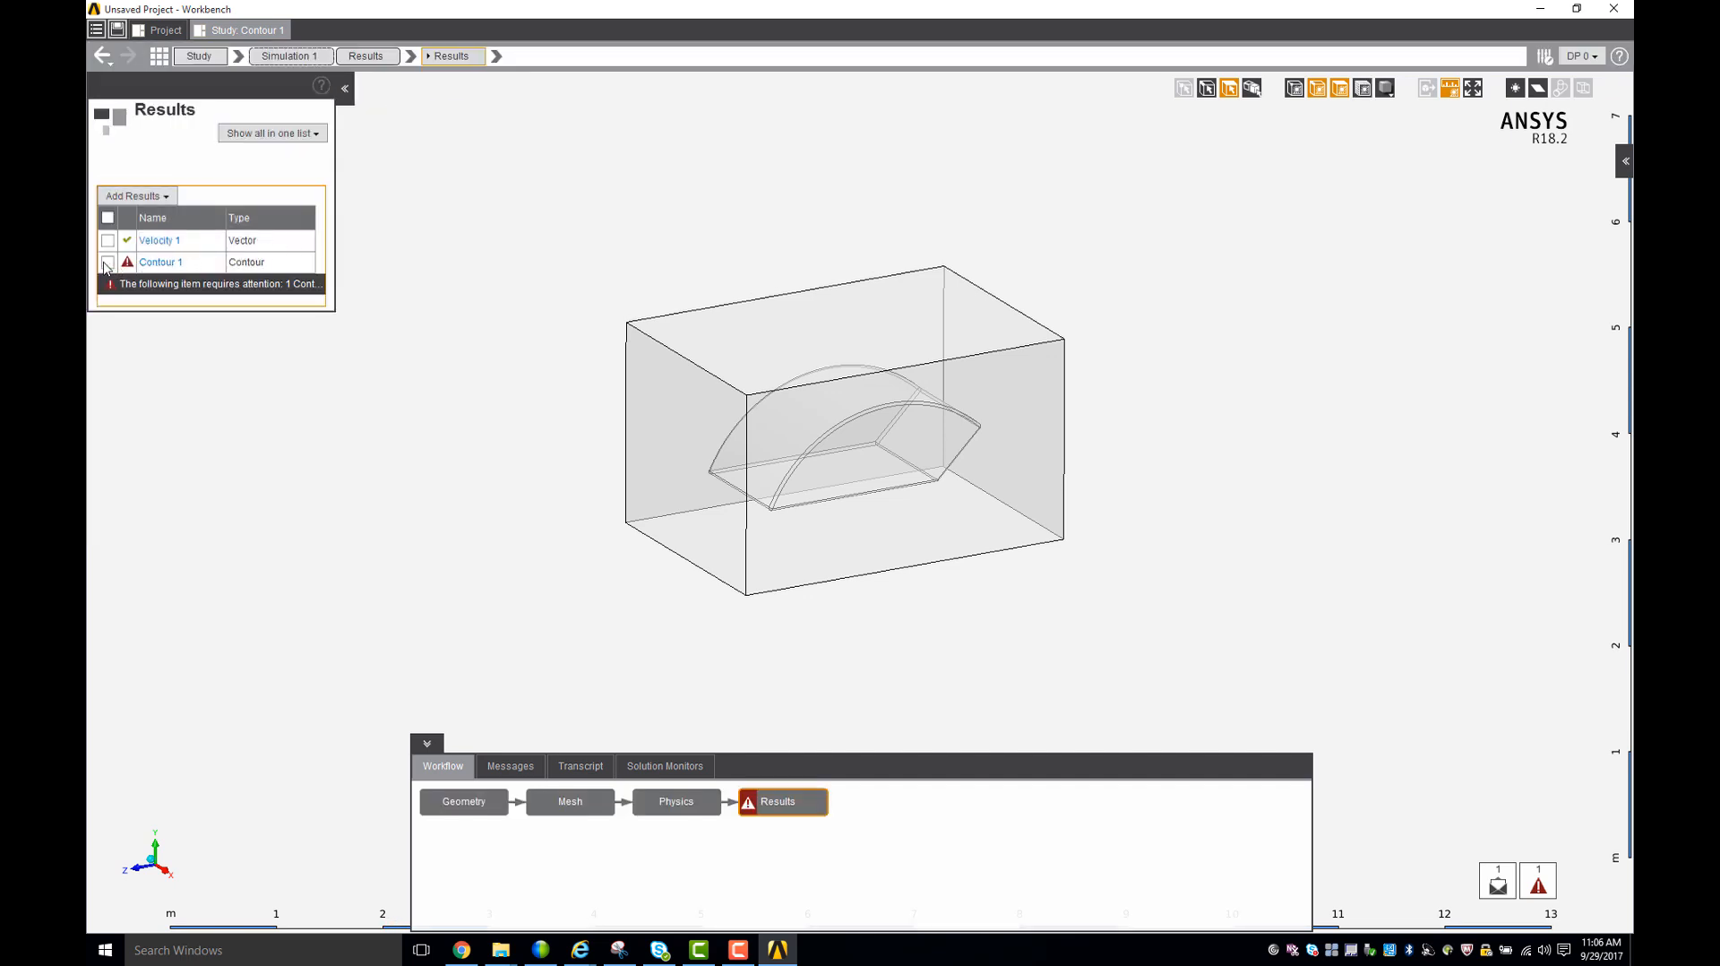
{"action": "left_click", "coordinate": [107, 263]}
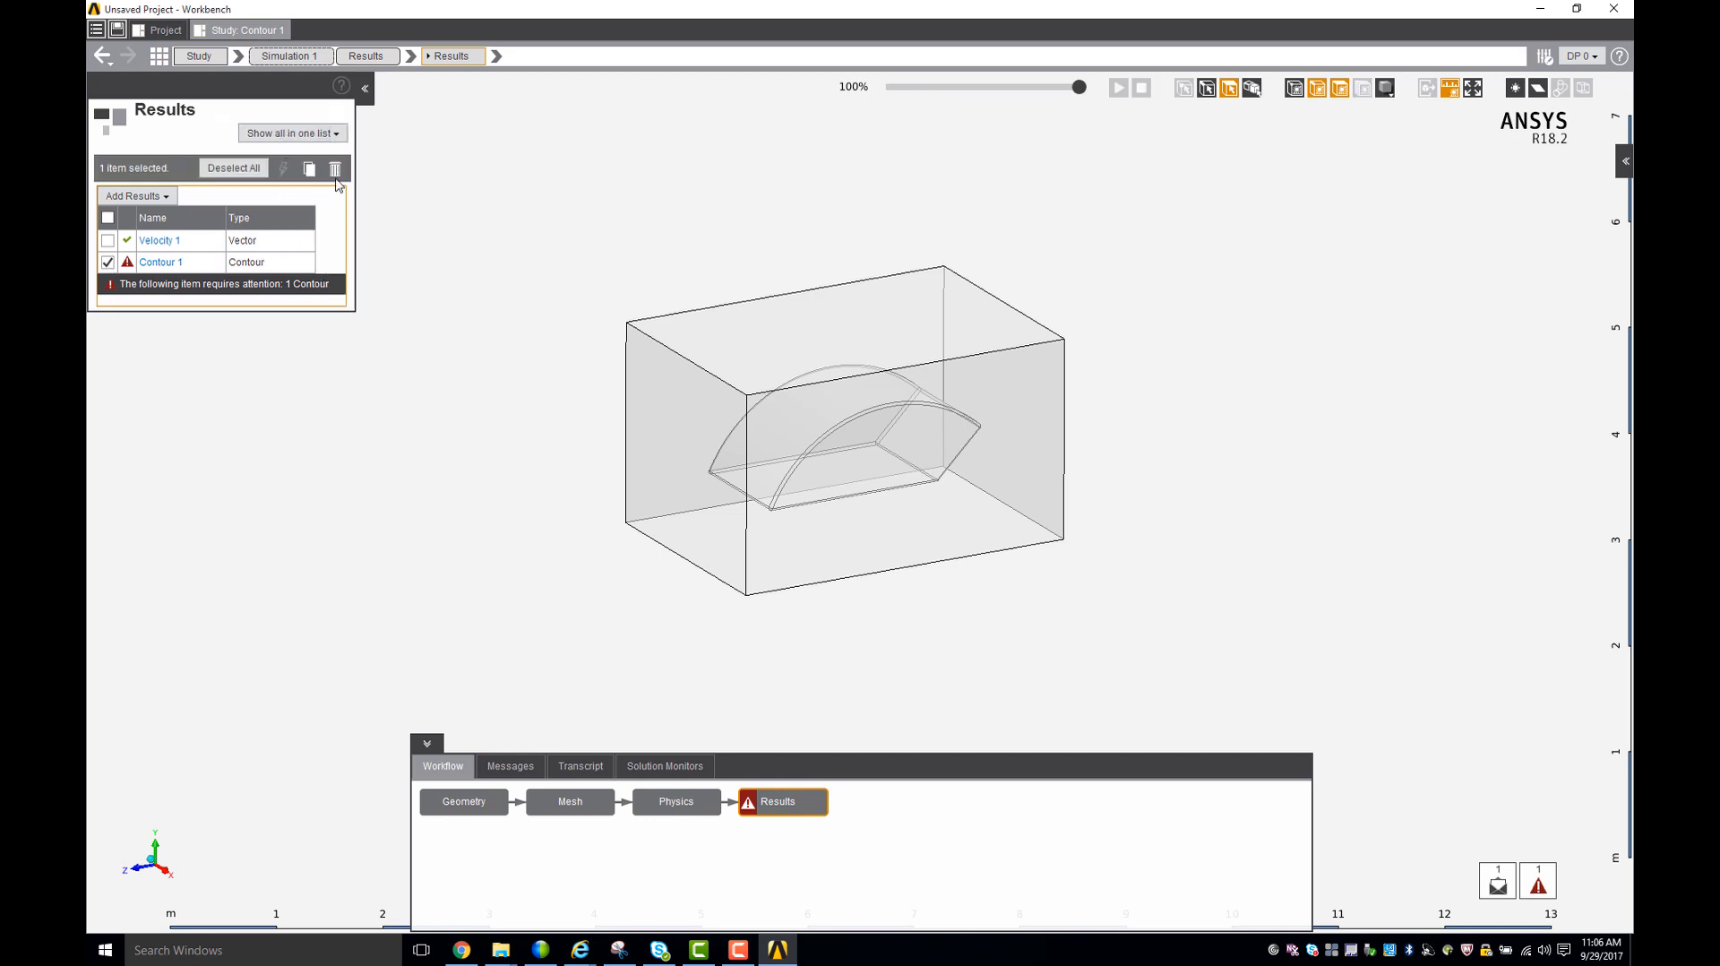
{"action": "left_click", "coordinate": [335, 169]}
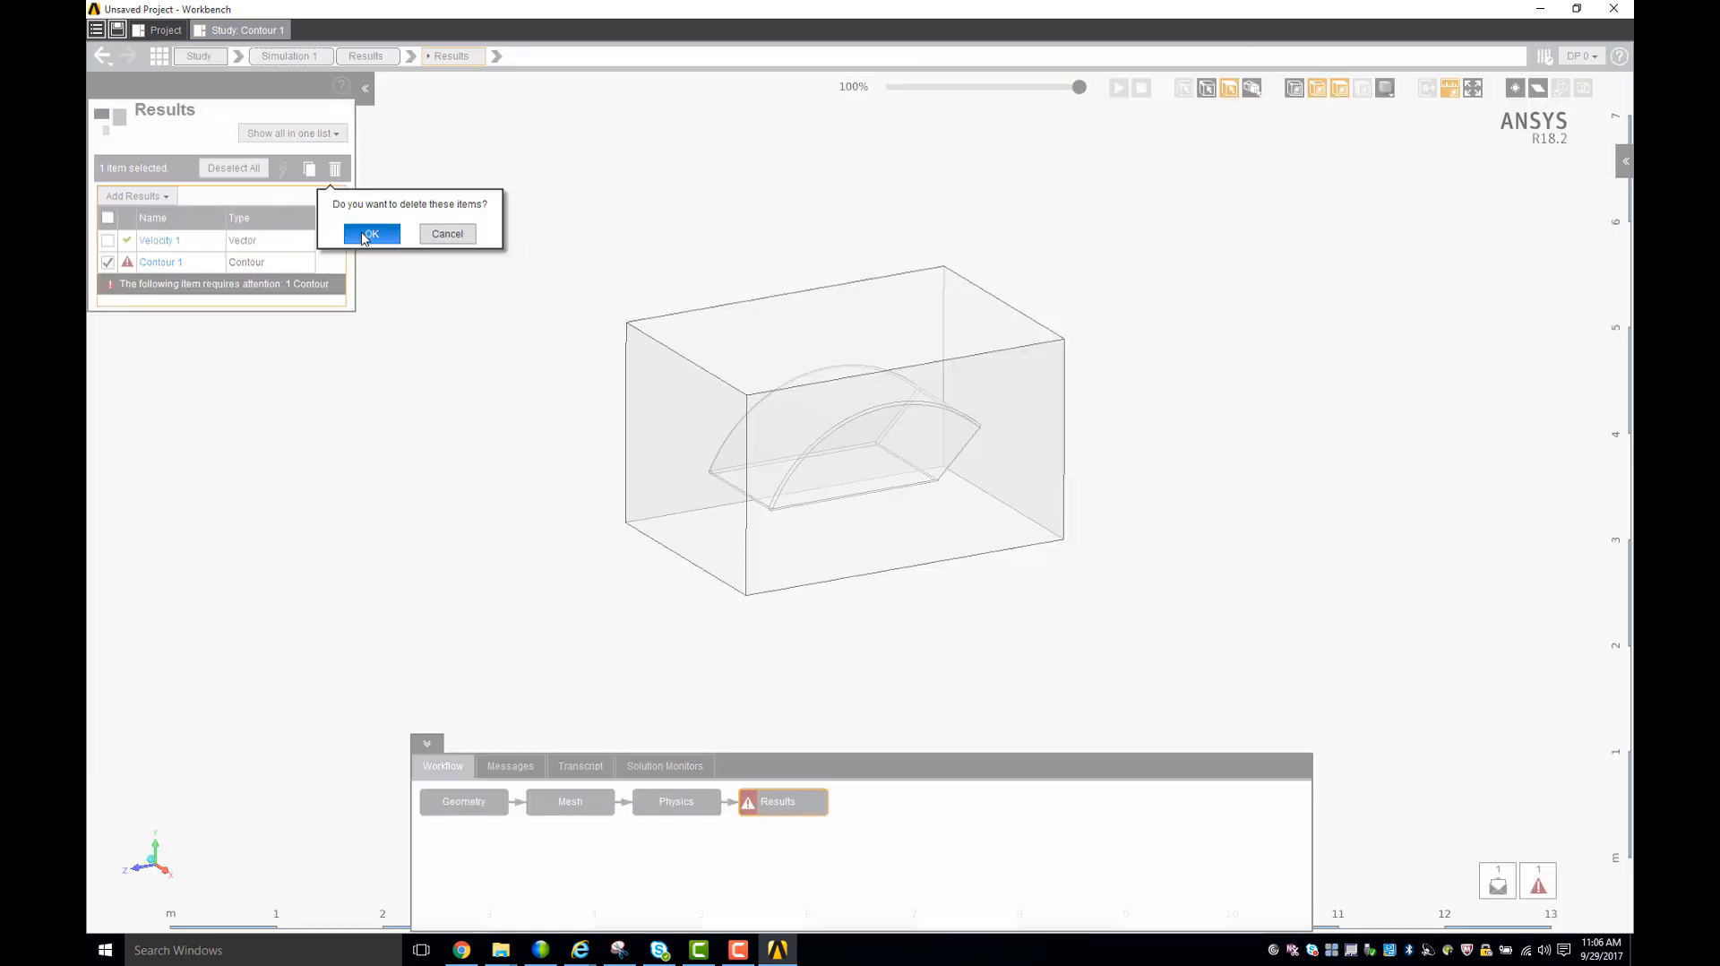
{"action": "left_click", "coordinate": [369, 235]}
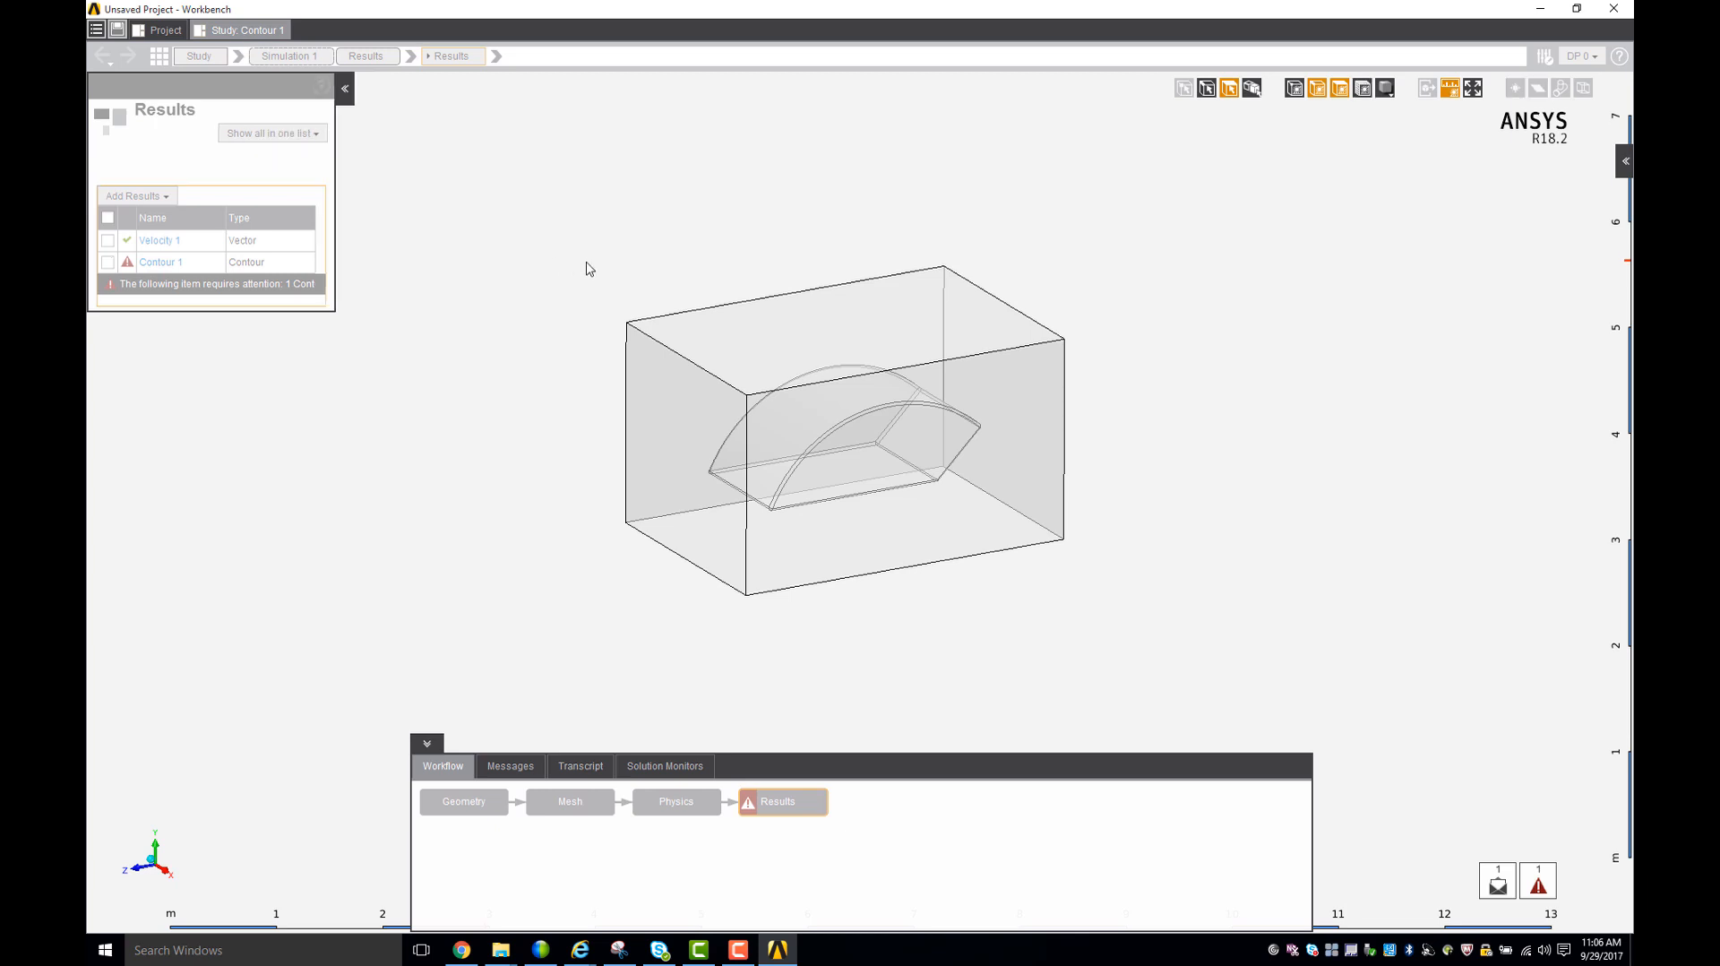
- Hide the long side face of the enclosure to expose the car body inside
{"action": "middle_click_drag", "start_coordinate": [605, 247], "coordinate": [547, 232]}
{"action": "middle_click_drag", "start_coordinate": [825, 445], "coordinate": [853, 453]}
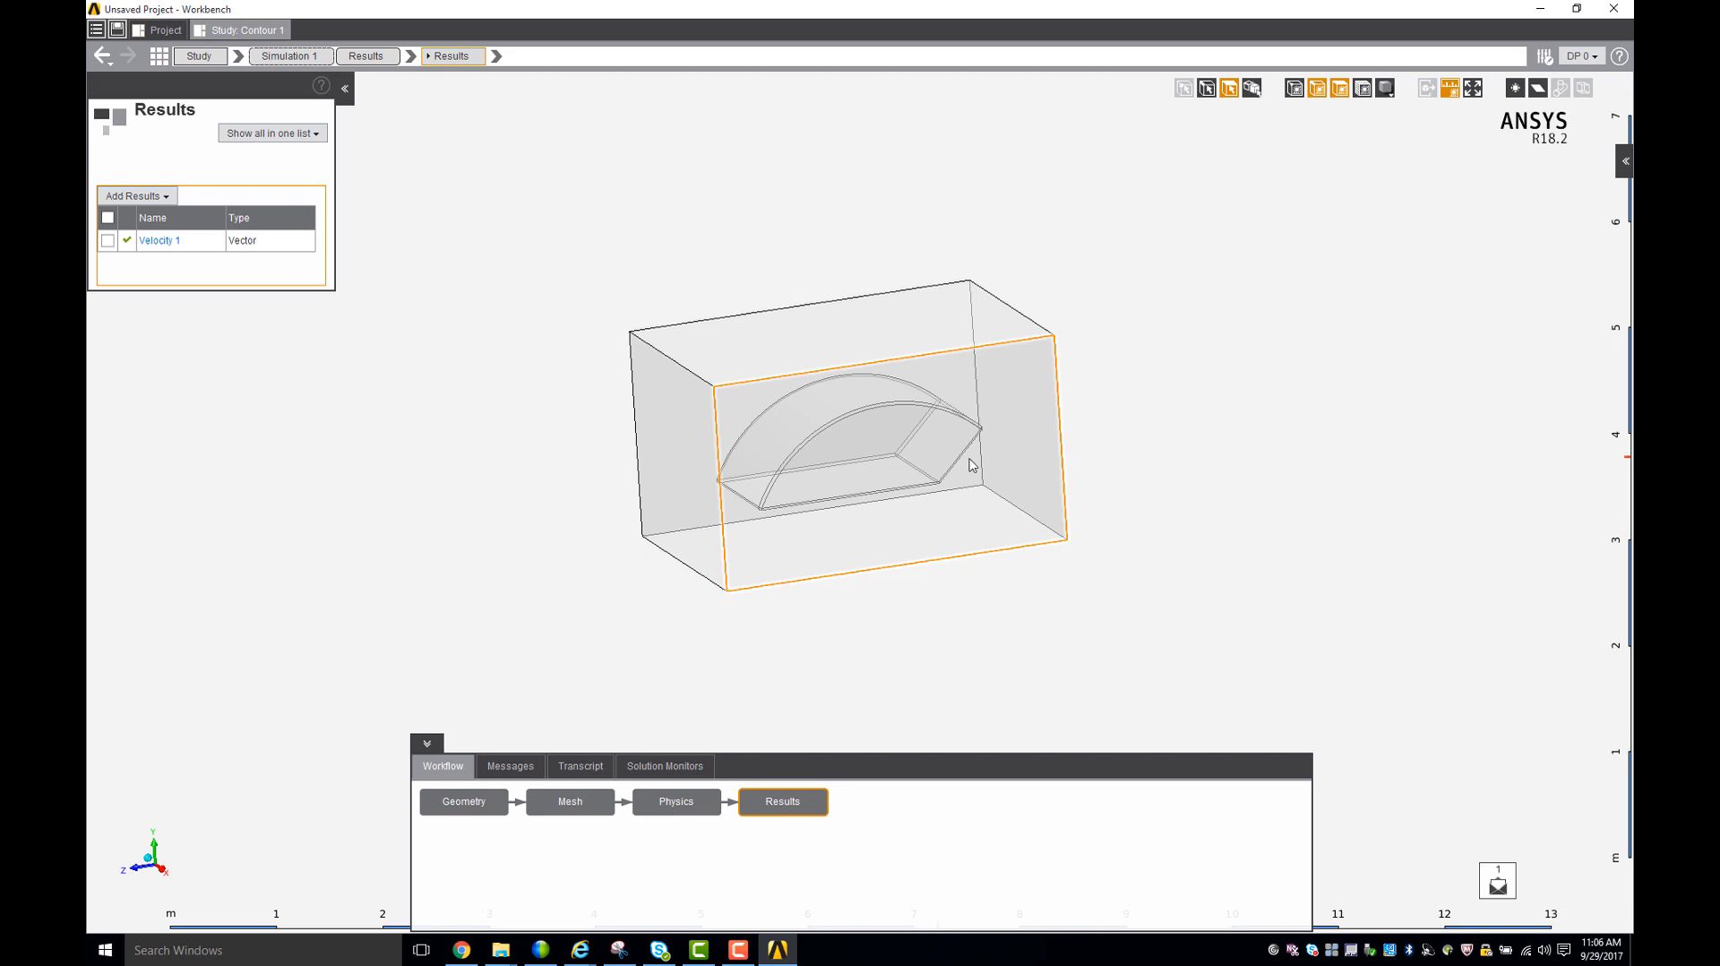
{"action": "left_click", "coordinate": [979, 504]}
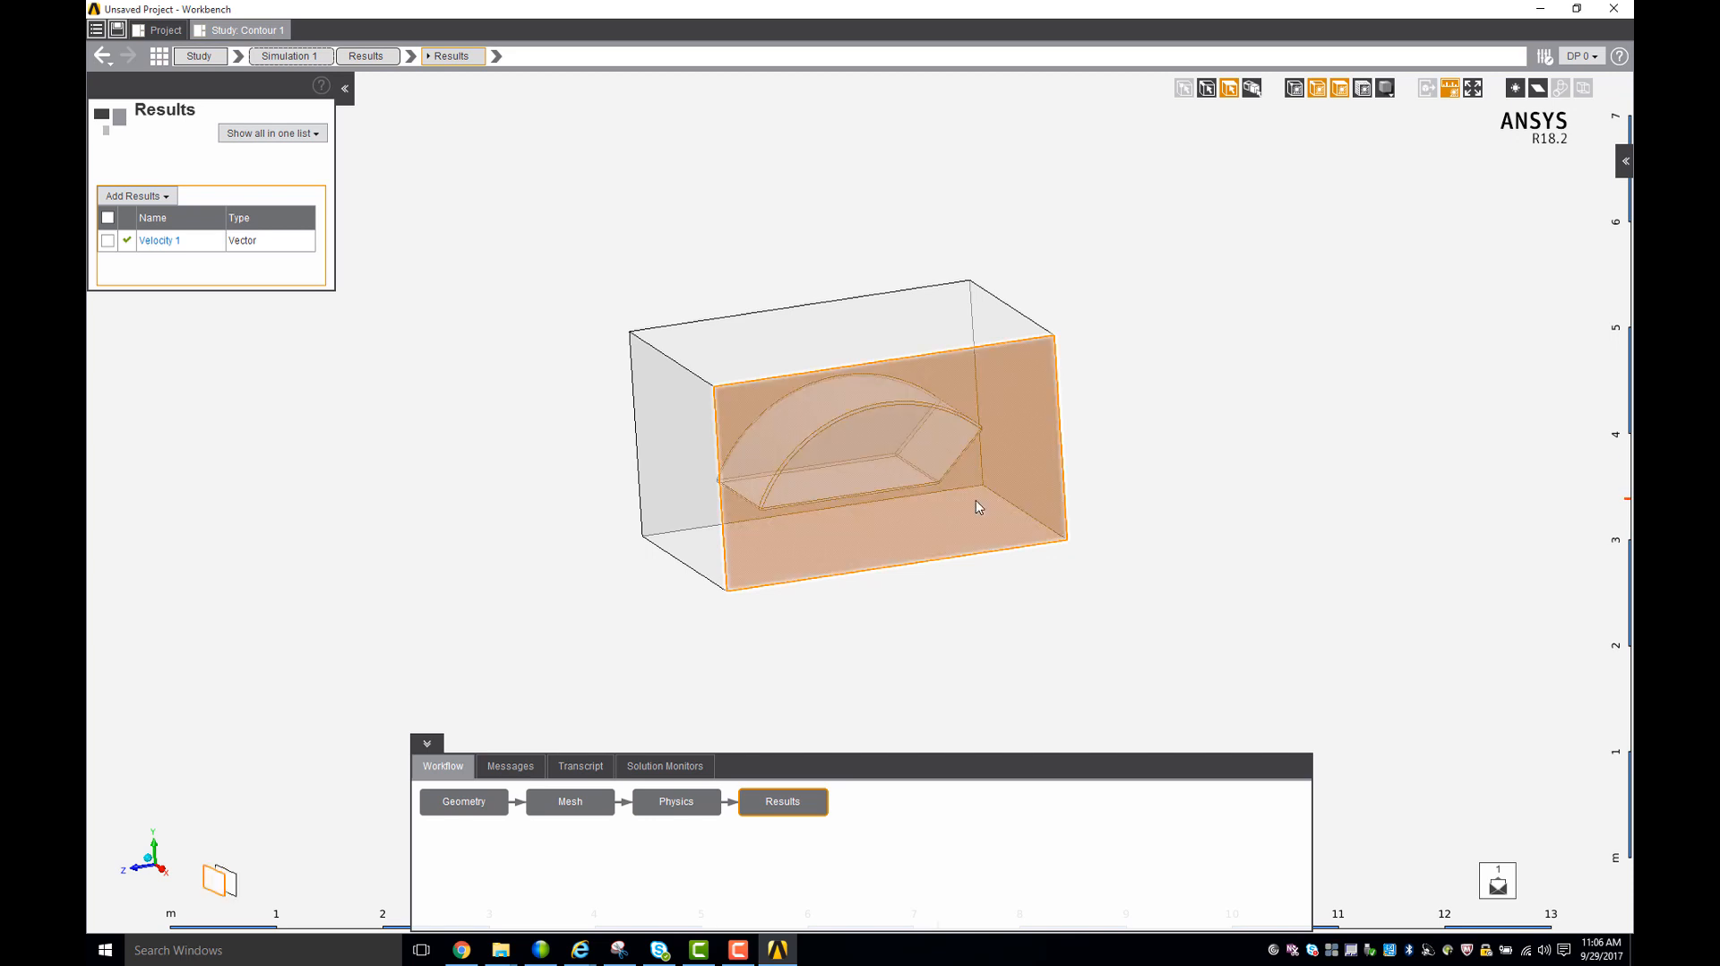
{"action": "right_click", "coordinate": [977, 507]}
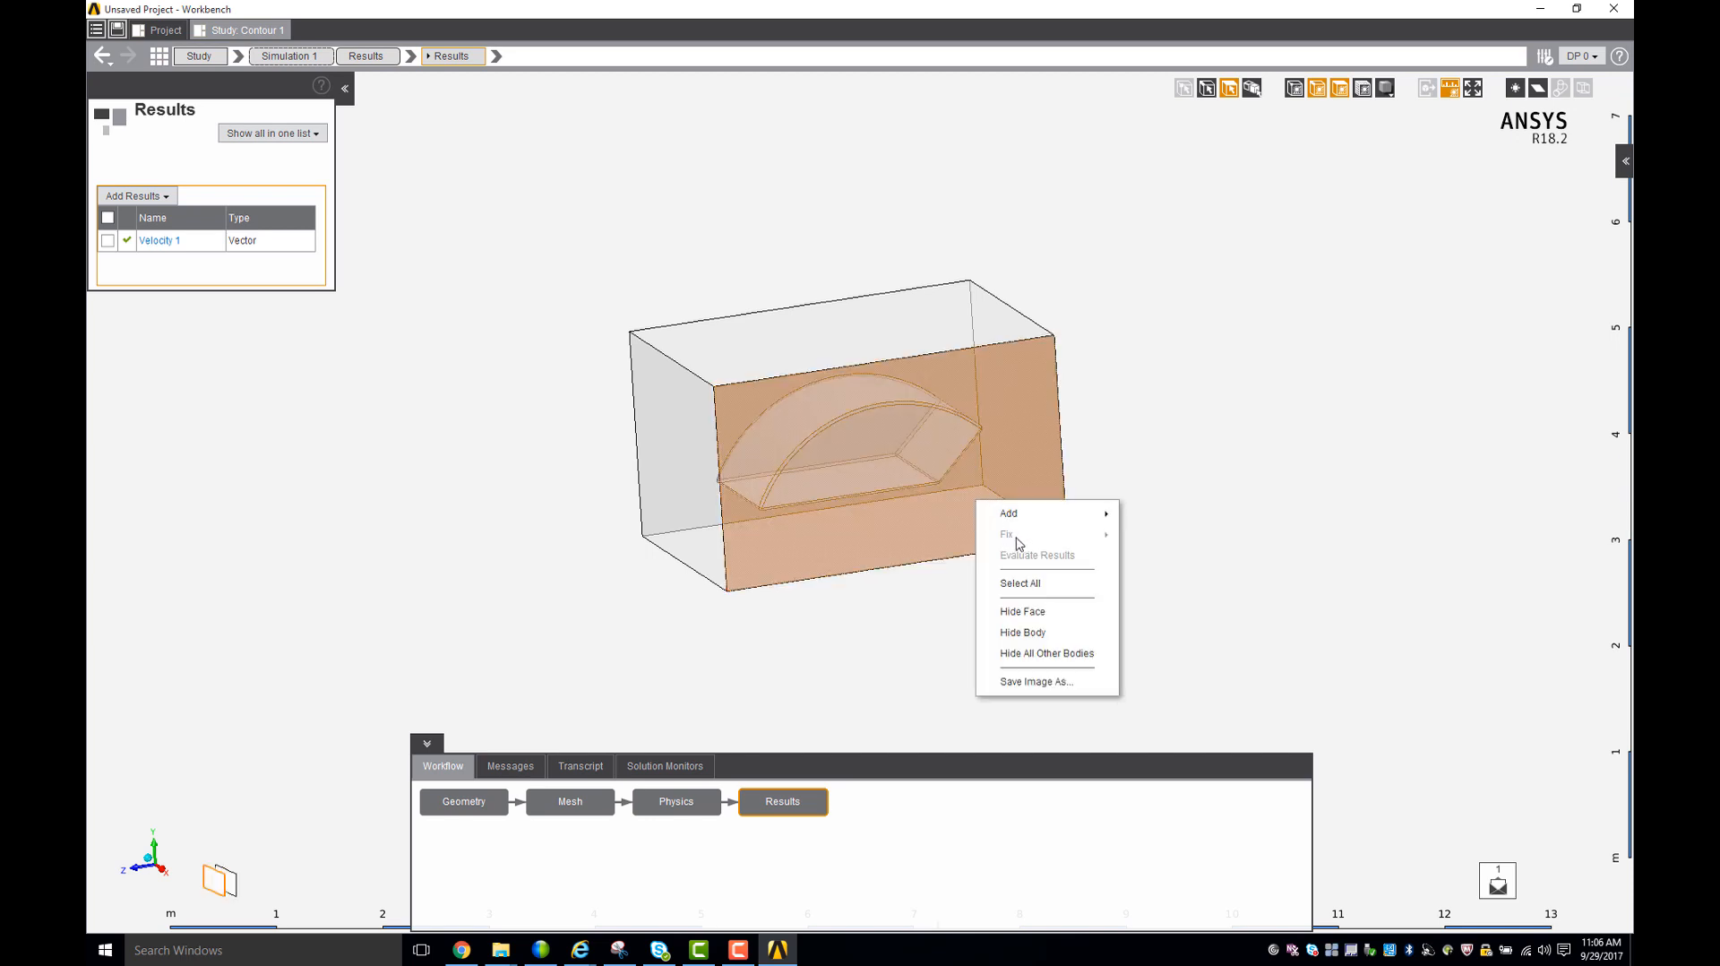
{"action": "left_click", "coordinate": [1038, 608]}
{"action": "mouse_move", "coordinate": [1306, 562]}
{"action": "middle_mouse_down"}
{"action": "mouse_move", "coordinate": [1295, 586]}
{"action": "mouse_move", "coordinate": [1293, 540]}
{"action": "middle_mouse_up"}
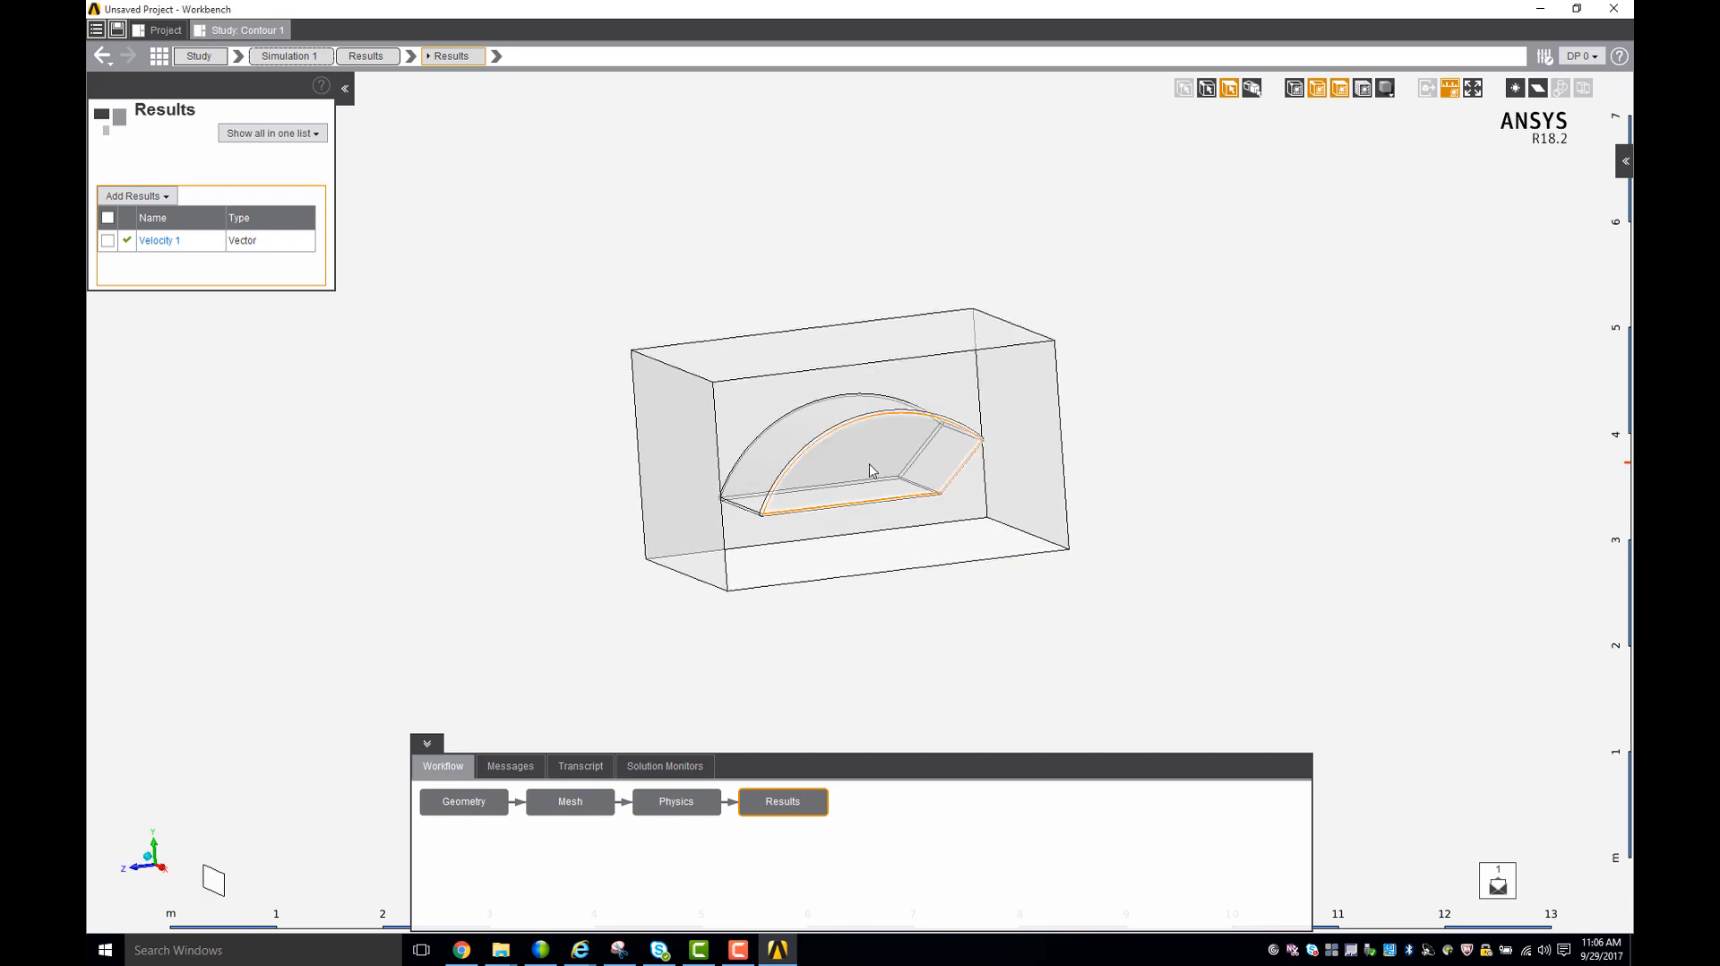
- Add a contour result of Pressure on the car body's flat side face and evaluate it
{"action": "right_click", "coordinate": [869, 466]}
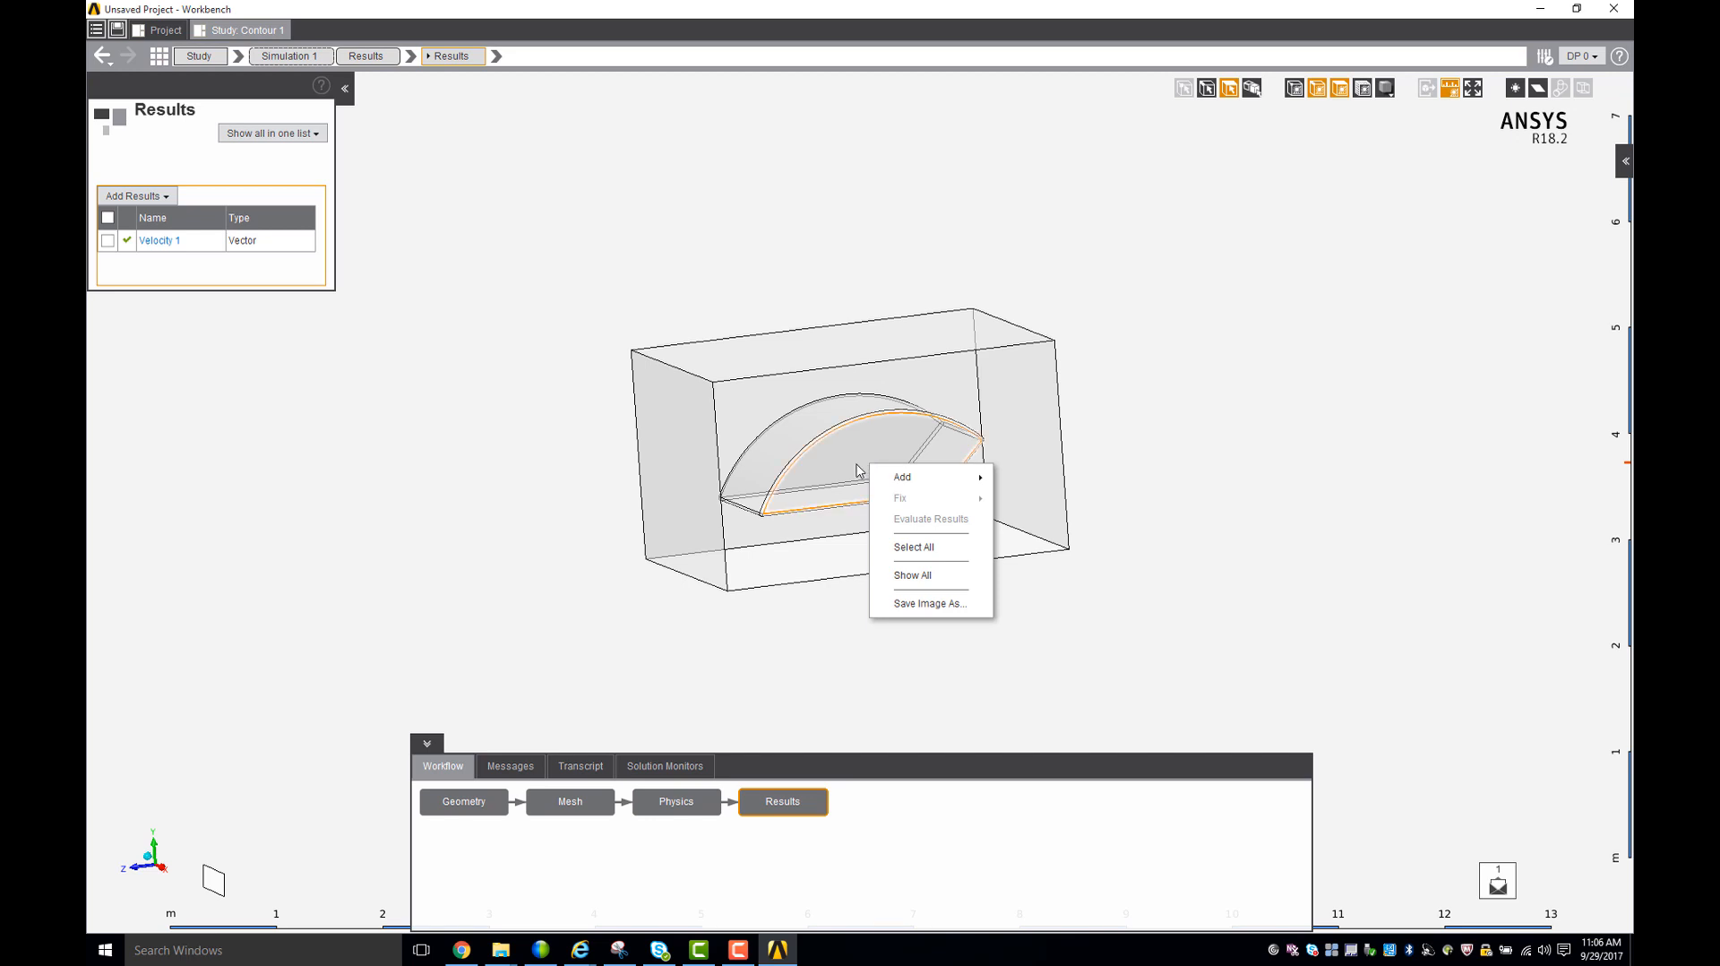
{"action": "left_click", "coordinate": [857, 471]}
{"action": "right_click", "coordinate": [858, 470]}
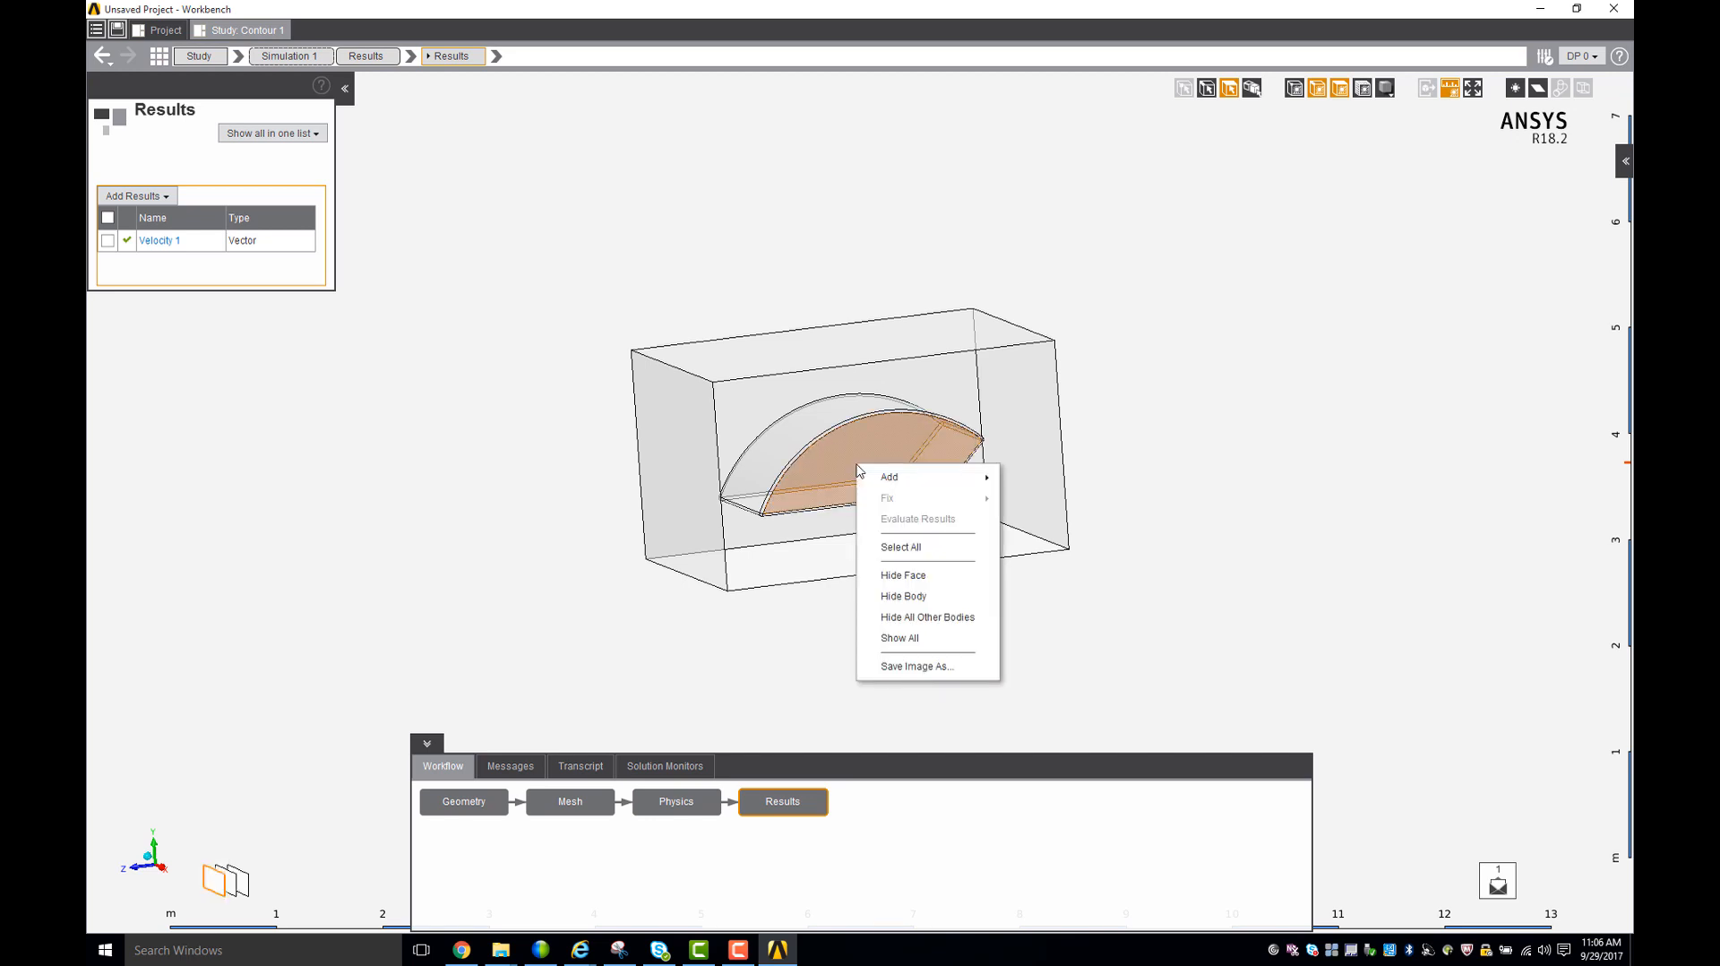
{"action": "mouse_move", "coordinate": [898, 480]}
{"action": "mouse_move", "coordinate": [1053, 486]}
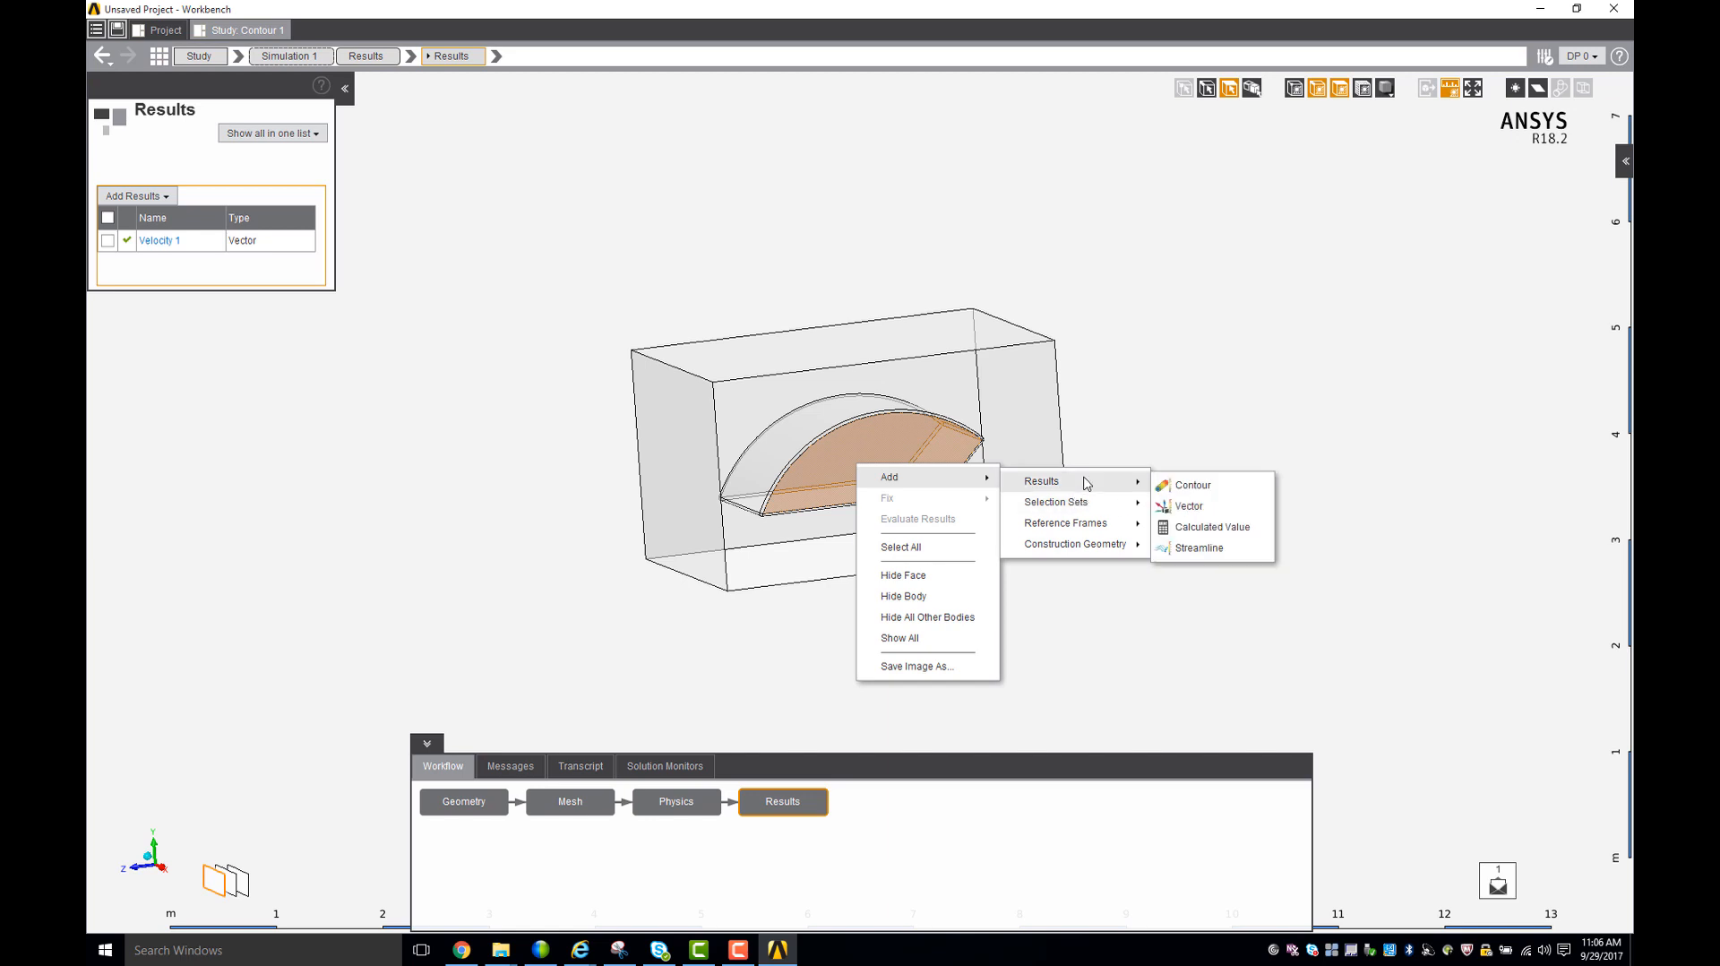
{"action": "left_click", "coordinate": [1181, 486]}
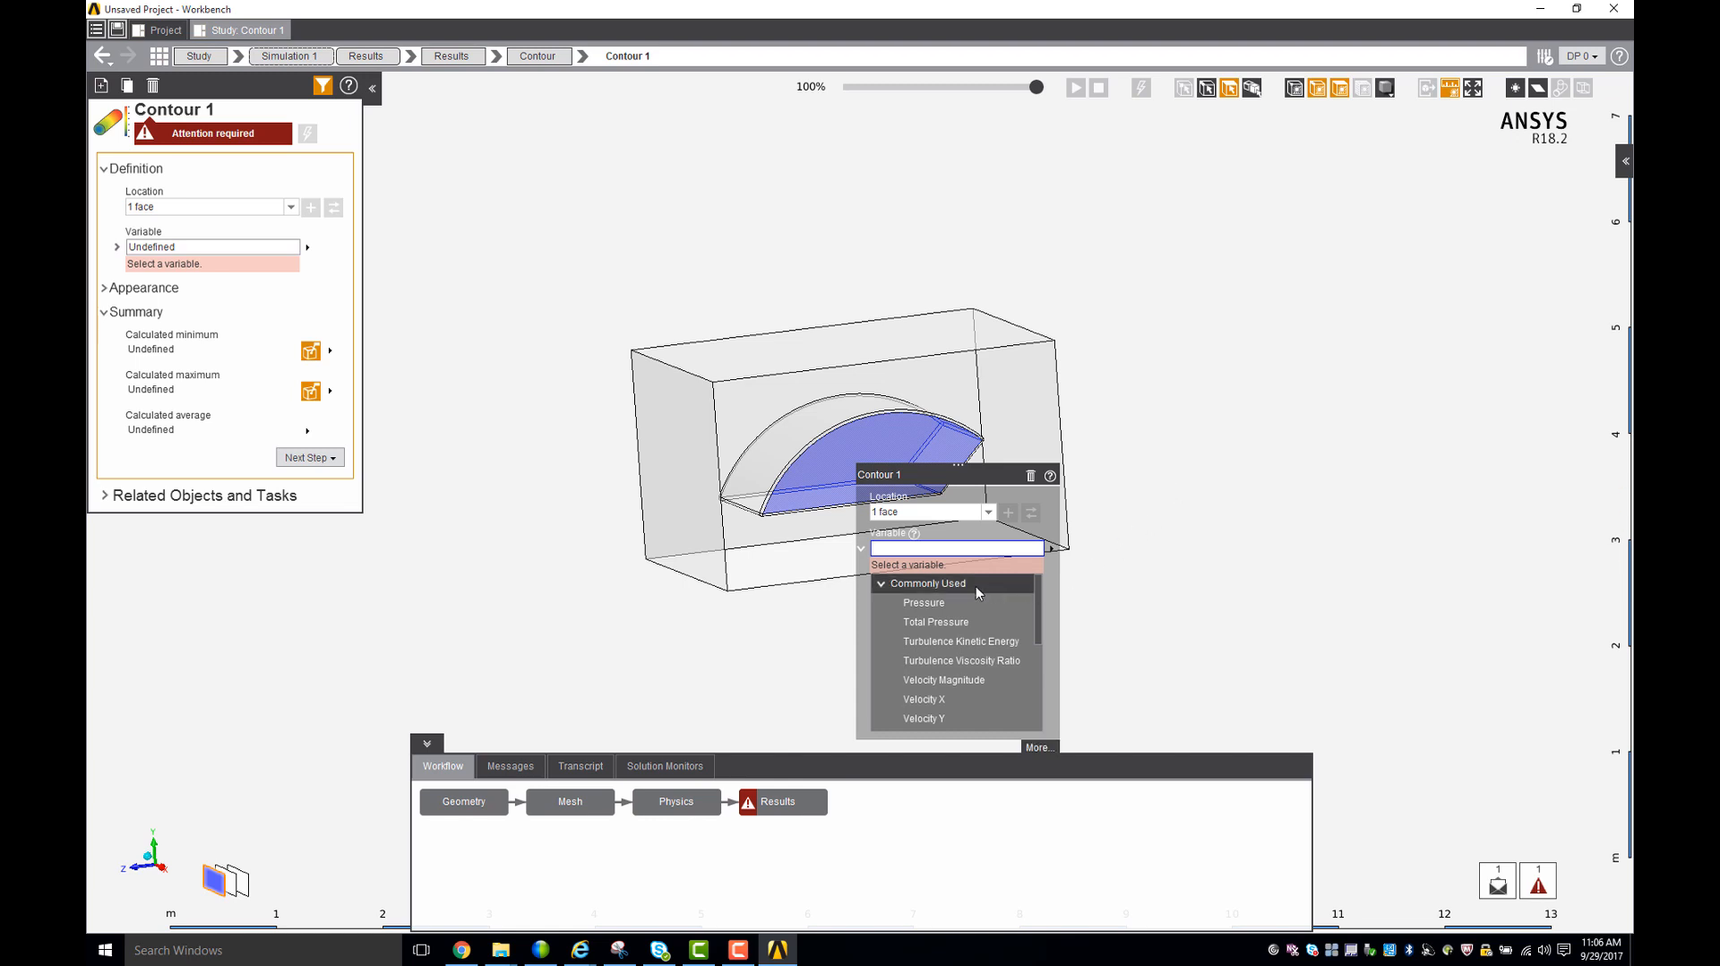
{"action": "left_click", "coordinate": [953, 600]}
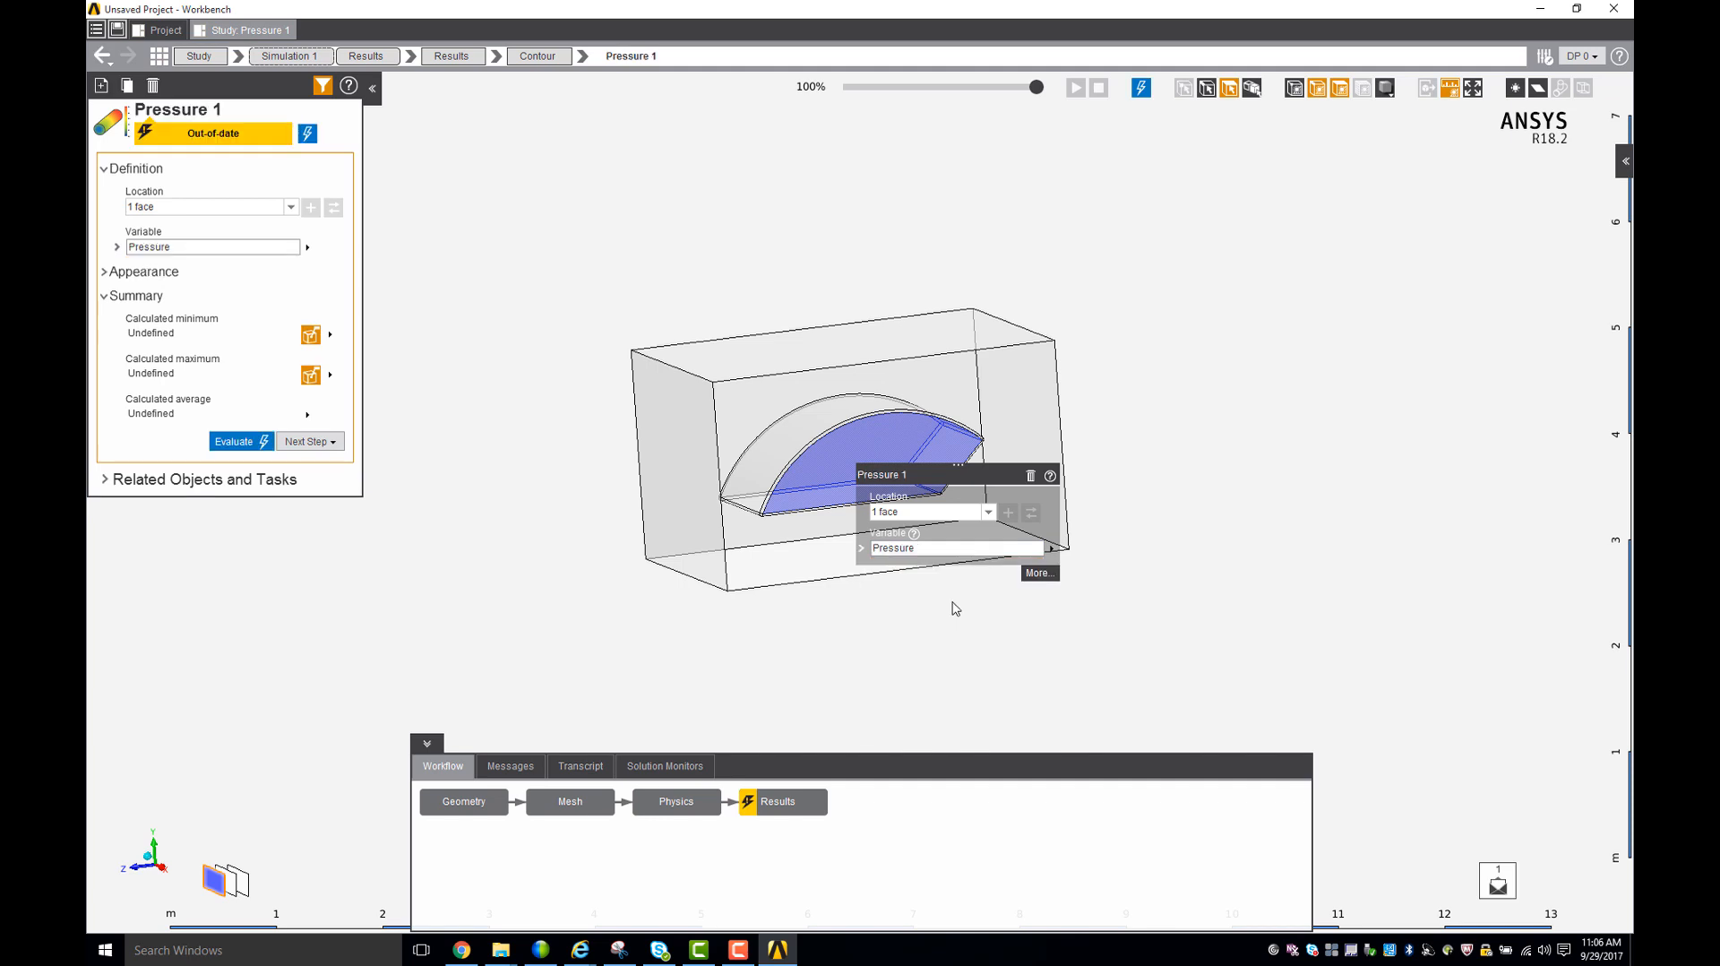
{"action": "left_click", "coordinate": [241, 442]}
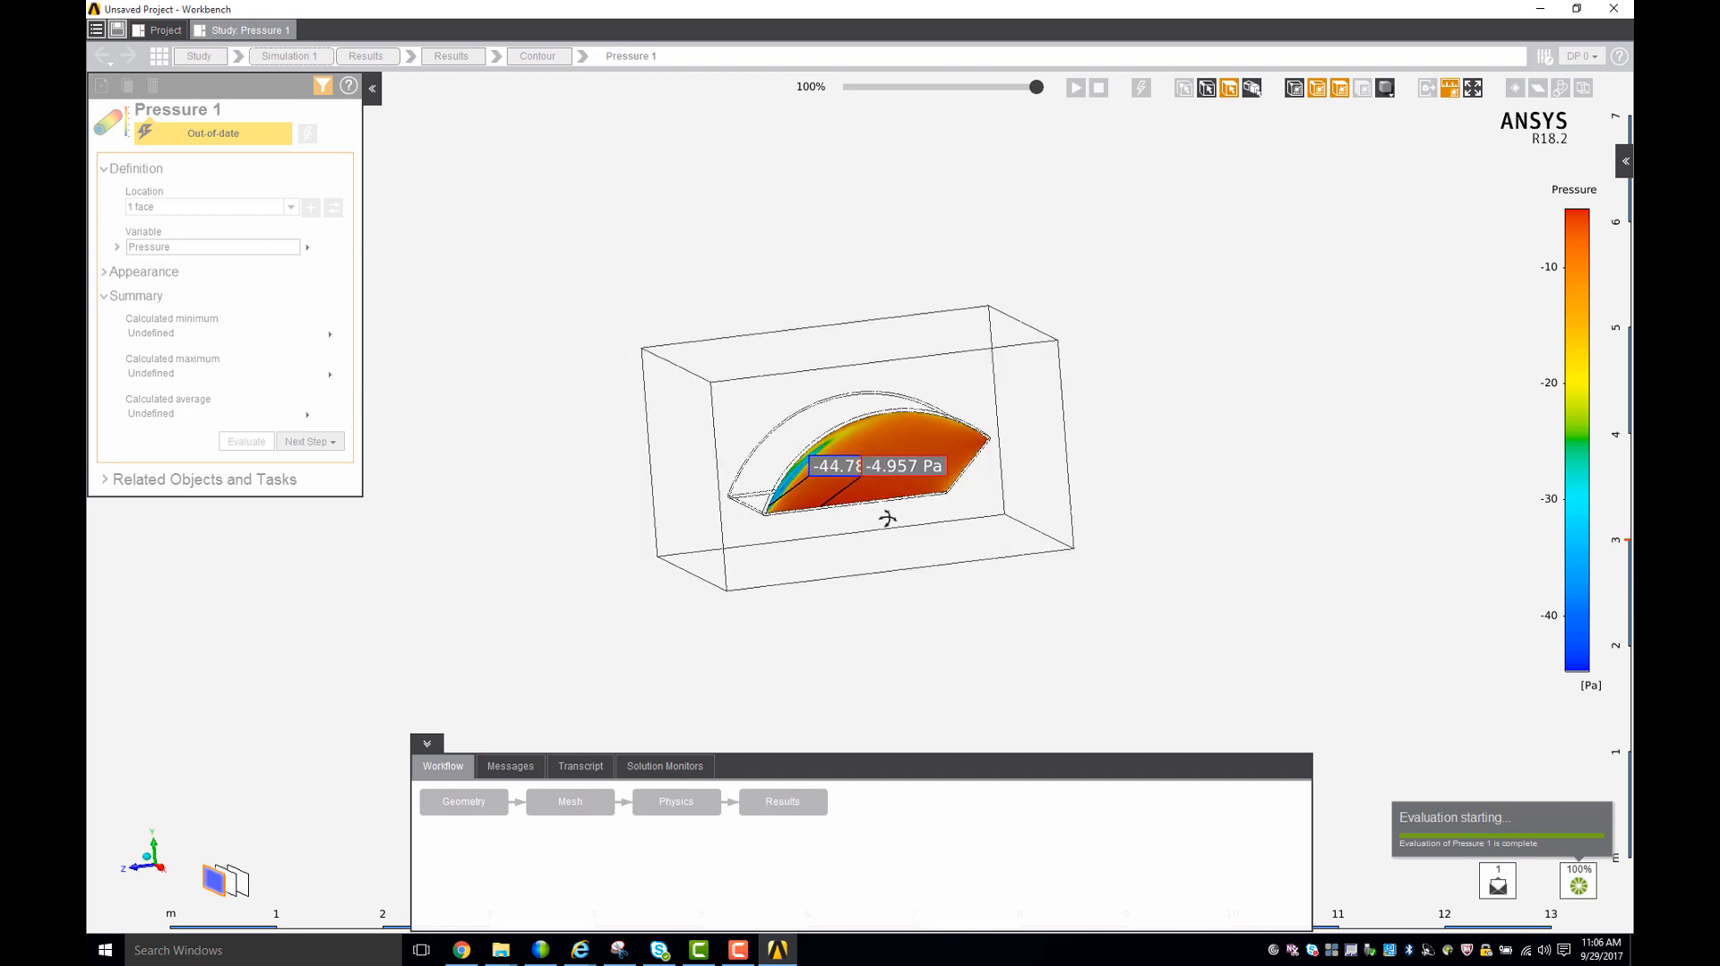
- Move the maximum pressure label away from the minimum label, view the contour from another angle, and return to the Results task
{"action": "scroll", "coordinate": [861, 495], "scroll_direction": "up", "scroll_amount": 3}
{"action": "scroll", "coordinate": [788, 502], "scroll_direction": "up", "scroll_amount": 1}
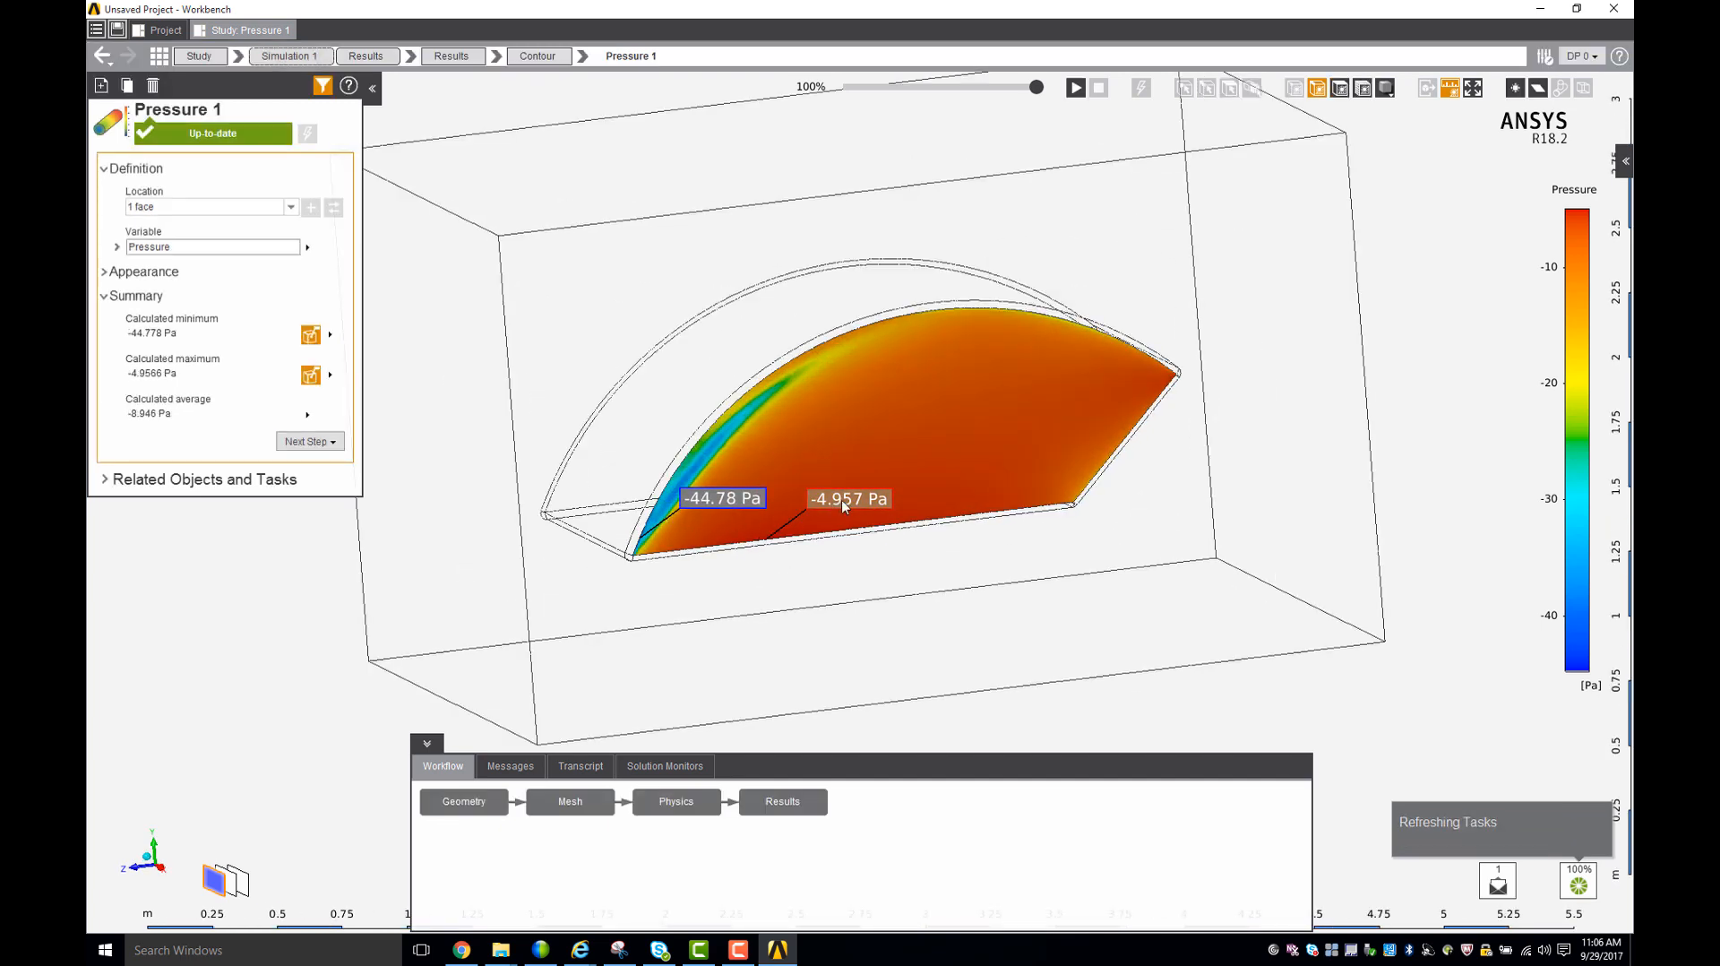
{"action": "left_click_drag", "start_coordinate": [844, 506], "coordinate": [908, 517]}
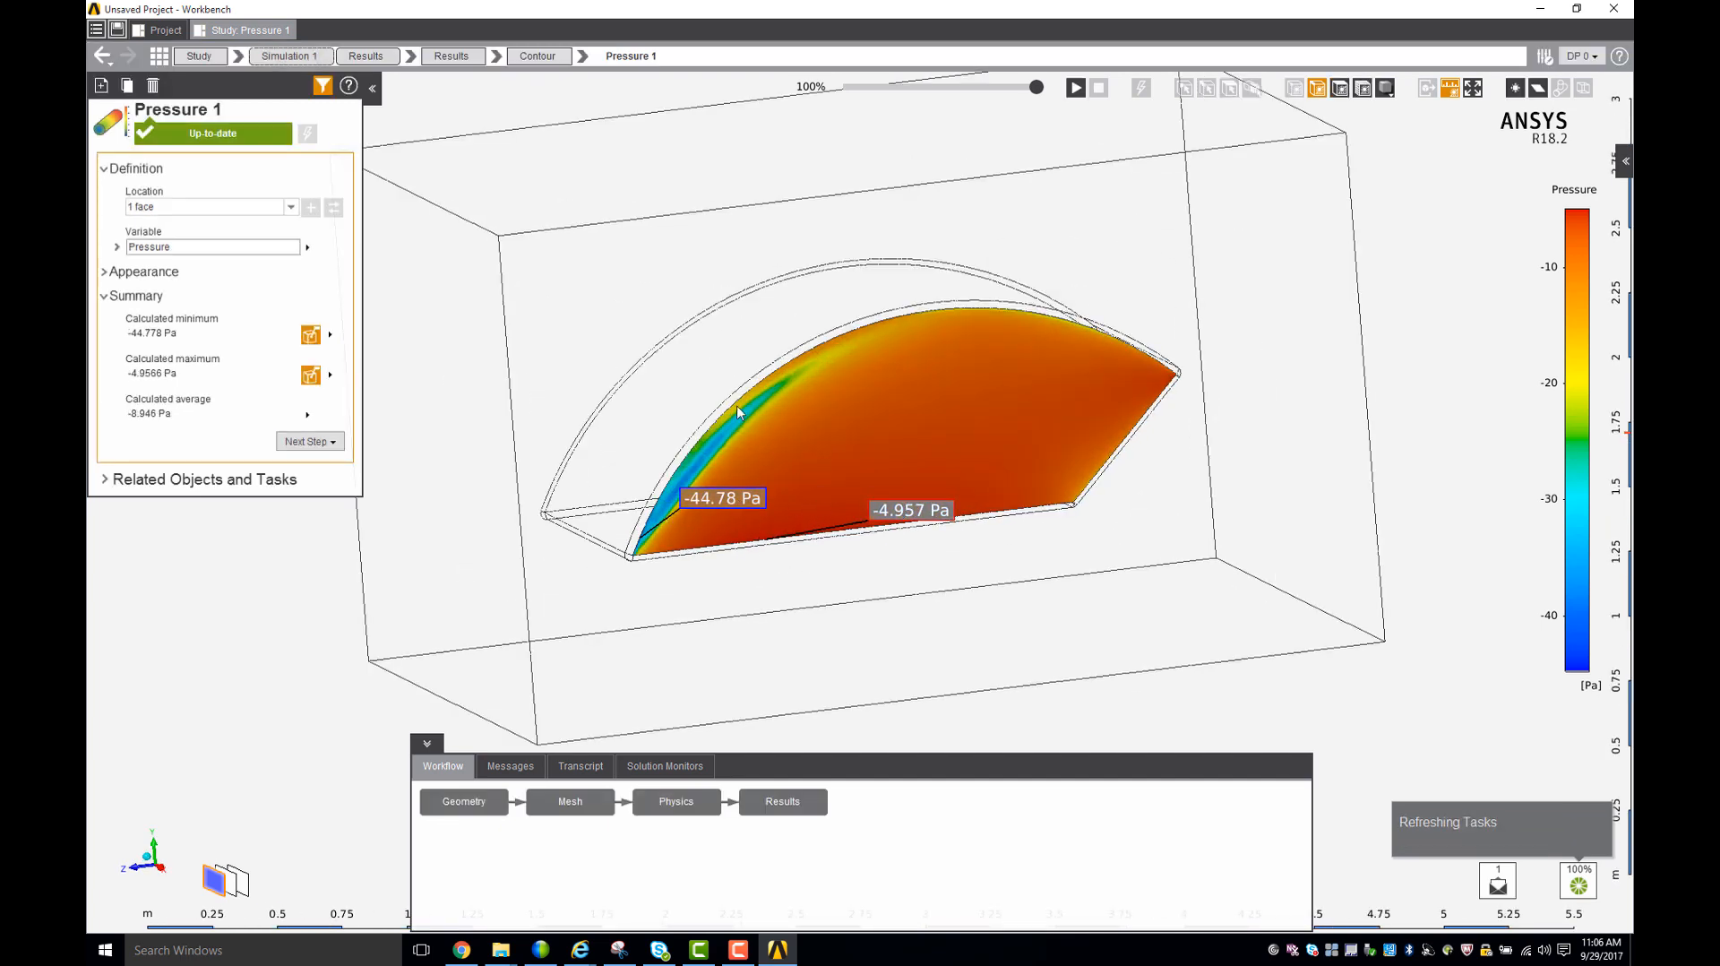
{"action": "middle_click_drag", "start_coordinate": [714, 389], "coordinate": [737, 407]}
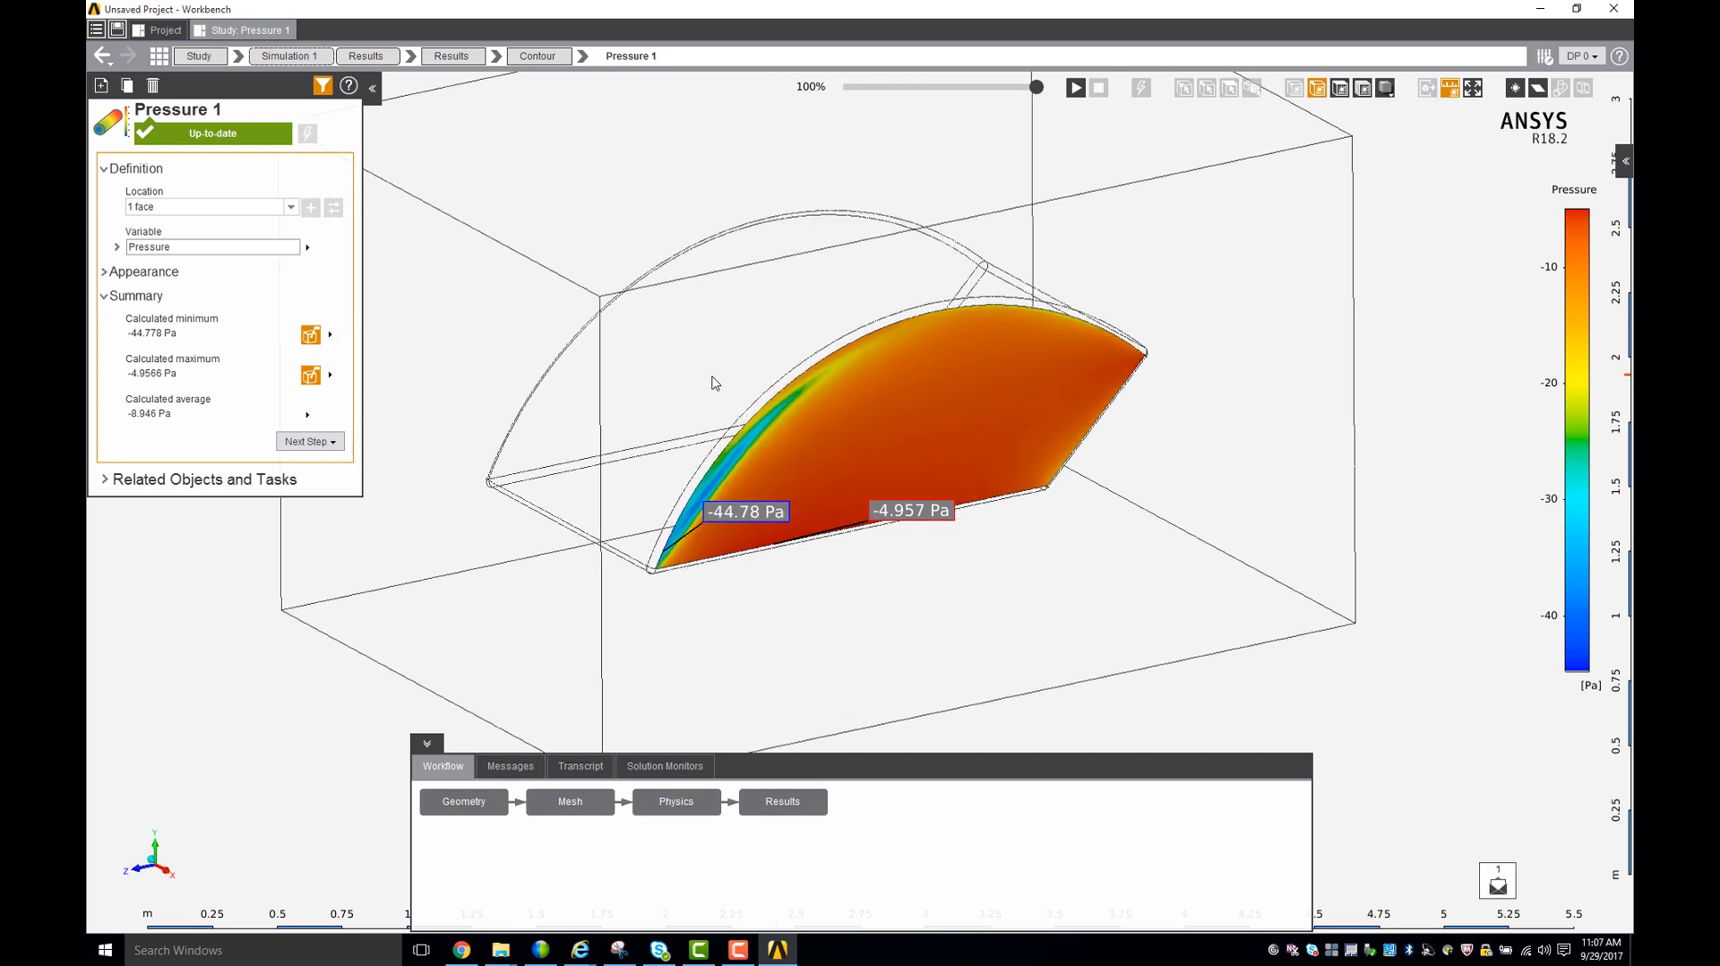
{"action": "left_click", "coordinate": [365, 56]}
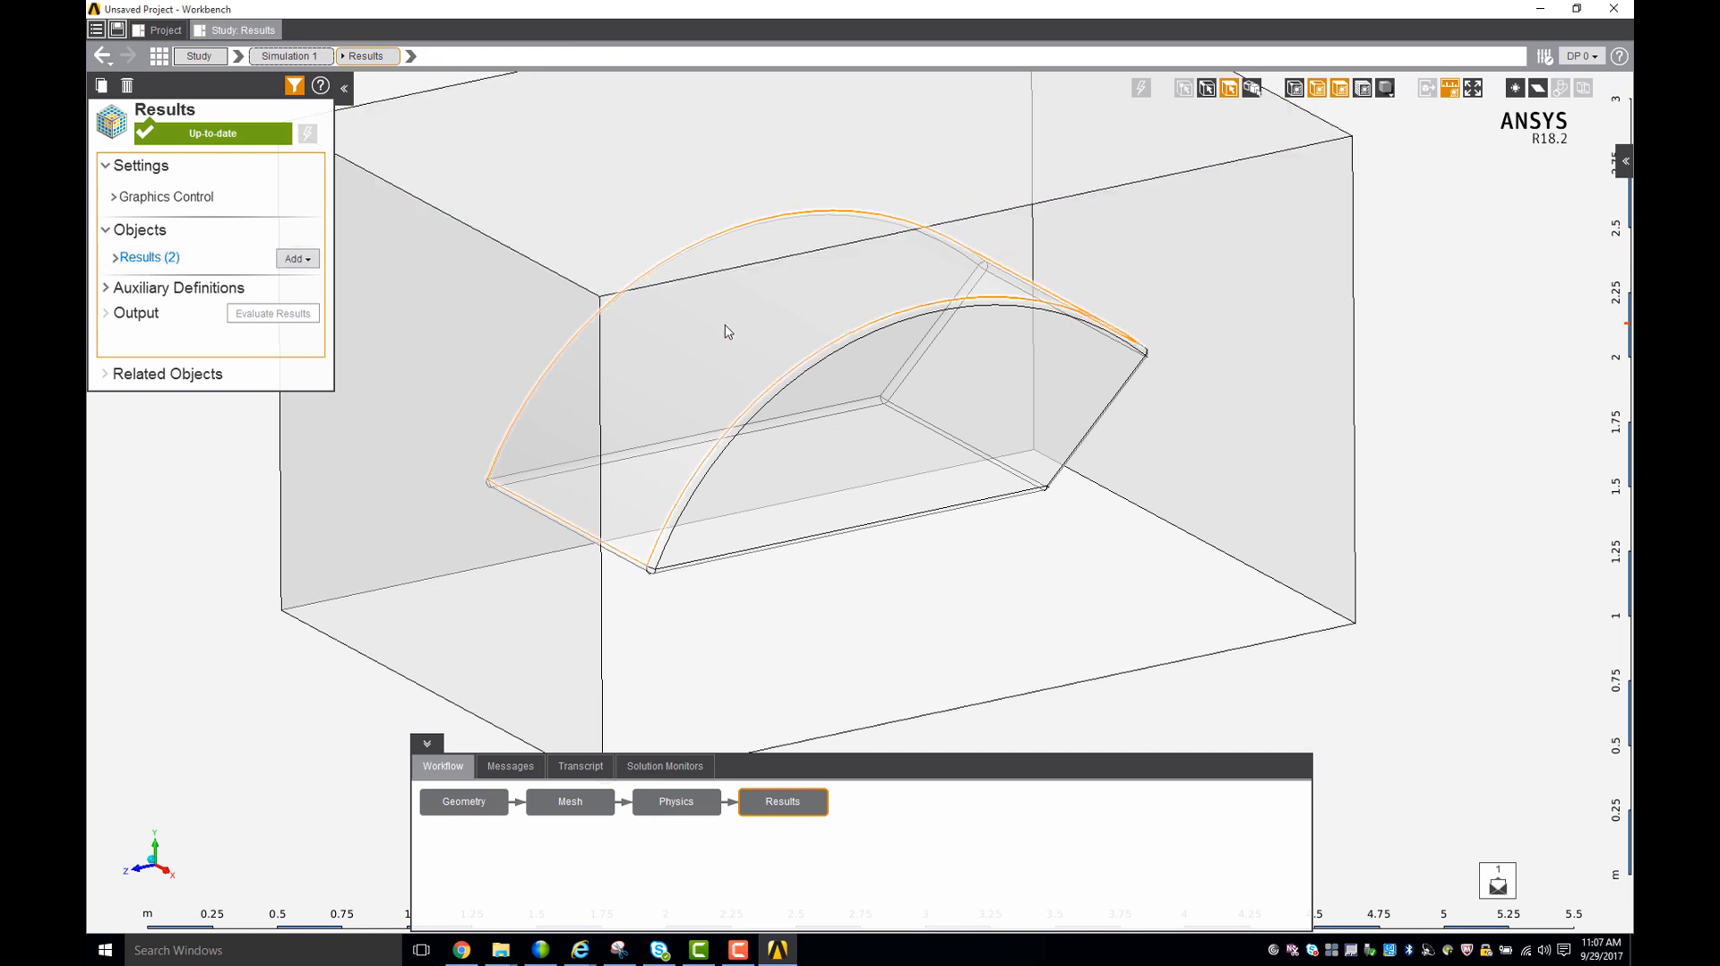
- Add a contour result on the curved top face of the car body
{"action": "middle_click_drag", "start_coordinate": [843, 367], "coordinate": [800, 340]}
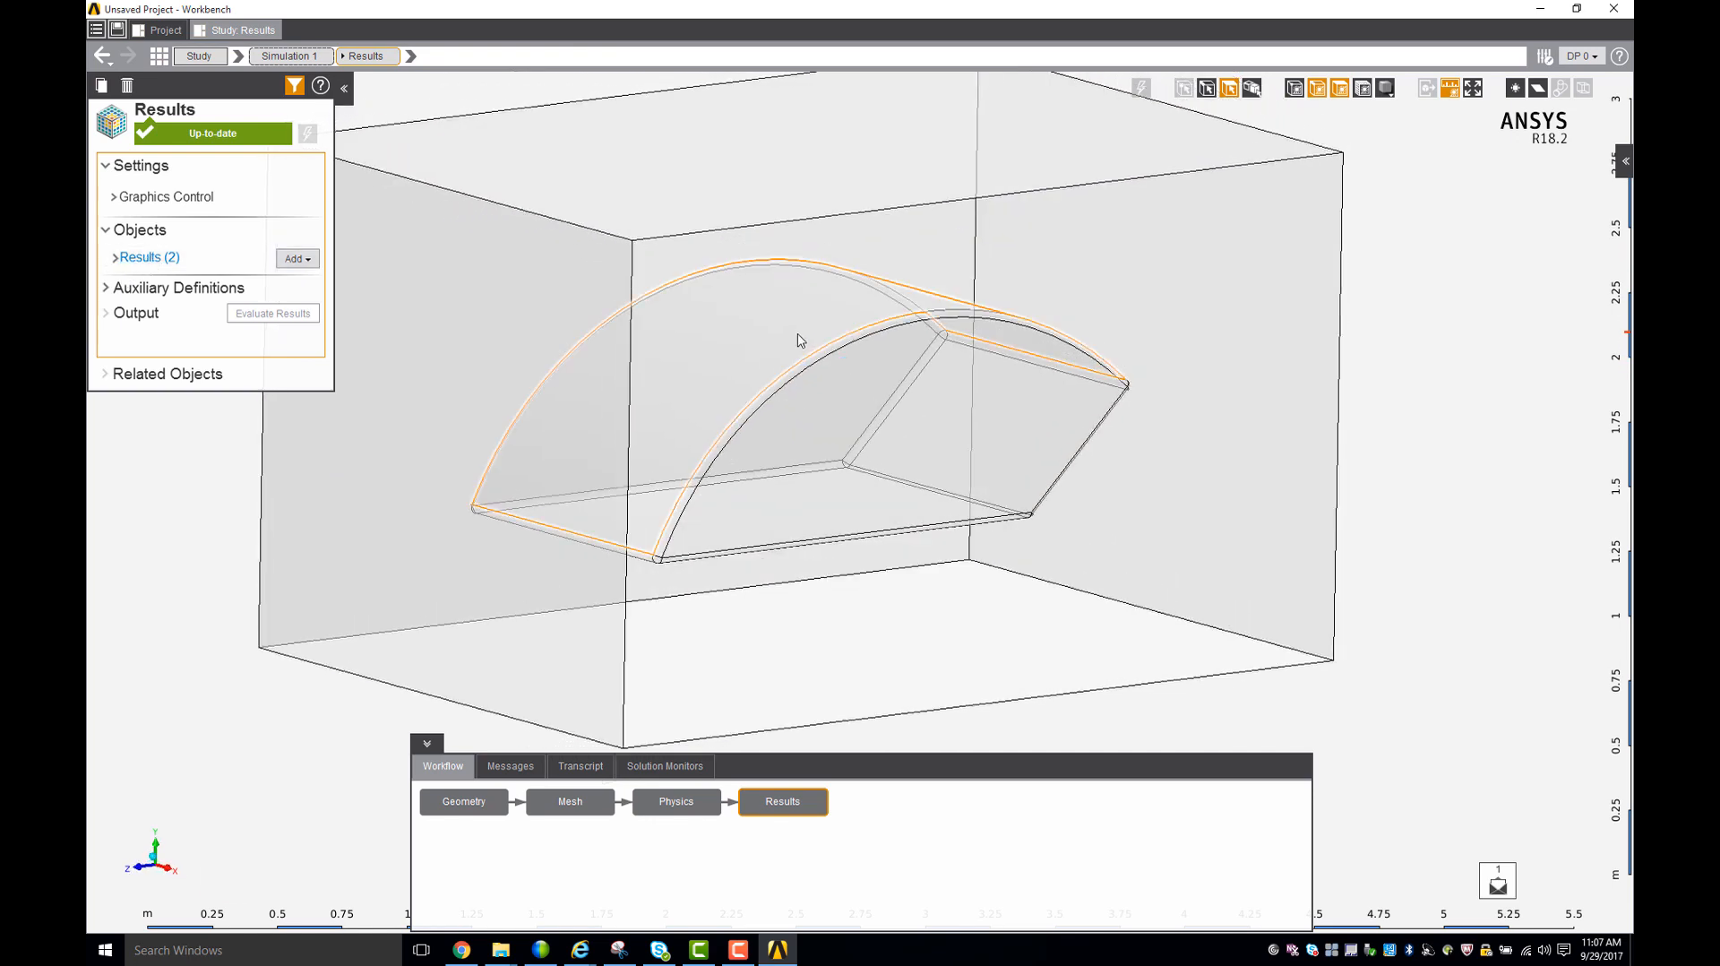
{"action": "left_click", "coordinate": [799, 339]}
{"action": "right_click", "coordinate": [793, 332]}
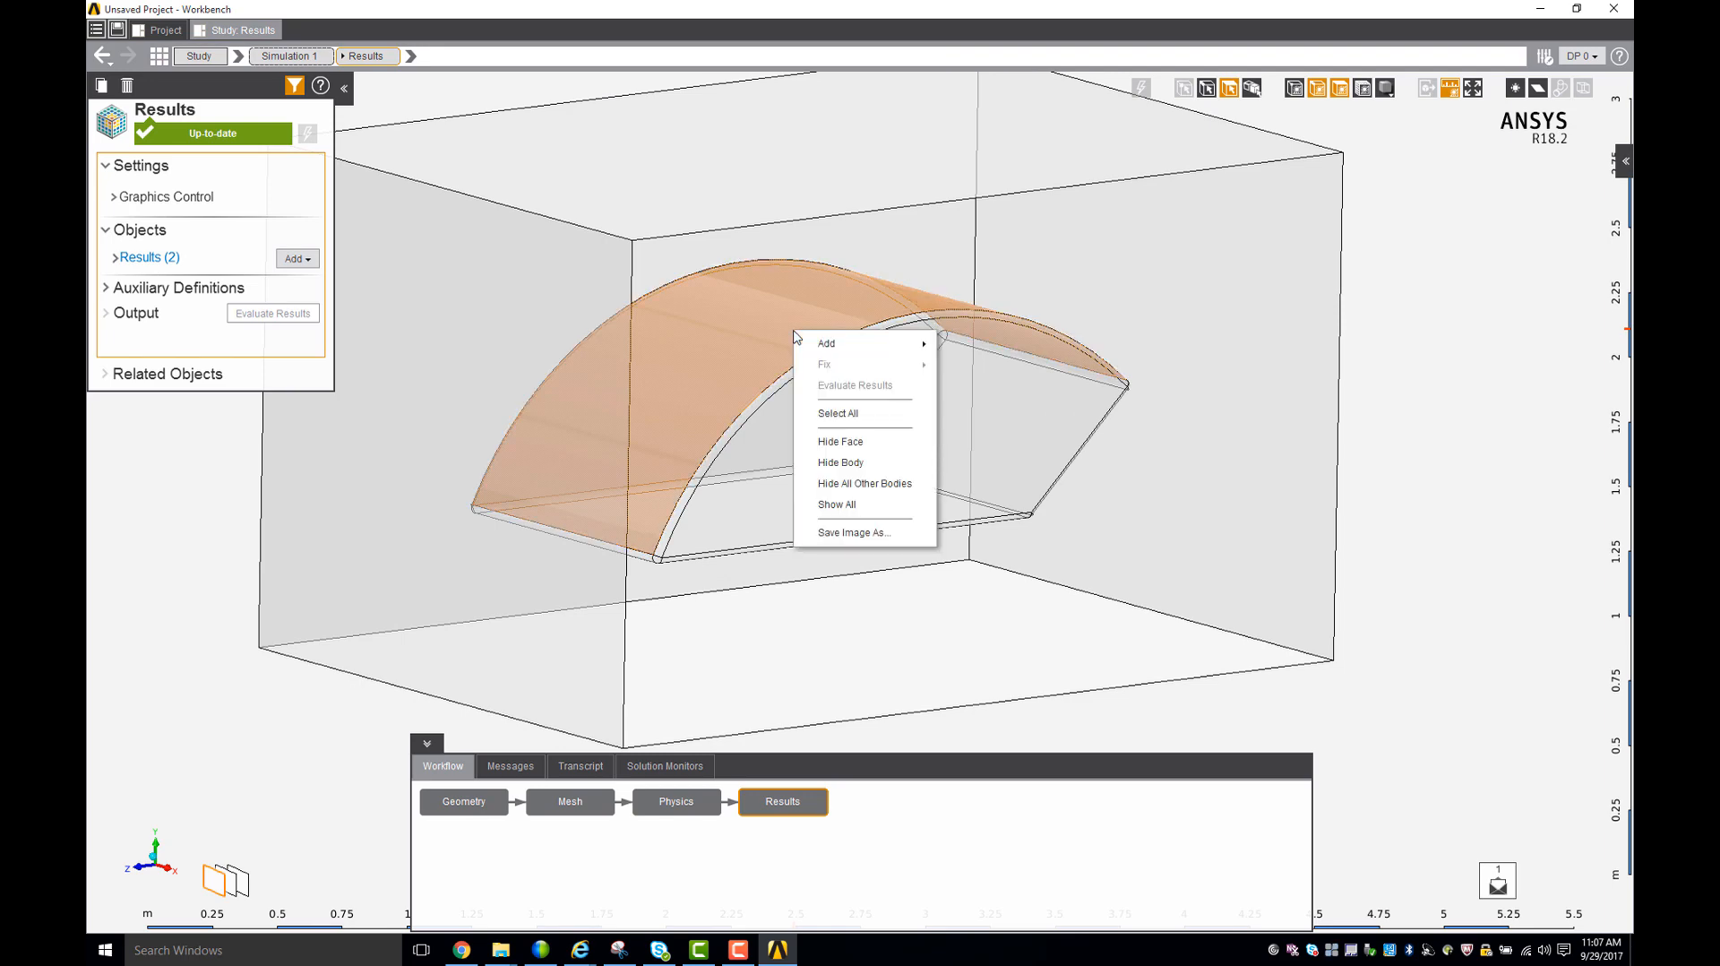
{"action": "mouse_move", "coordinate": [842, 342]}
{"action": "mouse_move", "coordinate": [982, 354]}
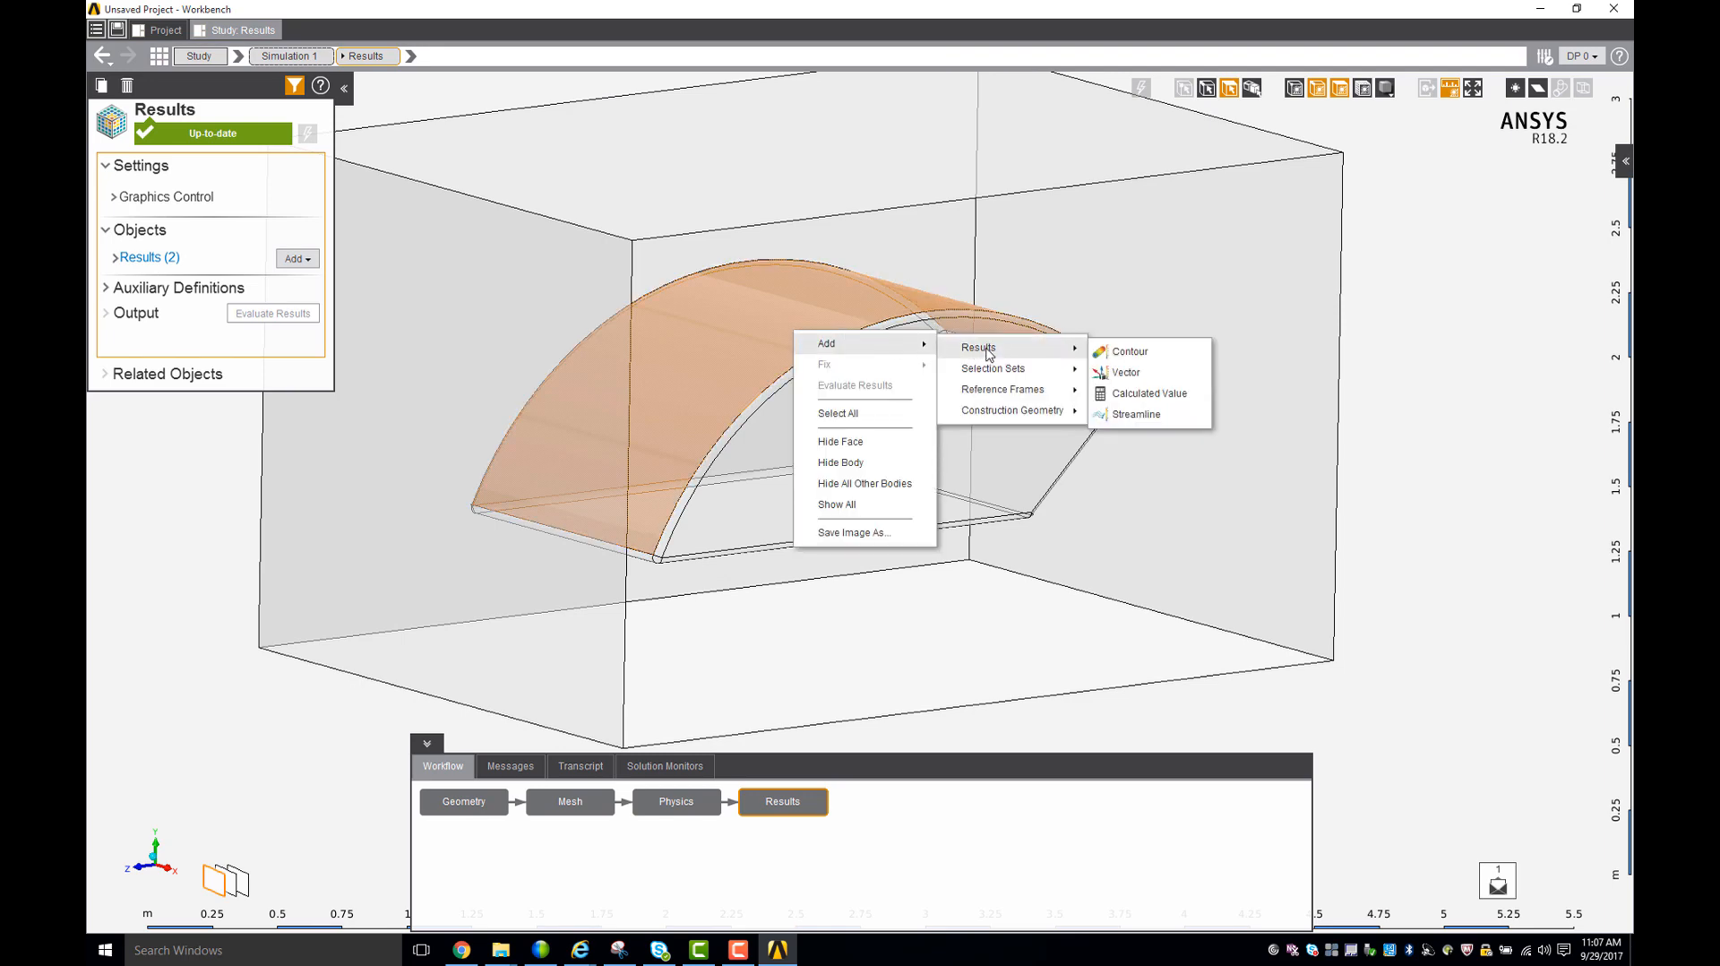
{"action": "left_click", "coordinate": [1122, 353]}
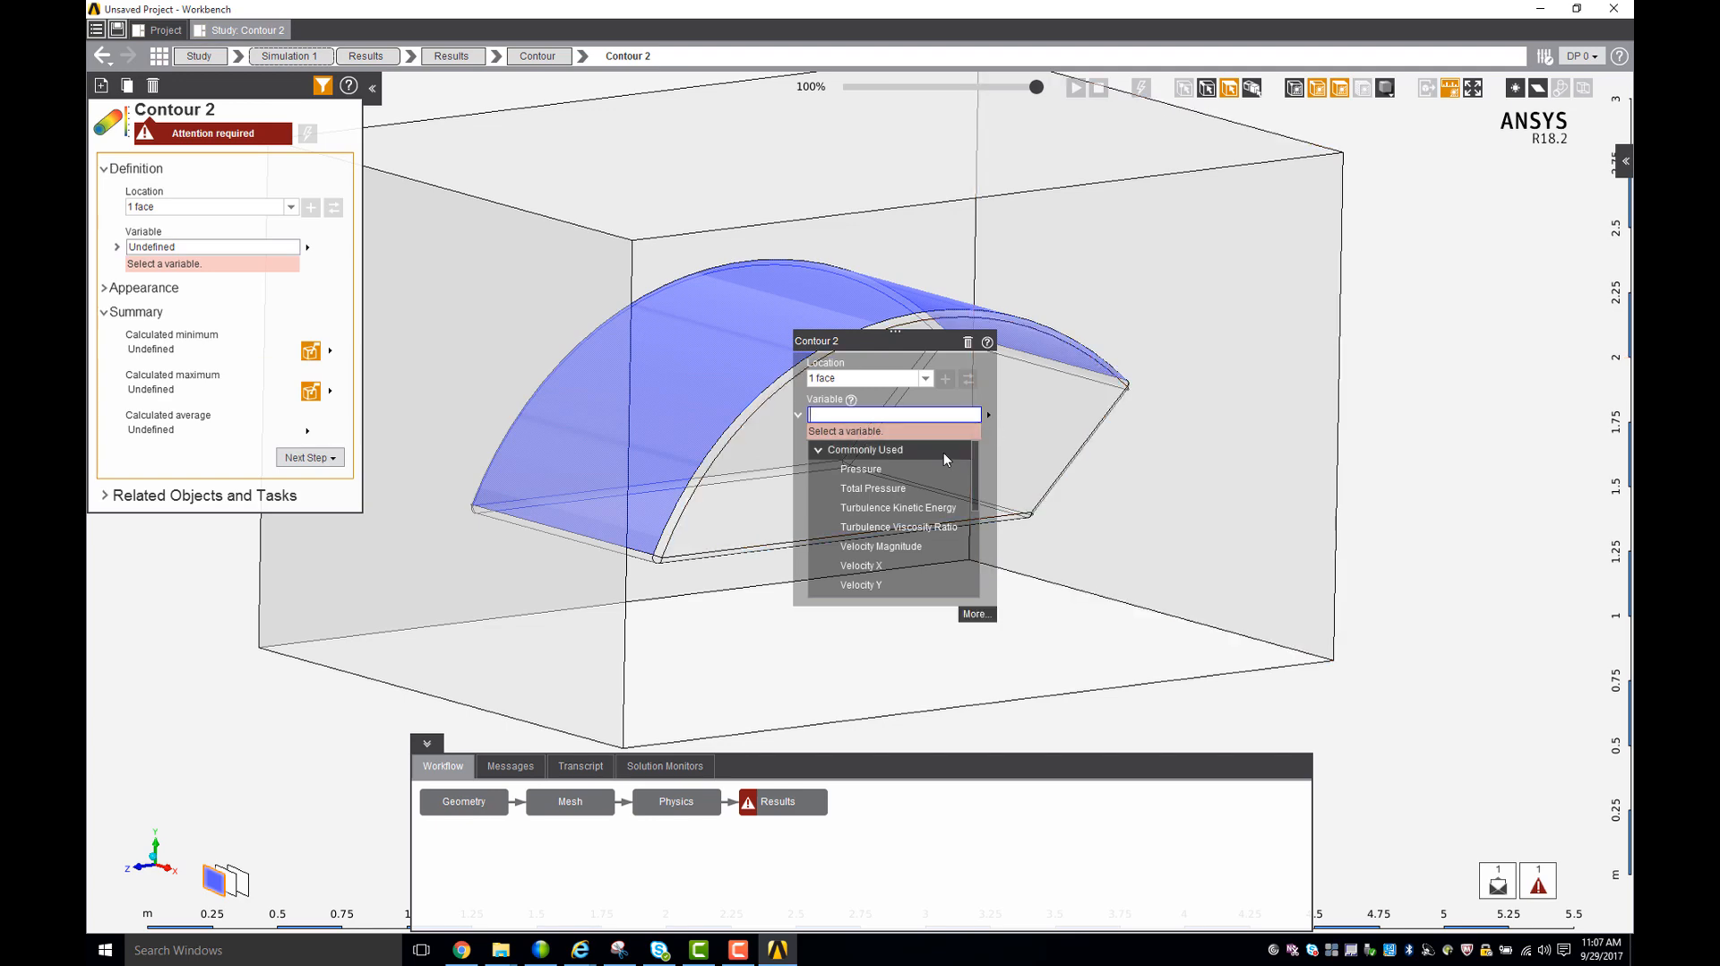
- Set the new contour's variable to Force Magnitude from the Force/Moment group and evaluate it
{"action": "scroll", "coordinate": [943, 454], "scroll_direction": "down", "scroll_amount": 1}
{"action": "scroll", "coordinate": [896, 506], "scroll_direction": "down", "scroll_amount": 1}
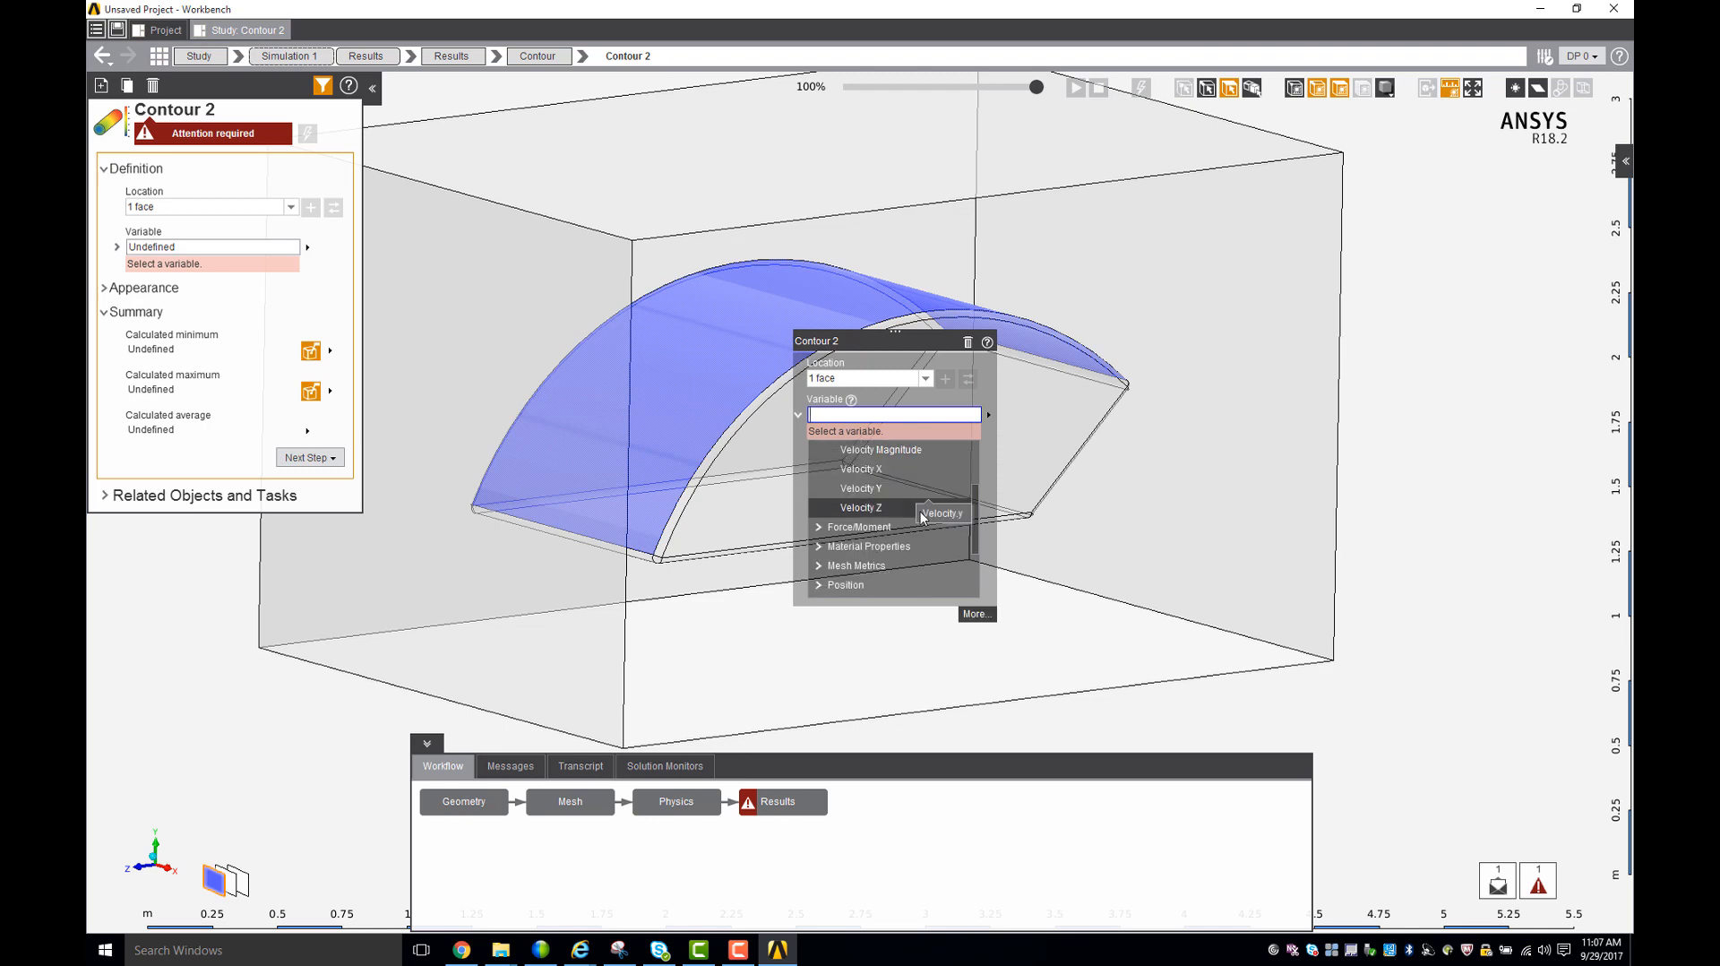
{"action": "left_click", "coordinate": [867, 529]}
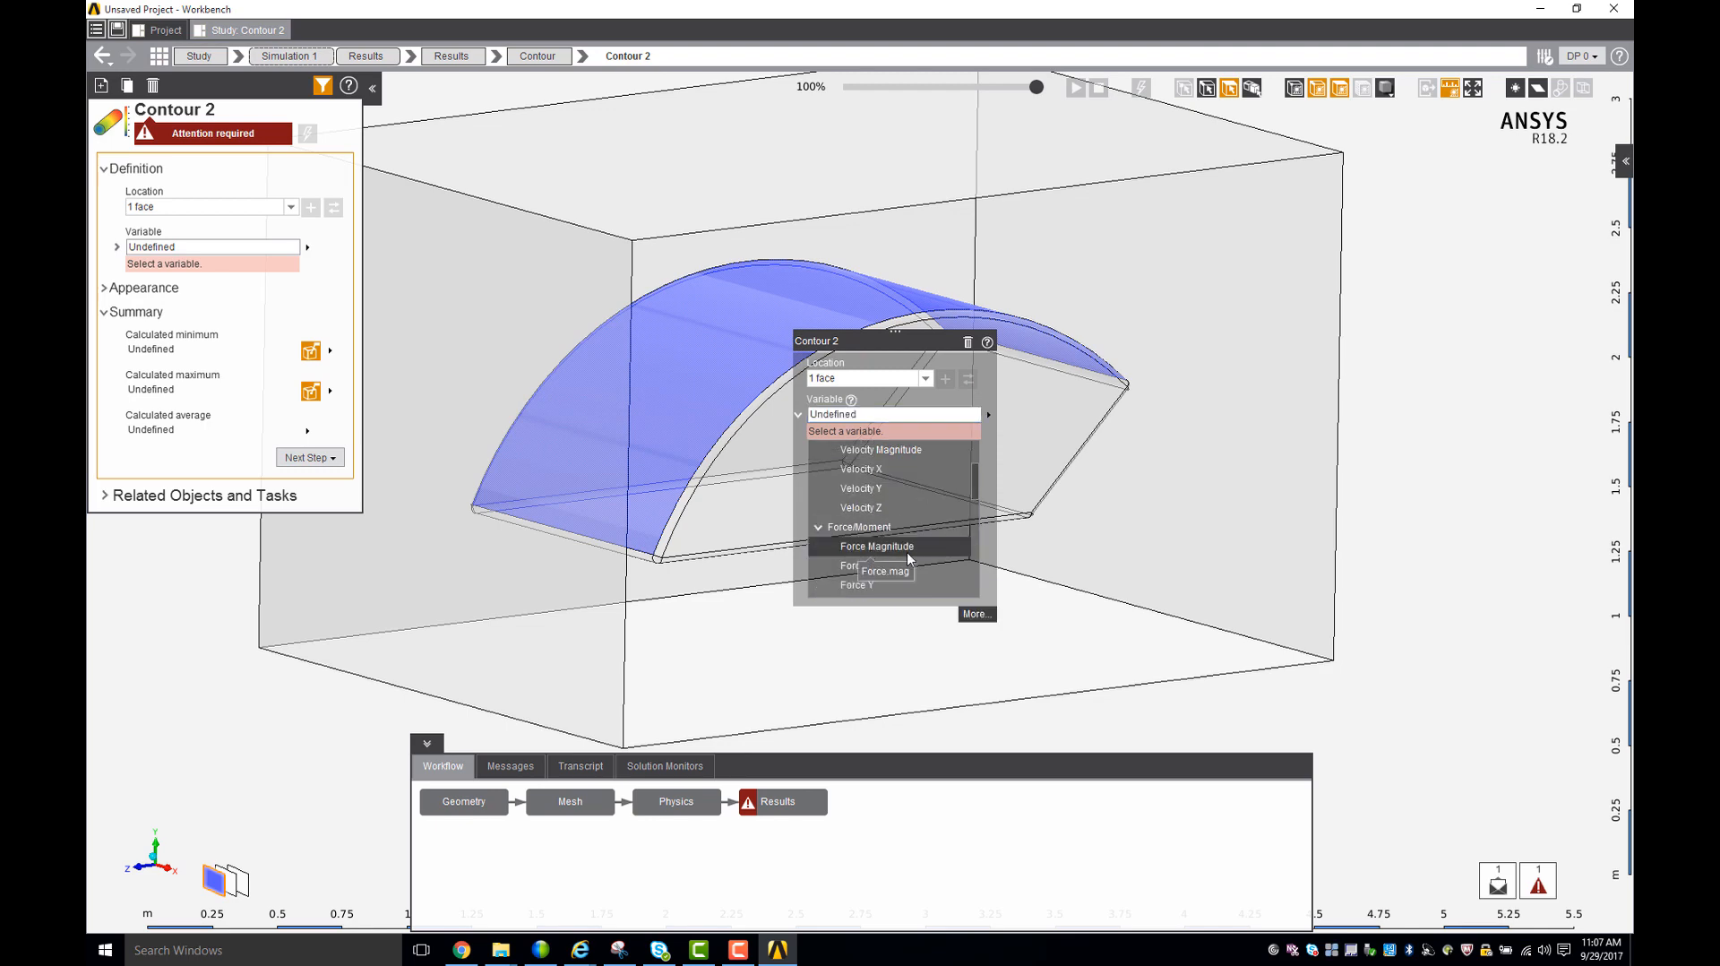
{"action": "left_click", "coordinate": [951, 543]}
{"action": "left_click", "coordinate": [225, 443]}
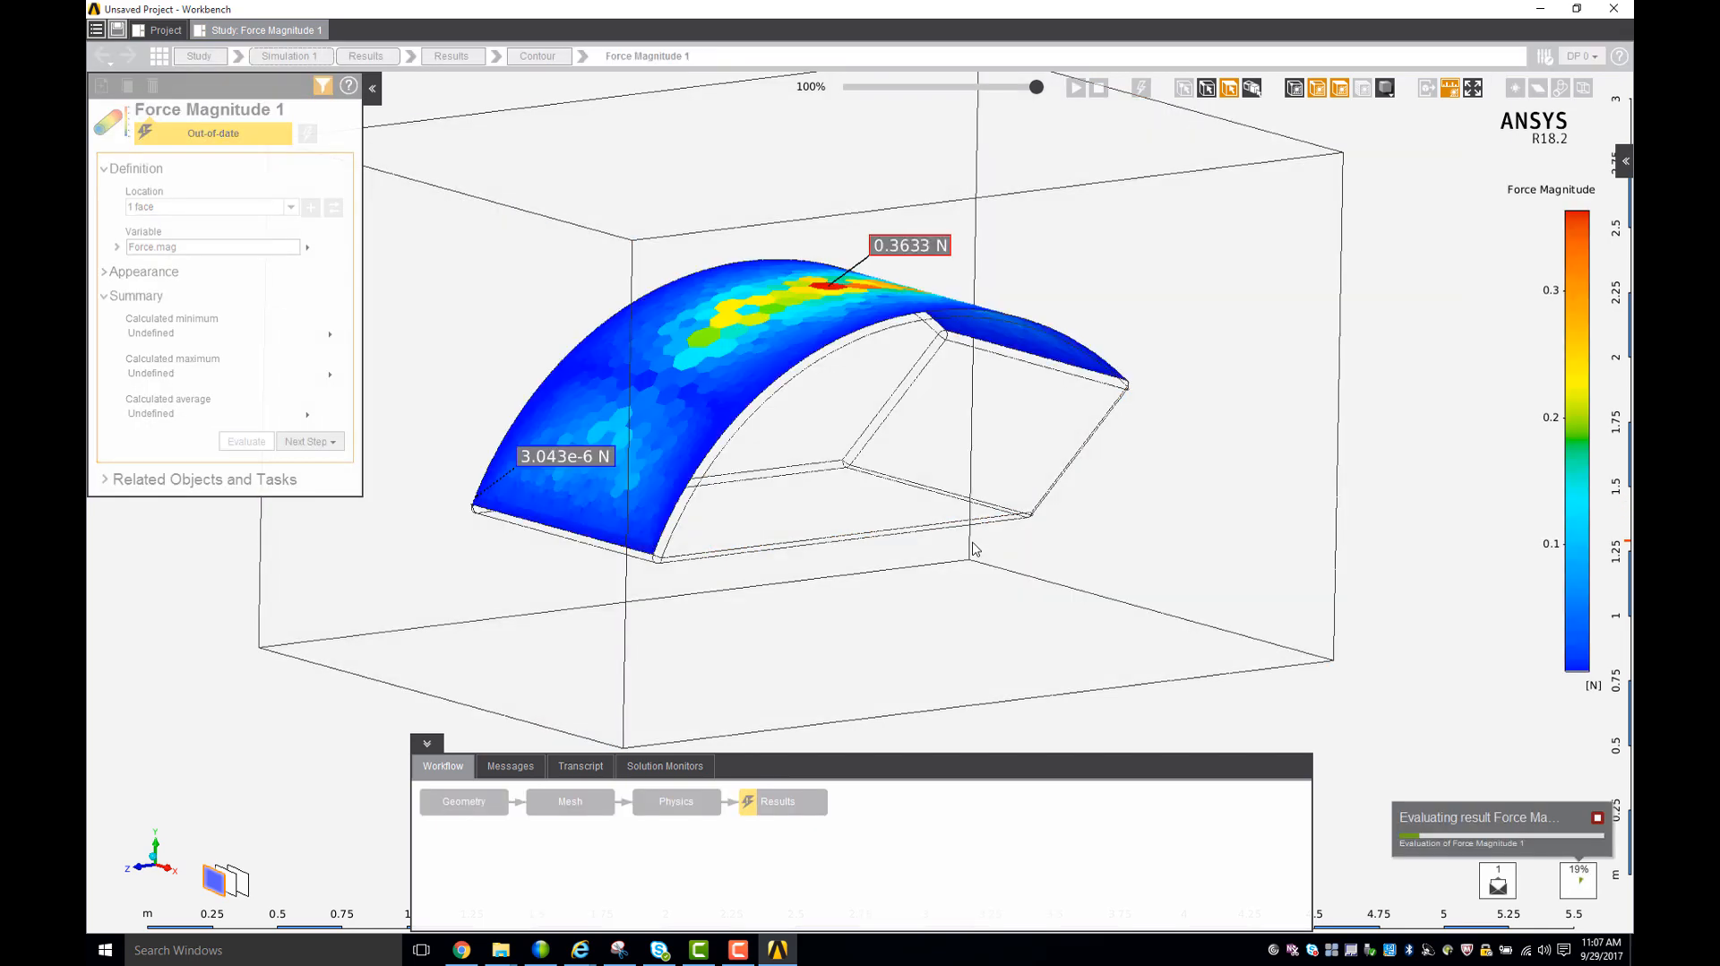
- View the force magnitude contour on the curved top face from other angles and return to the Results task
{"action": "mouse_move", "coordinate": [971, 500]}
{"action": "middle_mouse_down"}
{"action": "mouse_move", "coordinate": [883, 664]}
{"action": "mouse_move", "coordinate": [914, 680]}
{"action": "mouse_move", "coordinate": [954, 645]}
{"action": "mouse_move", "coordinate": [940, 580]}
{"action": "mouse_move", "coordinate": [879, 502]}
{"action": "mouse_move", "coordinate": [959, 269]}
{"action": "middle_mouse_up"}
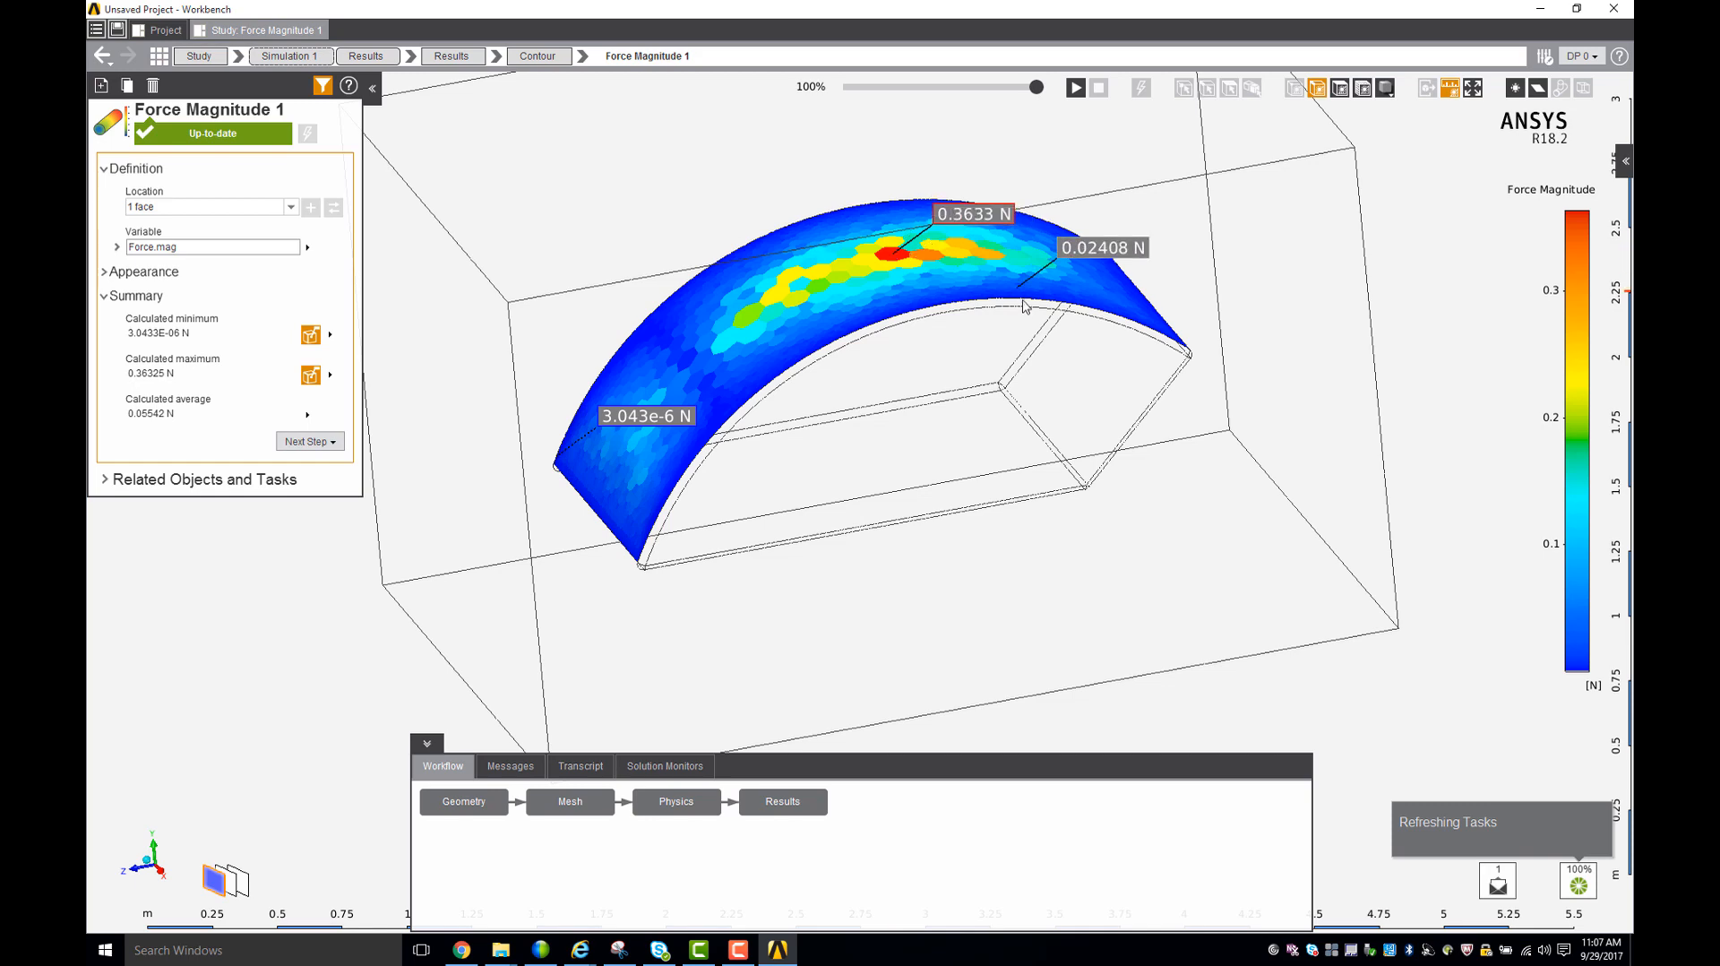
{"action": "mouse_move", "coordinate": [1072, 423]}
{"action": "middle_mouse_down"}
{"action": "mouse_move", "coordinate": [1124, 493]}
{"action": "mouse_move", "coordinate": [1094, 449]}
{"action": "mouse_move", "coordinate": [1025, 476]}
{"action": "middle_mouse_up"}
{"action": "scroll", "coordinate": [1025, 476], "scroll_direction": "down", "scroll_amount": 3}
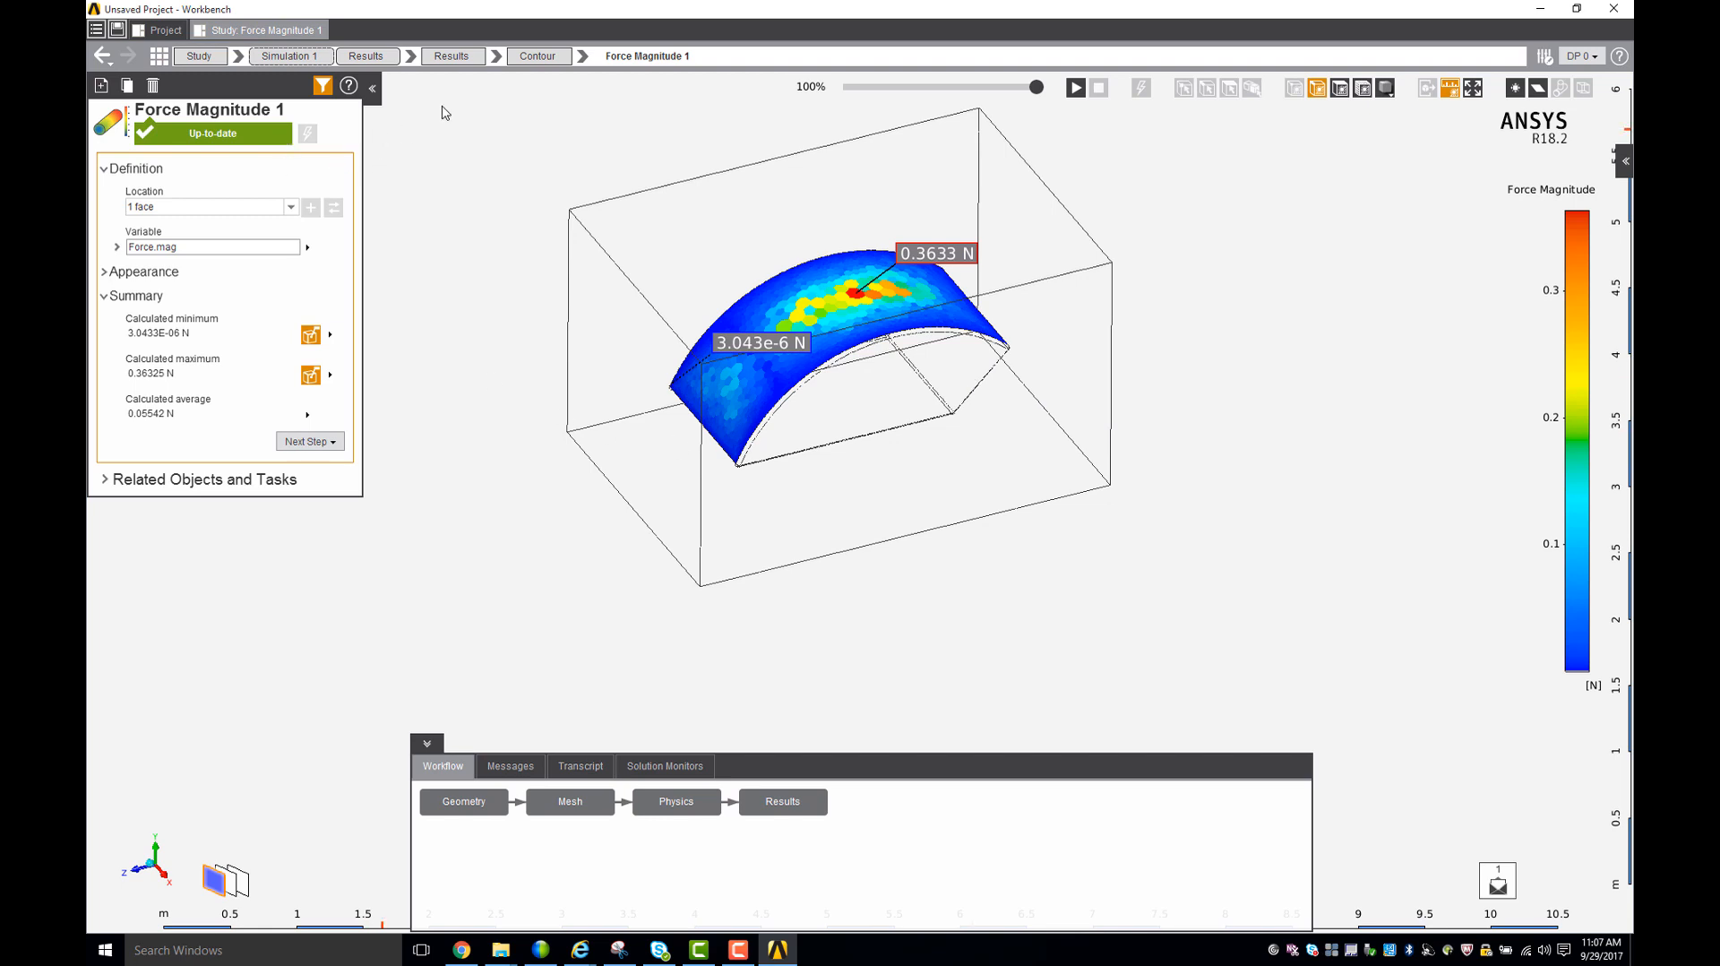
{"action": "left_click", "coordinate": [448, 59]}
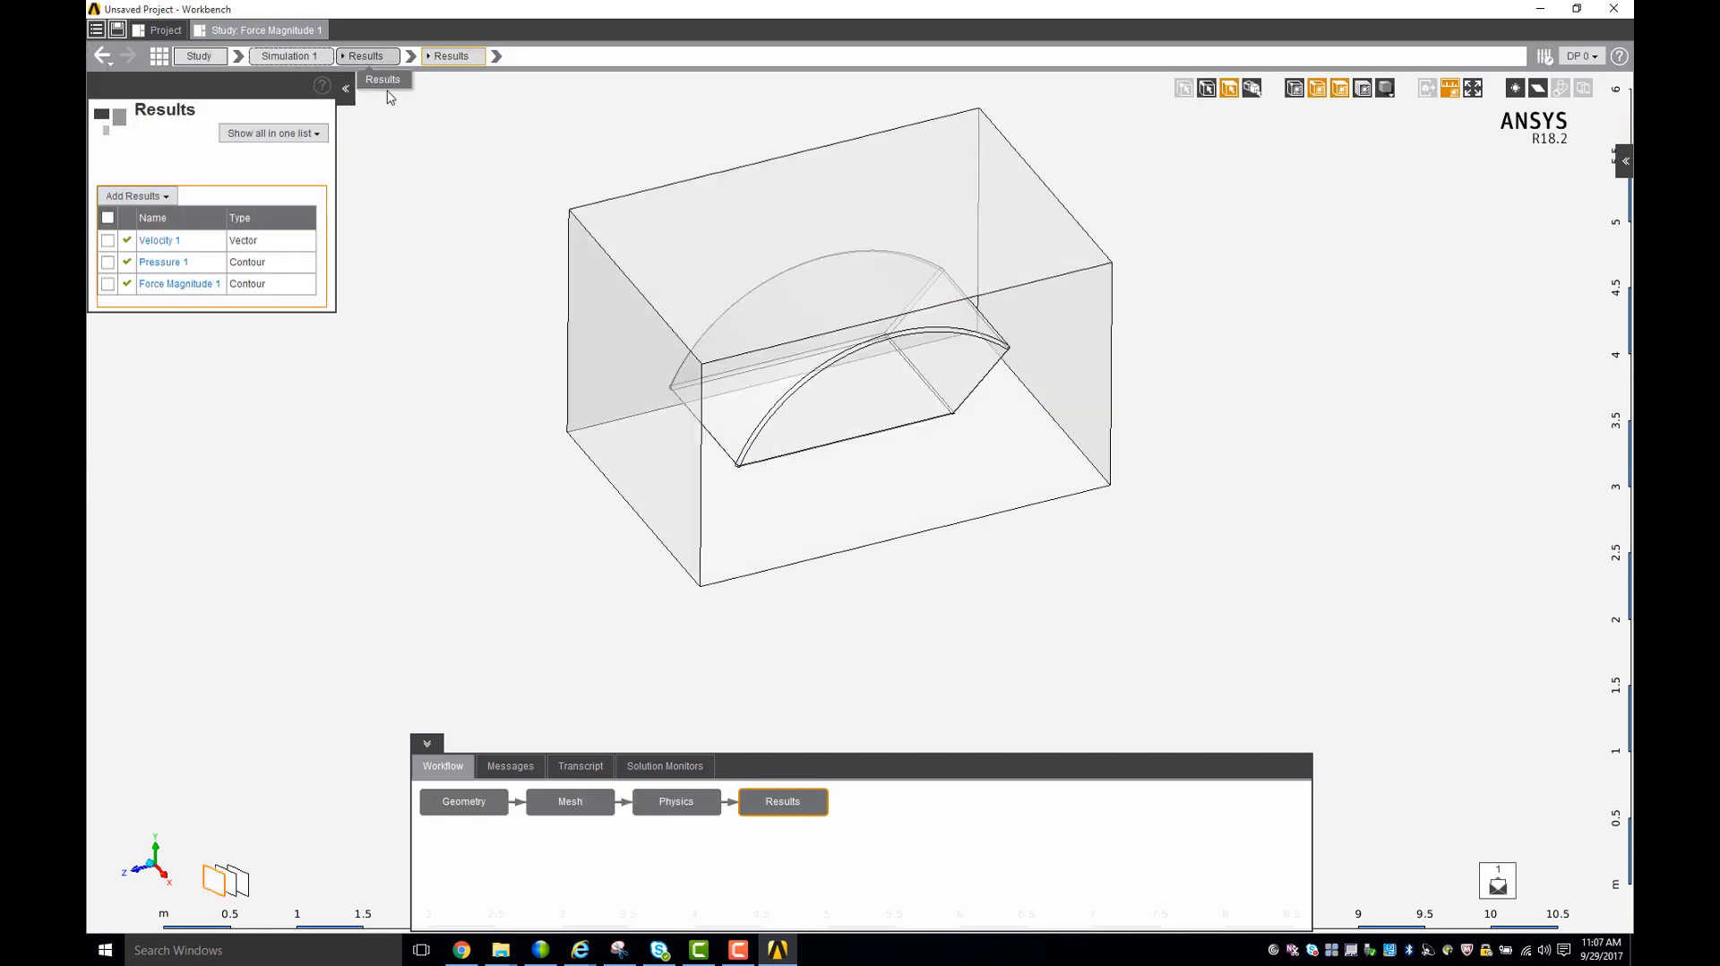
- Box-select all 20 faces of the car body inside the flow domain and add a Calculated Value result on them
{"action": "middle_click_drag", "start_coordinate": [560, 265], "coordinate": [661, 353]}
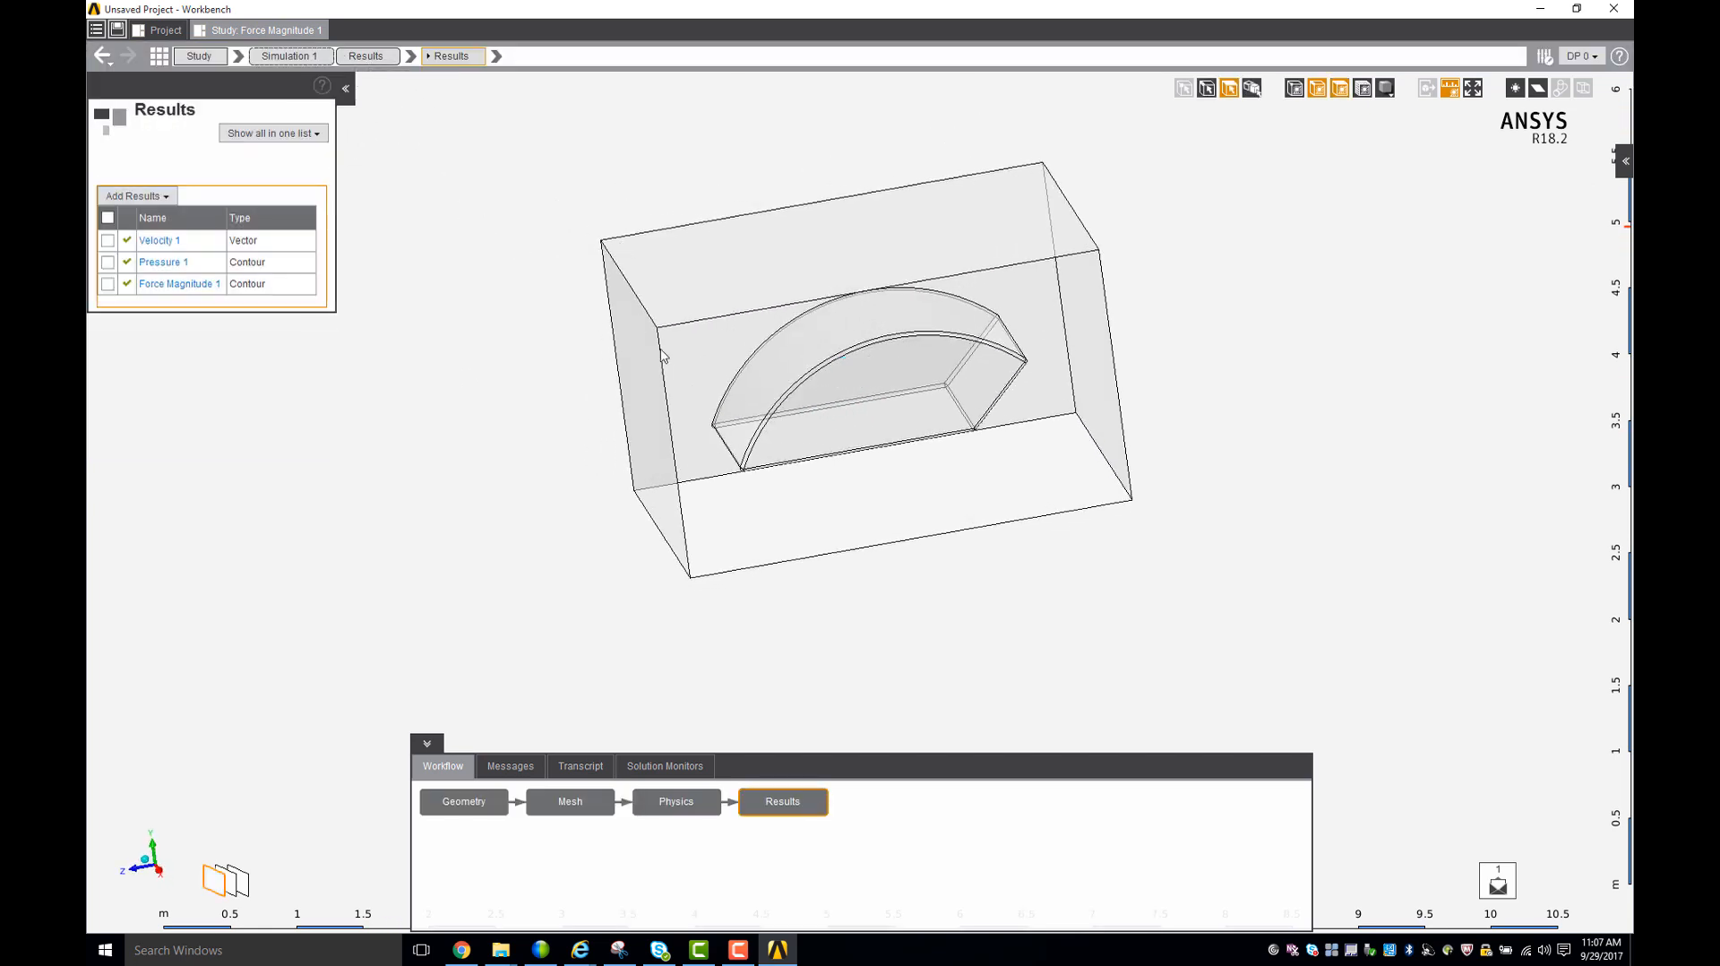
{"action": "middle_click_drag", "start_coordinate": [903, 545], "coordinate": [950, 557]}
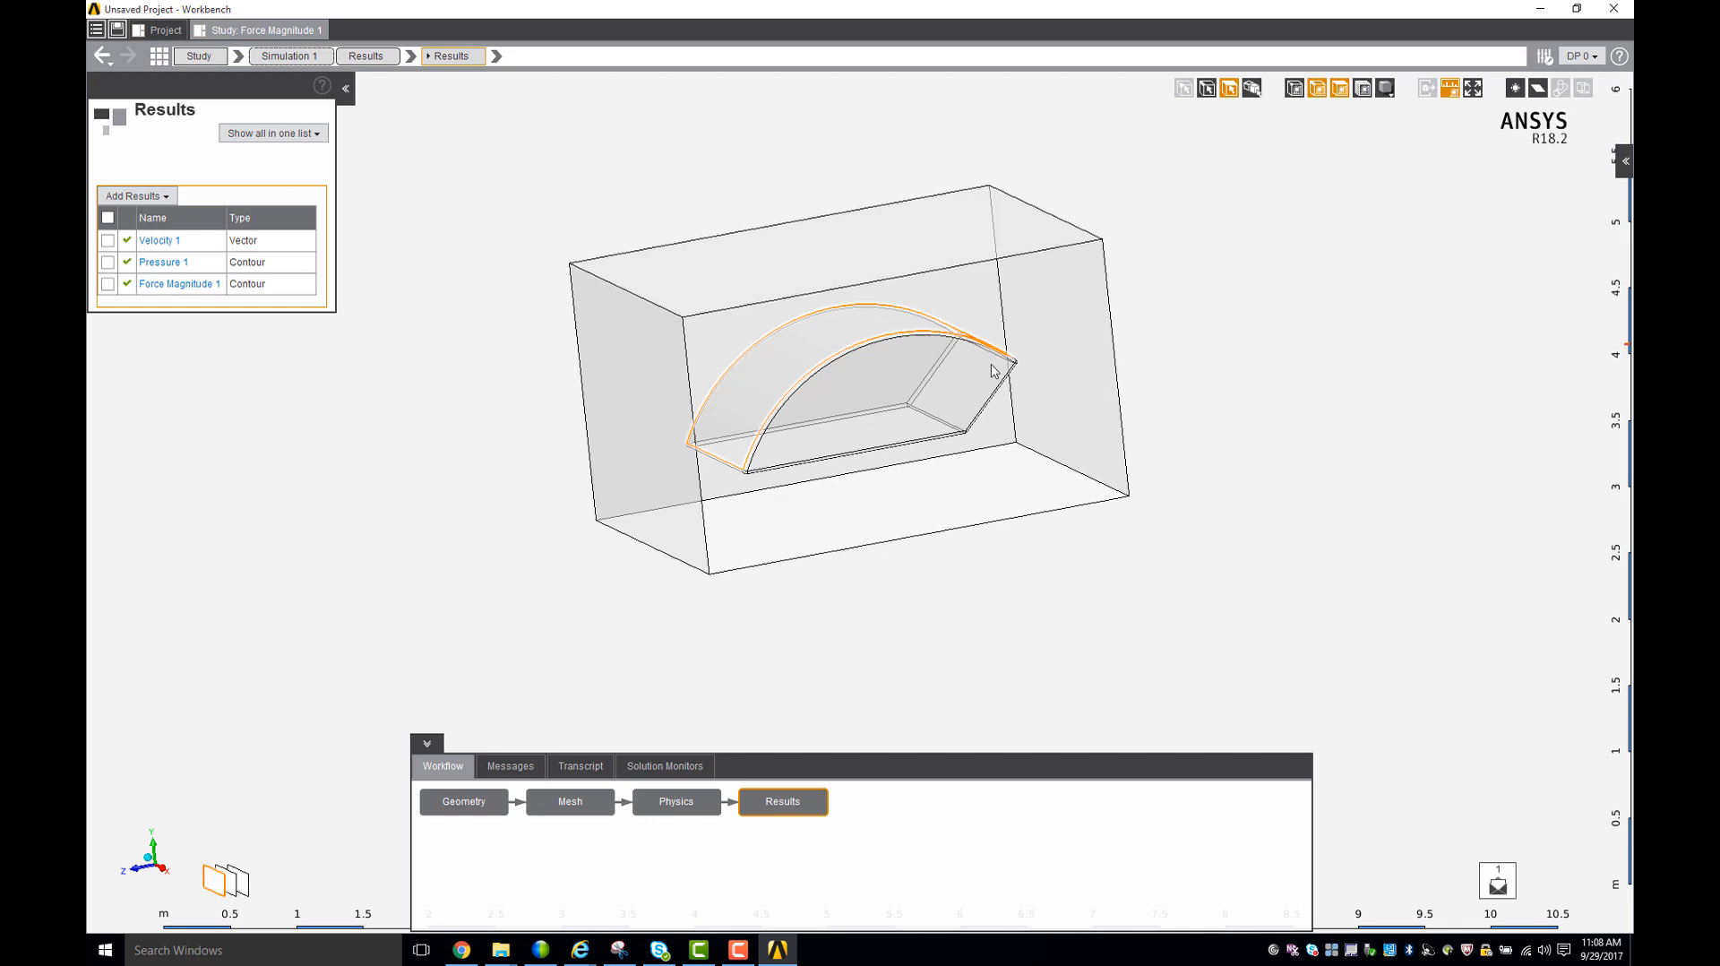
{"action": "middle_click_drag", "start_coordinate": [1171, 468], "coordinate": [1119, 512]}
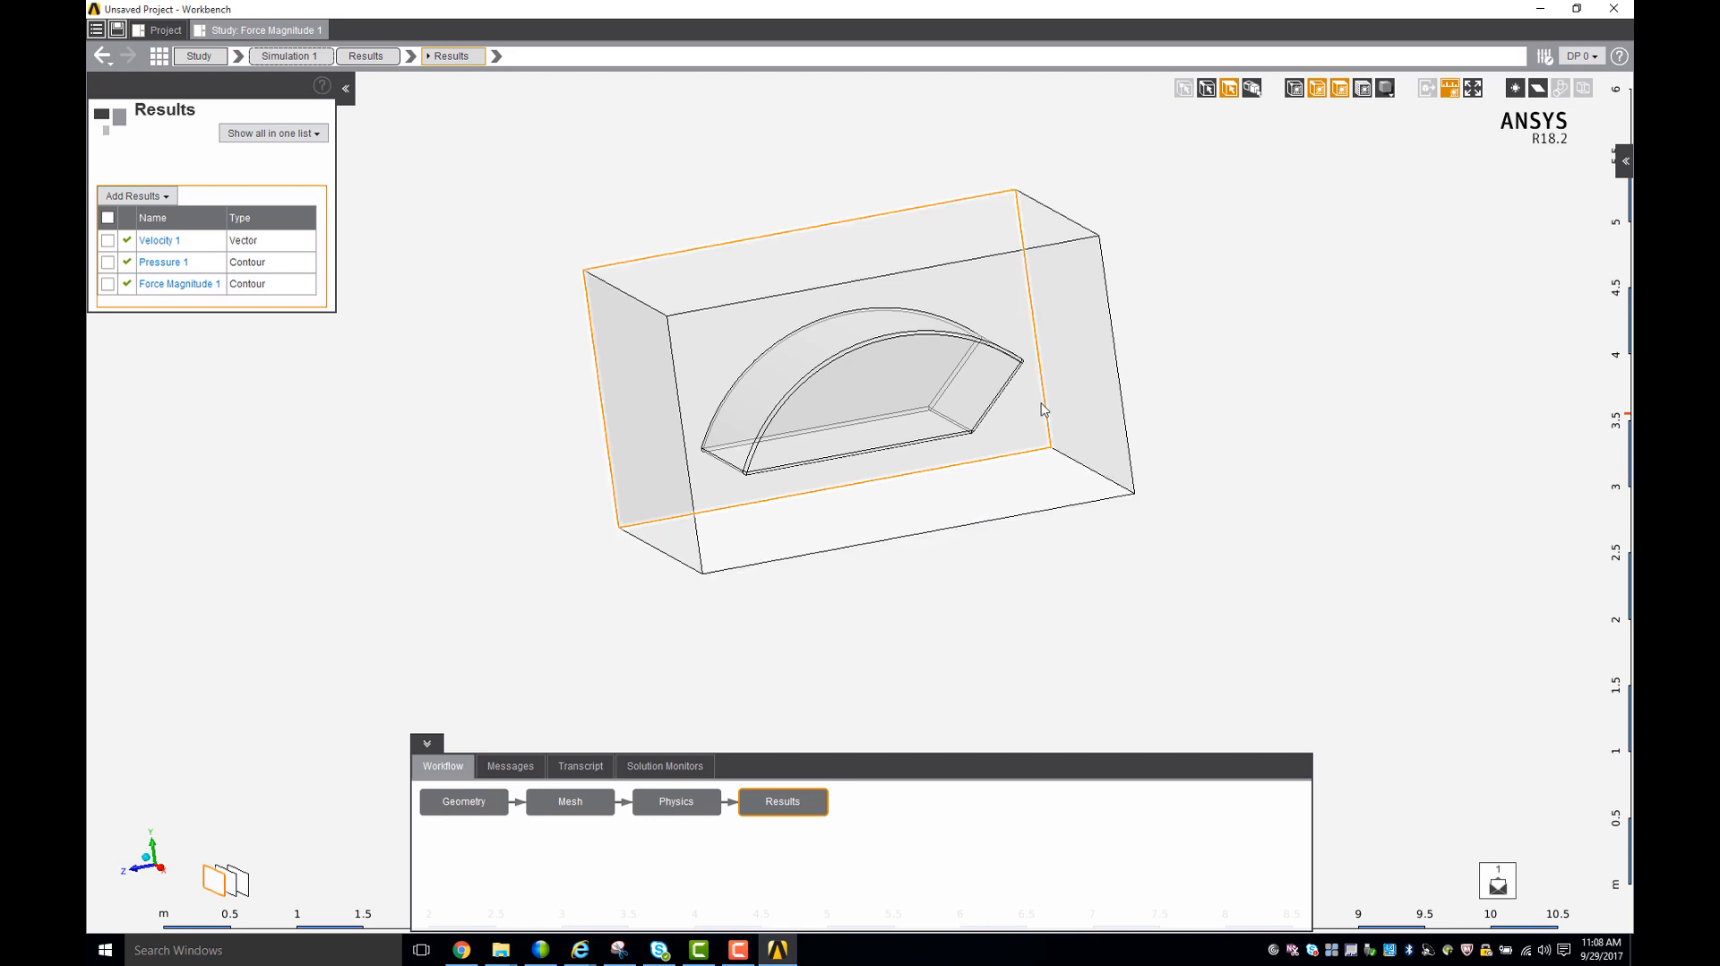
{"action": "middle_click_drag", "start_coordinate": [1067, 612], "coordinate": [1156, 652]}
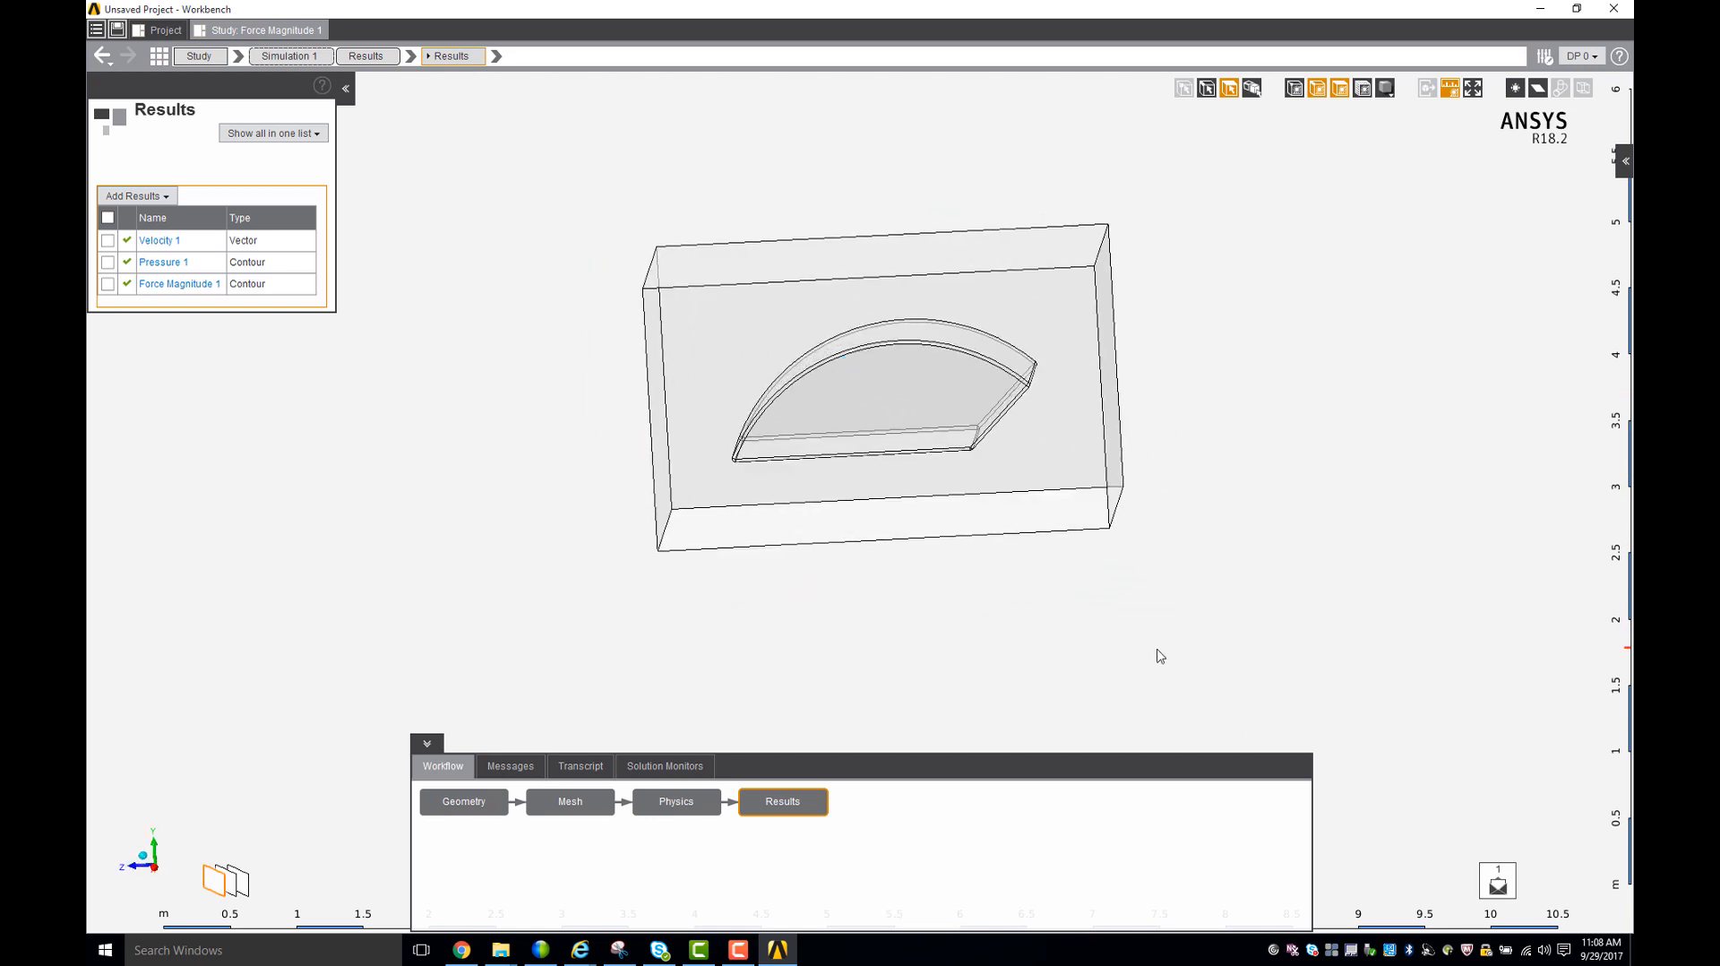
{"action": "middle_click_drag", "start_coordinate": [580, 376], "coordinate": [471, 364]}
{"action": "left_click_drag", "start_coordinate": [726, 322], "coordinate": [1059, 483]}
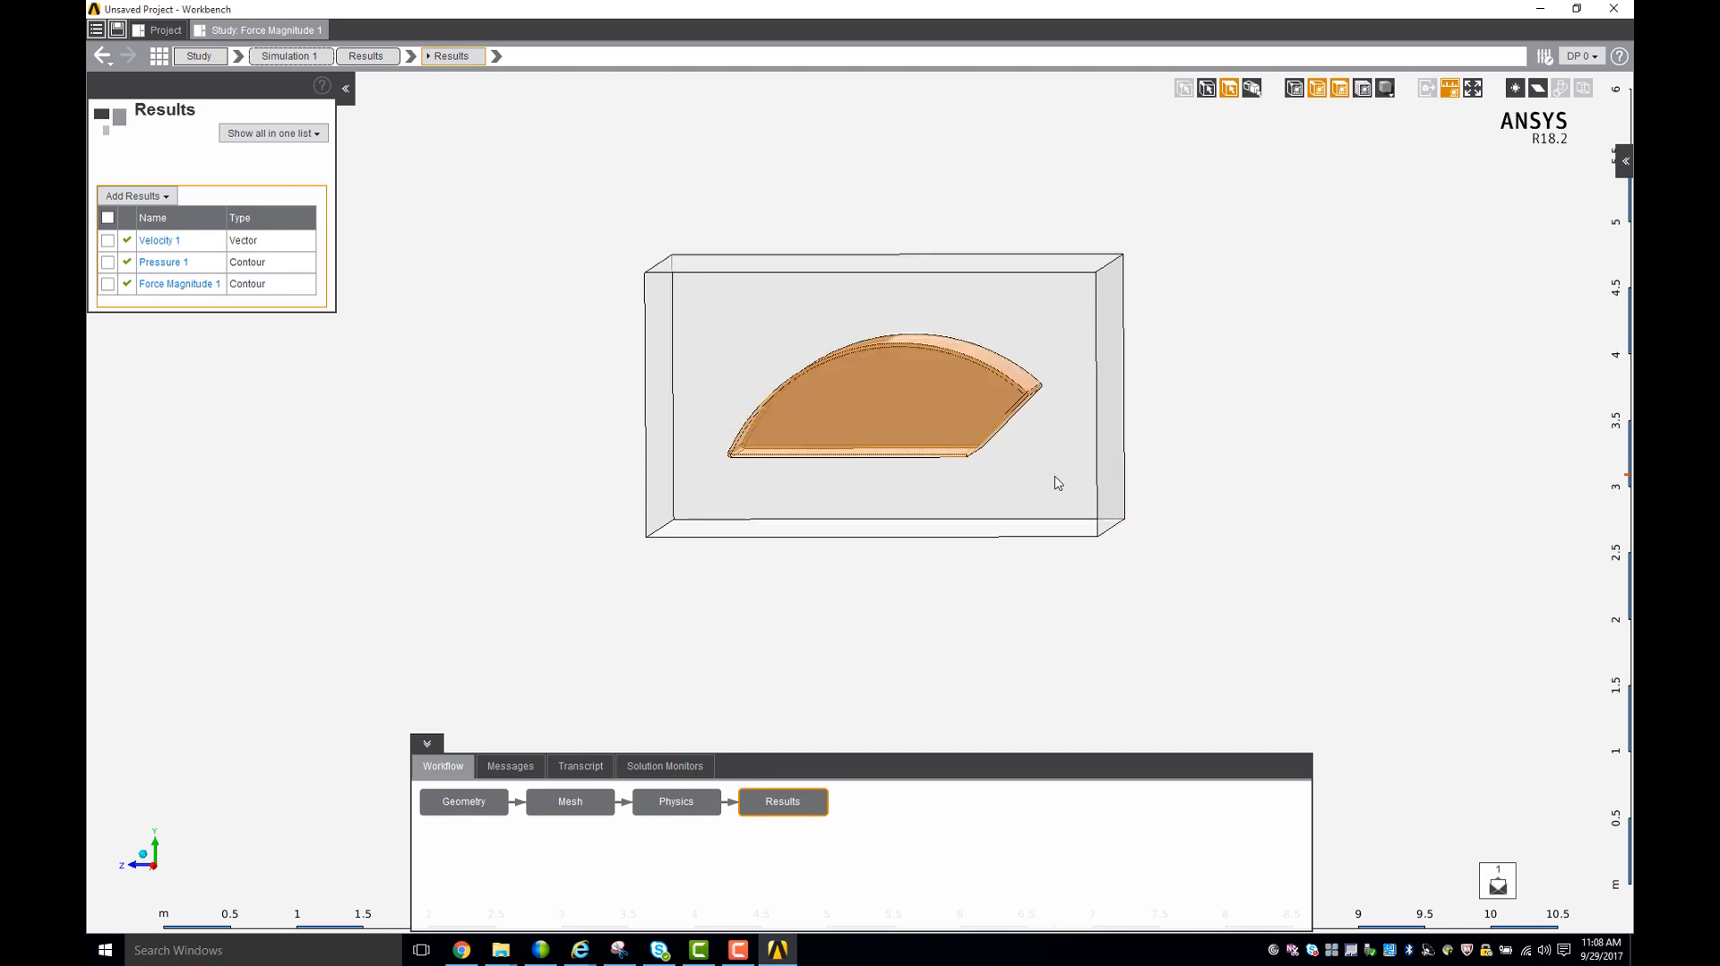
{"action": "right_click", "coordinate": [958, 410]}
{"action": "mouse_move", "coordinate": [1002, 429]}
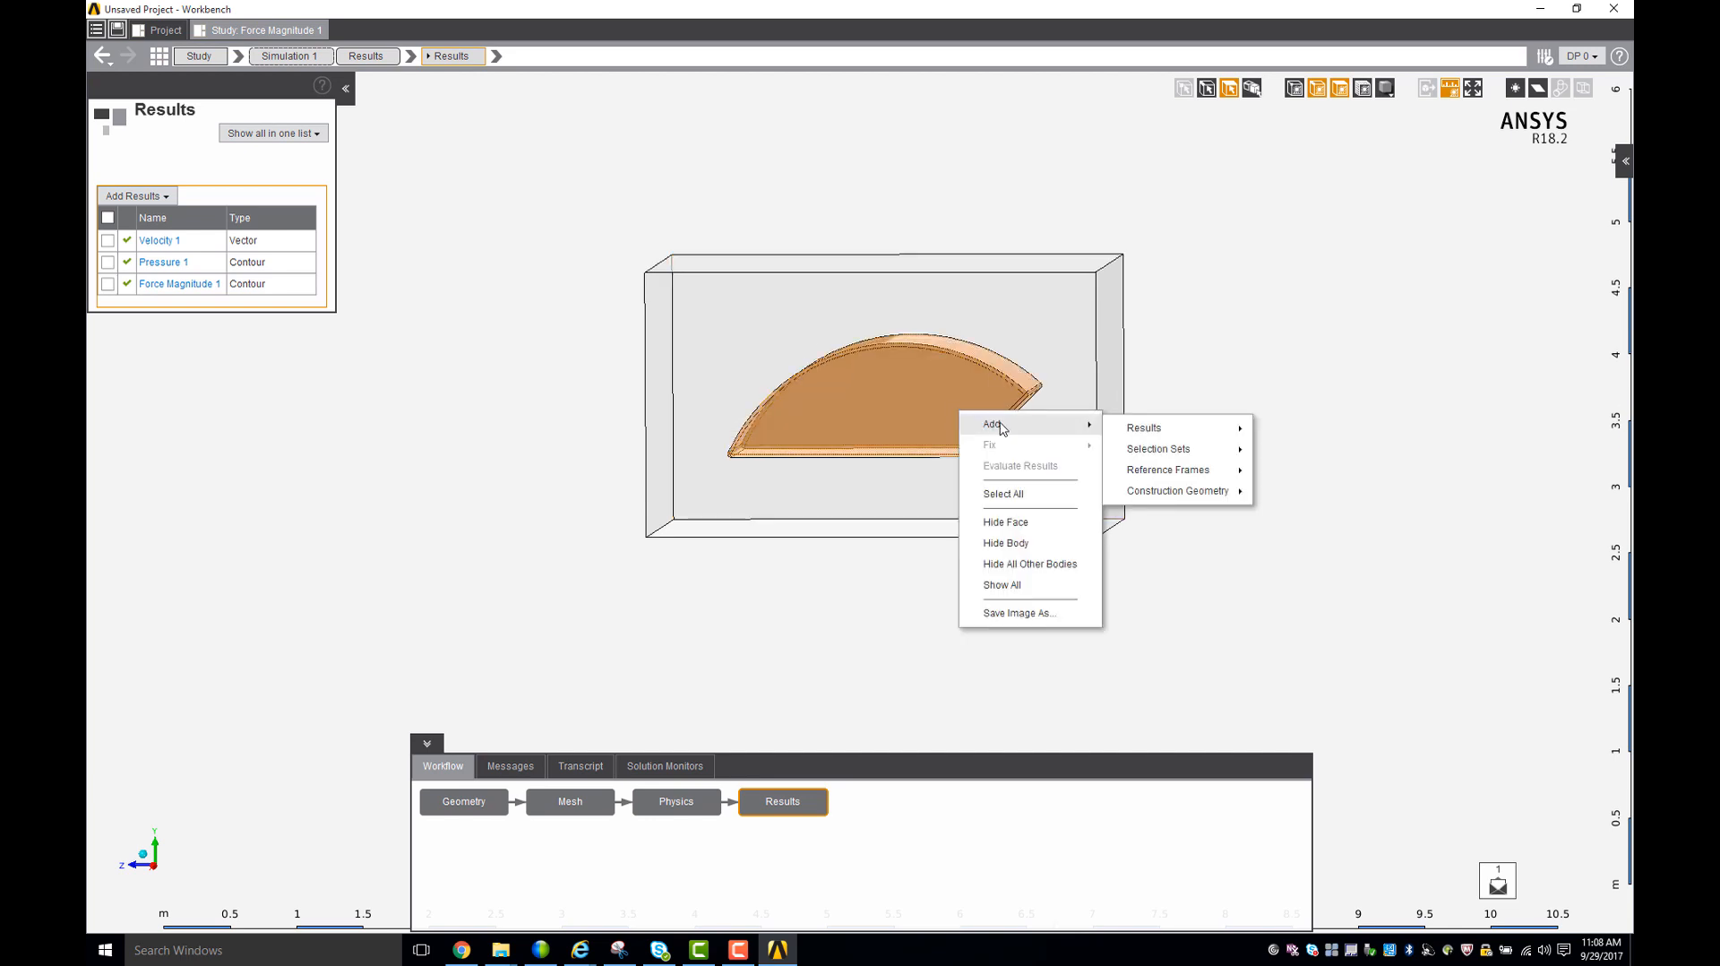
{"action": "mouse_move", "coordinate": [1131, 437]}
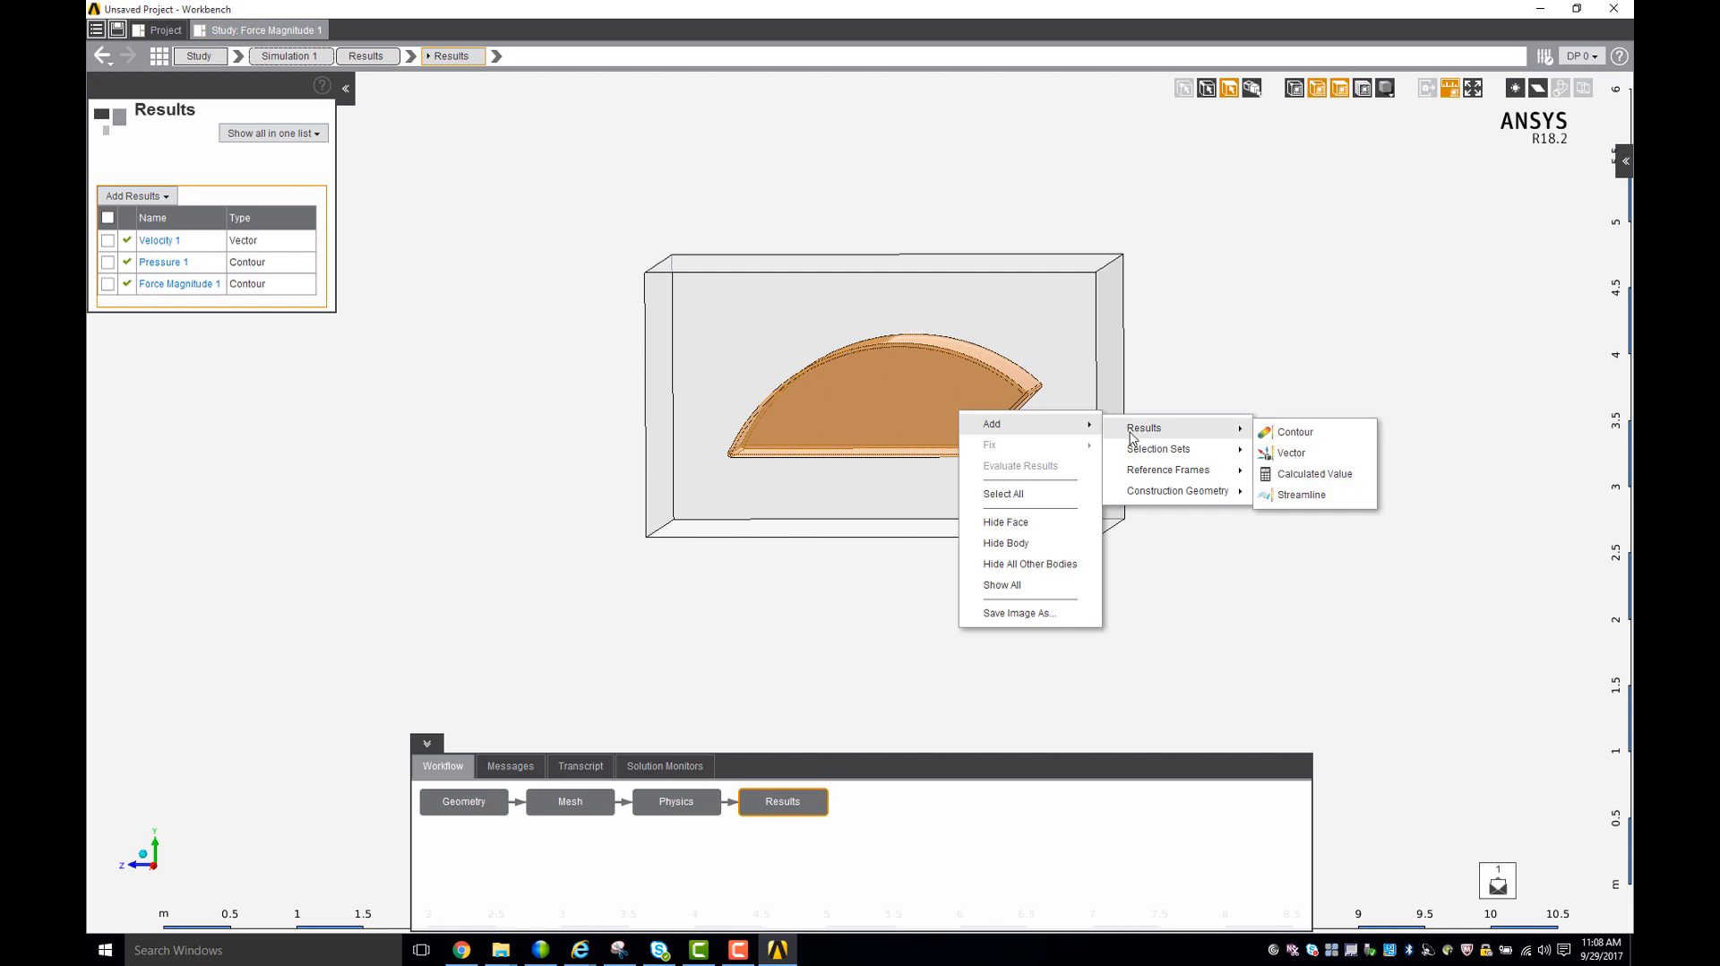
{"action": "left_click", "coordinate": [1315, 474]}
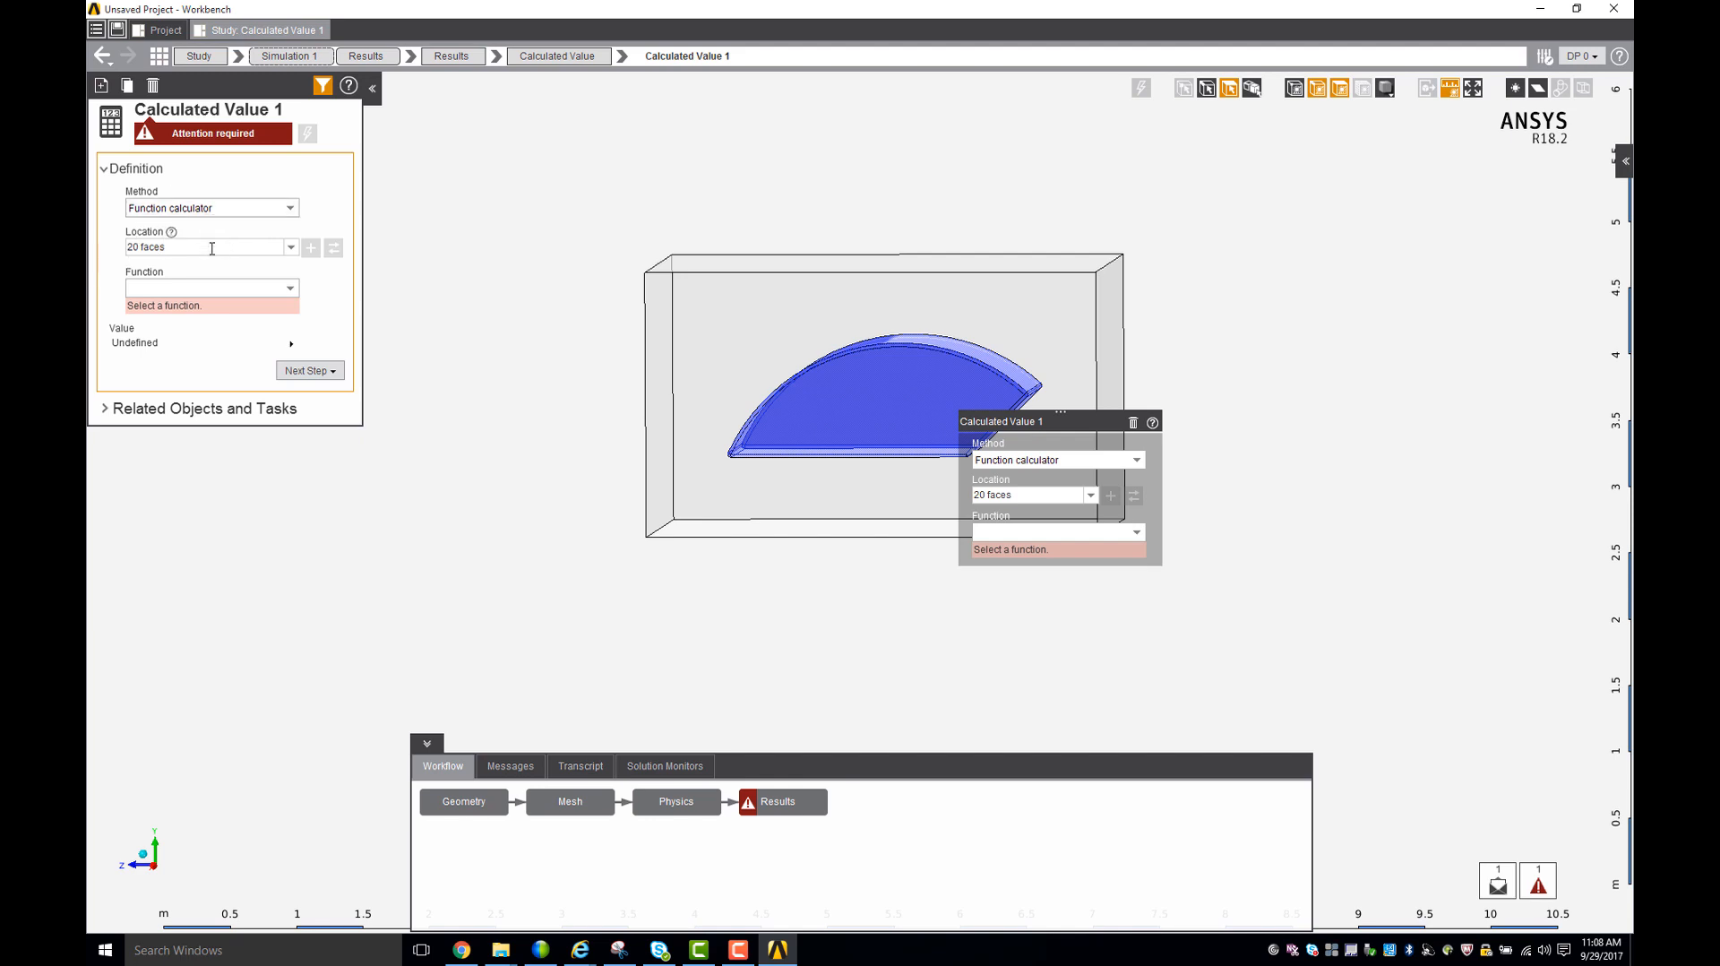
- Set the calculated value's function to Sum and its weight type to Simple
{"action": "left_click", "coordinate": [287, 290]}
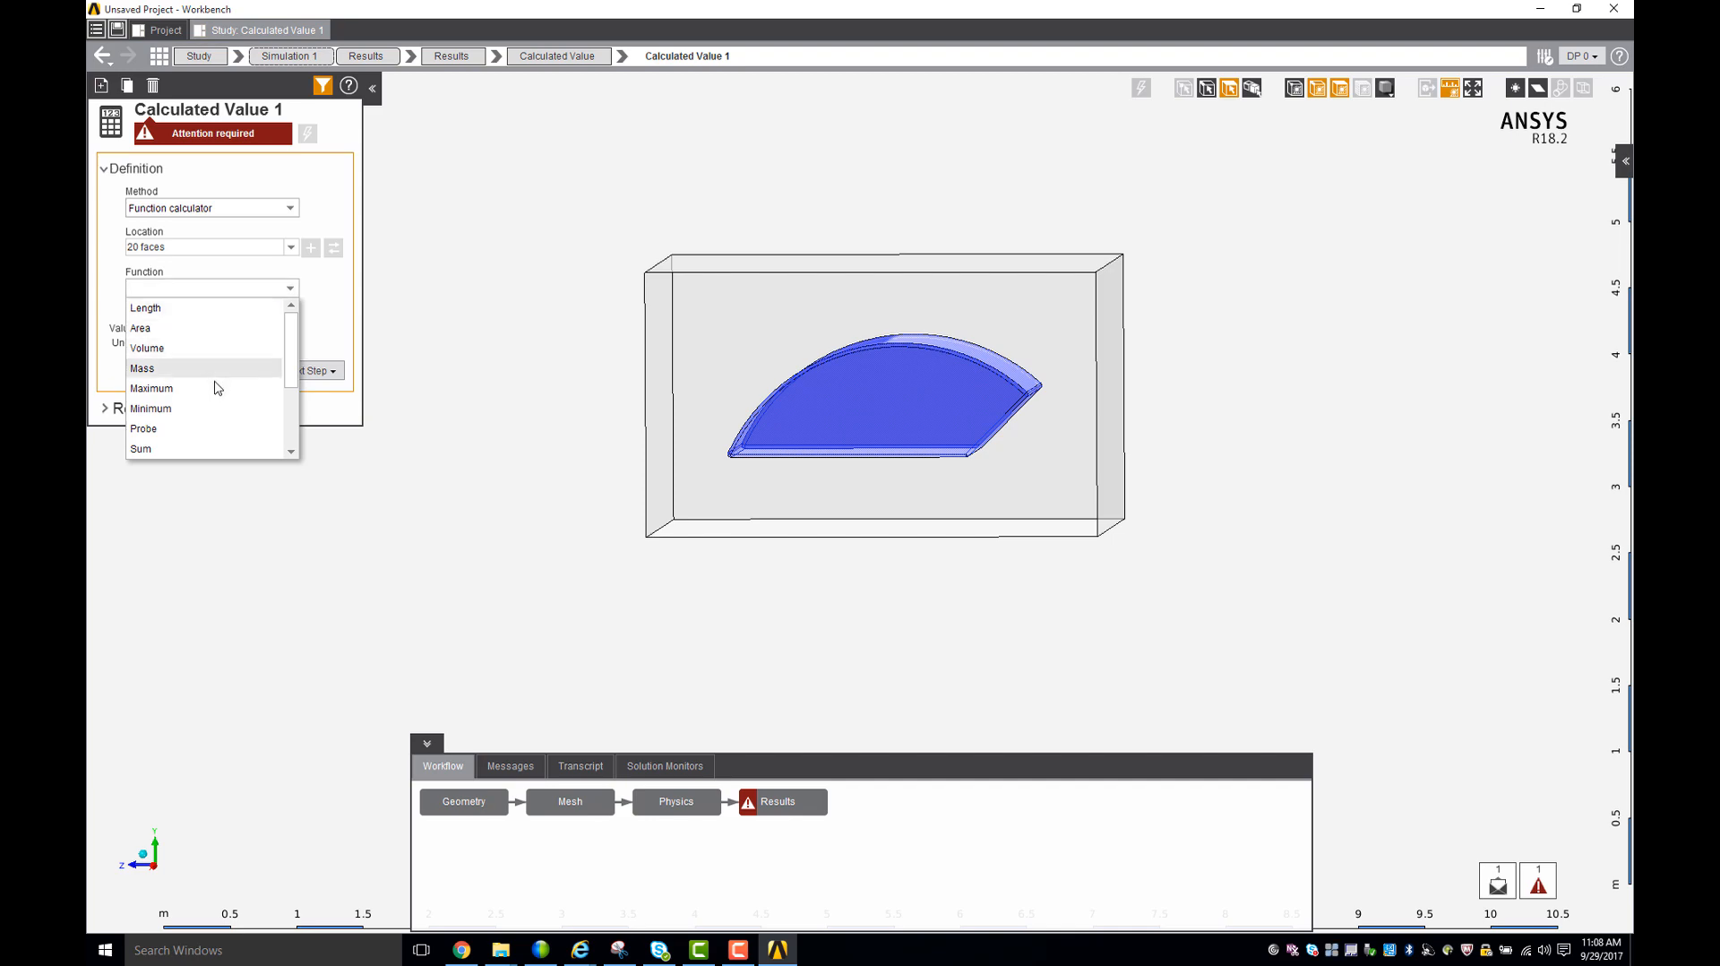
{"action": "left_click", "coordinate": [207, 449]}
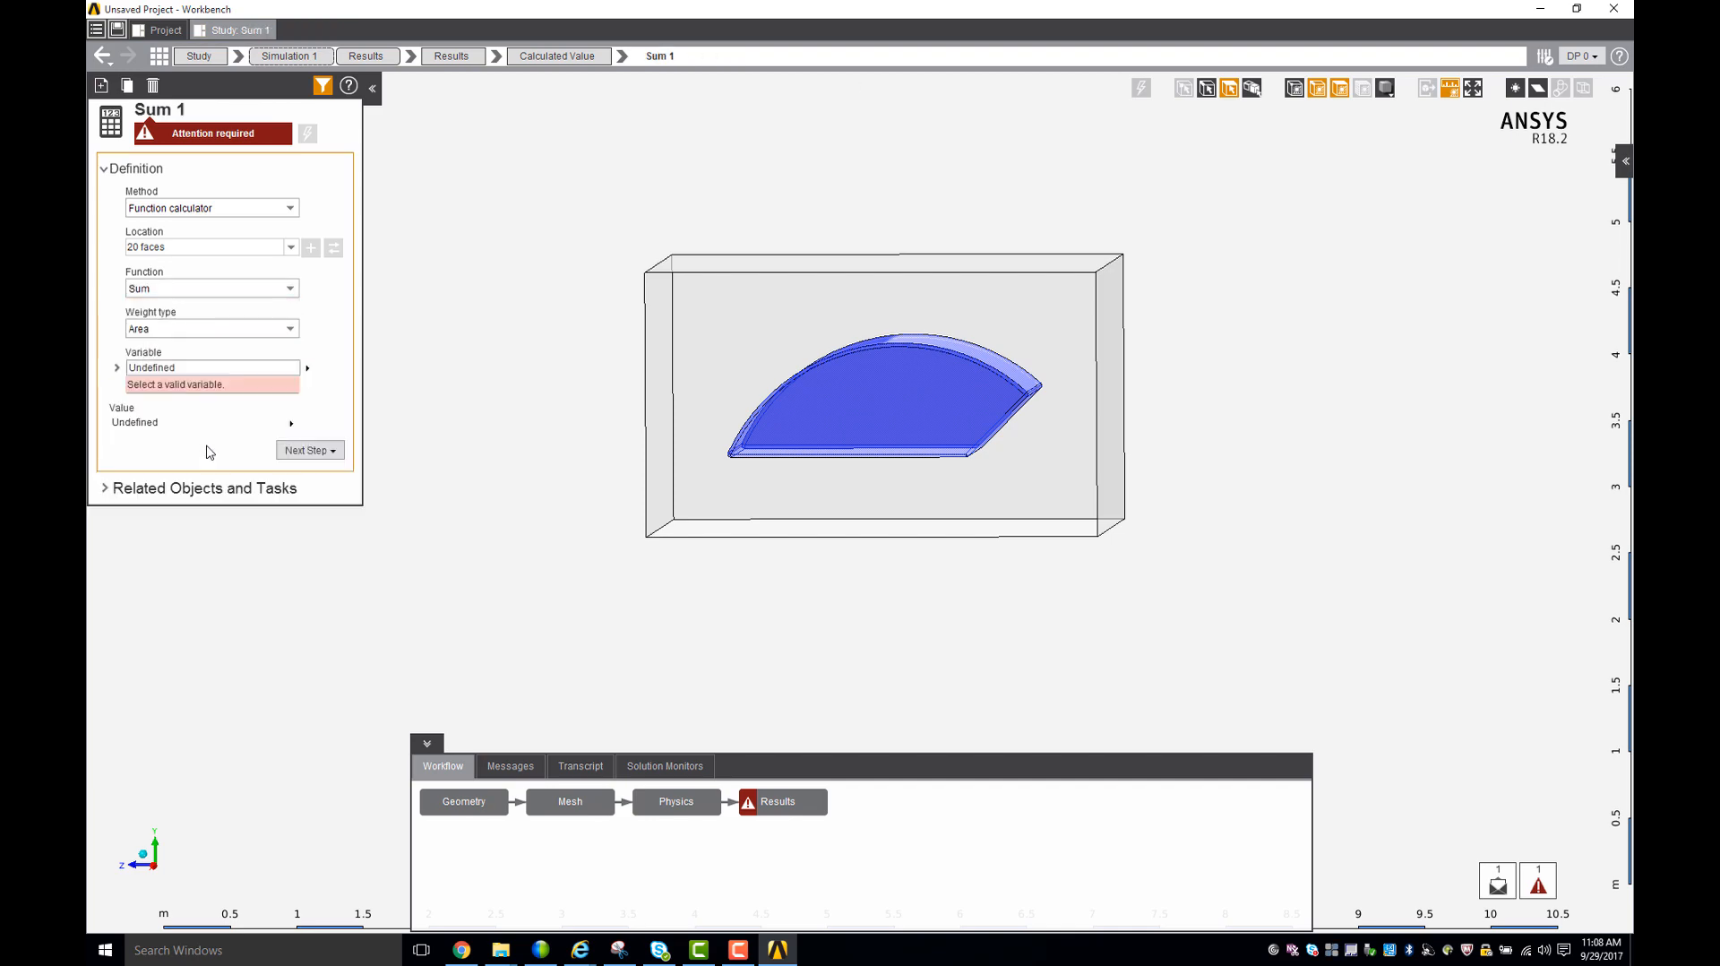
{"action": "left_click", "coordinate": [240, 330]}
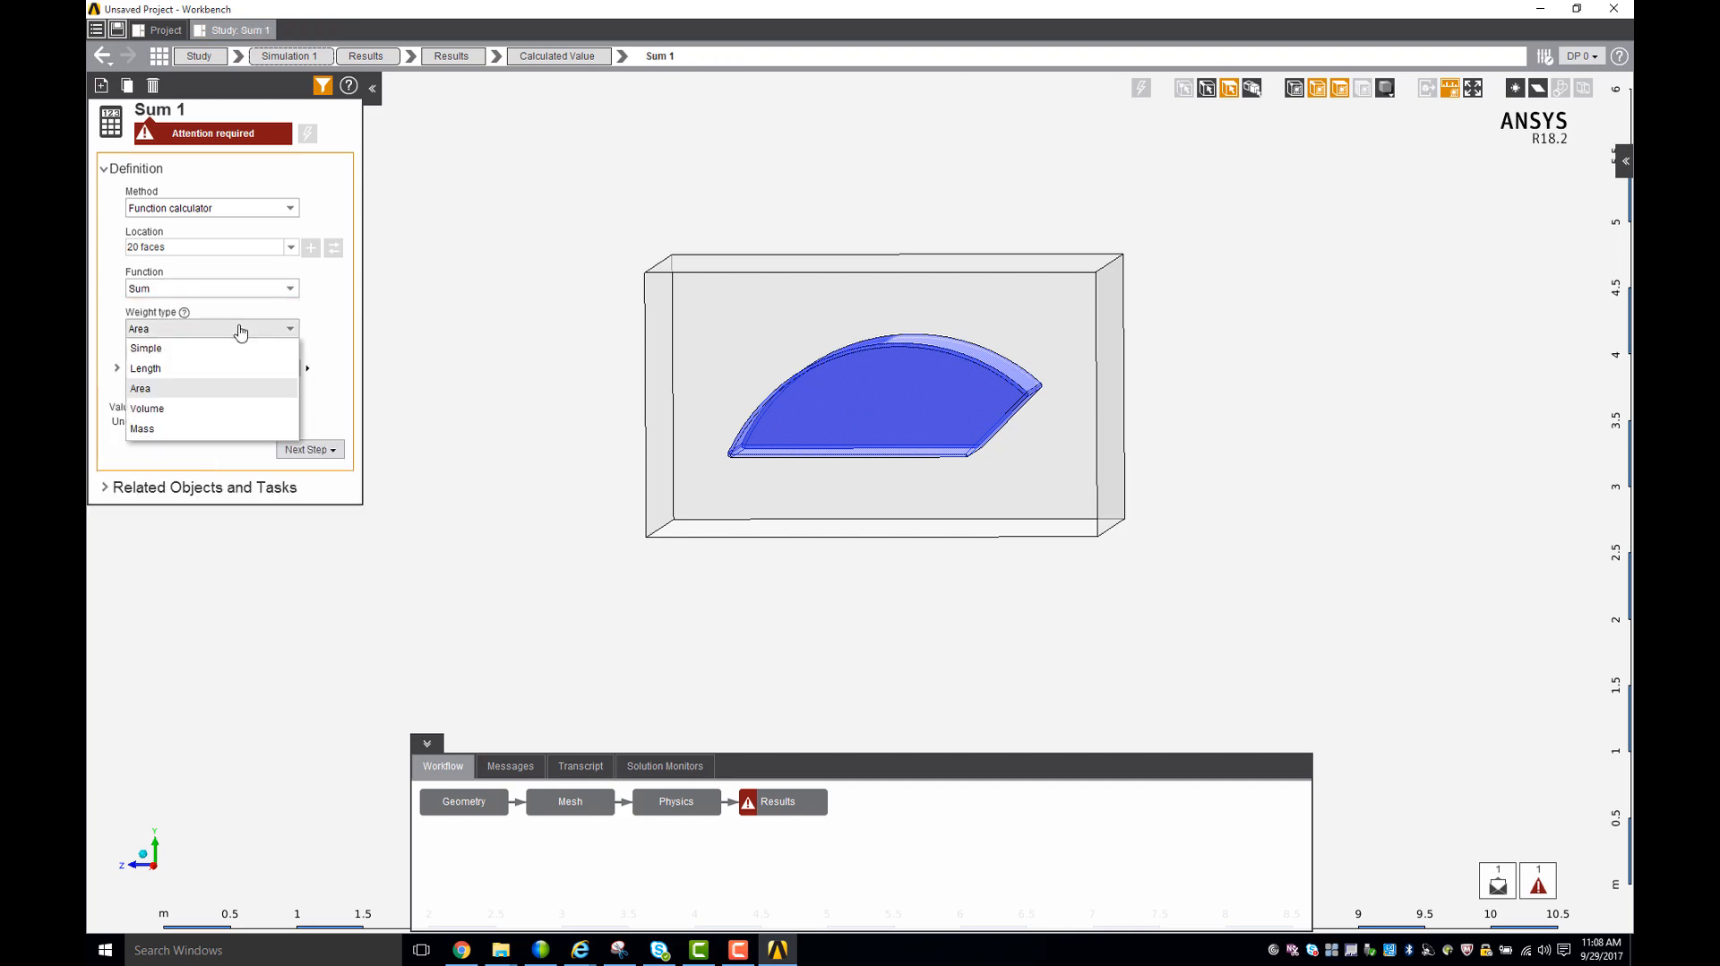
{"action": "left_click", "coordinate": [231, 351]}
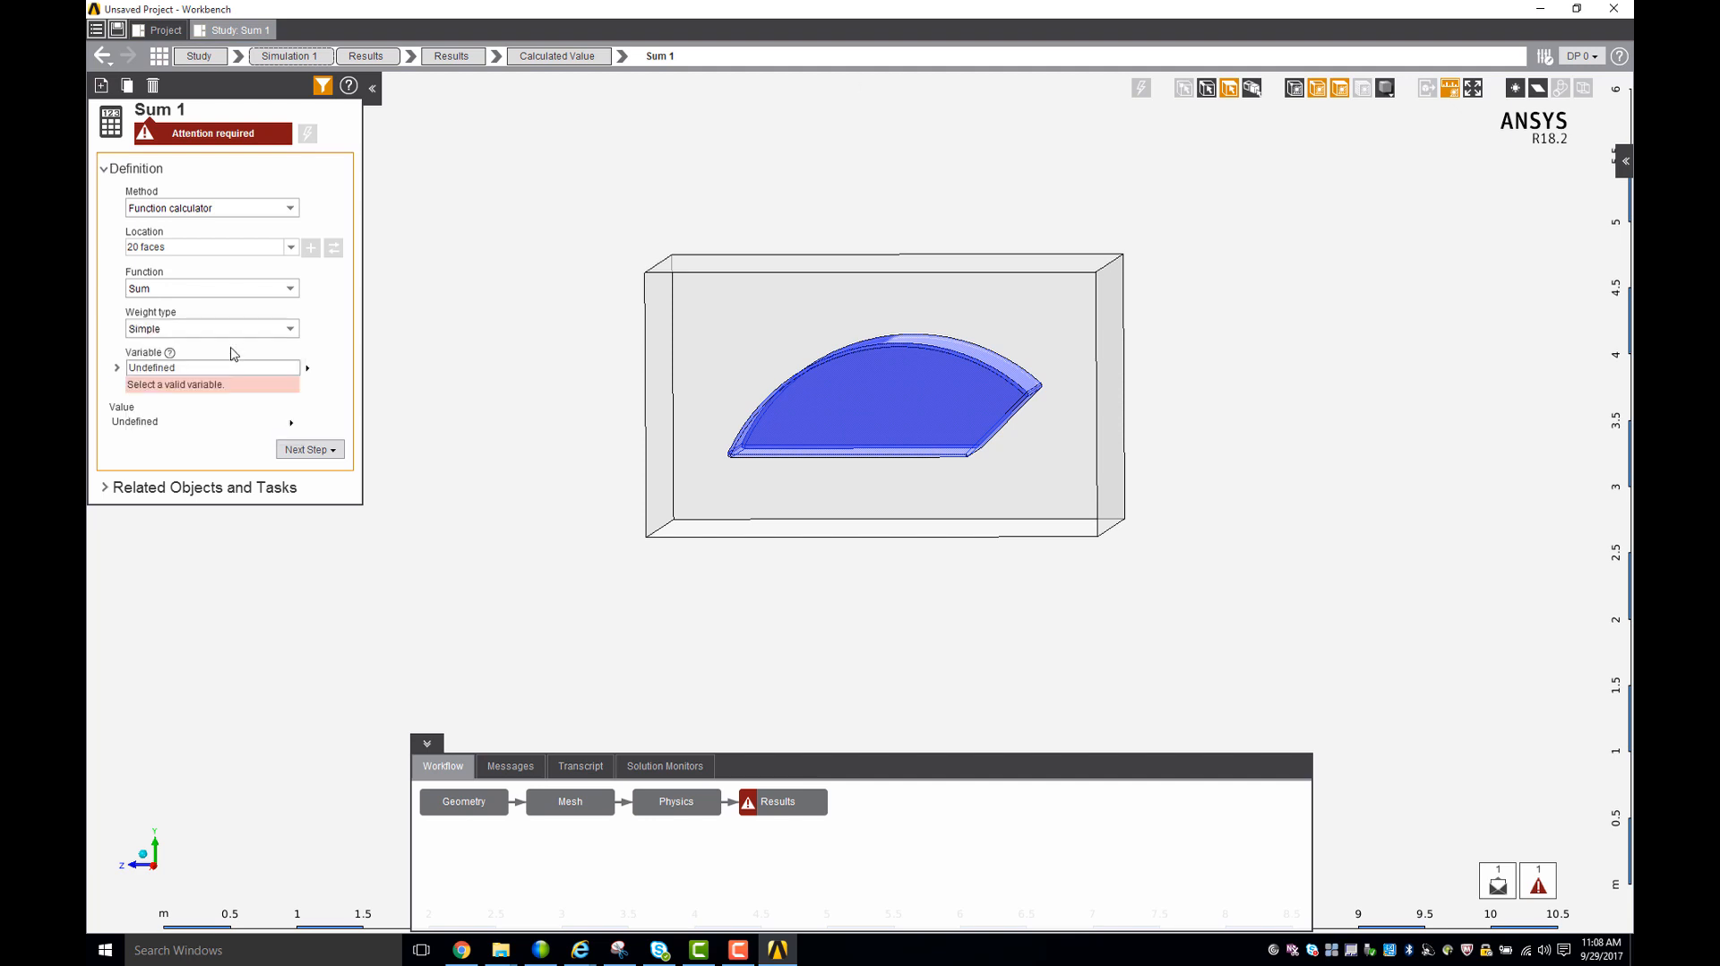
- Set the calculated value's variable to Force Z from the Force/Moment group and evaluate it
{"action": "left_click", "coordinate": [255, 367]}
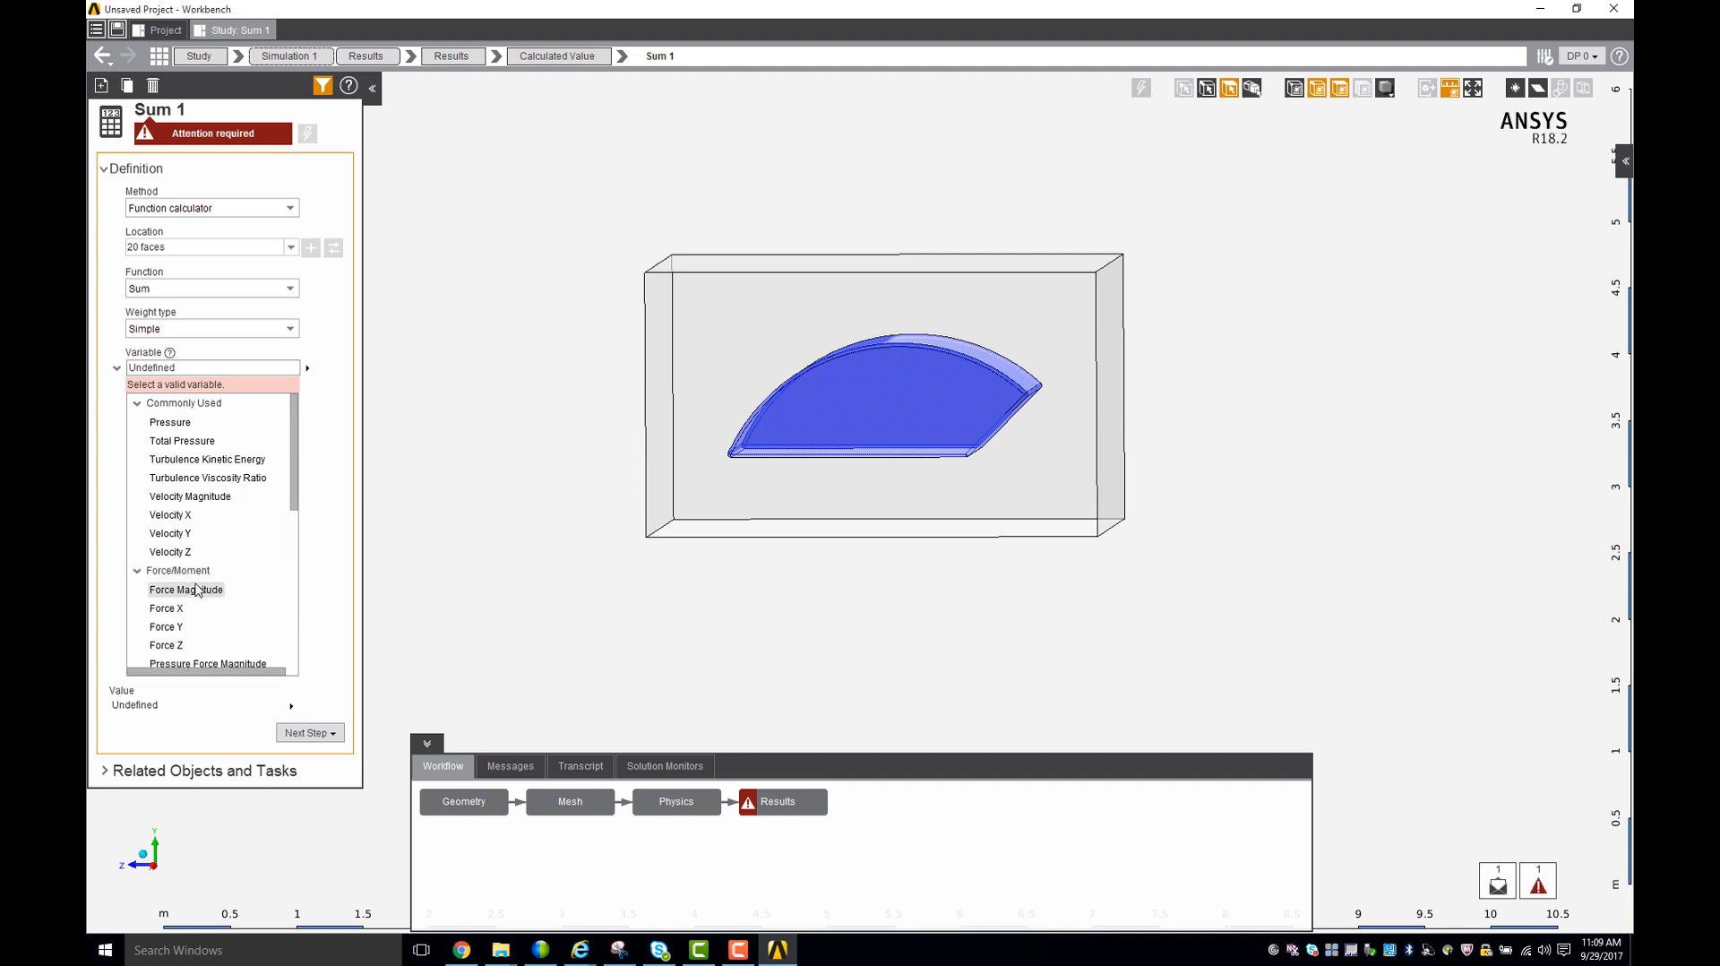
{"action": "left_click", "coordinate": [139, 573]}
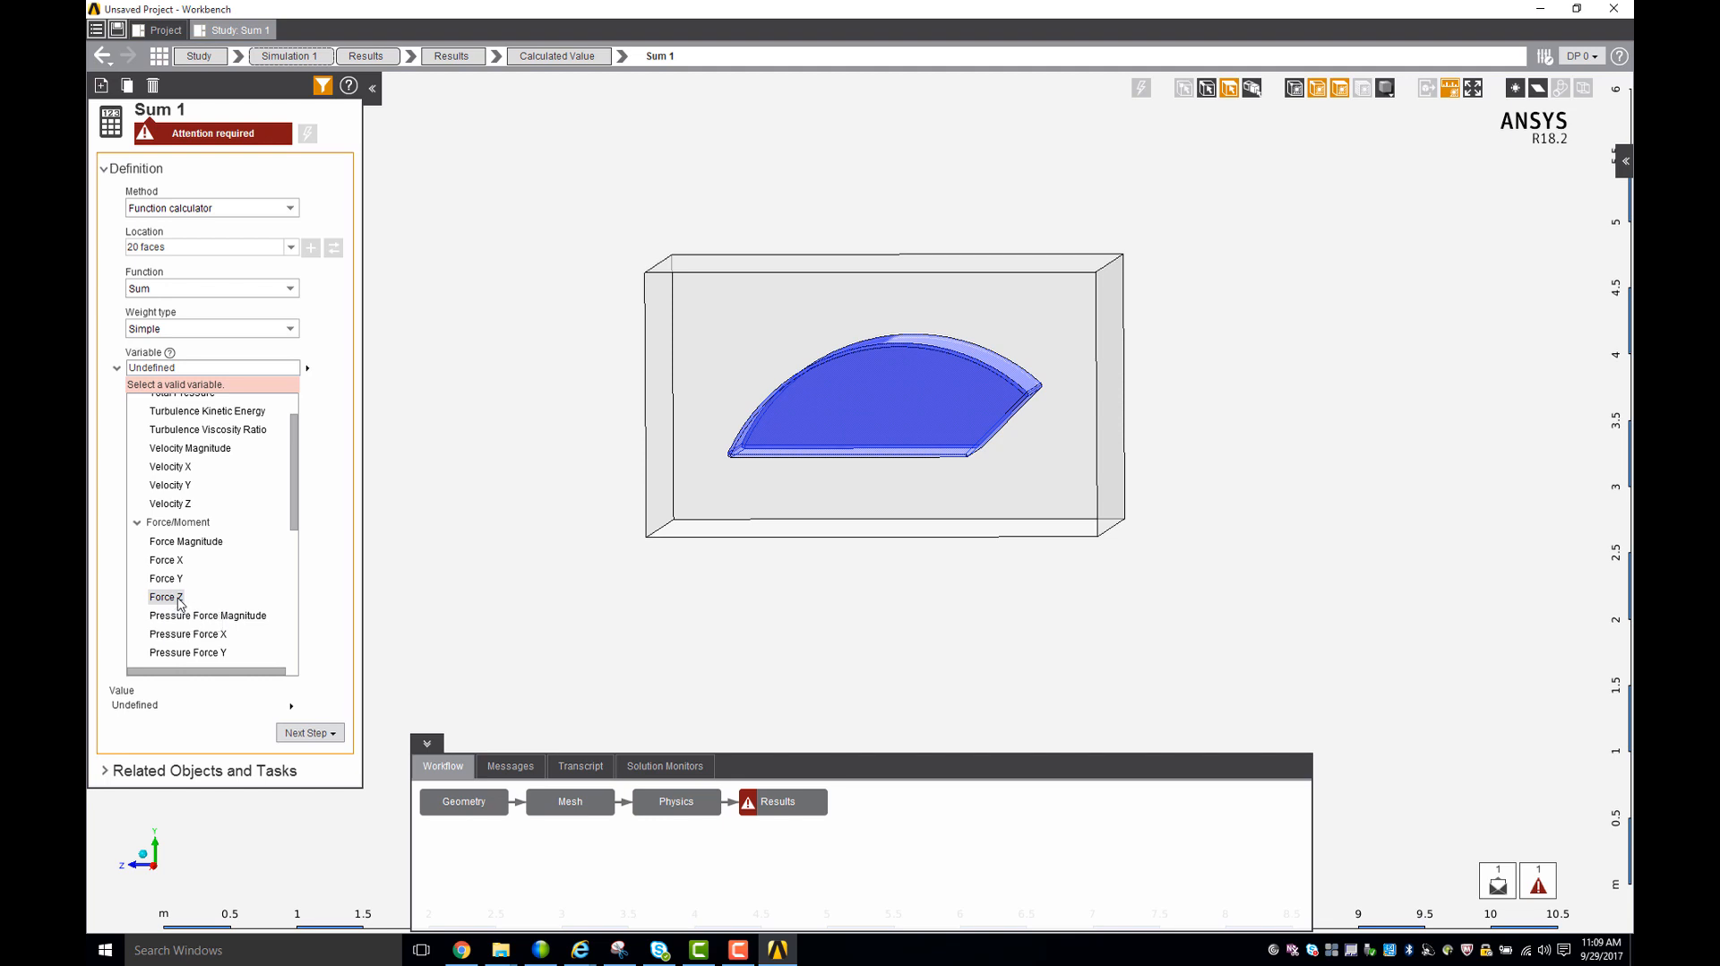
{"action": "left_click", "coordinate": [179, 597]}
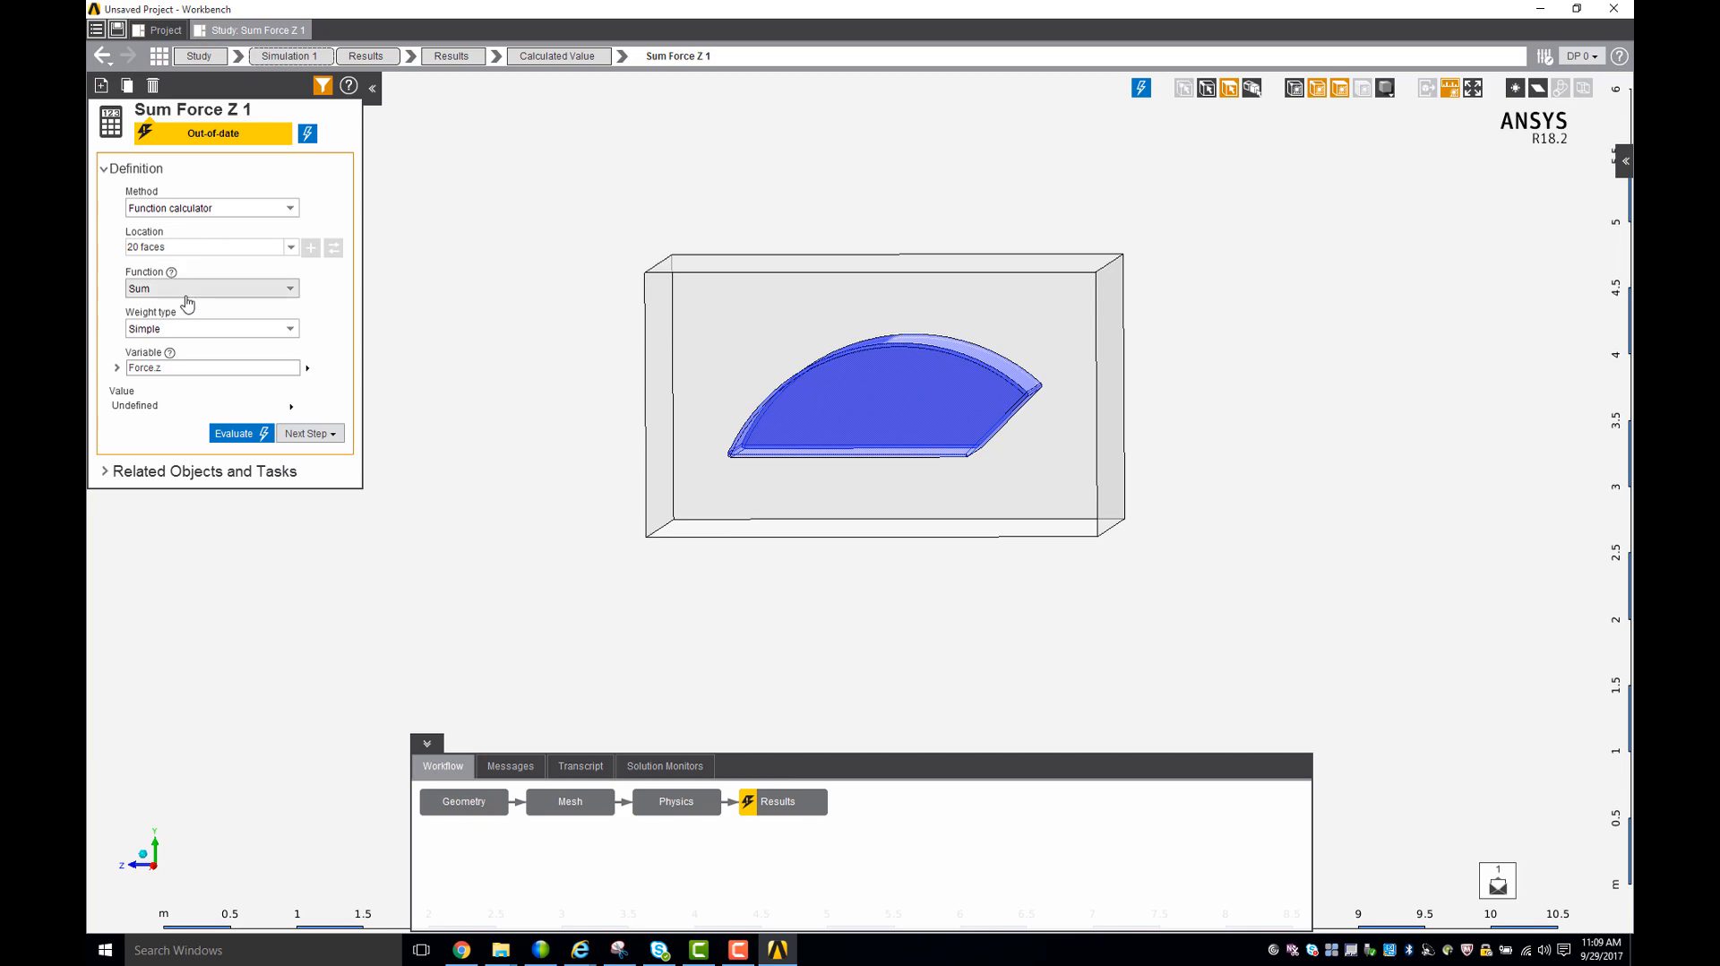
{"action": "left_click", "coordinate": [230, 435]}
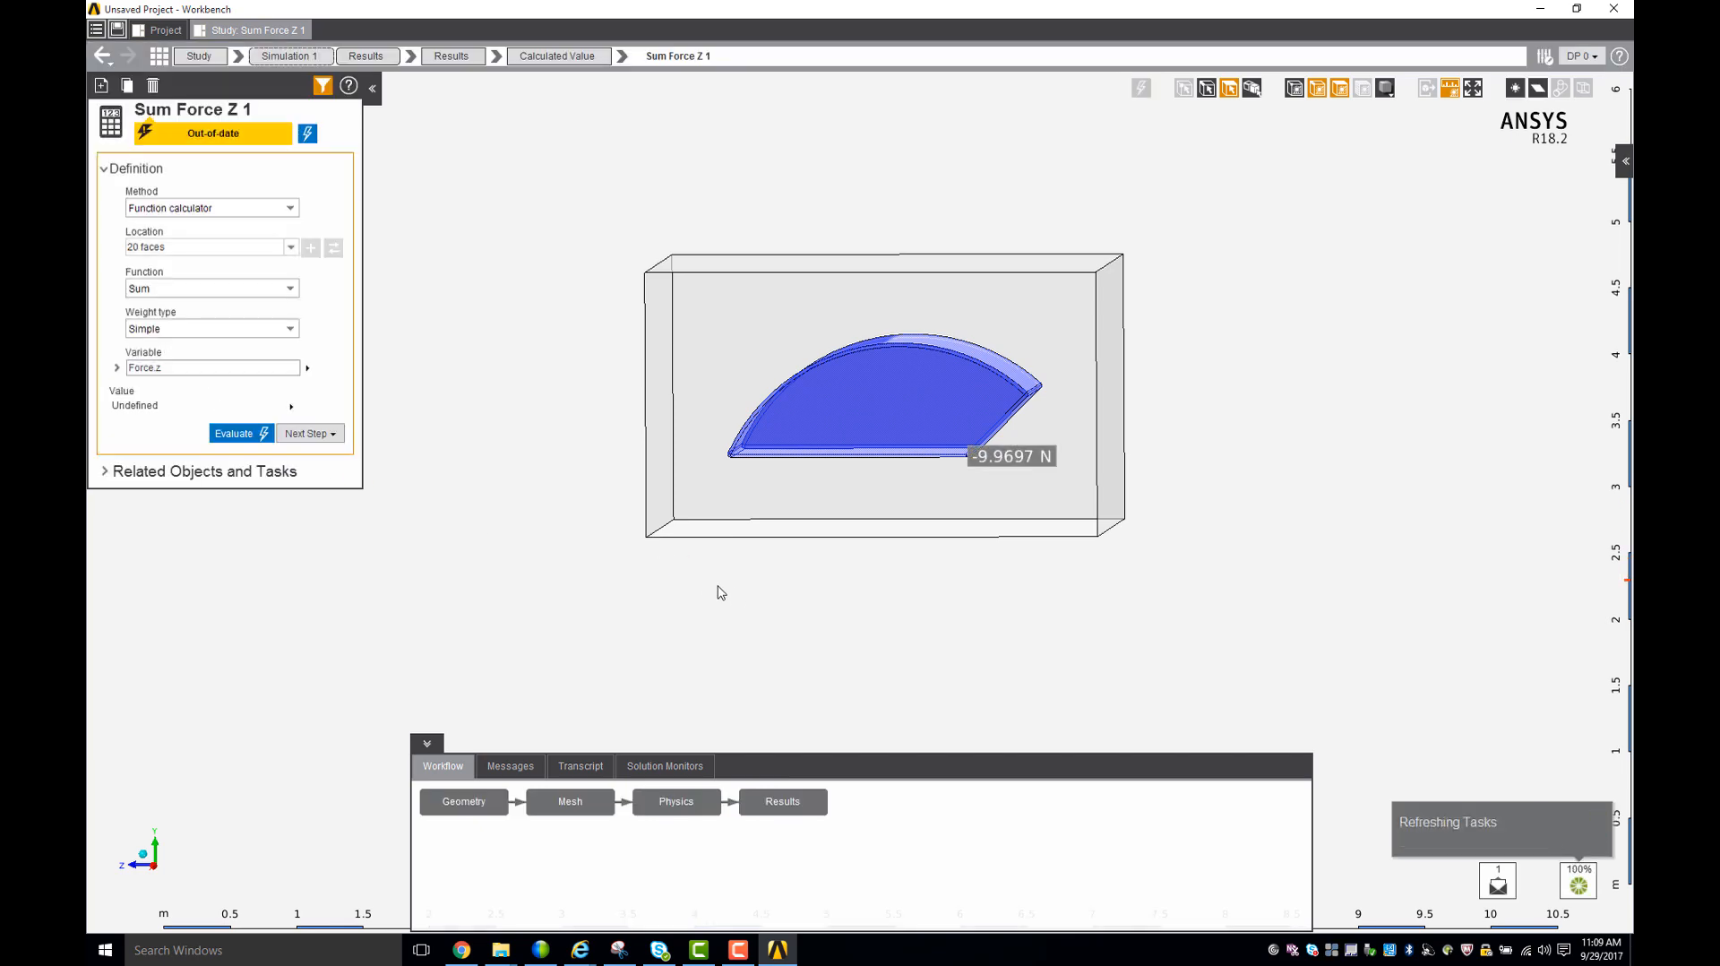
{"action": "middle_click_drag", "start_coordinate": [714, 587], "coordinate": [776, 675]}
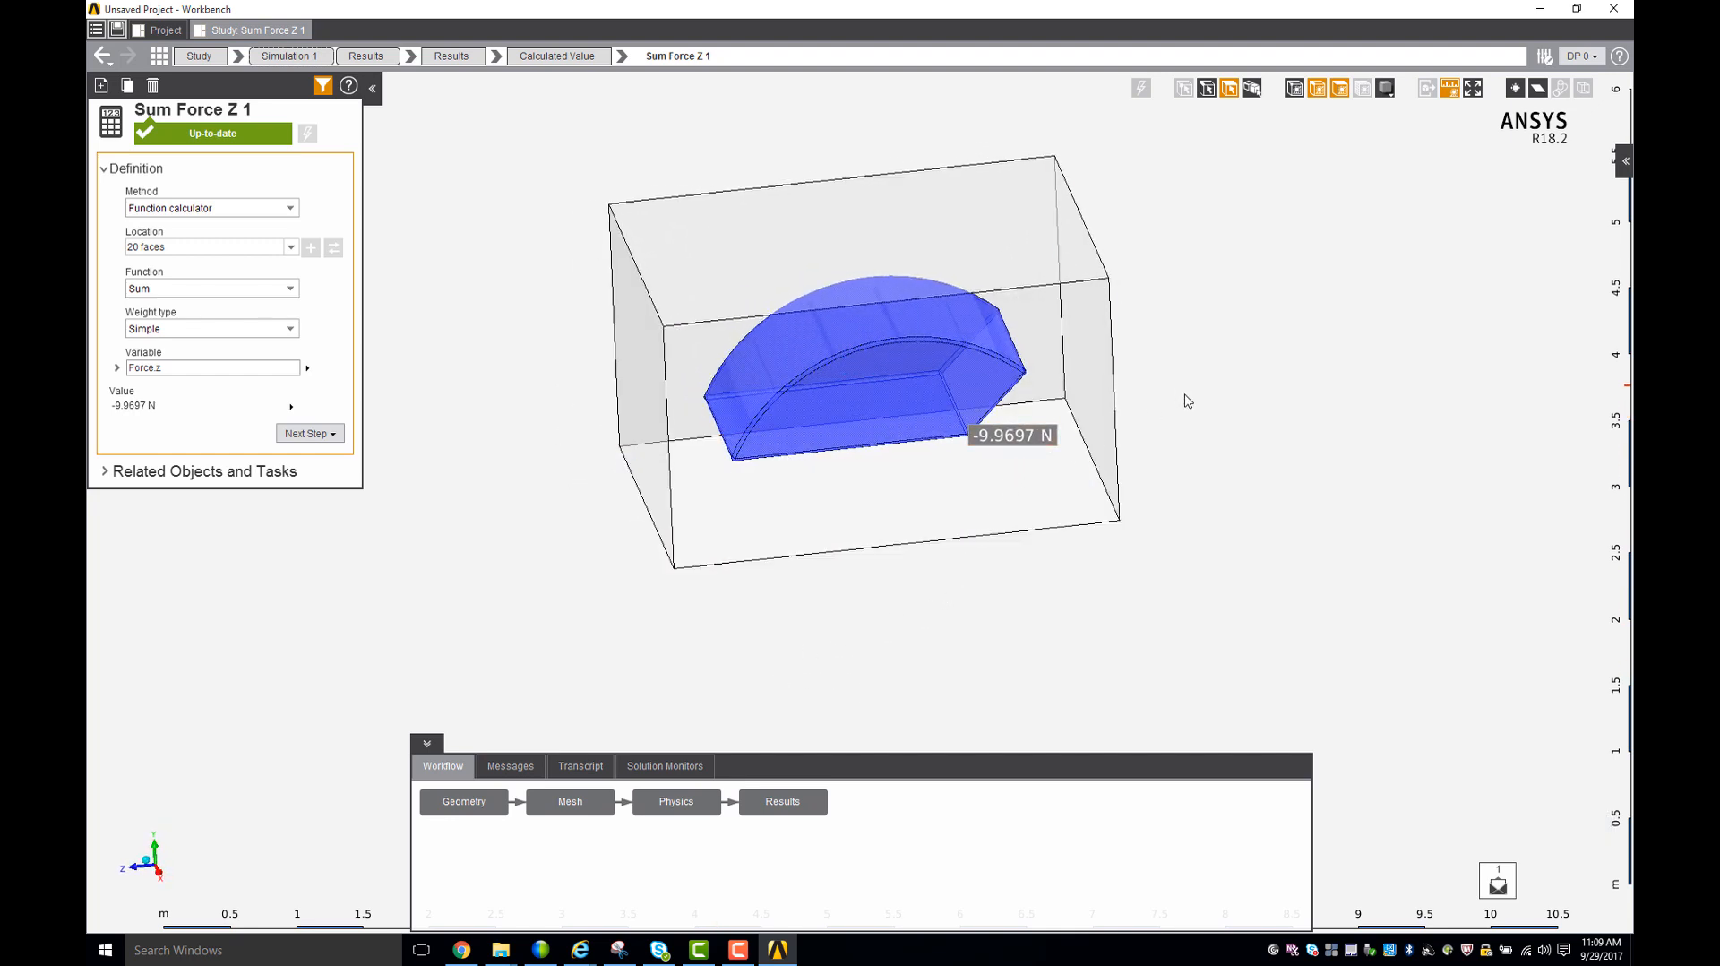
{"action": "middle_click_drag", "start_coordinate": [1188, 400], "coordinate": [950, 392]}
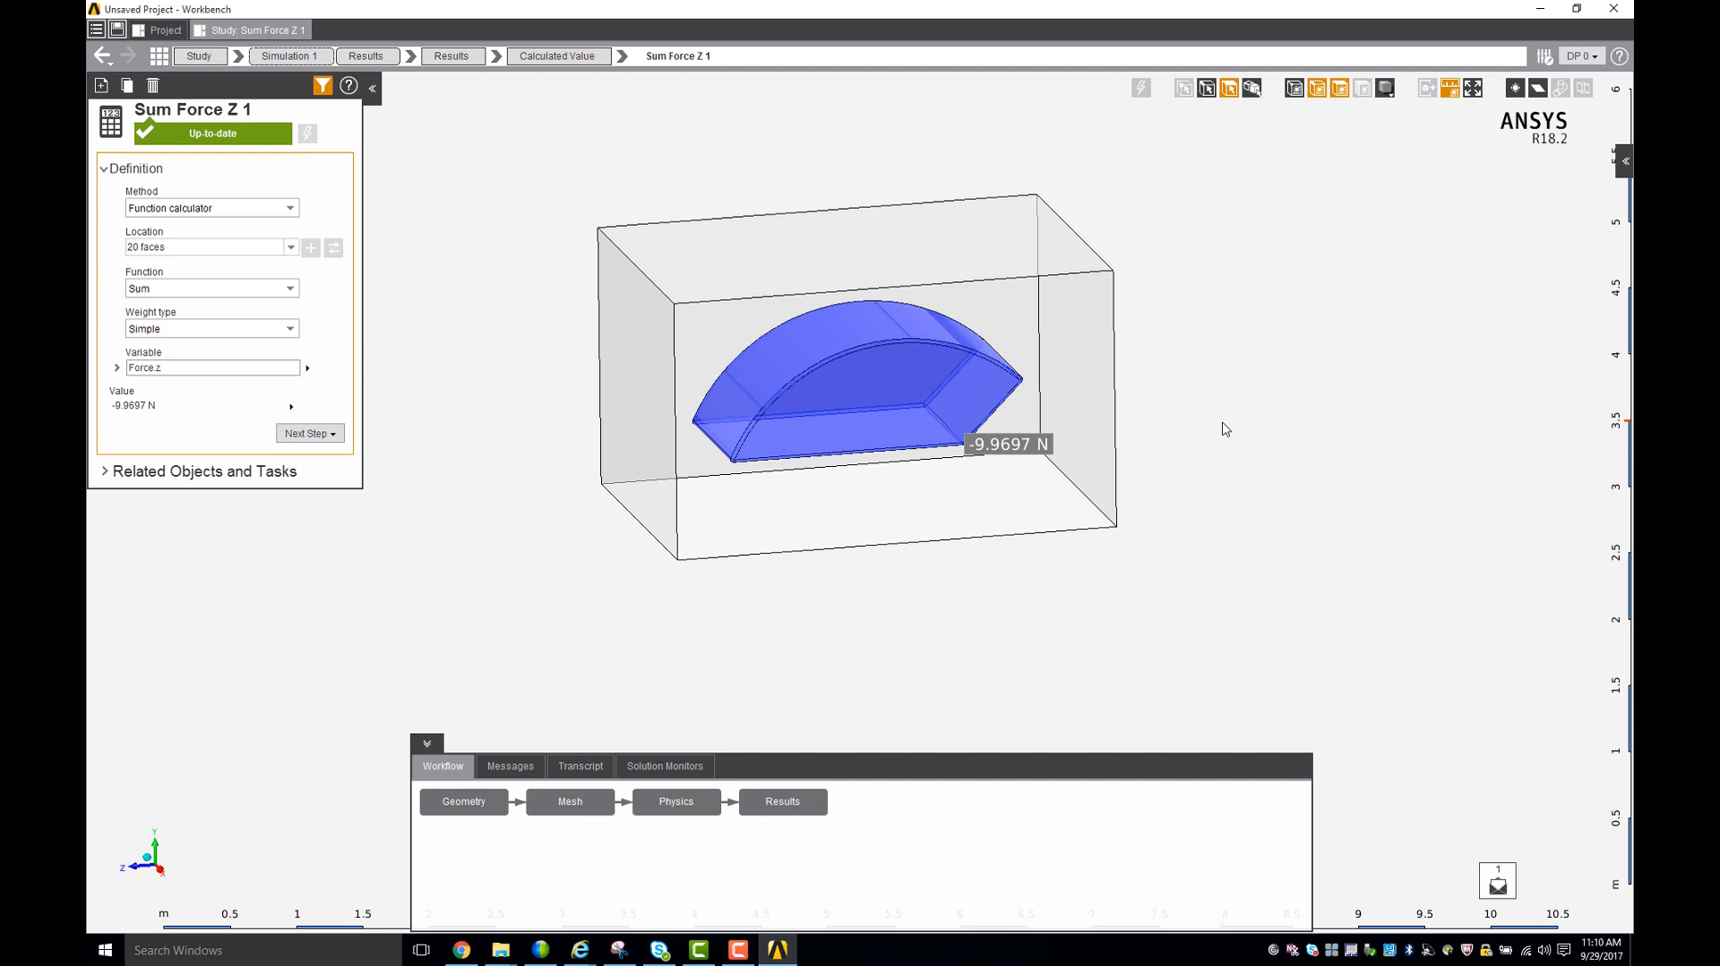
{"action": "middle_click_drag", "start_coordinate": [1194, 353], "coordinate": [1209, 368]}
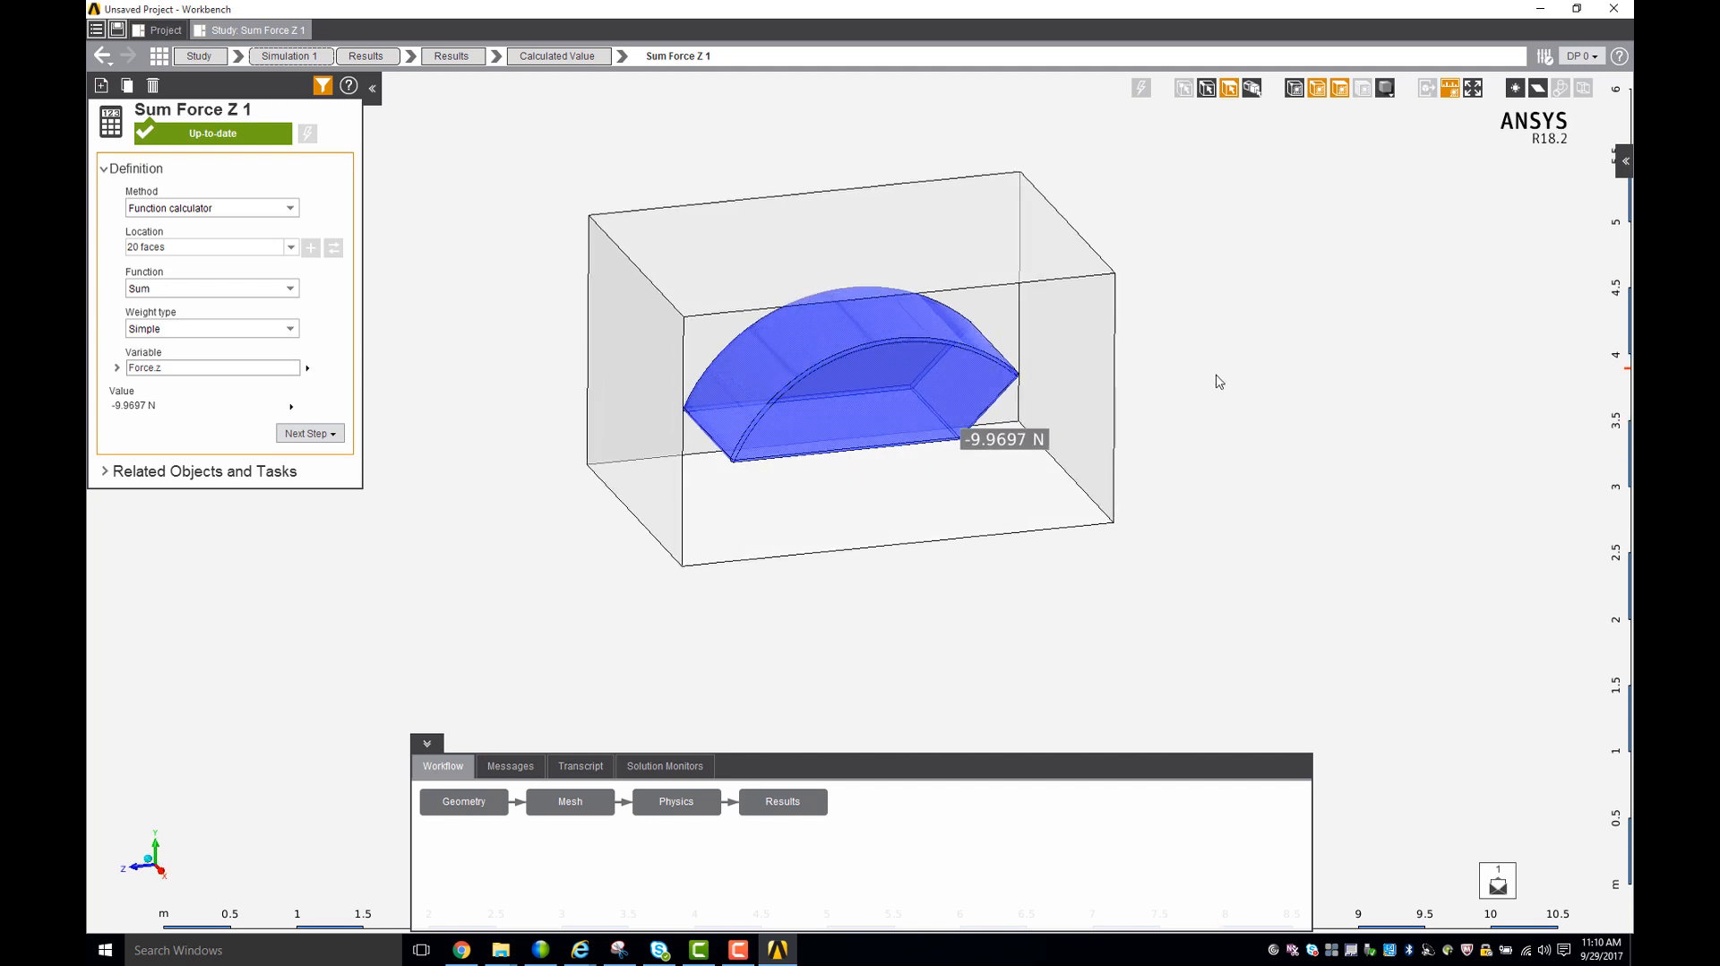